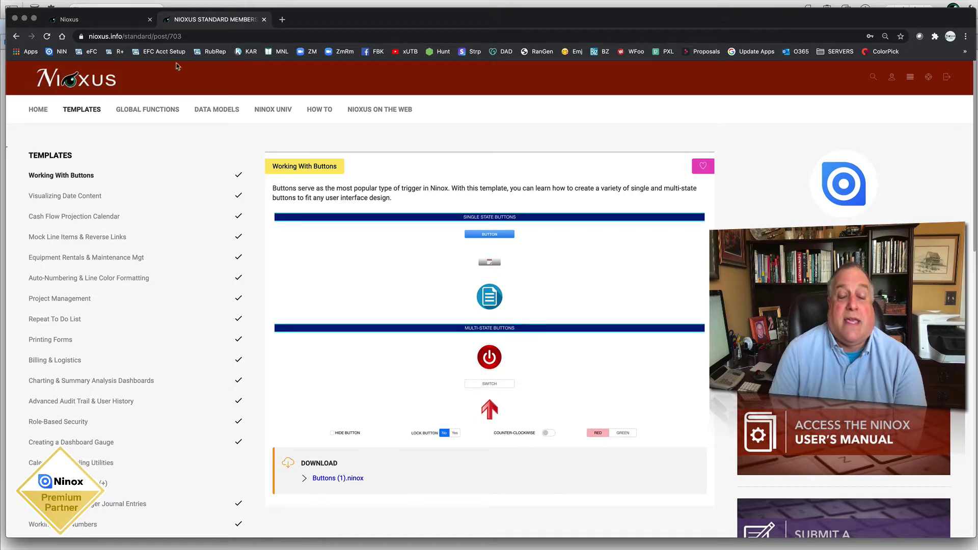
# Close the browser window, switch to Ninox, and try the three single-state sample buttons, dismissing the resulting alert.
pyautogui.click(15, 19)
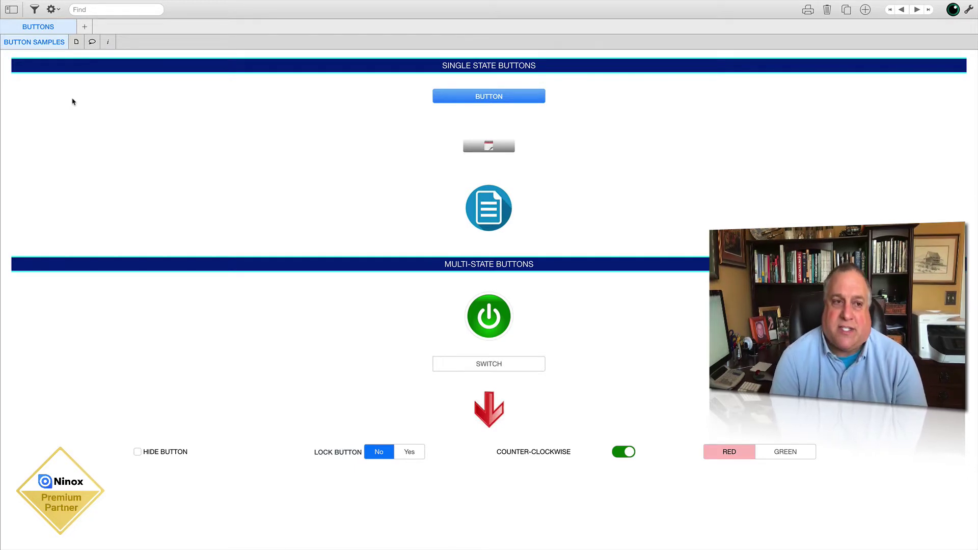
pyautogui.click(488, 99)
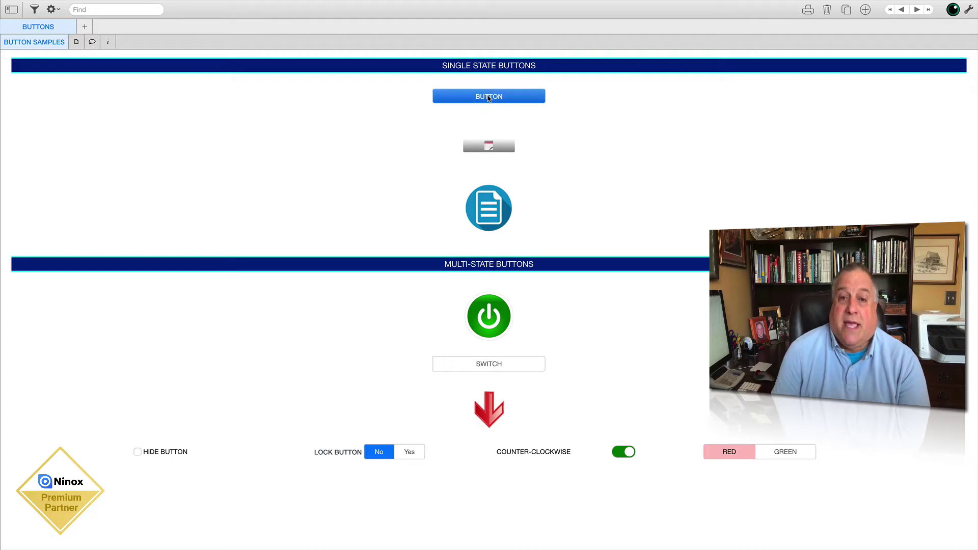
pyautogui.click(489, 147)
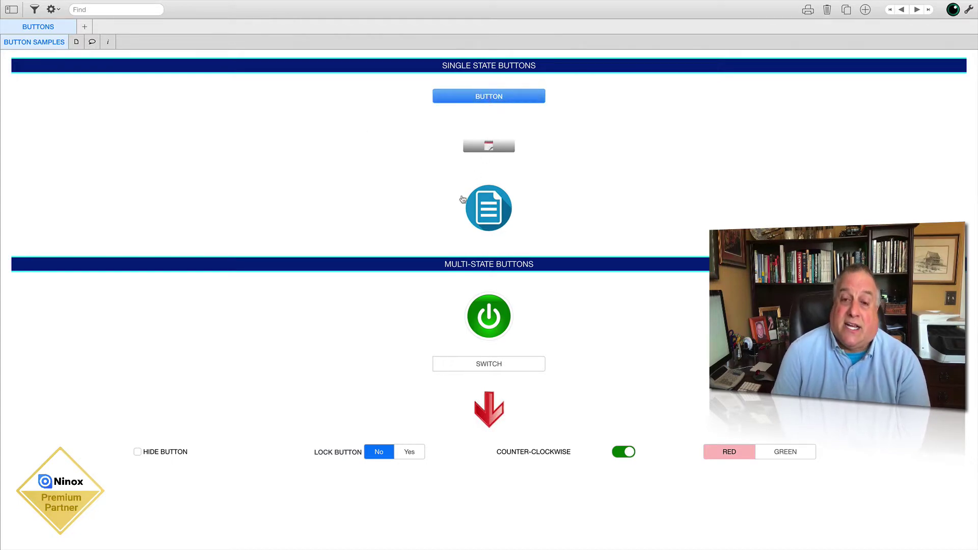
pyautogui.click(482, 211)
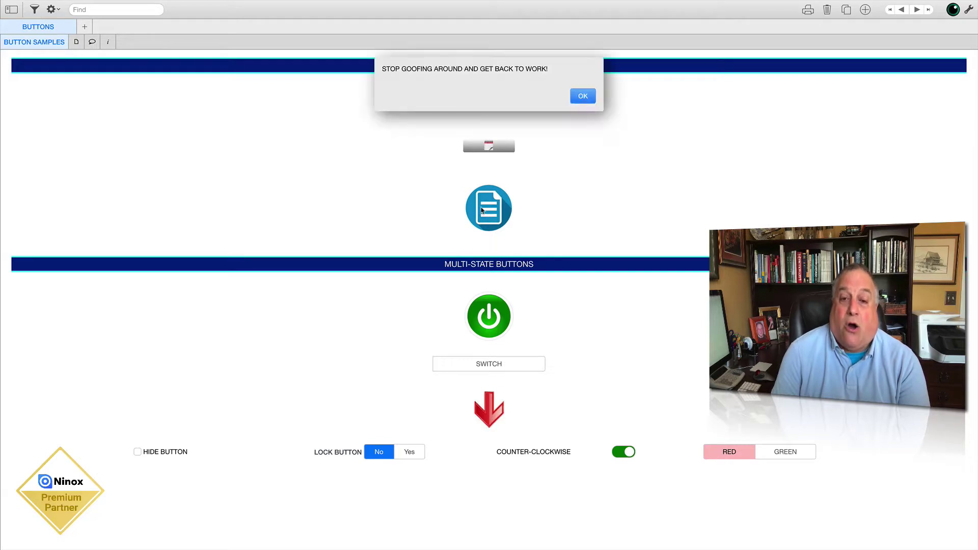
pyautogui.click(584, 99)
# Trigger the blue BUTTON several more times to demonstrate its single-state behaviour.
pyautogui.click(490, 101)
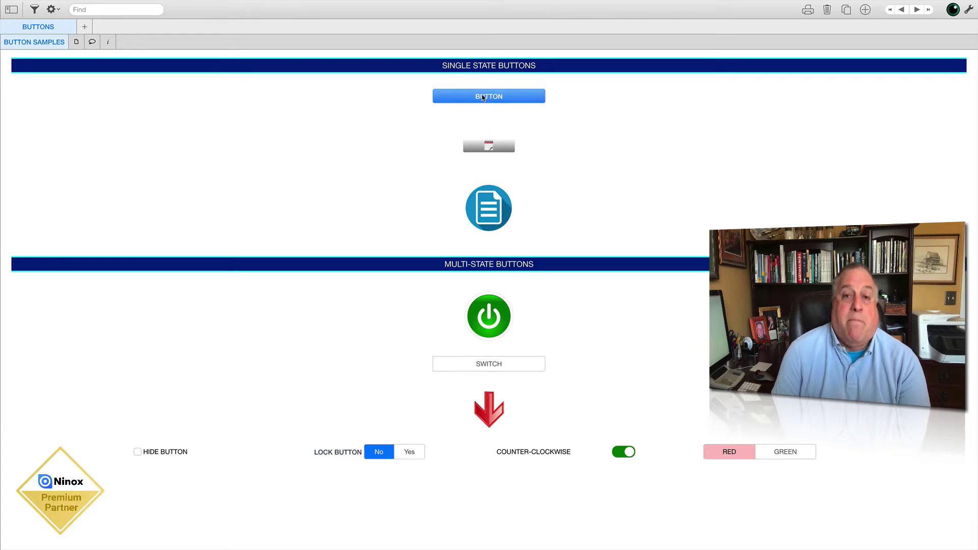
pyautogui.click(480, 98)
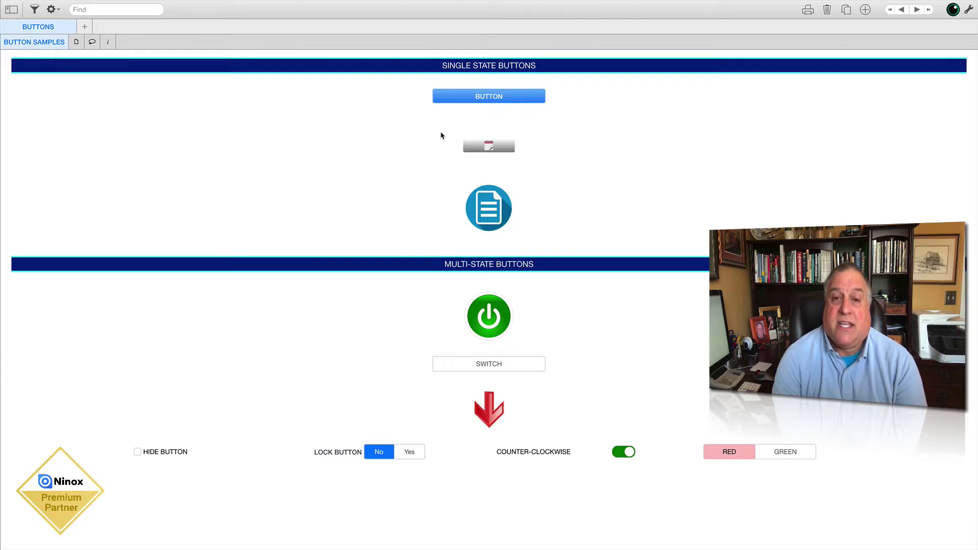
pyautogui.click(476, 96)
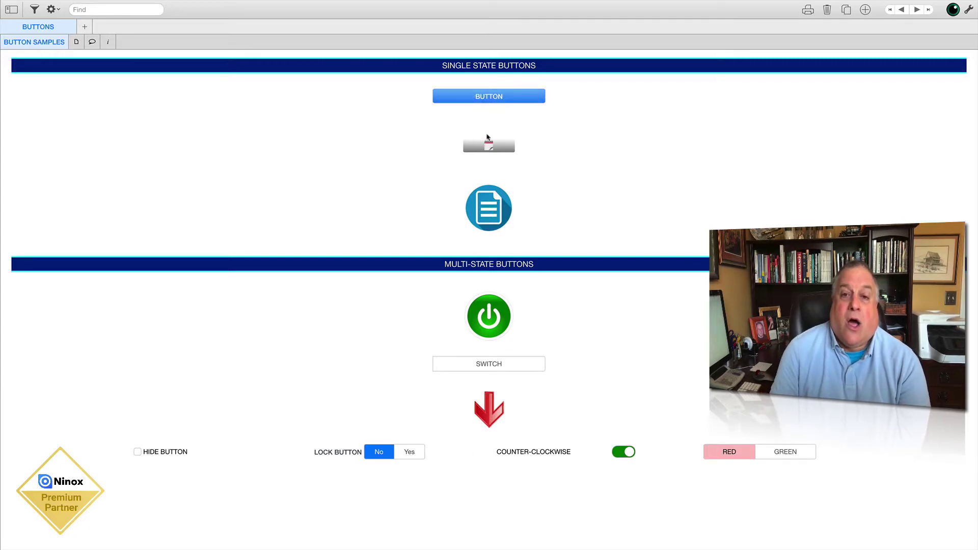
pyautogui.click(451, 99)
pyautogui.click(450, 99)
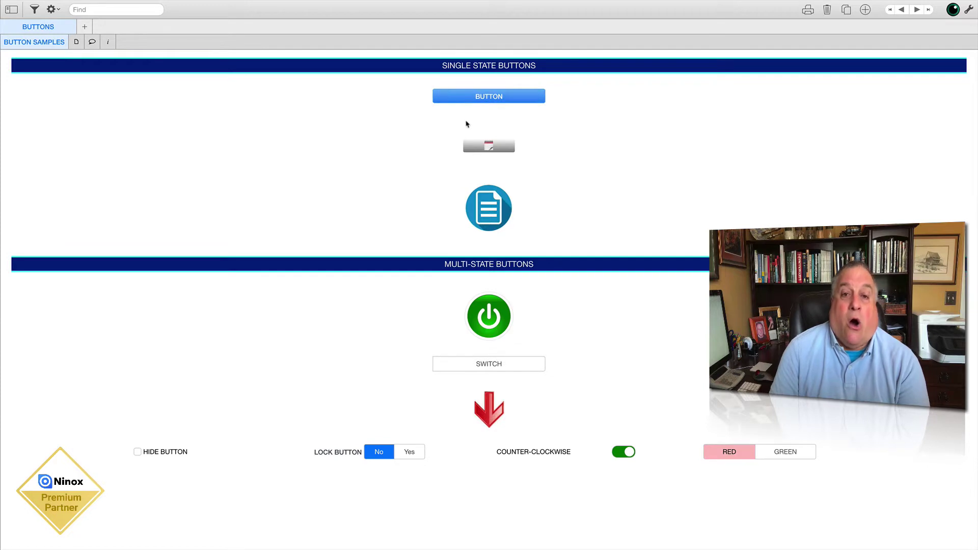
# Try the round power button and the SWITCH button alternately, toggling each between its two states.
pyautogui.click(477, 320)
pyautogui.click(477, 319)
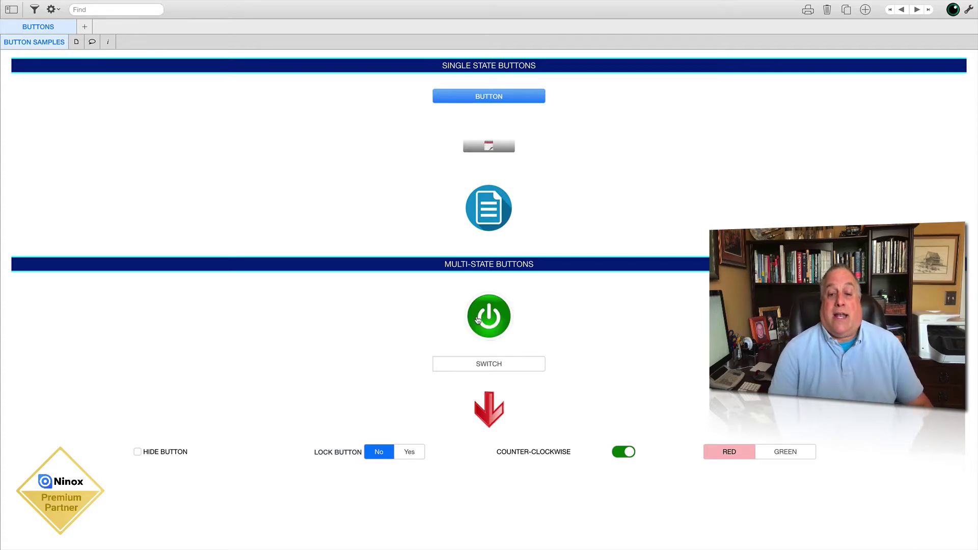
pyautogui.click(477, 320)
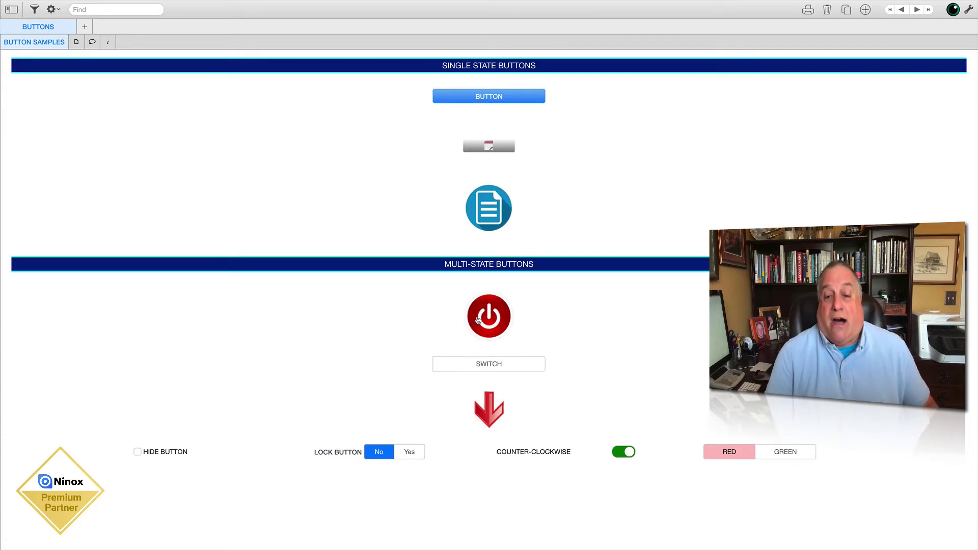
pyautogui.click(473, 369)
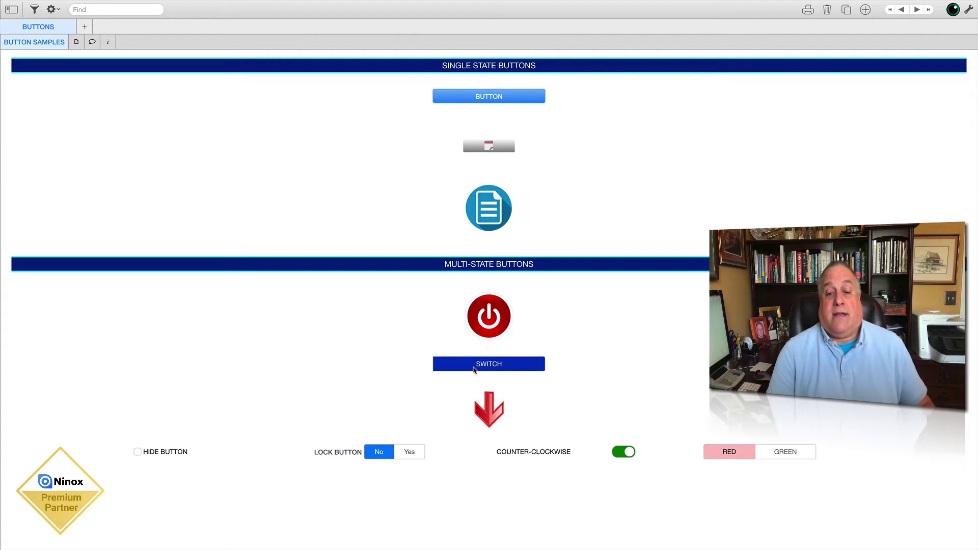
pyautogui.click(492, 323)
pyautogui.click(492, 323)
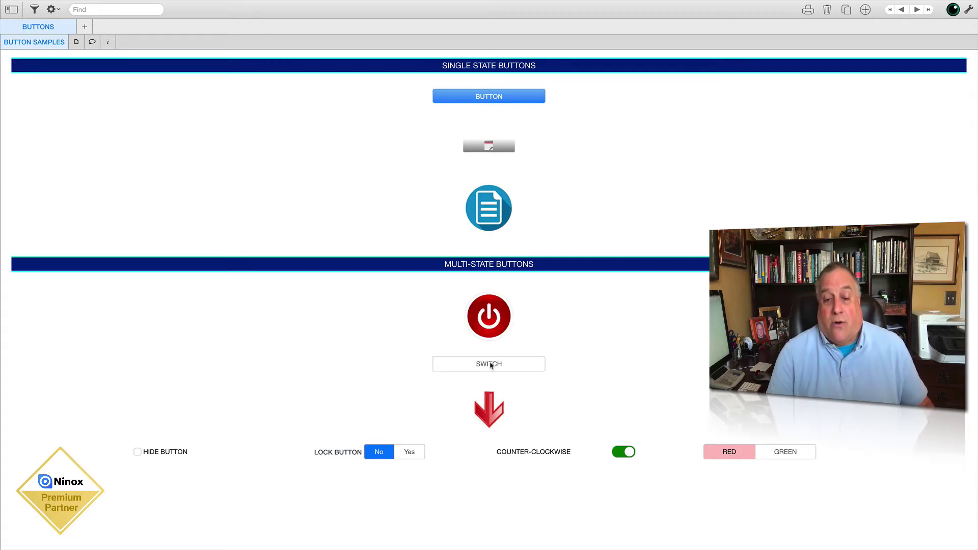
pyautogui.click(491, 365)
pyautogui.click(491, 365)
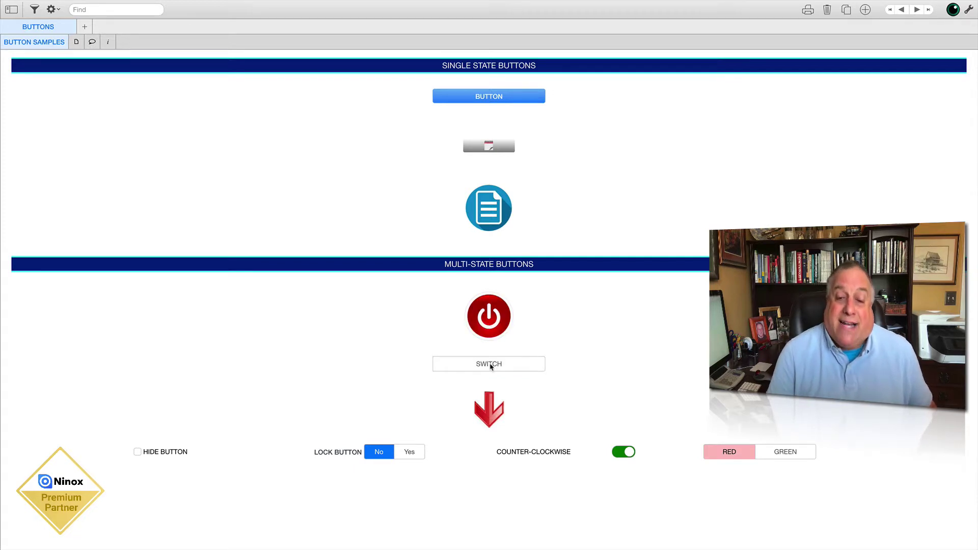
pyautogui.click(490, 330)
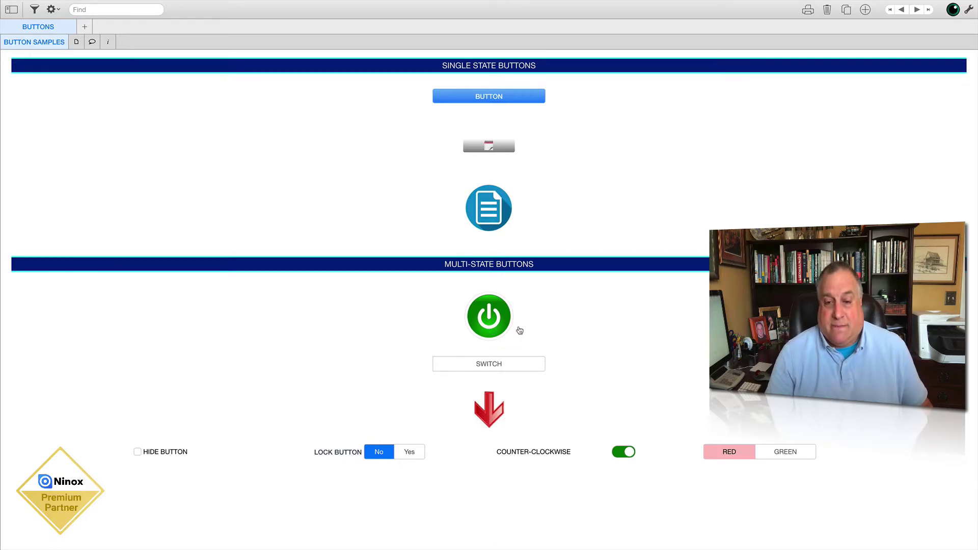
pyautogui.click(493, 323)
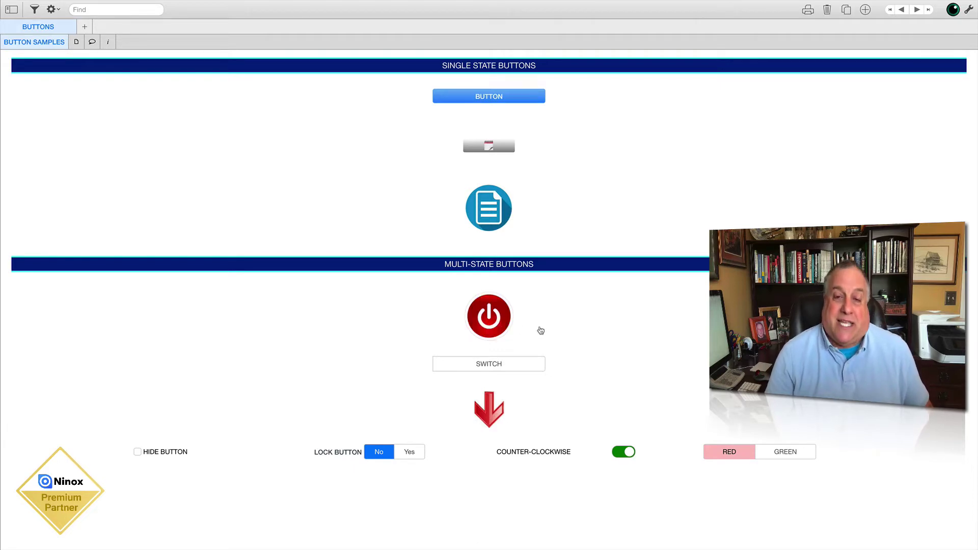
pyautogui.click(498, 325)
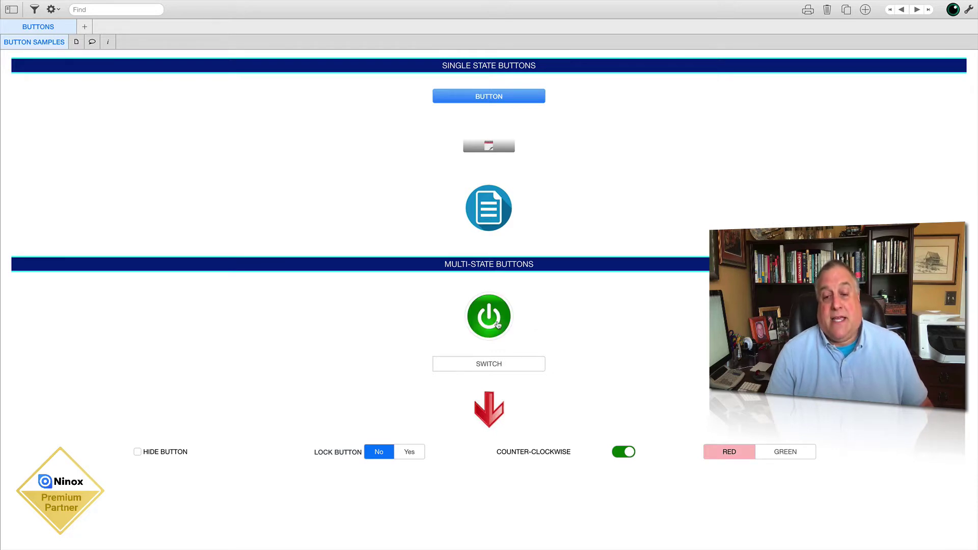
# Toggle the SWITCH button on and off three times.
pyautogui.click(490, 367)
pyautogui.click(491, 367)
pyautogui.click(490, 366)
pyautogui.click(490, 367)
pyautogui.click(490, 366)
pyautogui.click(490, 367)
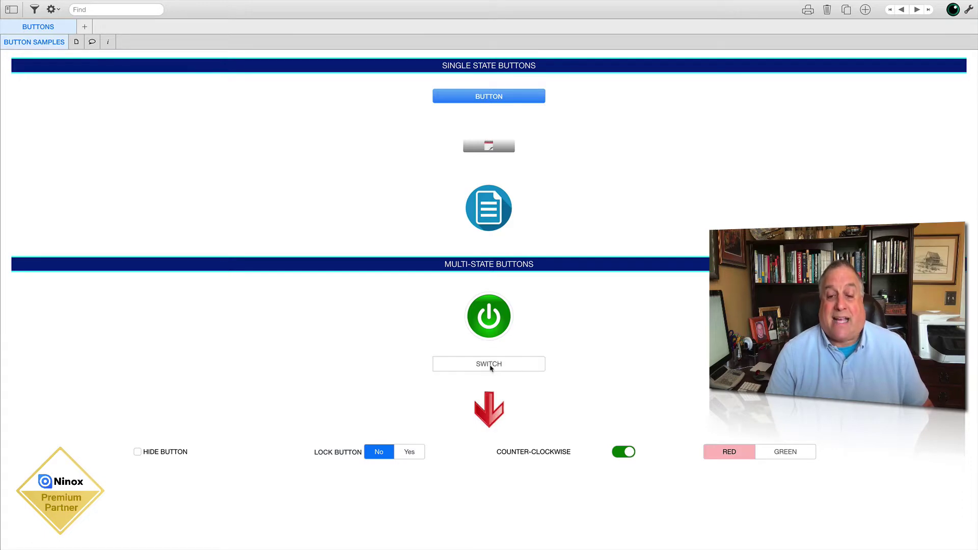
# Toggle the power button between red and green three times.
pyautogui.click(488, 334)
pyautogui.click(488, 334)
pyautogui.click(489, 335)
pyautogui.click(488, 335)
pyautogui.click(488, 334)
pyautogui.click(489, 335)
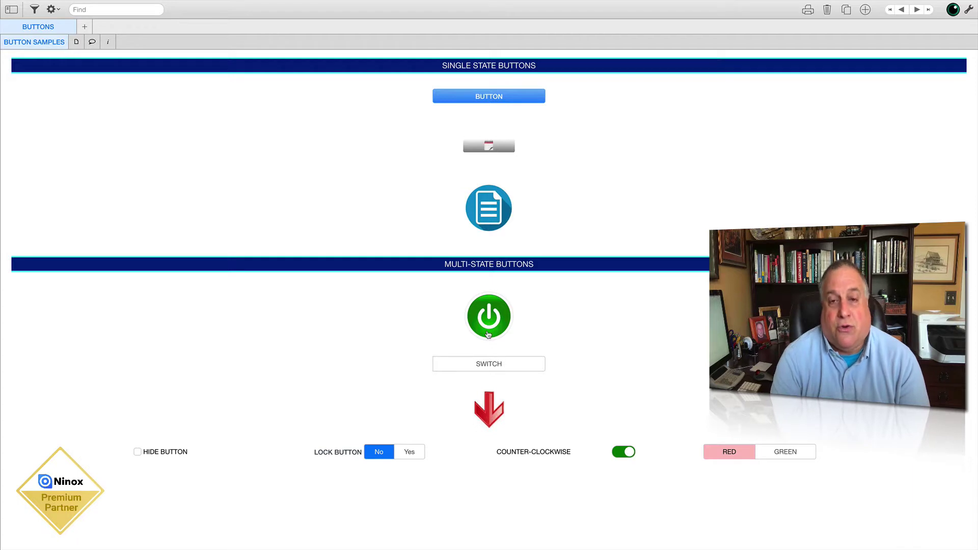
# Cycle the arrow button repeatedly through its four directions, stopping on the up arrow.
pyautogui.click(490, 419)
pyautogui.click(491, 419)
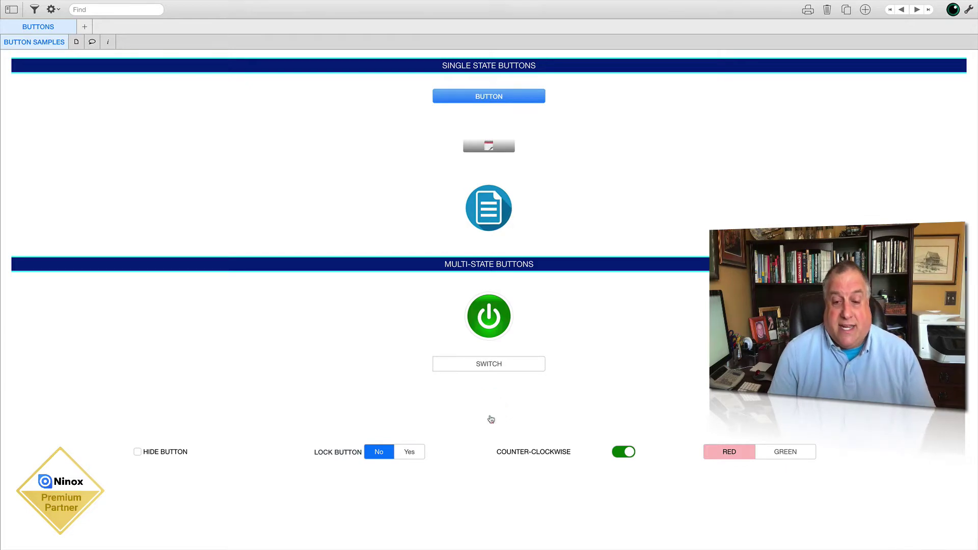
pyautogui.click(491, 419)
pyautogui.click(490, 418)
pyautogui.click(491, 418)
pyautogui.click(491, 419)
pyautogui.click(491, 419)
pyautogui.click(491, 419)
pyautogui.click(491, 418)
pyautogui.click(491, 419)
pyautogui.click(491, 419)
pyautogui.click(490, 417)
pyautogui.click(491, 414)
pyautogui.click(490, 413)
pyautogui.click(491, 414)
pyautogui.click(491, 414)
pyautogui.click(490, 414)
pyautogui.click(491, 414)
pyautogui.click(491, 414)
pyautogui.click(490, 414)
pyautogui.click(490, 414)
pyautogui.click(490, 413)
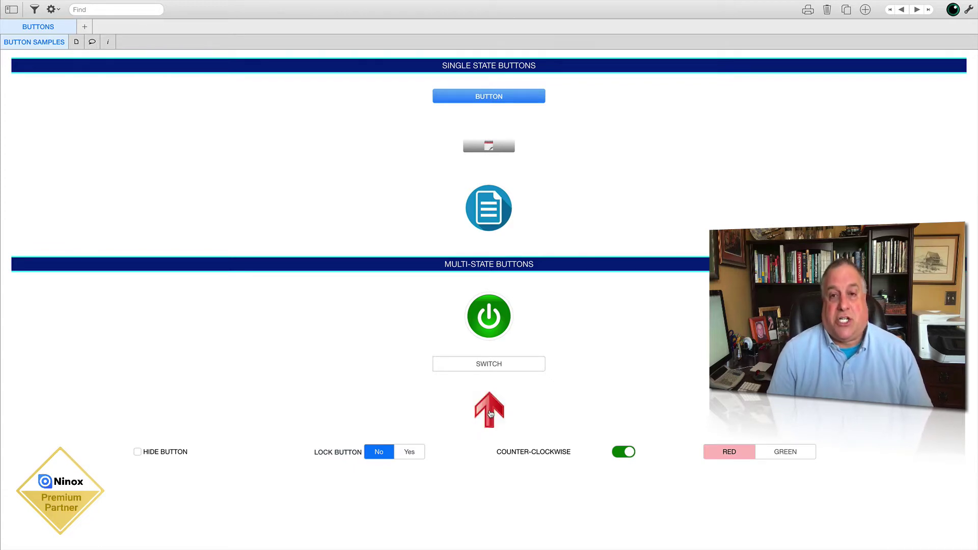
pyautogui.click(491, 413)
pyautogui.click(490, 414)
pyautogui.click(491, 414)
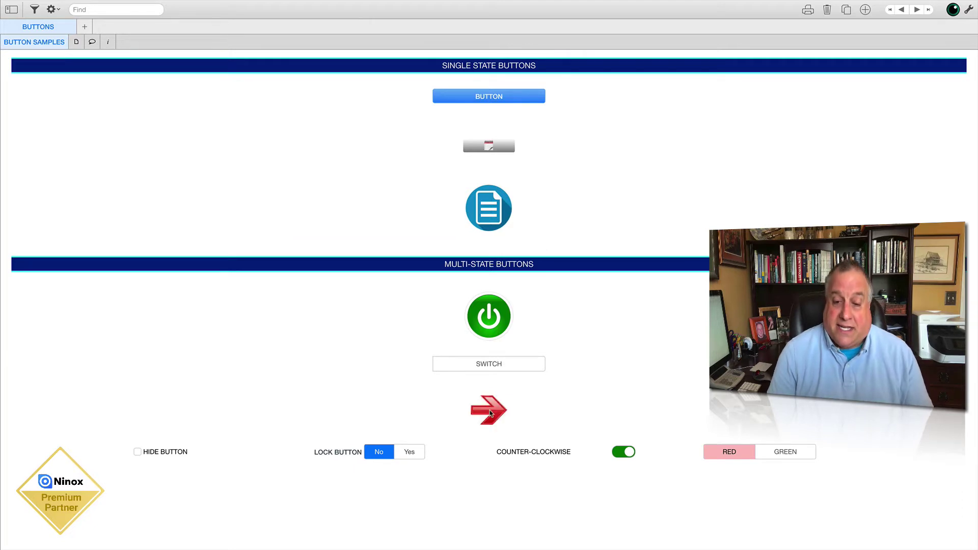
pyautogui.click(491, 414)
pyautogui.click(490, 414)
pyautogui.click(490, 414)
pyautogui.click(491, 414)
pyautogui.click(491, 414)
pyautogui.click(490, 414)
pyautogui.click(491, 414)
pyautogui.click(490, 413)
pyautogui.click(490, 414)
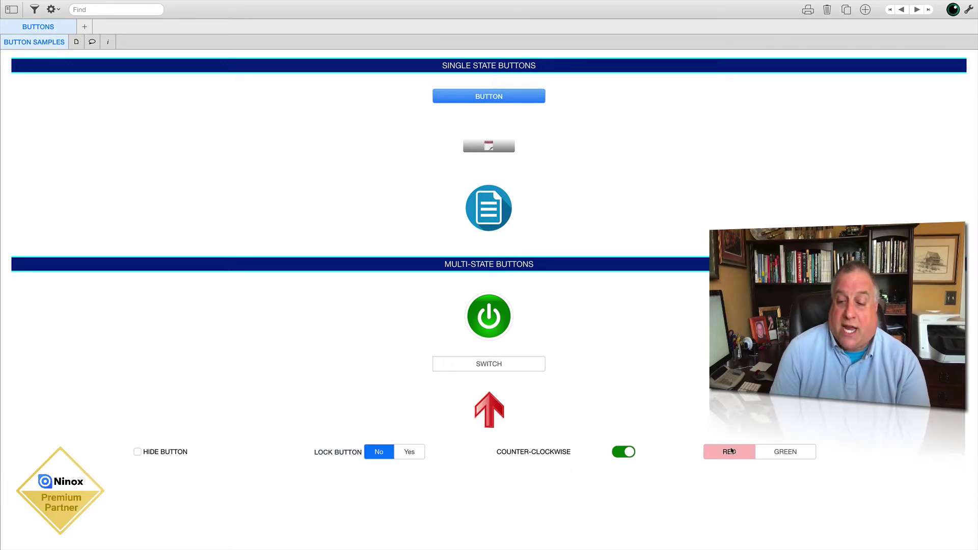
# Check and uncheck the HIDE BUTTON option three times, leaving it unchecked.
pyautogui.click(138, 453)
pyautogui.click(138, 453)
pyautogui.click(138, 453)
pyautogui.click(139, 453)
pyautogui.click(138, 453)
pyautogui.click(138, 453)
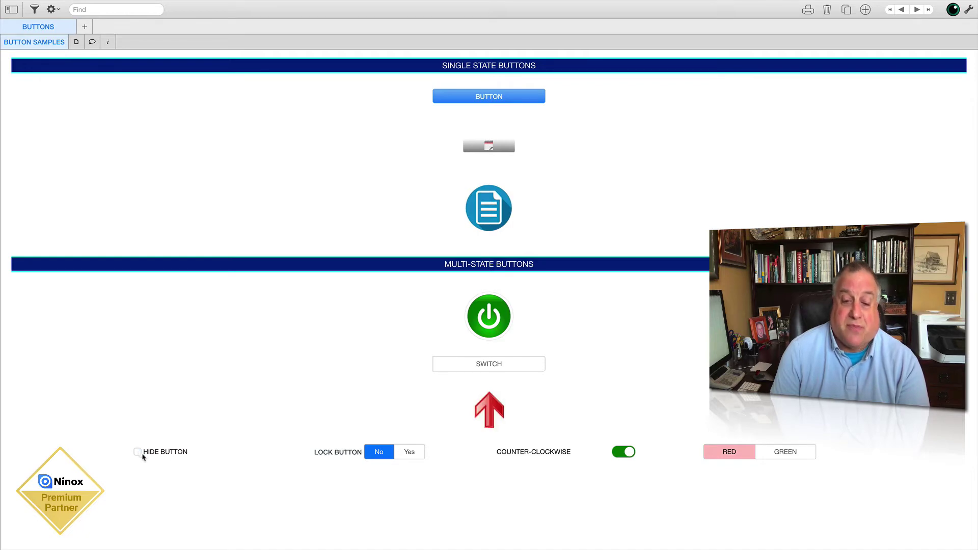
# Alternate the LOCK BUTTON option between Yes and No, leaving it set to No.
pyautogui.click(412, 456)
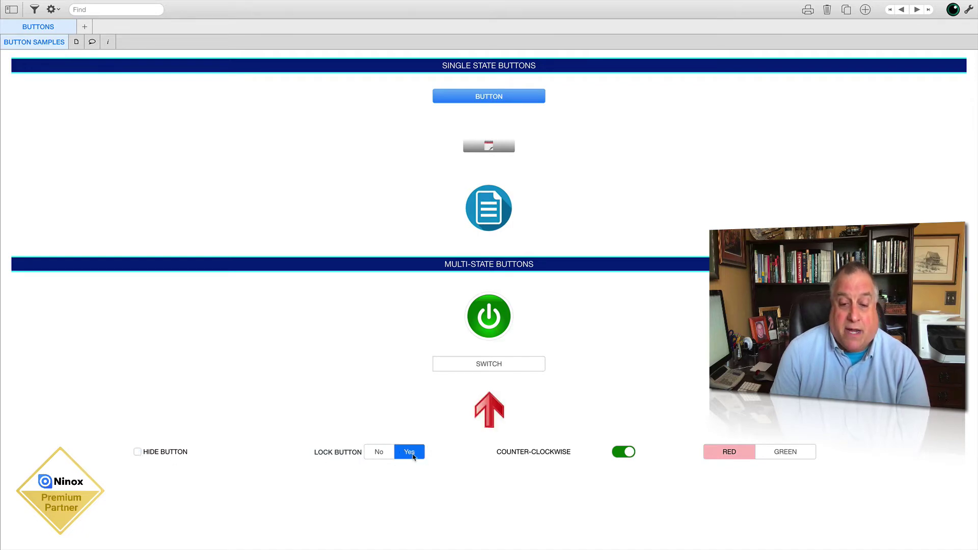
pyautogui.click(389, 458)
pyautogui.click(406, 455)
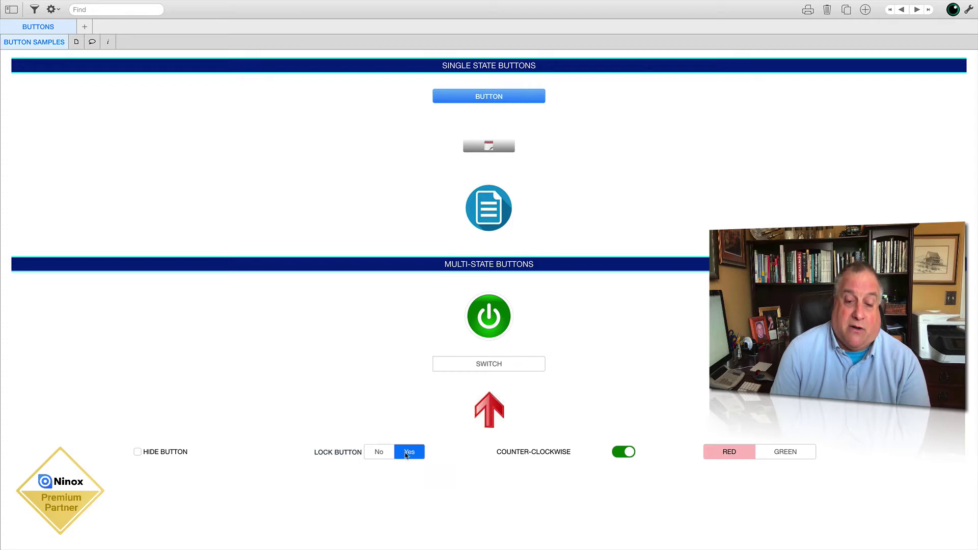
pyautogui.click(382, 457)
pyautogui.click(406, 455)
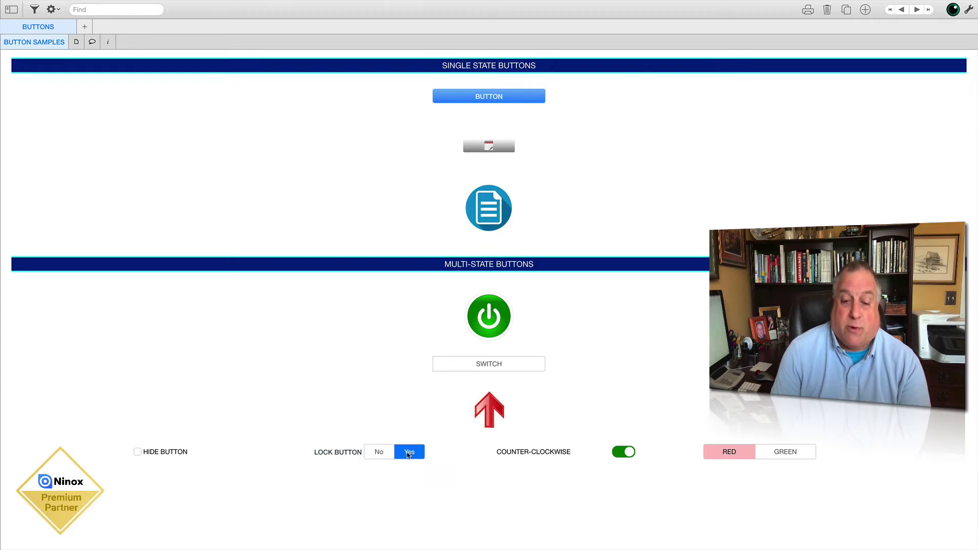
pyautogui.click(381, 457)
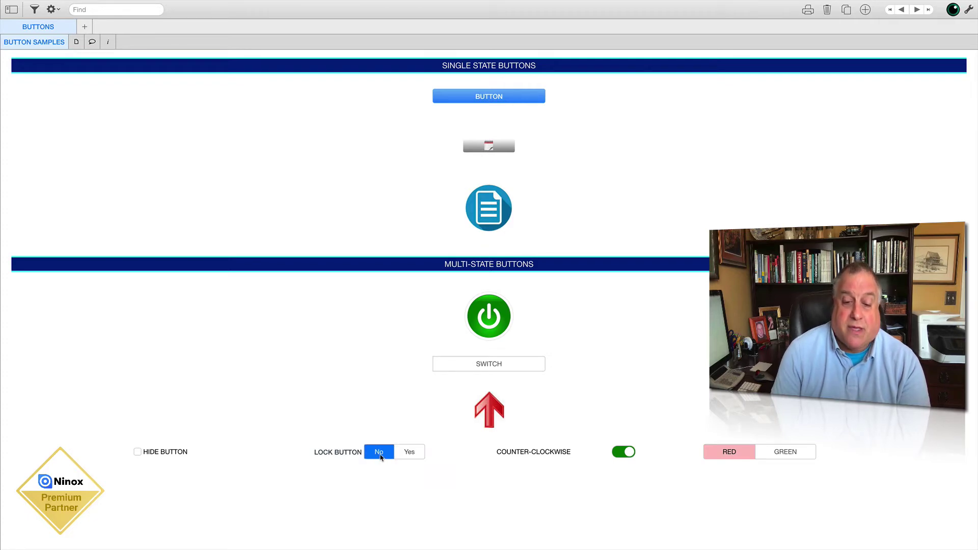
# Flip the COUNTER-CLOCKWISE switch repeatedly, leaving it off, and try the GREEN colour option before returning to RED.
pyautogui.click(620, 455)
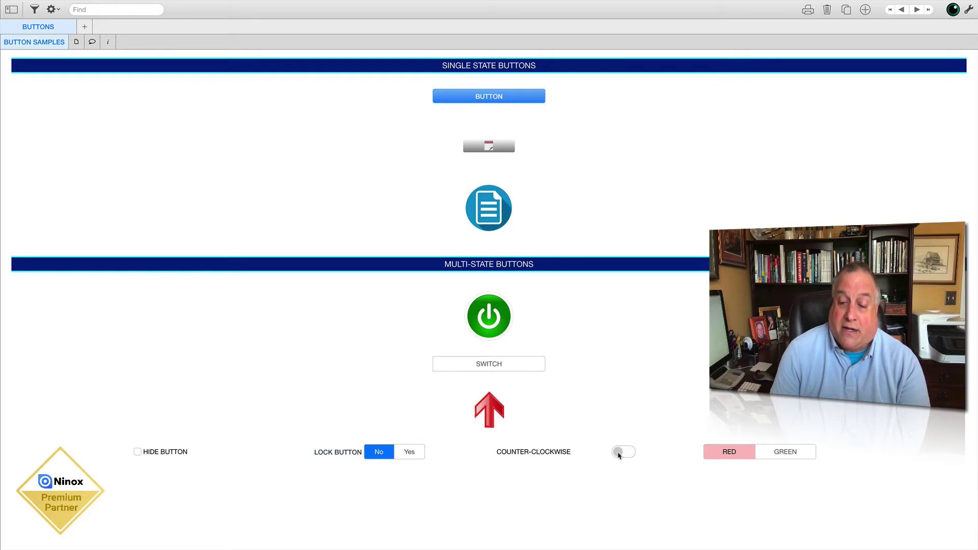
pyautogui.click(620, 455)
pyautogui.click(620, 454)
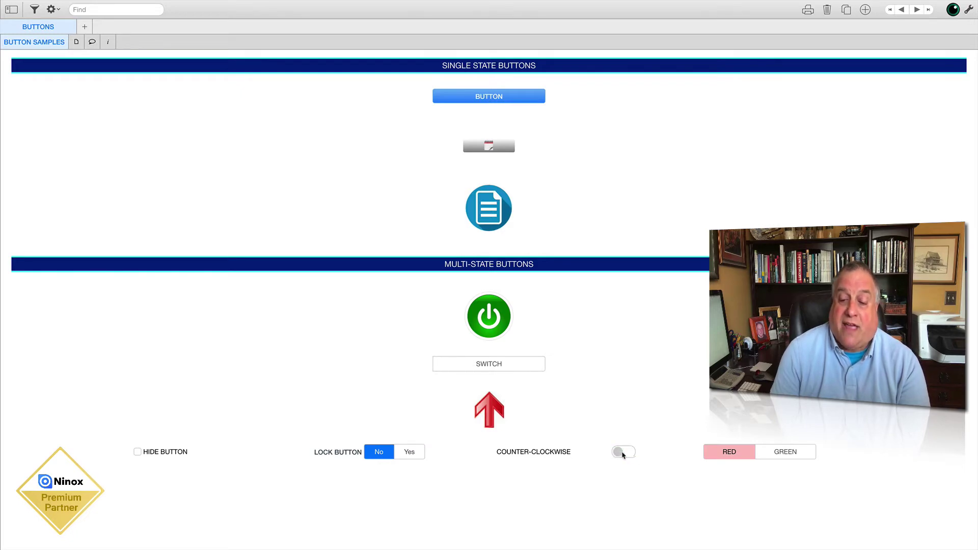
pyautogui.click(619, 454)
pyautogui.click(619, 454)
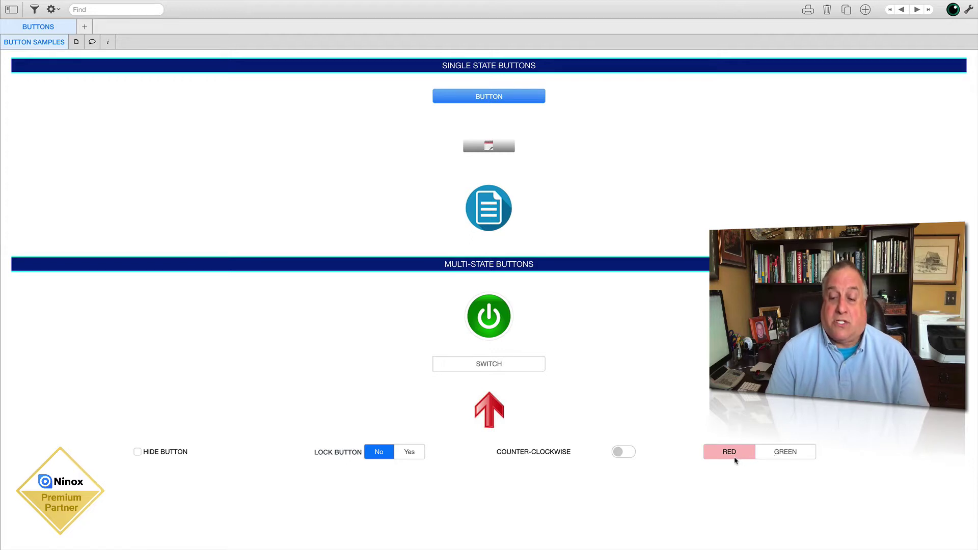
pyautogui.click(776, 455)
pyautogui.click(738, 457)
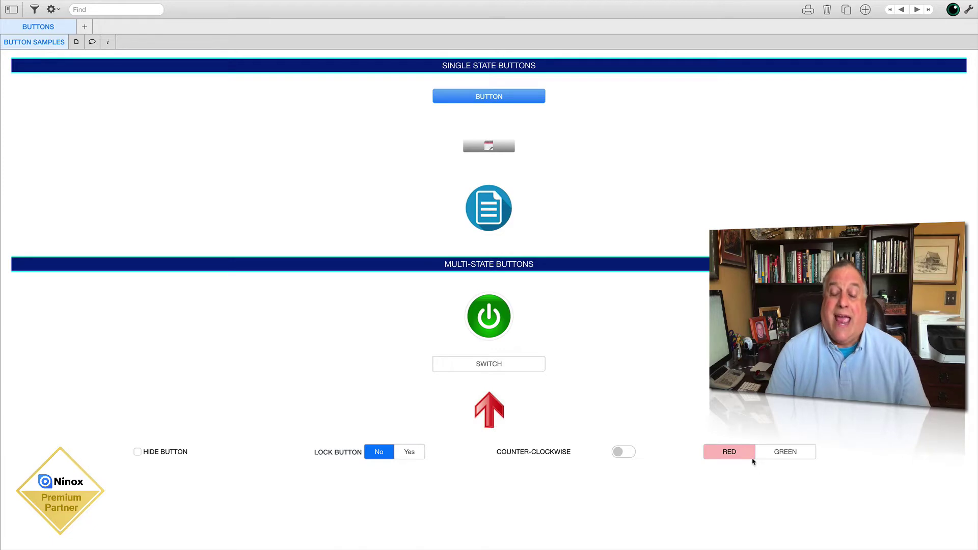
# Rotate the arrow button through its directions with COUNTER-CLOCKWISE off, stopping on the down arrow.
pyautogui.click(489, 417)
pyautogui.click(488, 418)
pyautogui.click(489, 417)
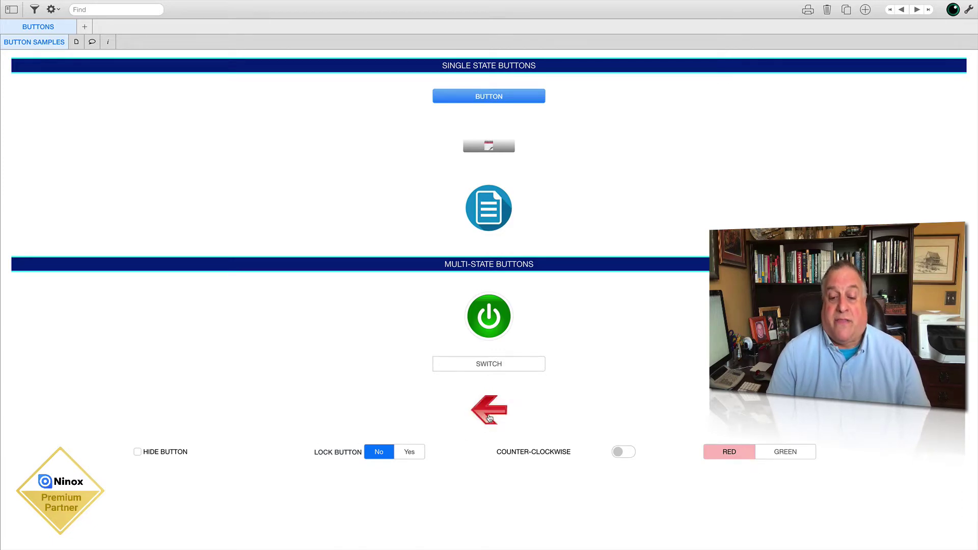
pyautogui.click(489, 418)
pyautogui.click(489, 417)
pyautogui.click(489, 418)
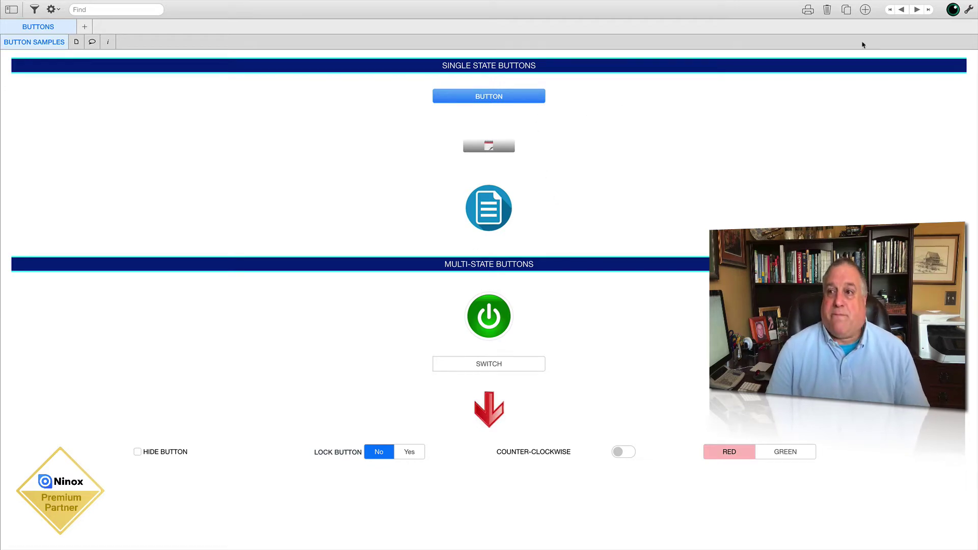
# Turn on edit mode for the BUTTON SAMPLES form and pick the blue BUTTON element.
pyautogui.click(968, 11)
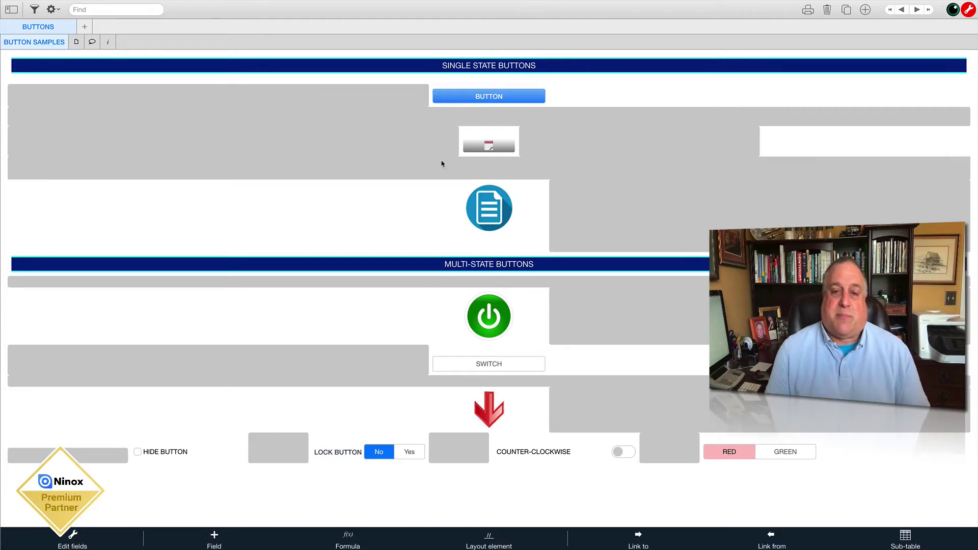
pyautogui.click(495, 98)
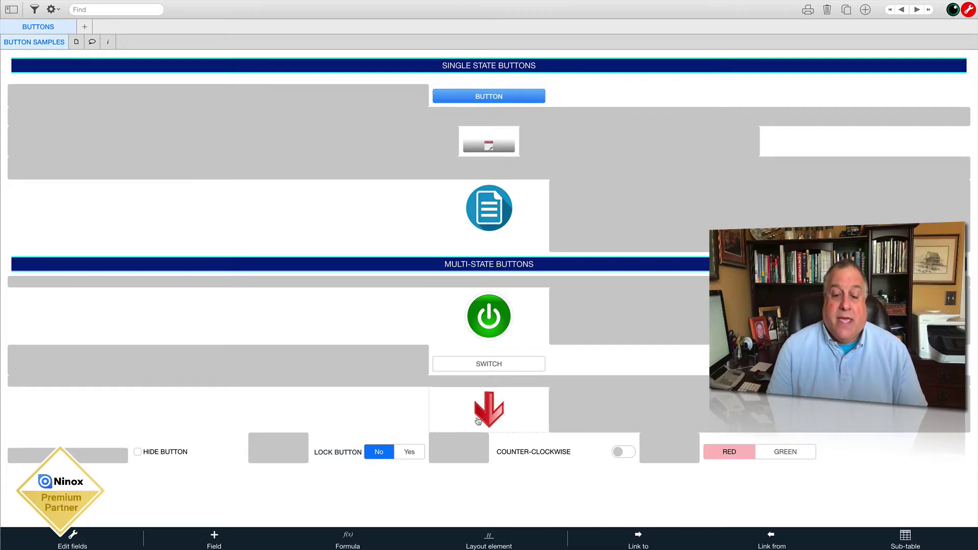
# Add a narrow button layout element named A directly beside BUTTON in the SINGLE STATE BUTTONS section.
pyautogui.click(488, 541)
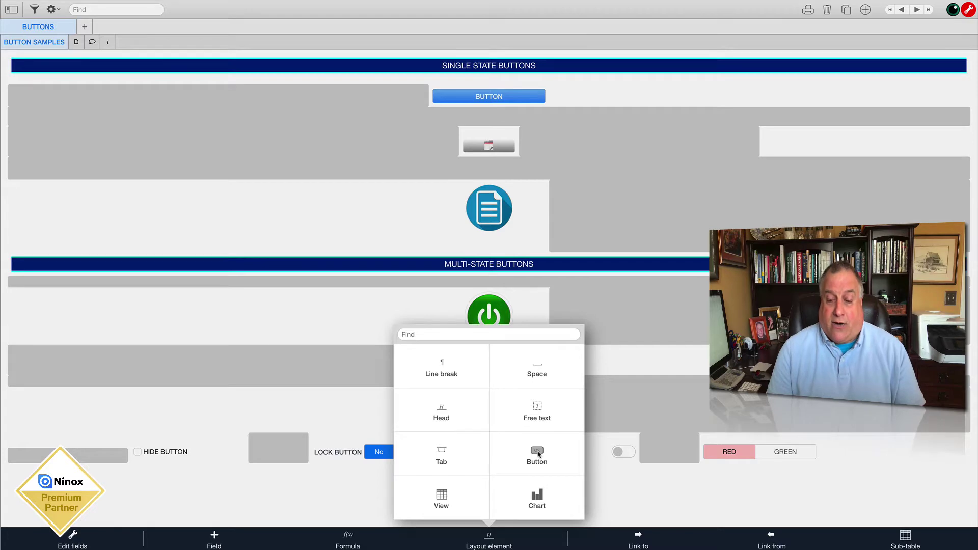
pyautogui.click(538, 454)
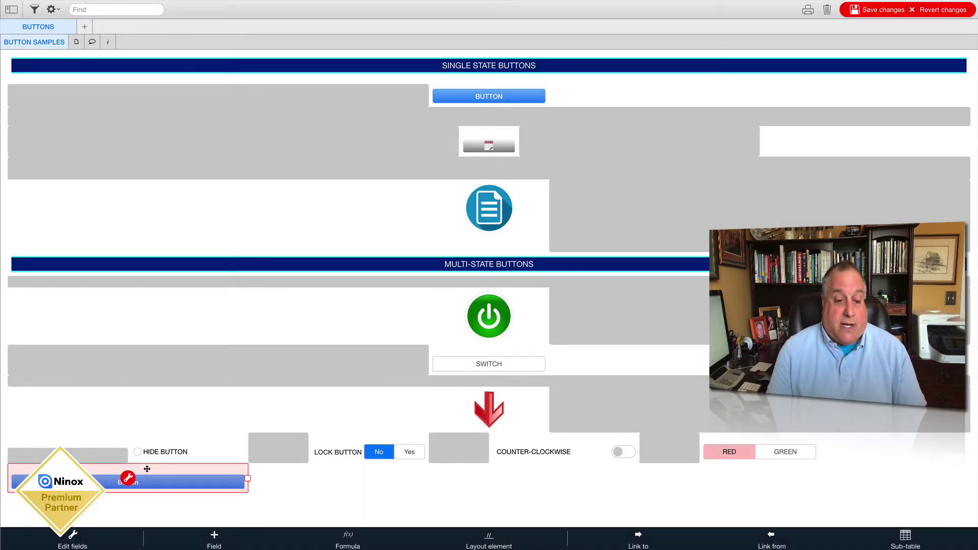
pyautogui.moveTo(147, 469); pyautogui.dragTo(561, 94)
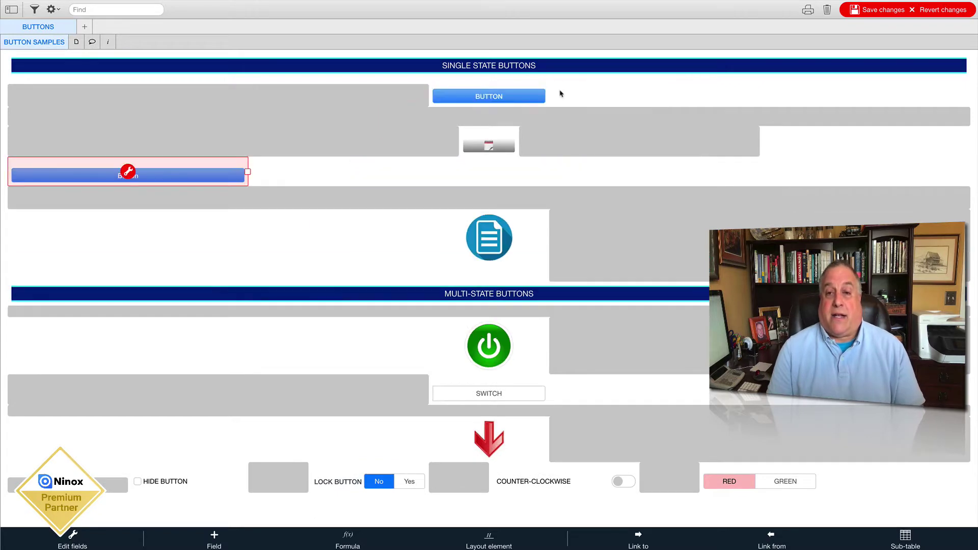
pyautogui.moveTo(263, 134); pyautogui.dragTo(579, 94)
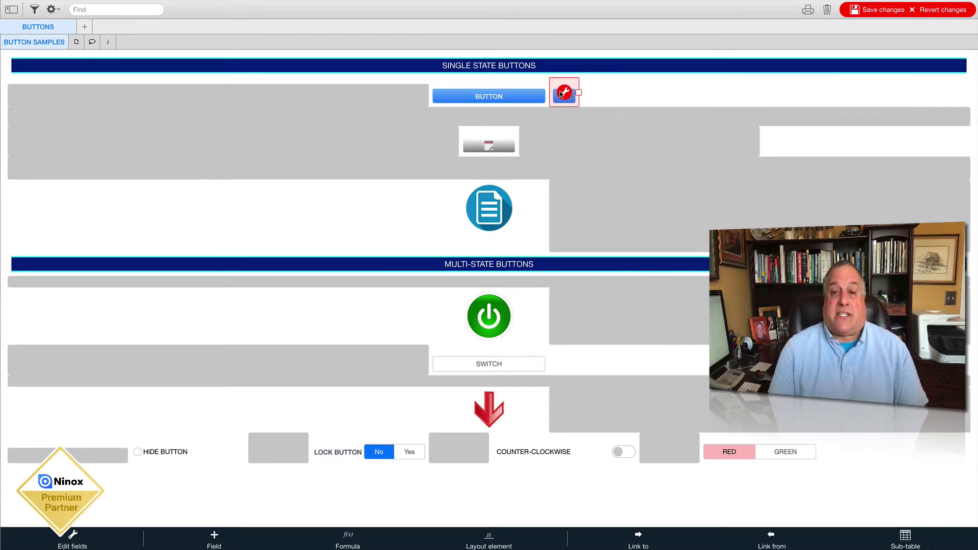
pyautogui.click(585, 94)
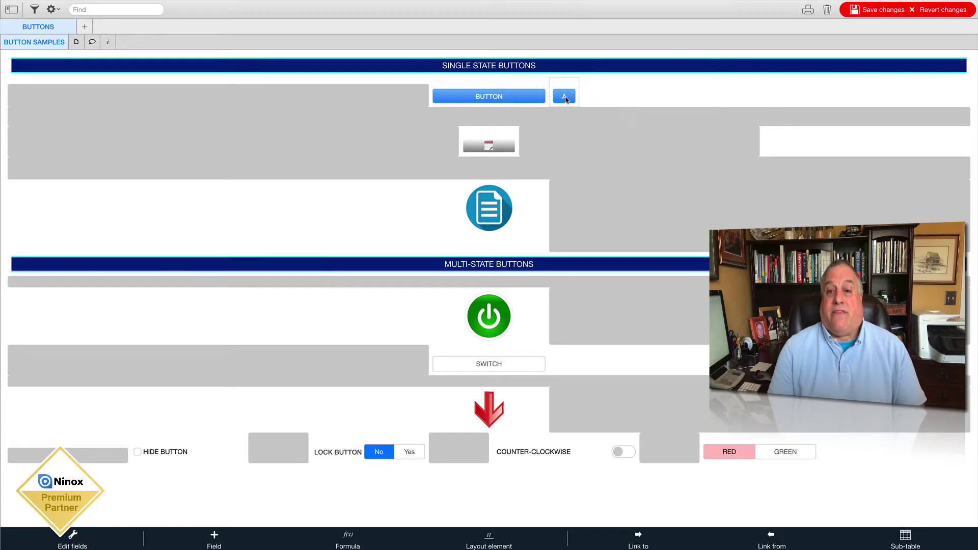
# Stretch the A button across the full width of the form.
pyautogui.click(573, 93)
pyautogui.moveTo(580, 92); pyautogui.dragTo(971, 89)
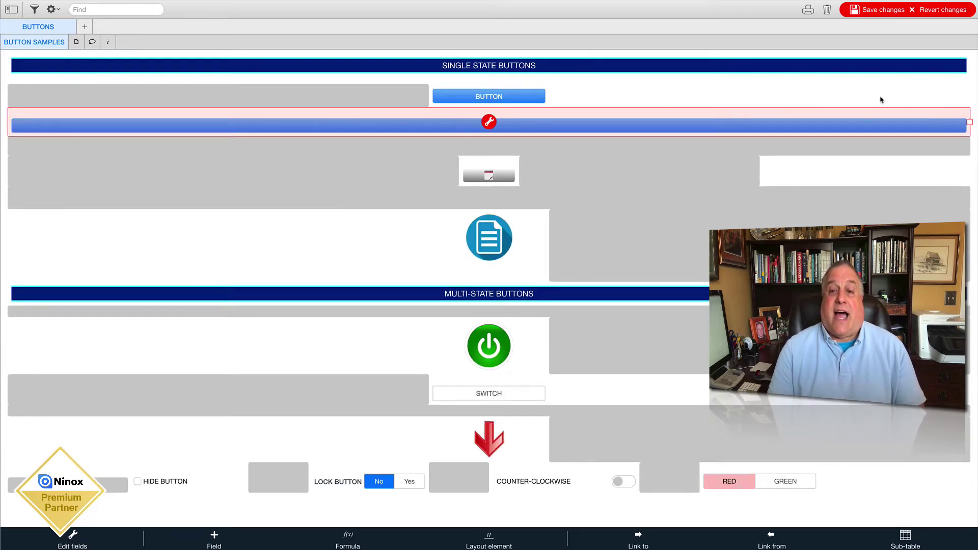
pyautogui.click(741, 92)
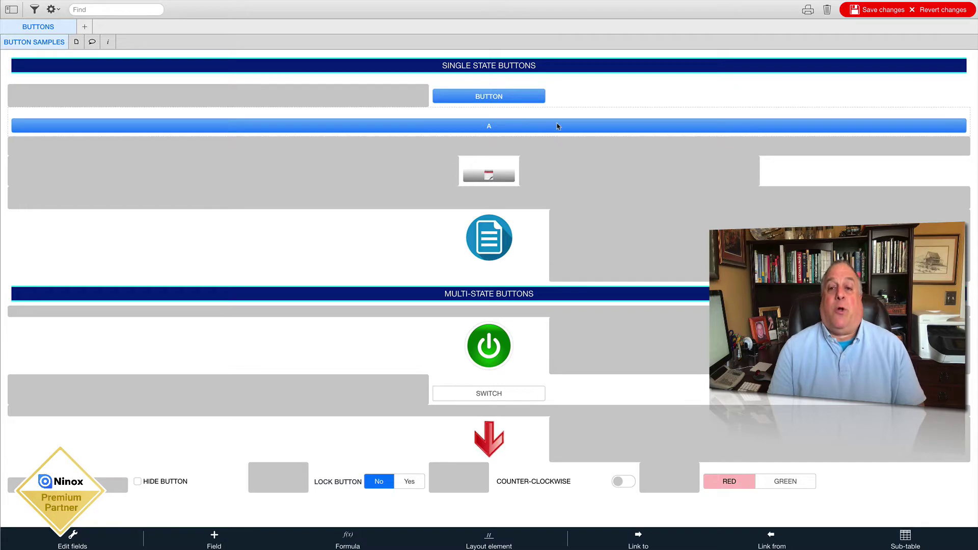
pyautogui.click(544, 125)
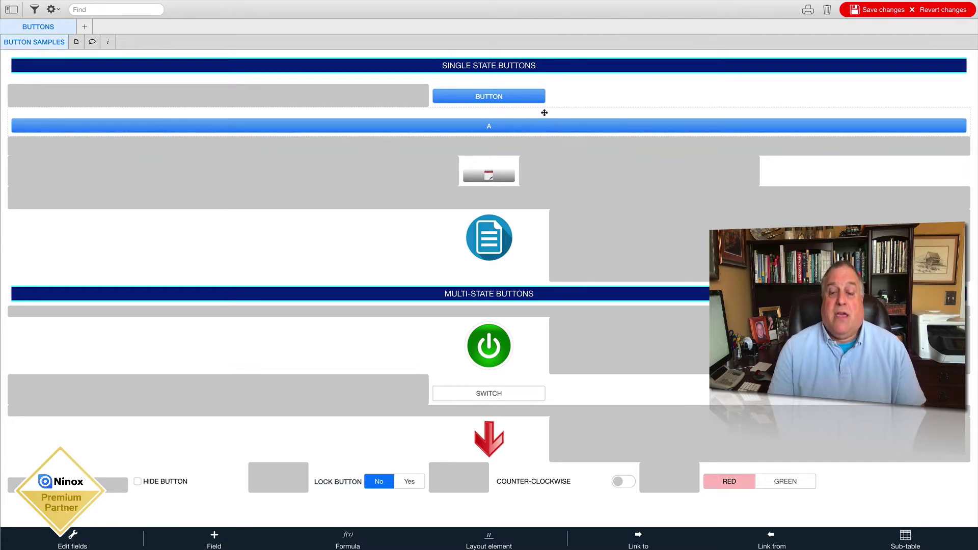
# Open the A button's settings and give its style a dark navy background from the color palette.
pyautogui.click(544, 112)
pyautogui.click(488, 127)
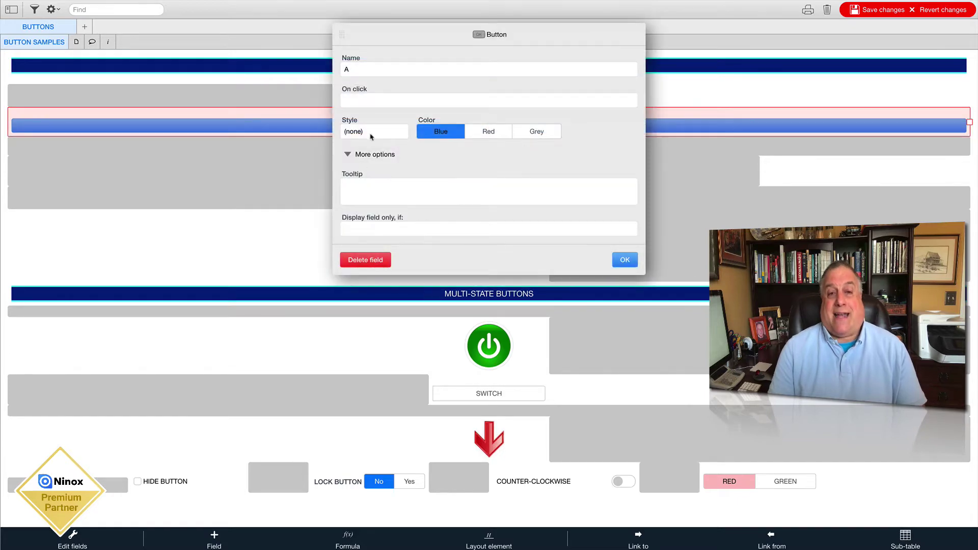
pyautogui.click(371, 135)
pyautogui.click(442, 163)
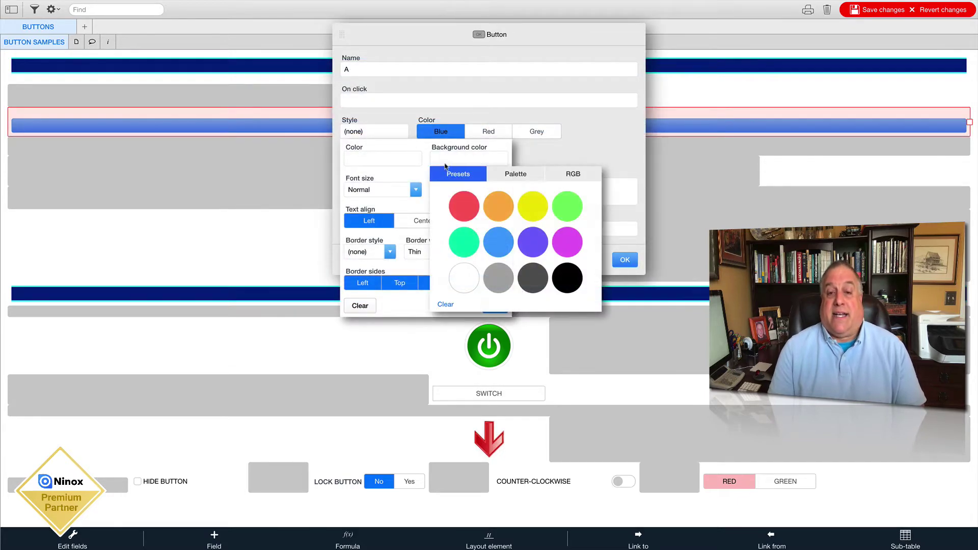
pyautogui.click(519, 177)
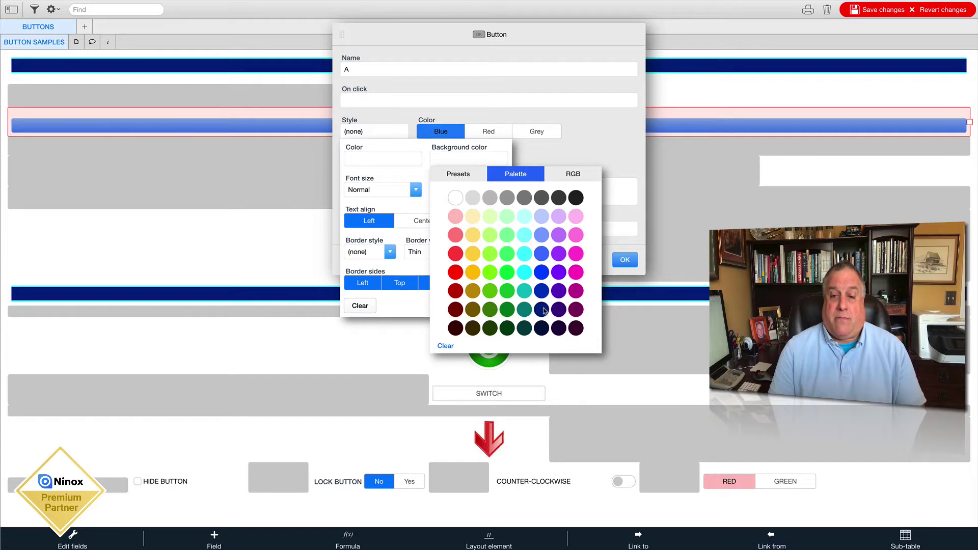
pyautogui.click(542, 309)
# Set the A button's text color to white and its font size to Large, and apply the style.
pyautogui.click(387, 161)
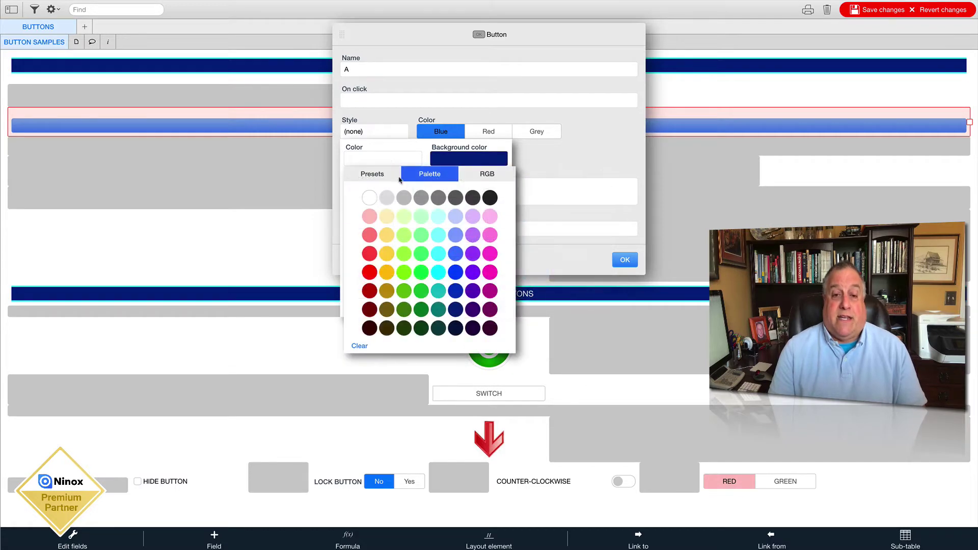
pyautogui.click(366, 202)
pyautogui.click(372, 193)
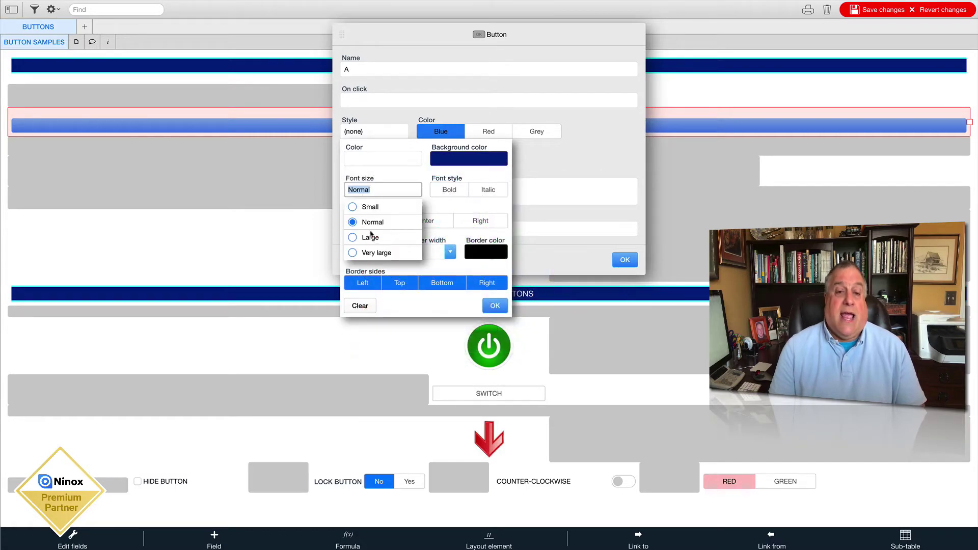
pyautogui.click(371, 238)
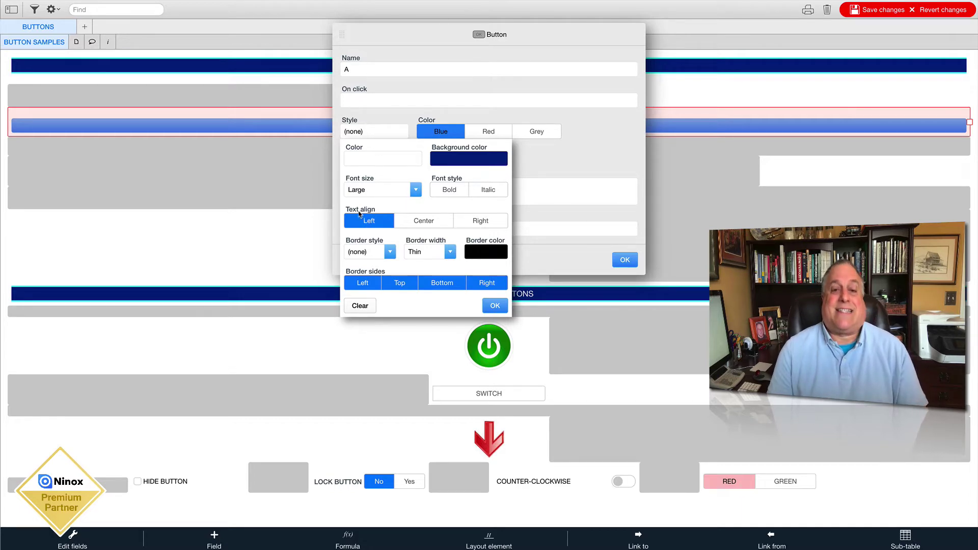
pyautogui.click(495, 306)
pyautogui.click(624, 259)
# Shrink the A button to about the width of BUTTON so it sits beside it in the same row.
pyautogui.click(583, 95)
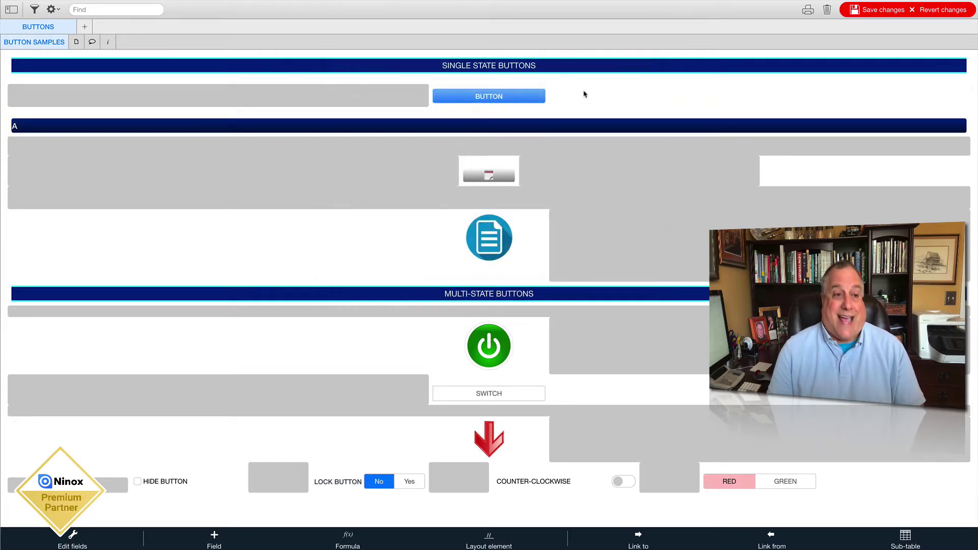
pyautogui.click(568, 113)
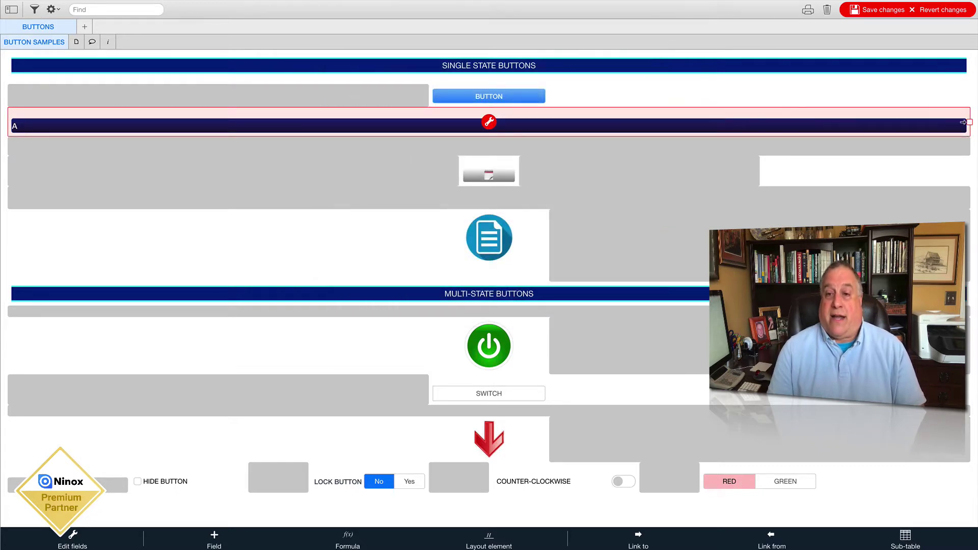
pyautogui.moveTo(966, 122); pyautogui.dragTo(522, 109)
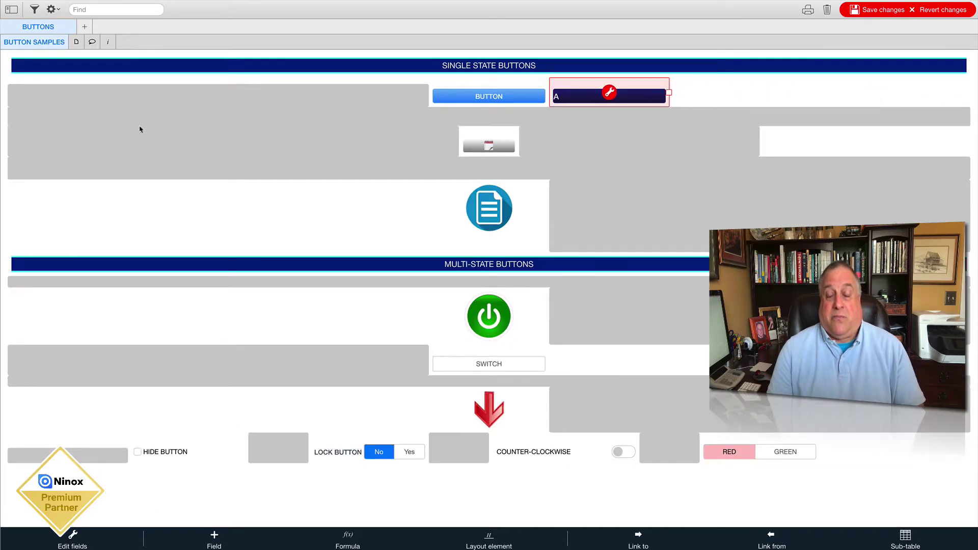
# Center the text in the A button's style and apply the change.
pyautogui.click(610, 93)
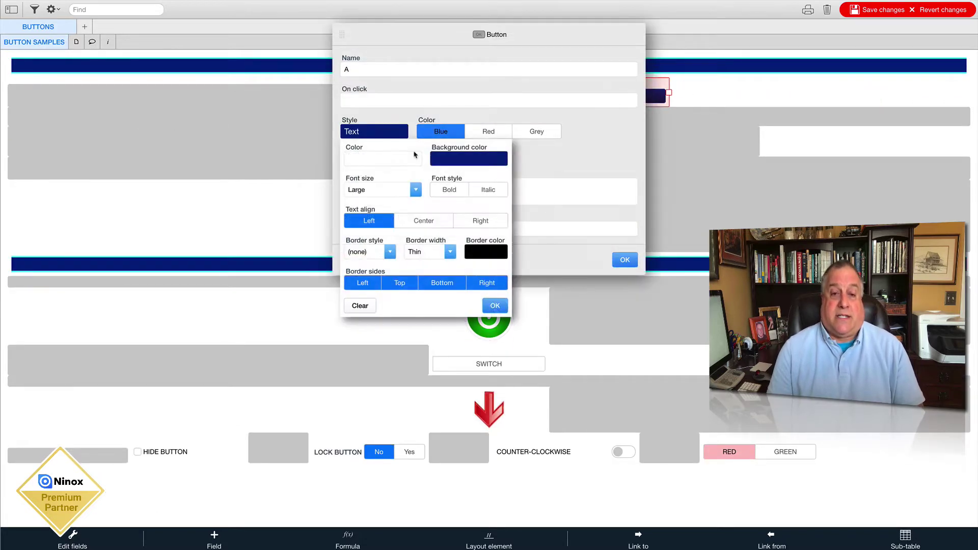
pyautogui.click(422, 223)
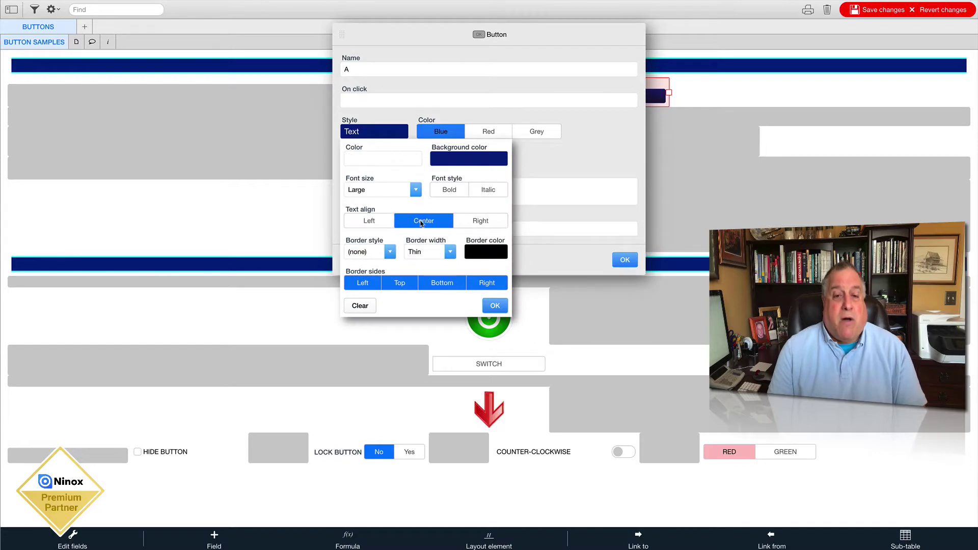
pyautogui.click(491, 311)
pyautogui.click(619, 254)
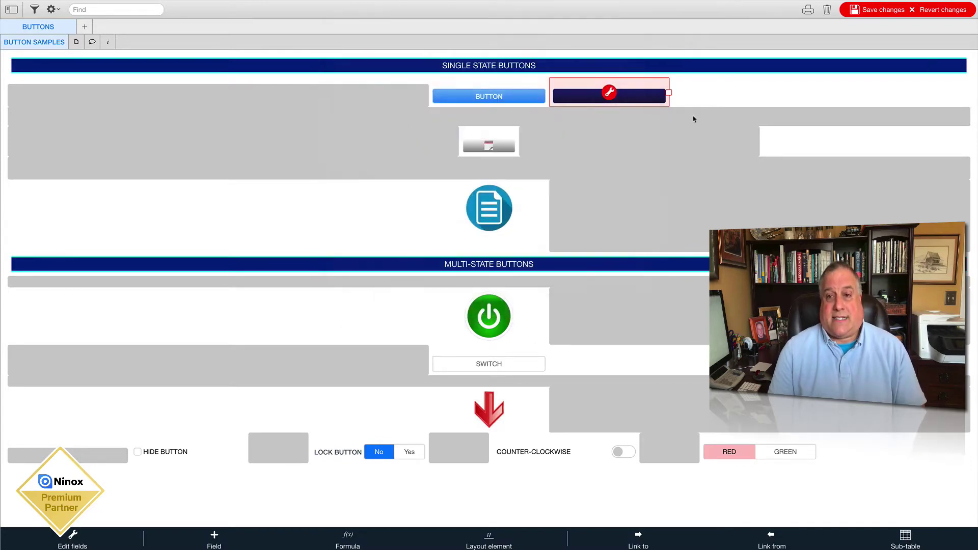
# Check the A button's settings again, close them, and save the form changes.
pyautogui.click(640, 83)
pyautogui.click(611, 93)
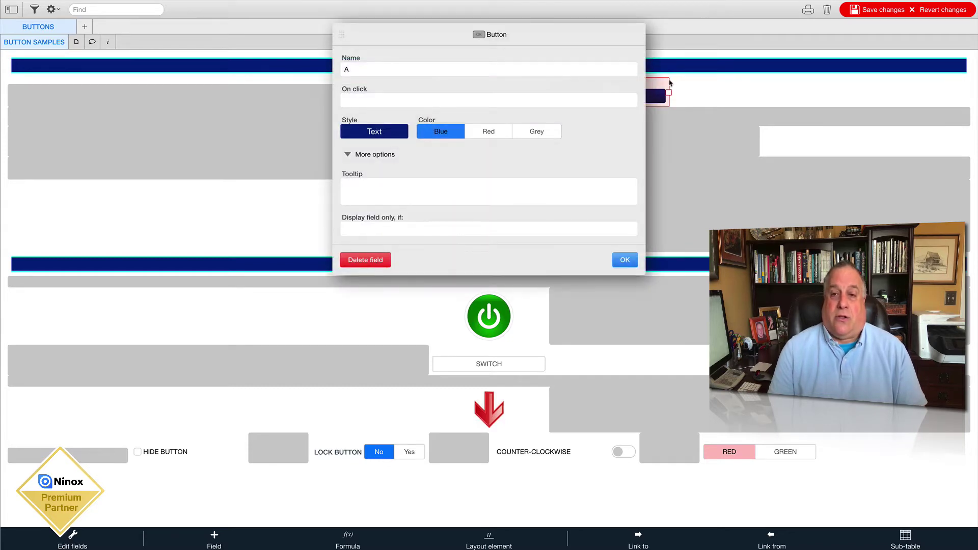
pyautogui.click(697, 83)
pyautogui.click(870, 16)
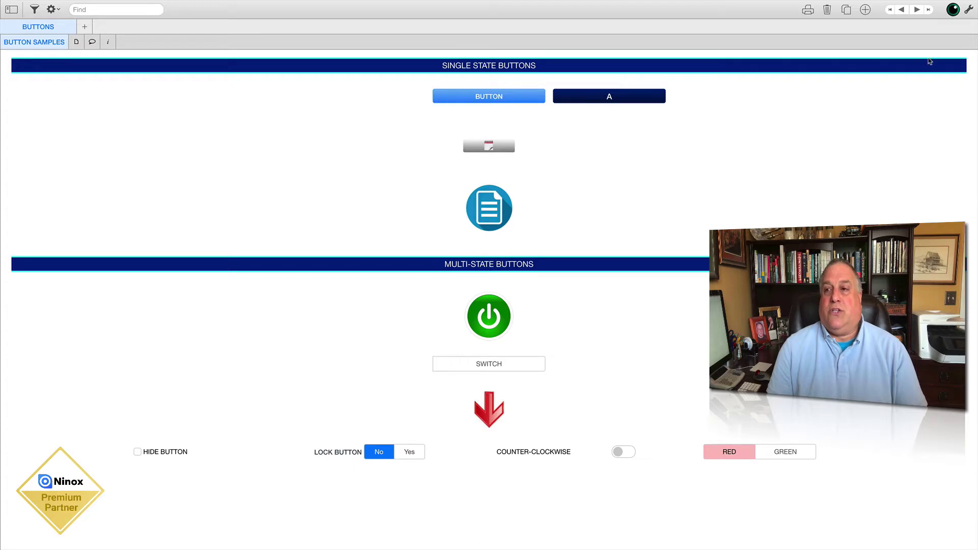
# Turn edit mode back on and examine where the Button layout element is offered in the form editor and the BUTTONS table settings.
pyautogui.click(969, 10)
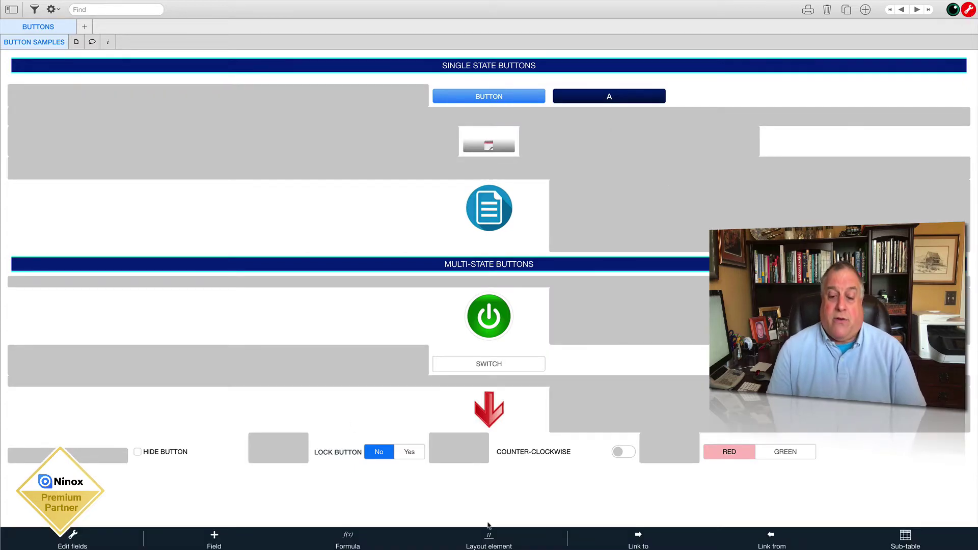
pyautogui.click(489, 537)
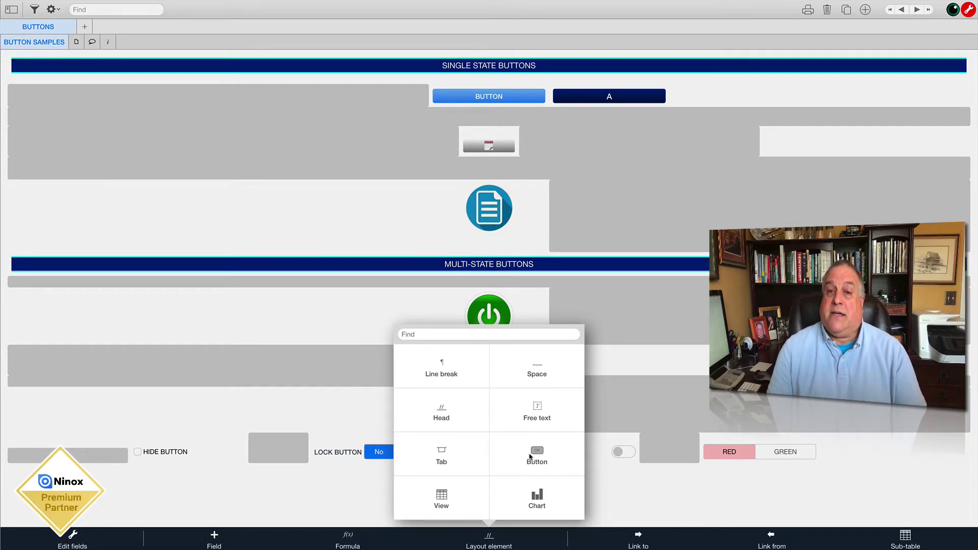
pyautogui.click(52, 10)
pyautogui.click(52, 10)
pyautogui.click(54, 27)
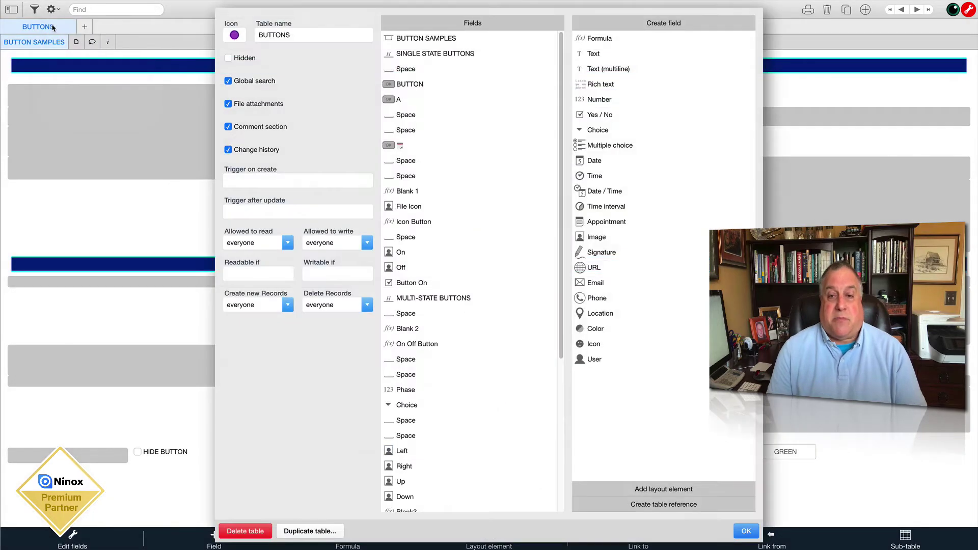
pyautogui.click(598, 490)
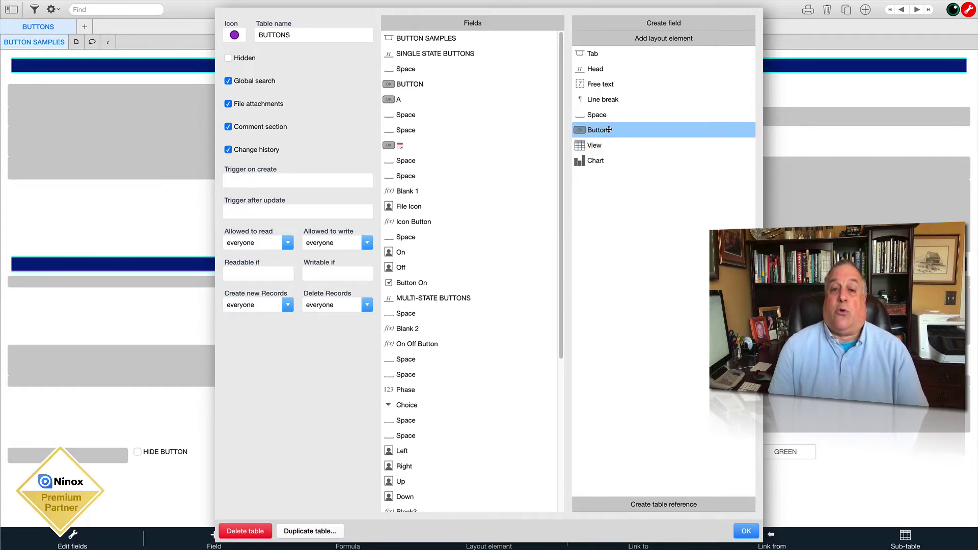
pyautogui.moveTo(609, 130)
pyautogui.mouseDown()
pyautogui.moveTo(510, 109)
pyautogui.moveTo(441, 125)
pyautogui.moveTo(594, 115)
pyautogui.moveTo(625, 130)
pyautogui.mouseUp()
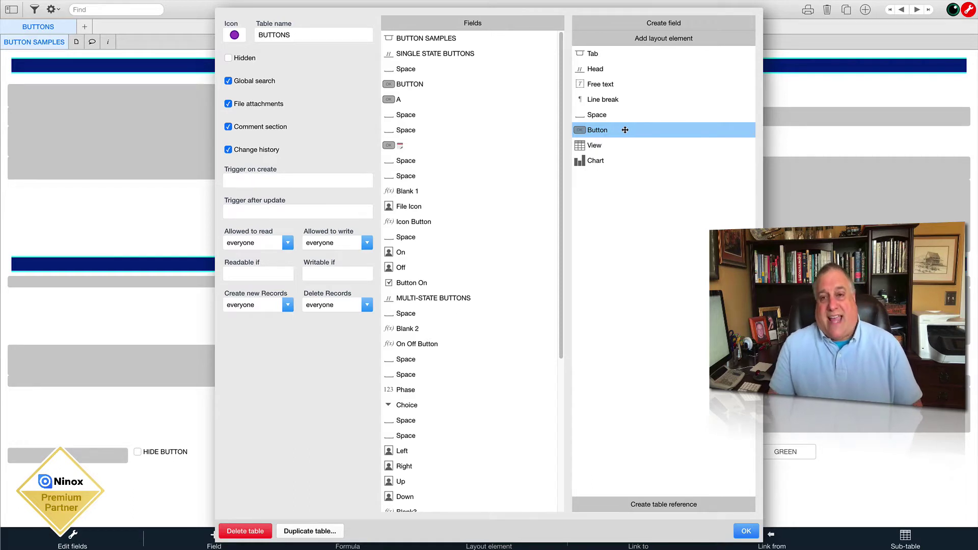
pyautogui.press('Return')
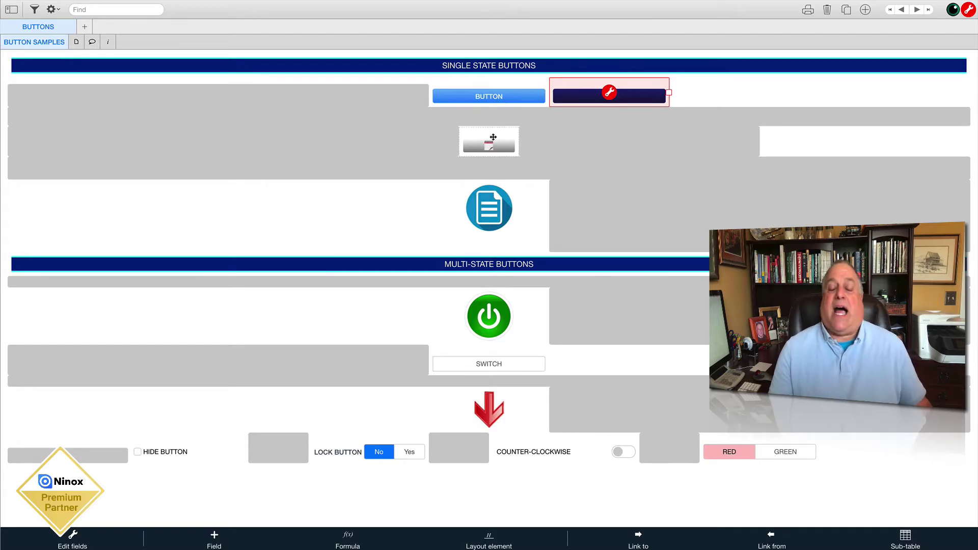
# Compare the form's layout element choices with those in the BUTTONS table settings, and close the settings.
pyautogui.click(489, 540)
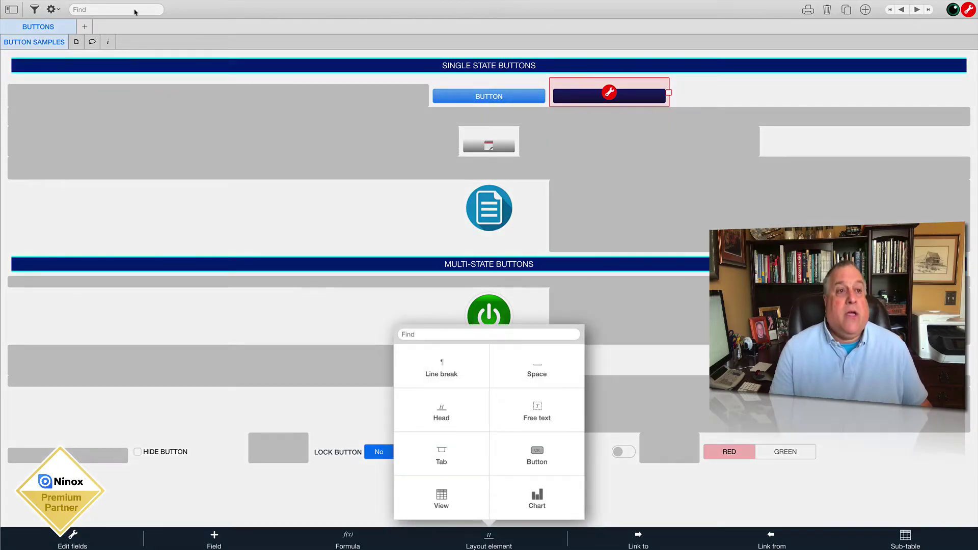
pyautogui.click(50, 12)
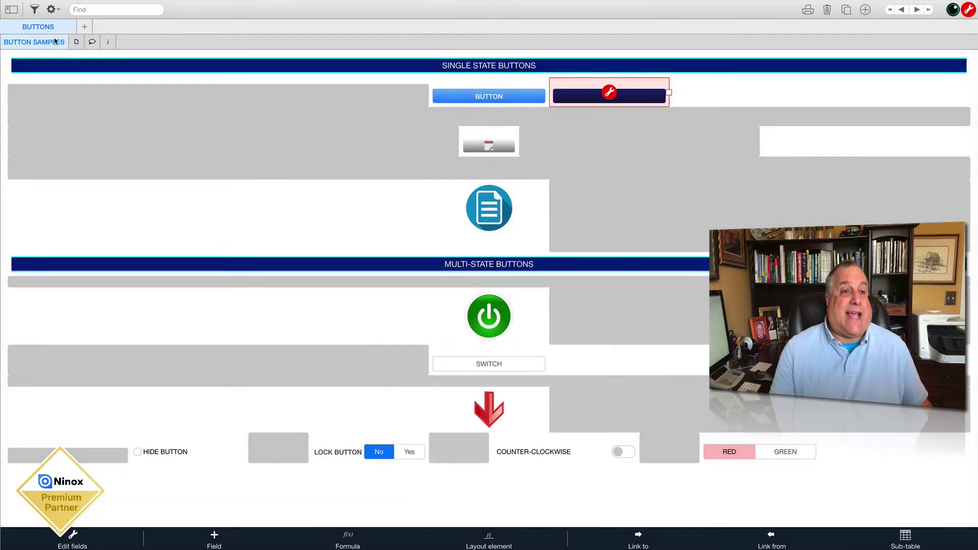
pyautogui.click(52, 9)
pyautogui.click(57, 28)
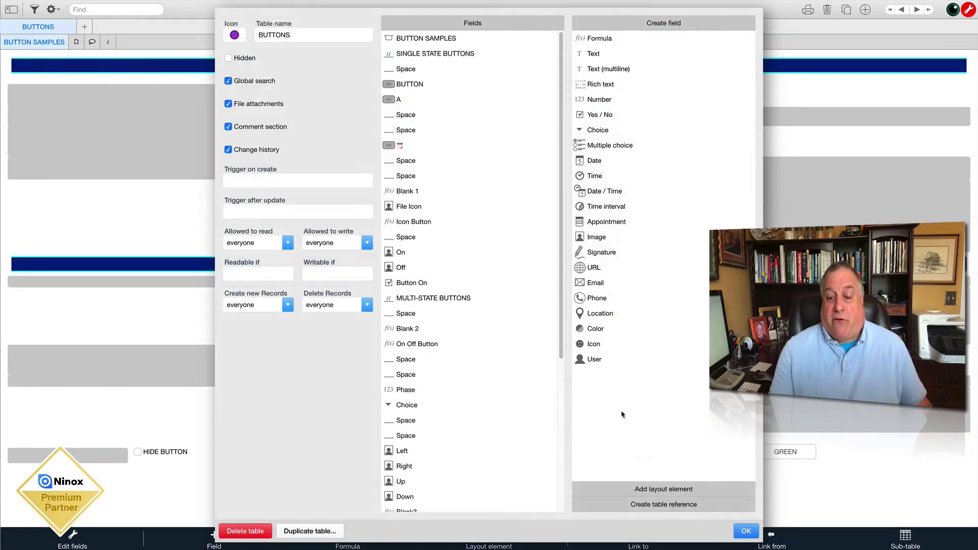
pyautogui.click(628, 488)
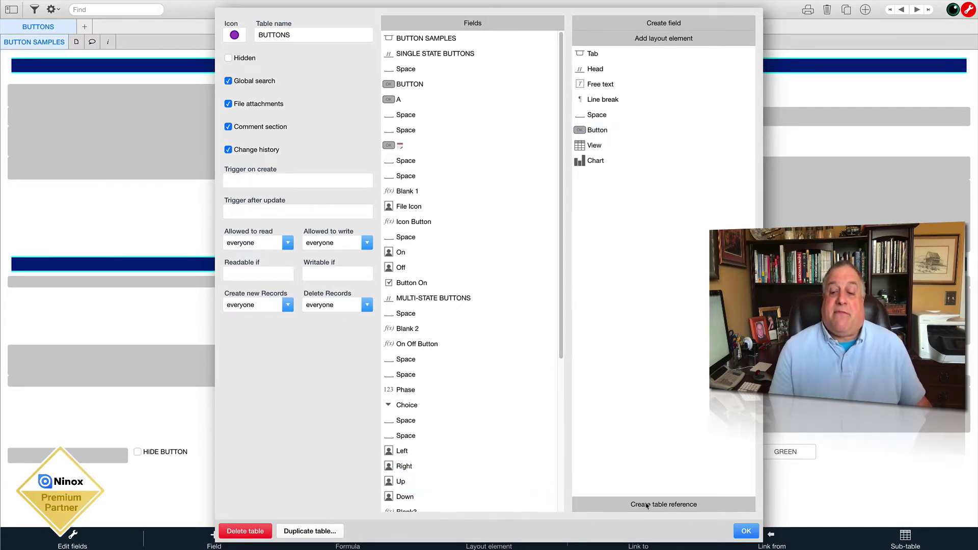
pyautogui.click(747, 532)
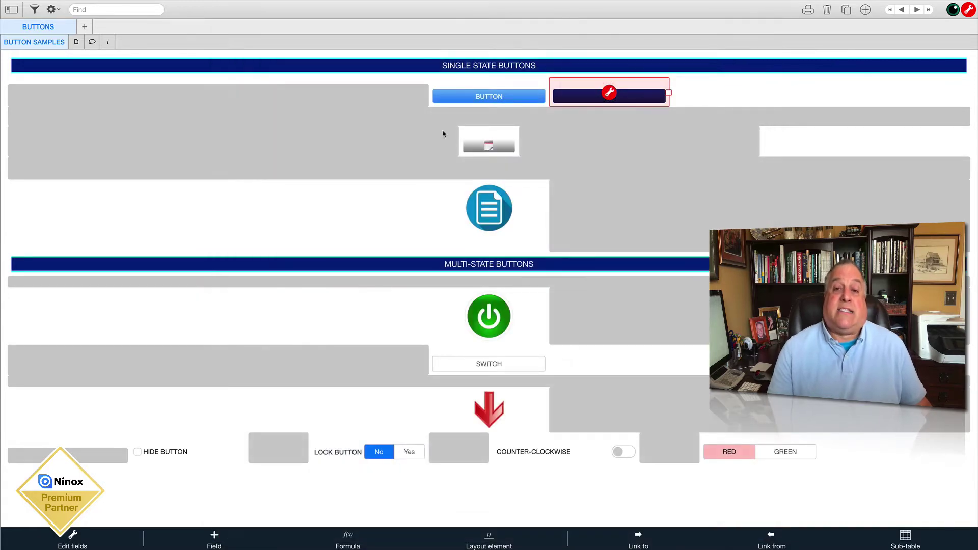
# Remove the dark button beside BUTTON and examine the calendar emoji in the name of the grey button below.
pyautogui.click(488, 88)
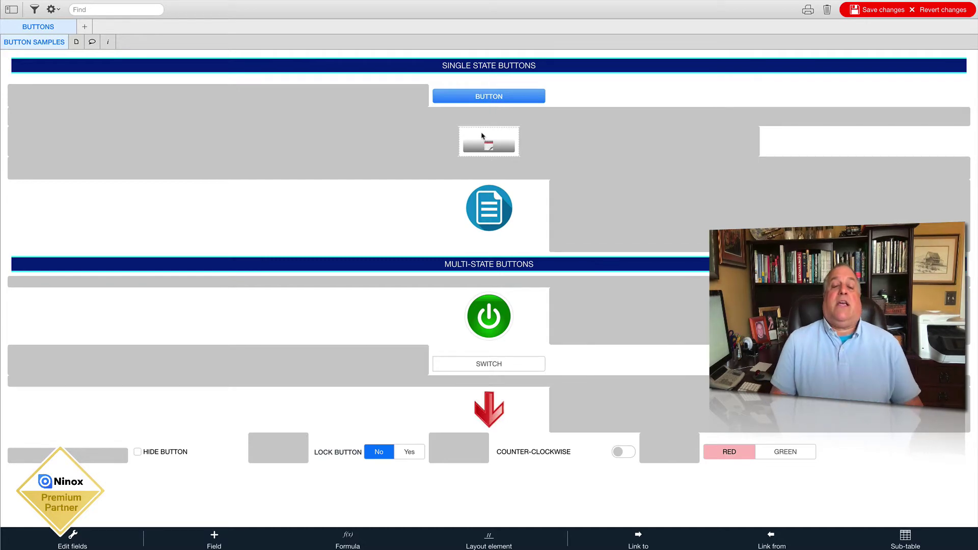
pyautogui.click(483, 134)
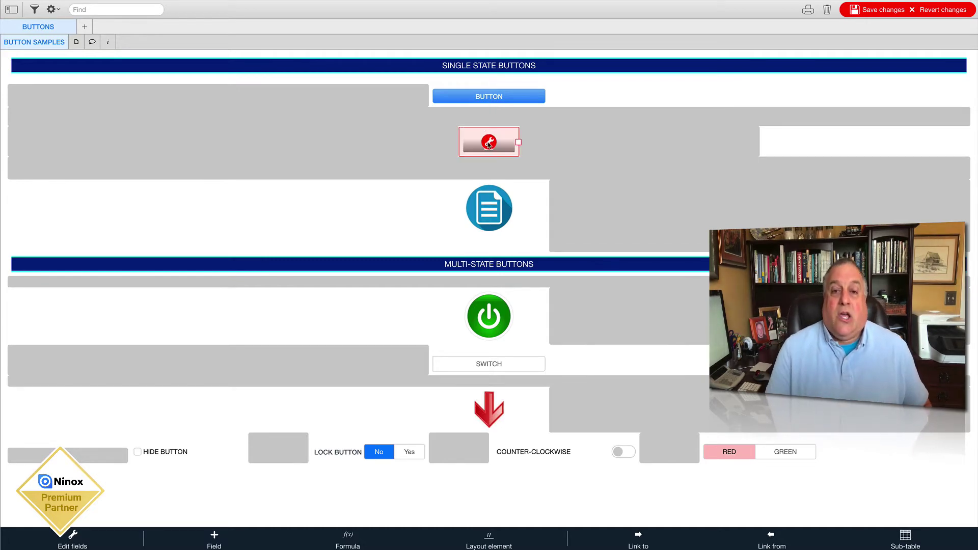
pyautogui.doubleClick(489, 146)
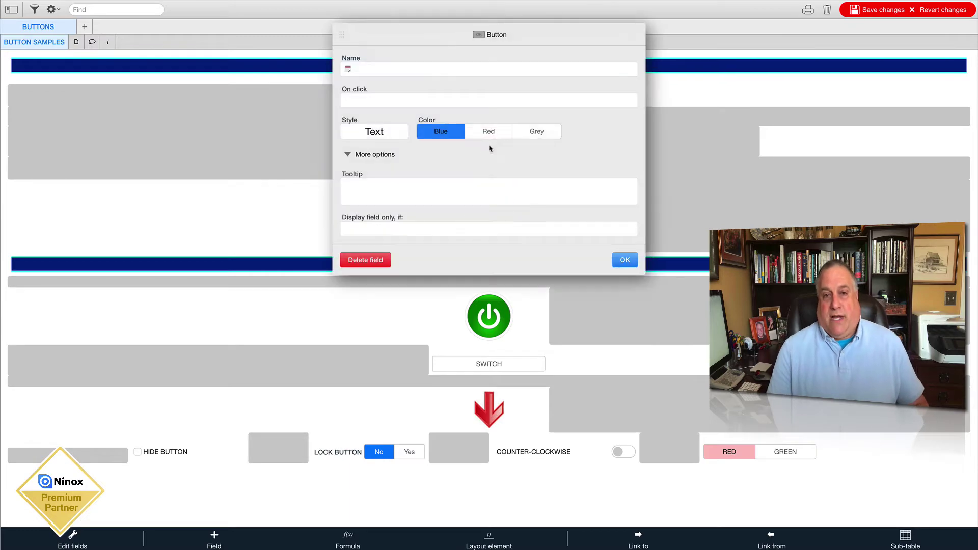
pyautogui.click(343, 70)
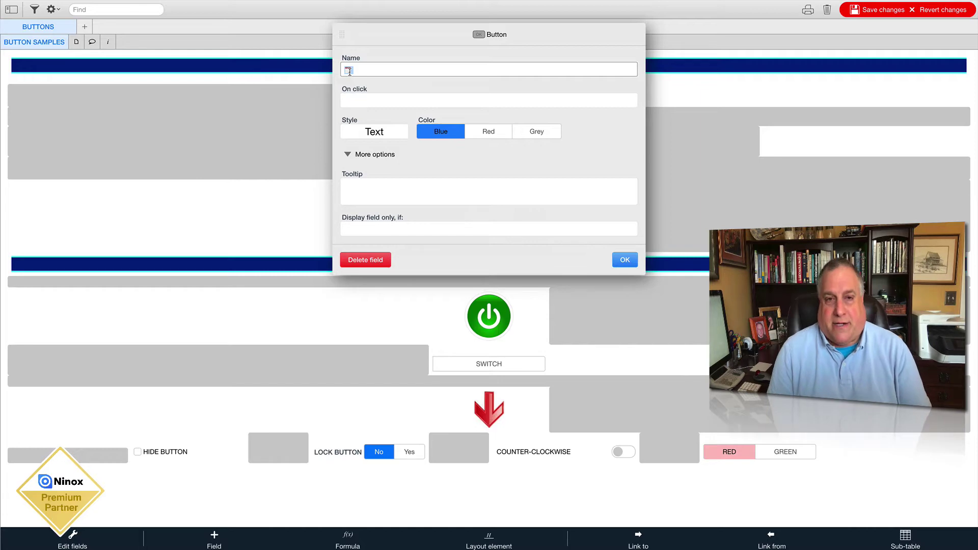
# Set the font size of the calendar emoji button to Normal and apply the style.
pyautogui.click(355, 135)
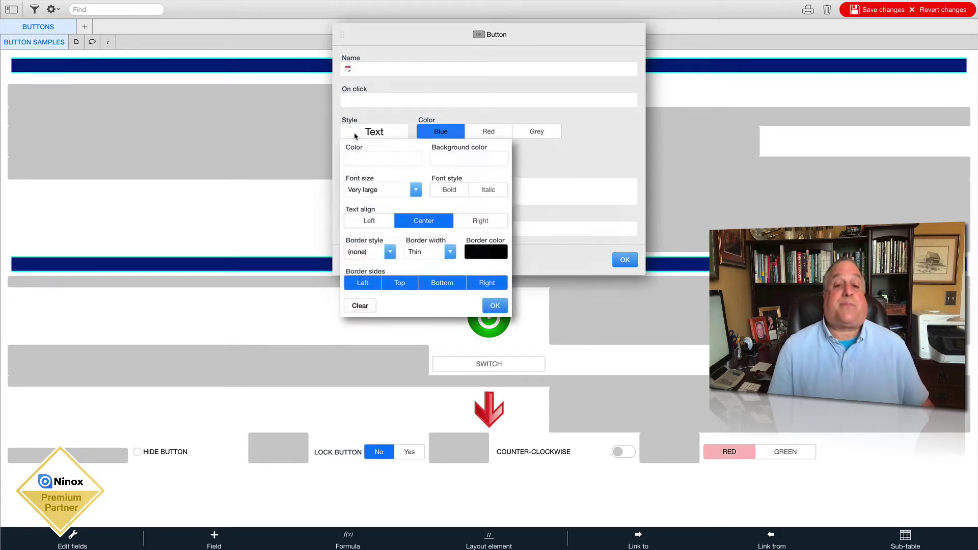
pyautogui.click(416, 190)
pyautogui.click(372, 223)
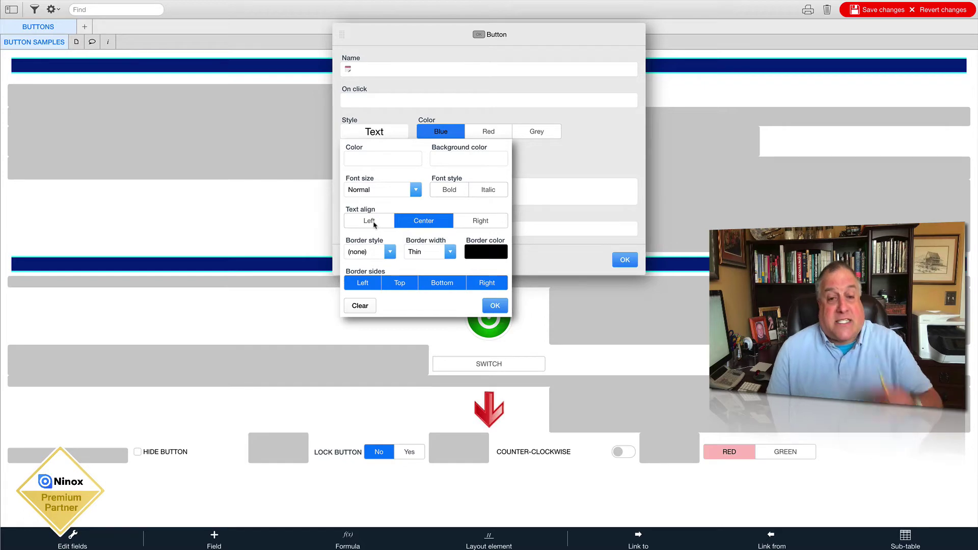
pyautogui.click(493, 306)
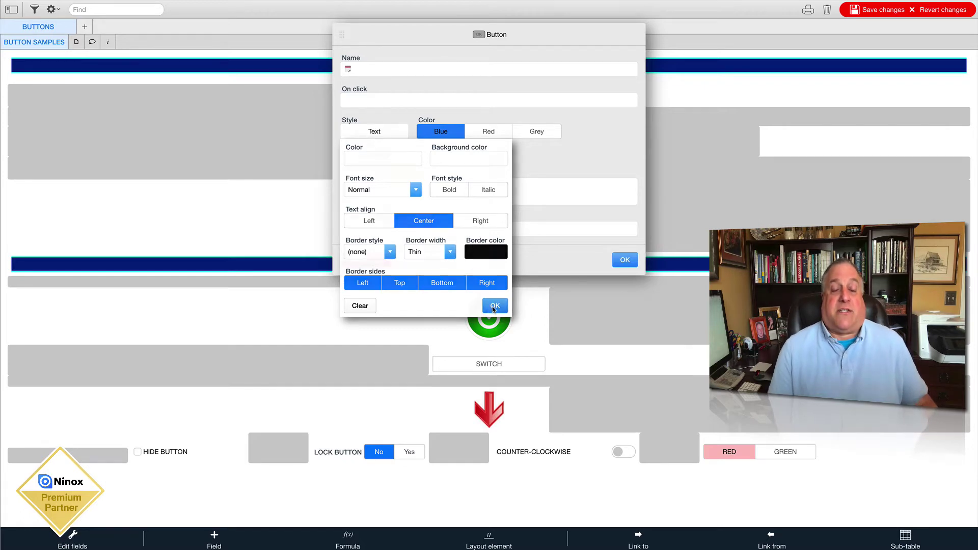
pyautogui.click(632, 262)
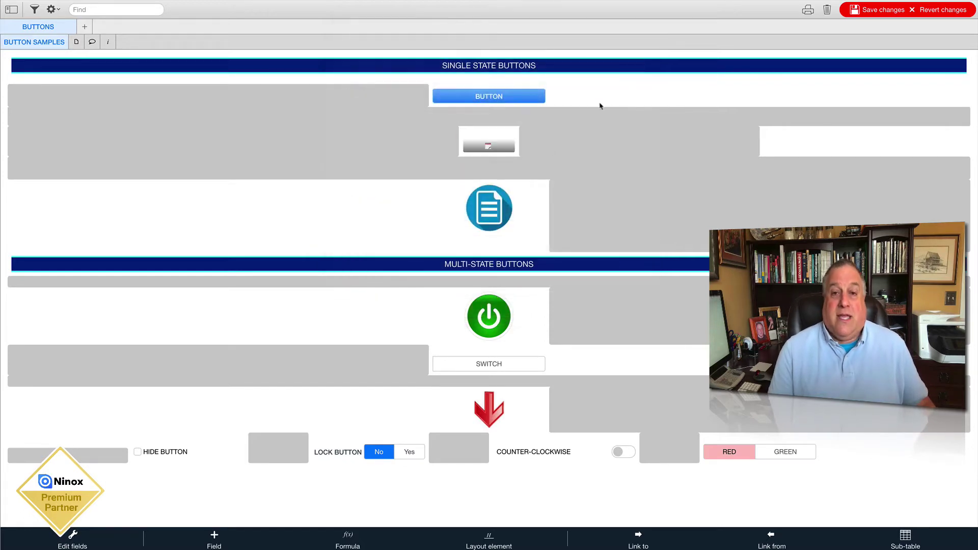
# Set the calendar emoji button's font size back to Very large and apply the style.
pyautogui.click(499, 135)
pyautogui.click(490, 144)
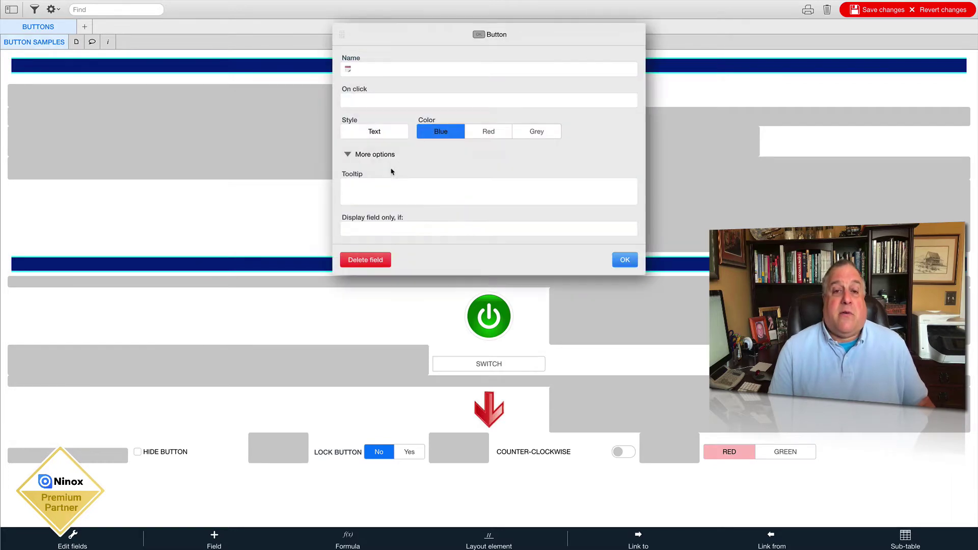
pyautogui.click(373, 133)
pyautogui.click(363, 191)
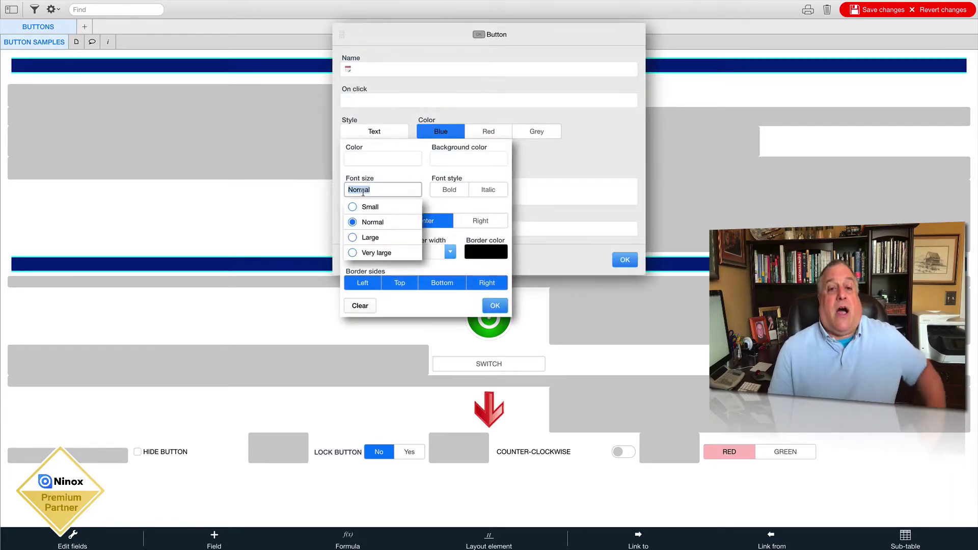
pyautogui.click(354, 255)
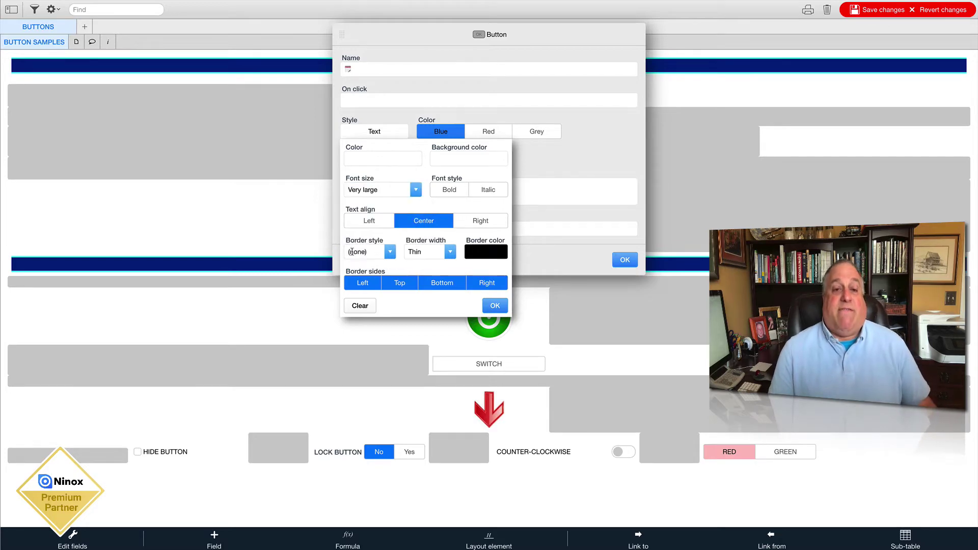
pyautogui.click(495, 307)
pyautogui.click(625, 261)
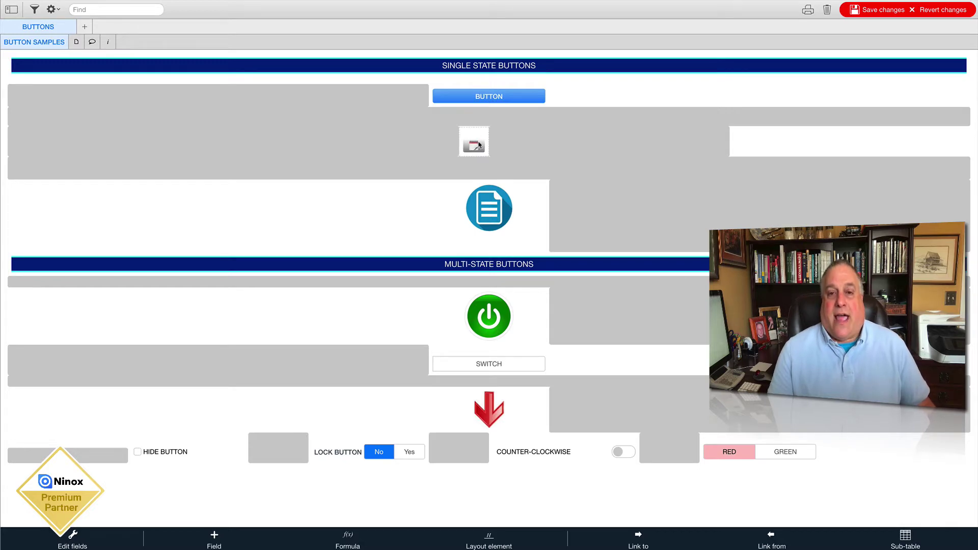
# Widen the calendar emoji button to about twice its narrowed width and save the form changes.
pyautogui.click(477, 134)
pyautogui.moveTo(489, 143); pyautogui.dragTo(513, 147)
pyautogui.click(890, 149)
pyautogui.click(825, 136)
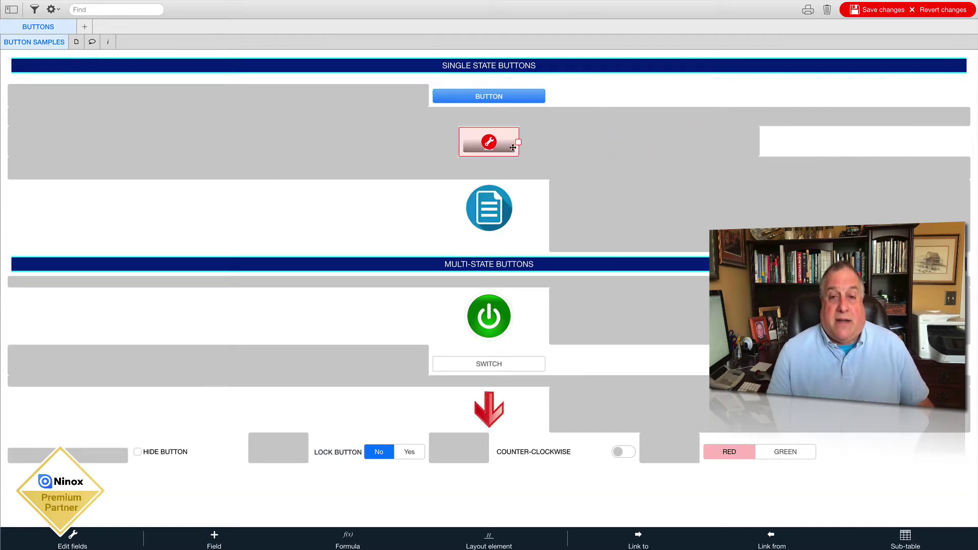
pyautogui.click(878, 11)
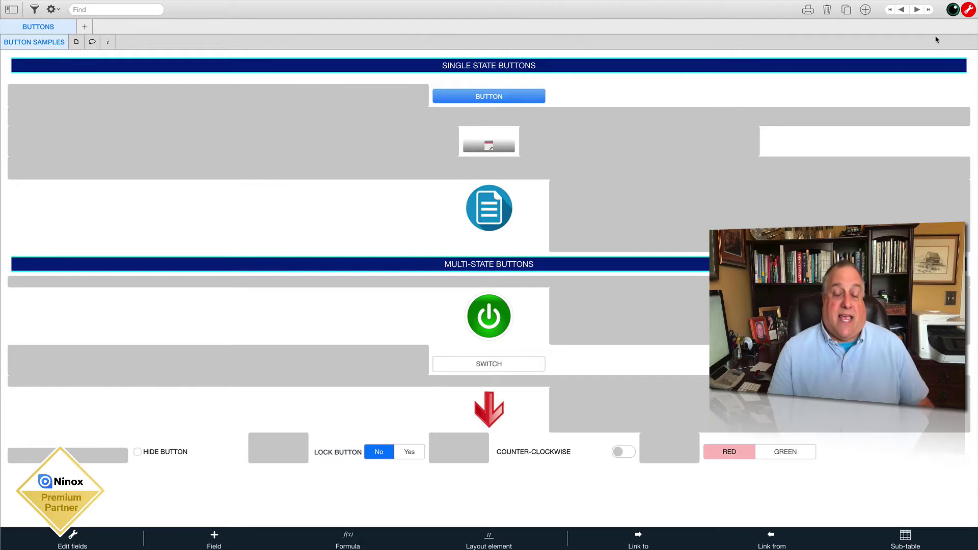
# View the form outside edit mode, return to edit mode, and examine the settings of the file icon's formula field.
pyautogui.click(968, 12)
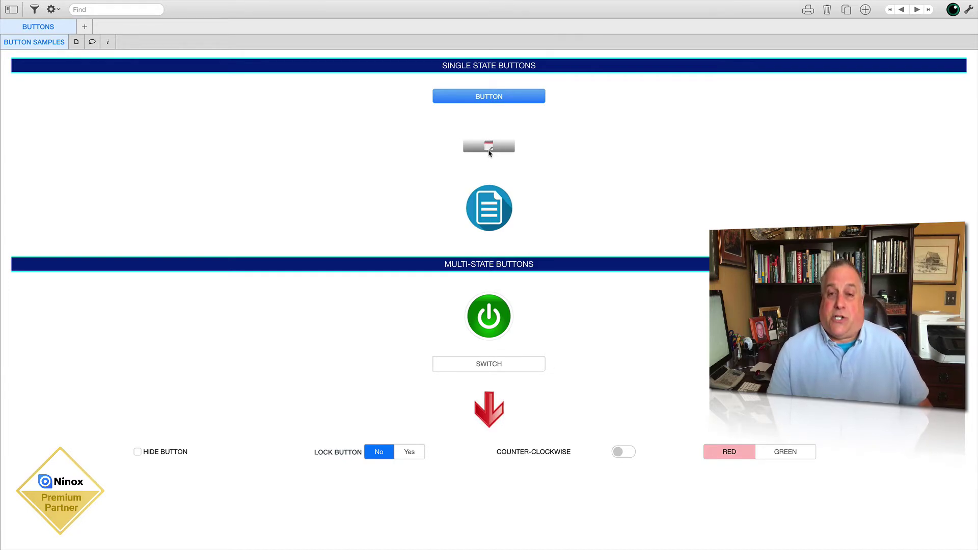
pyautogui.press('super+e')
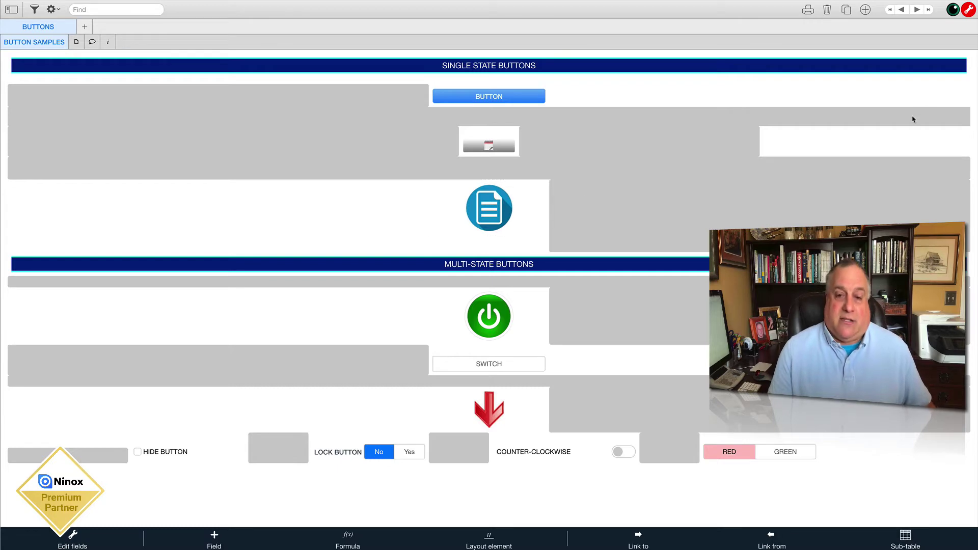
pyautogui.click(534, 184)
pyautogui.doubleClick(491, 210)
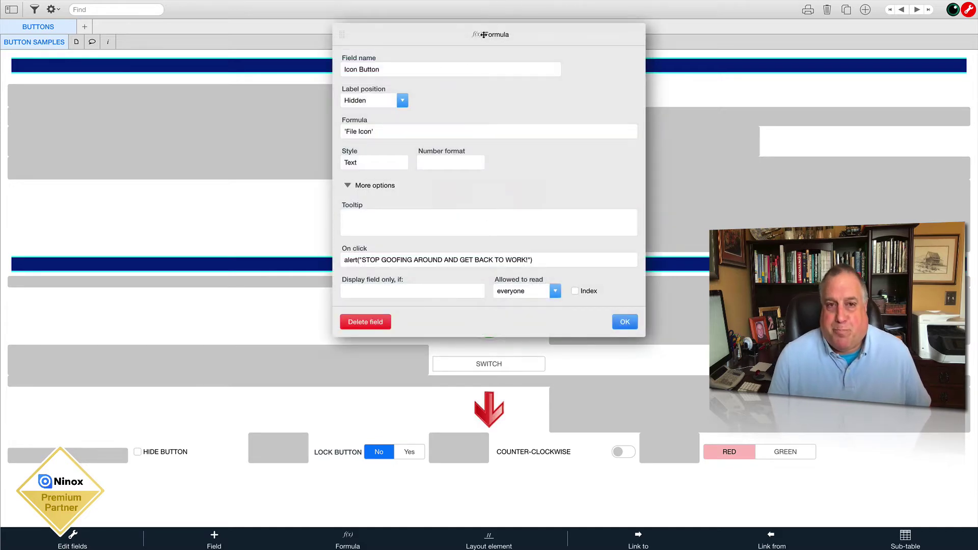
pyautogui.click(624, 323)
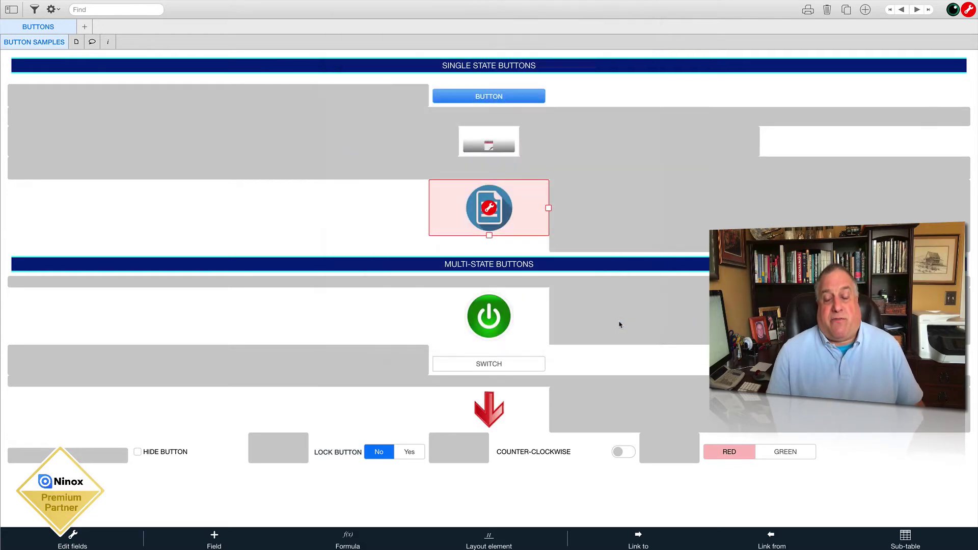
pyautogui.click(783, 514)
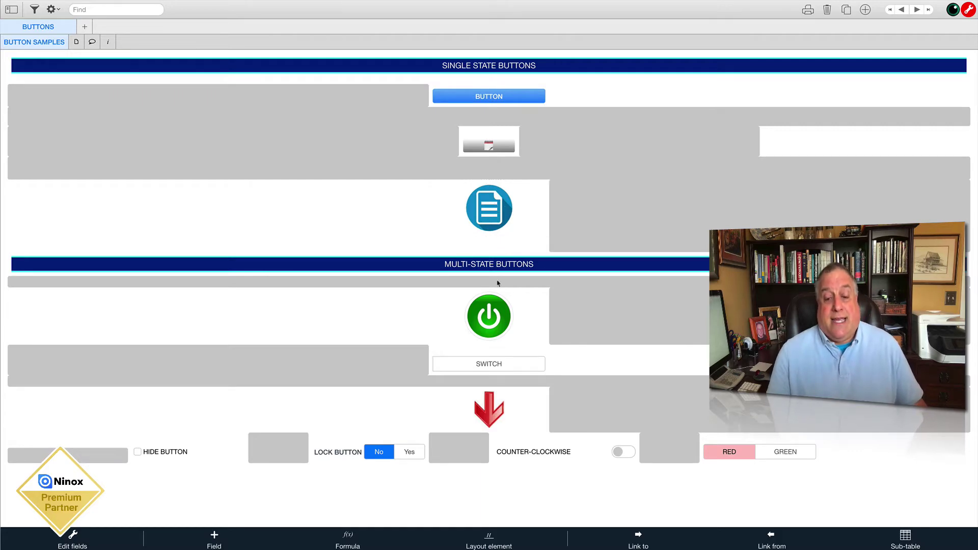
# Add an Image field to the form and shorten it to about half its height.
pyautogui.click(213, 539)
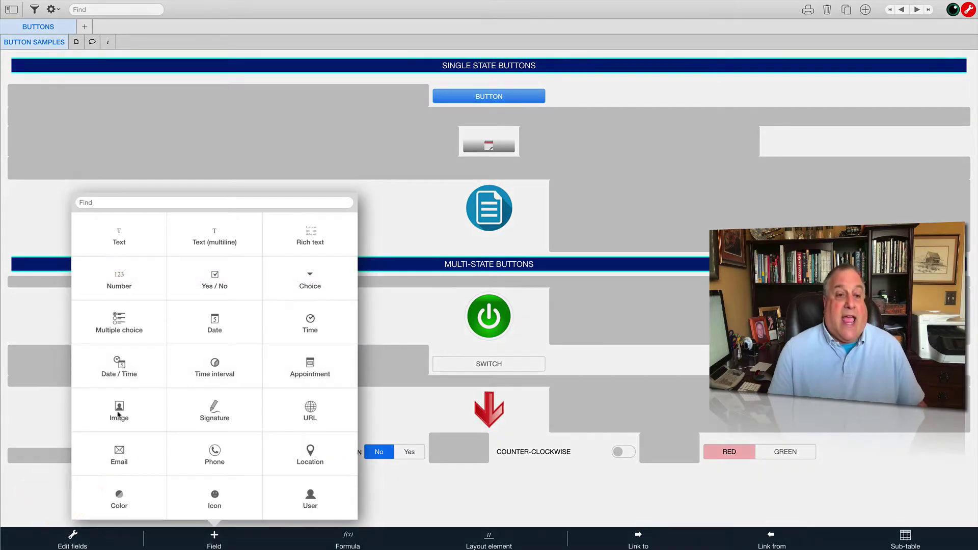
pyautogui.click(118, 410)
pyautogui.moveTo(485, 465); pyautogui.dragTo(128, 470)
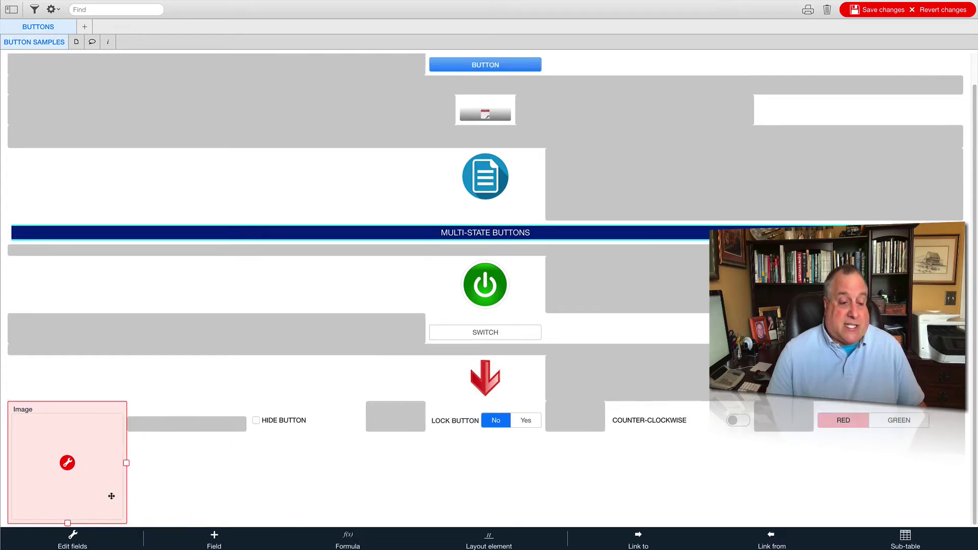
pyautogui.moveTo(68, 522); pyautogui.dragTo(68, 462)
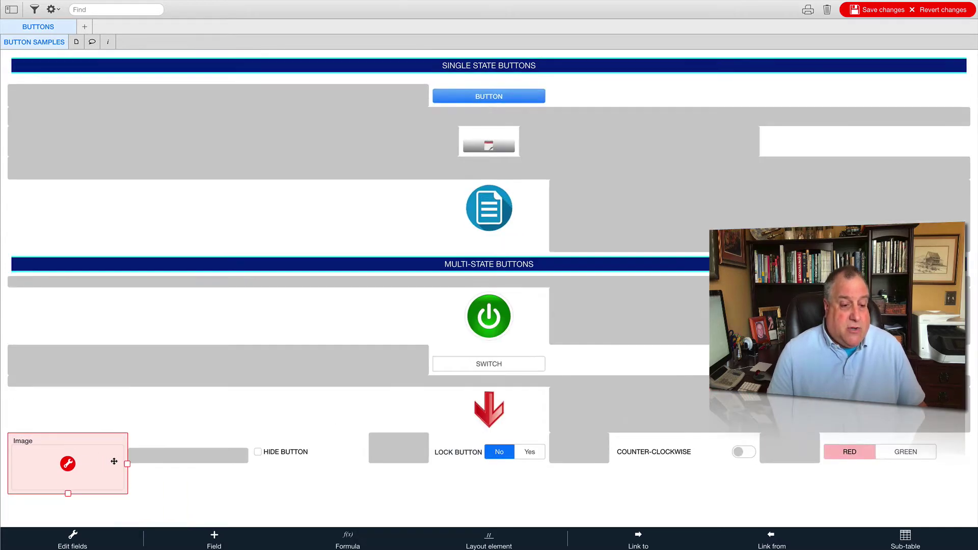
pyautogui.click(166, 491)
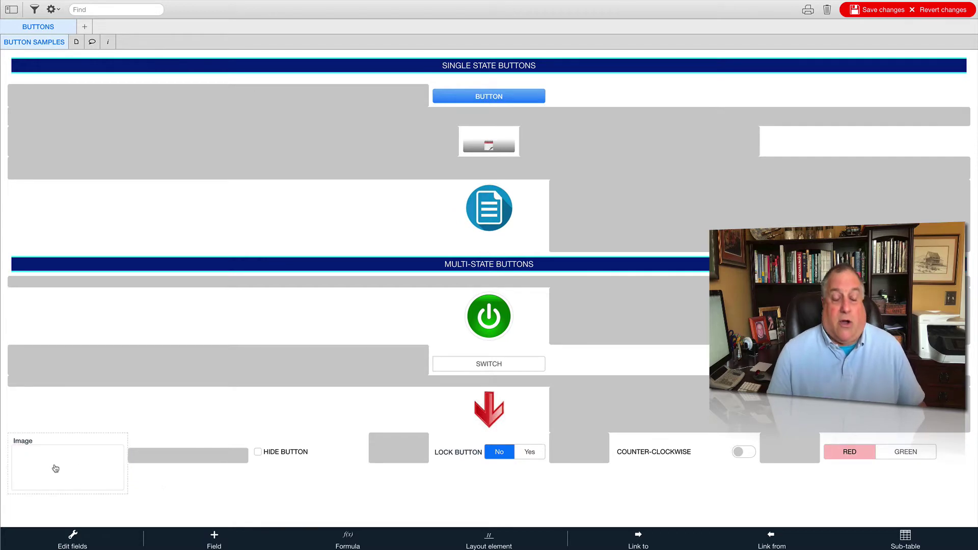
# Open the settings of the new Image field and delete the field.
pyautogui.click(56, 439)
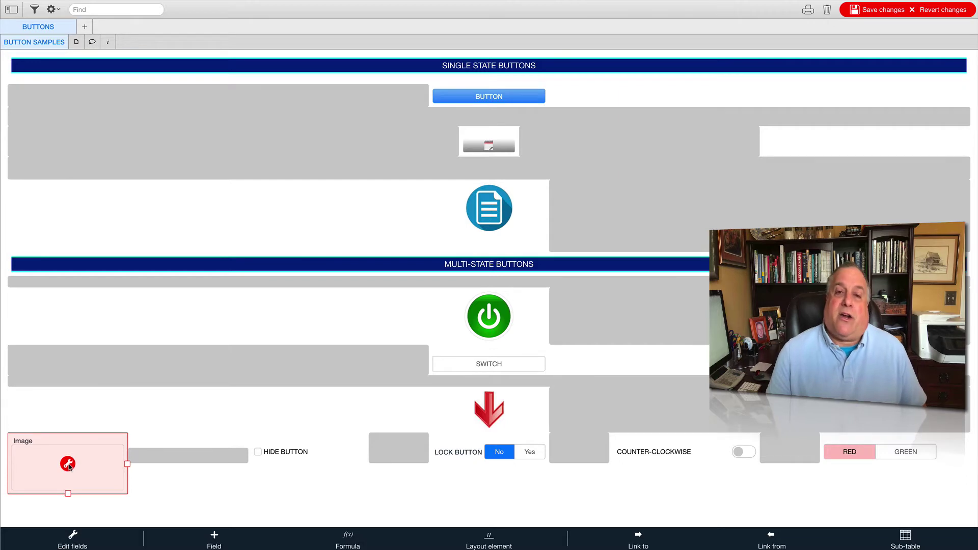
pyautogui.click(68, 464)
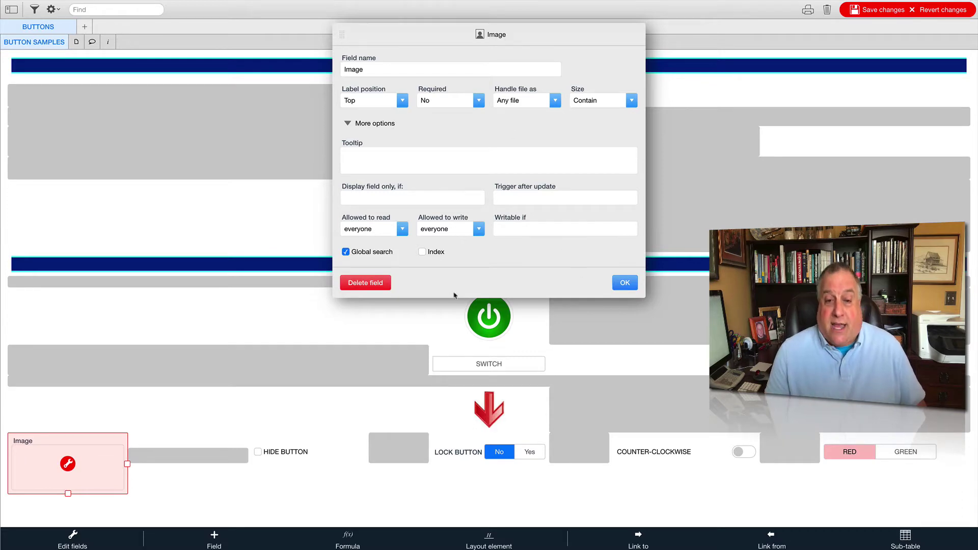
pyautogui.click(365, 283)
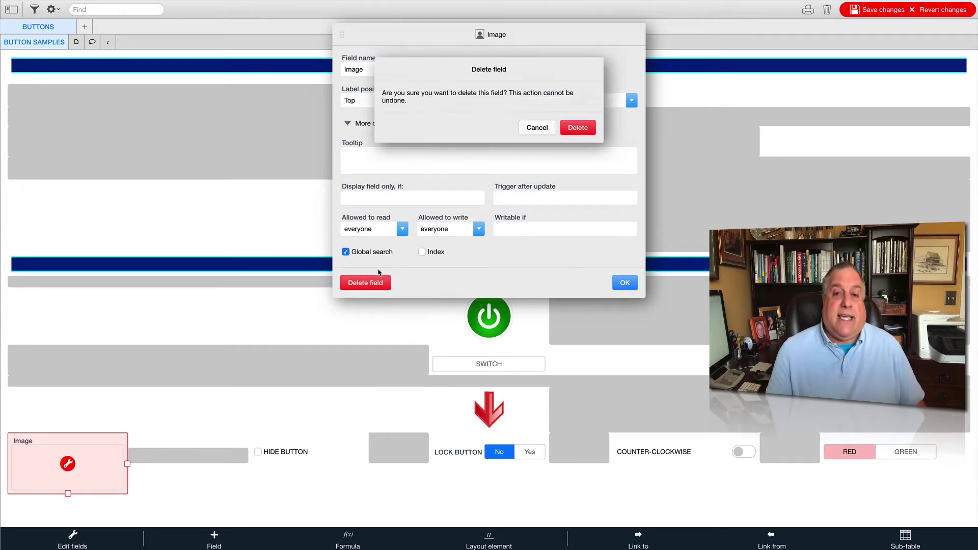
pyautogui.click(579, 129)
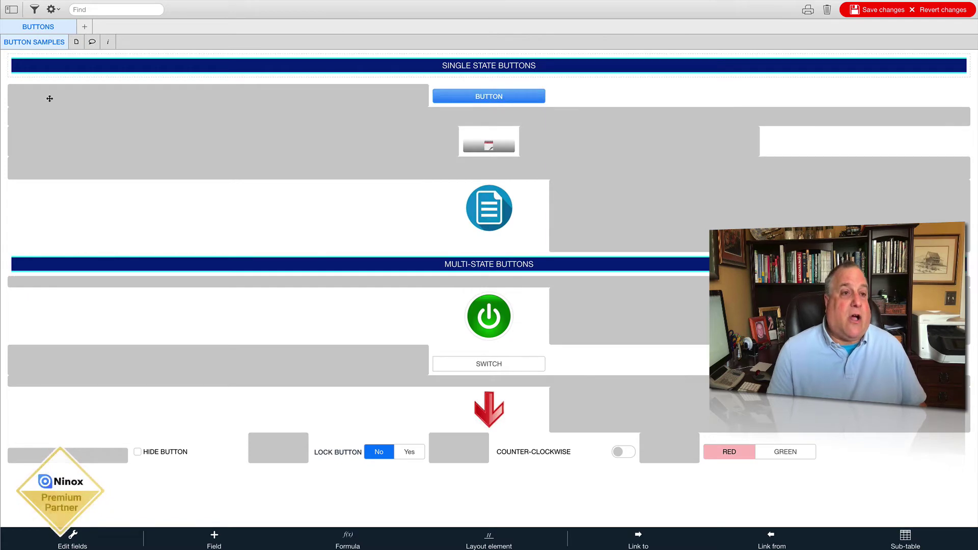
# Remove the null display condition from the File Icon image field in the BUTTONS table and save the changes.
pyautogui.click(72, 541)
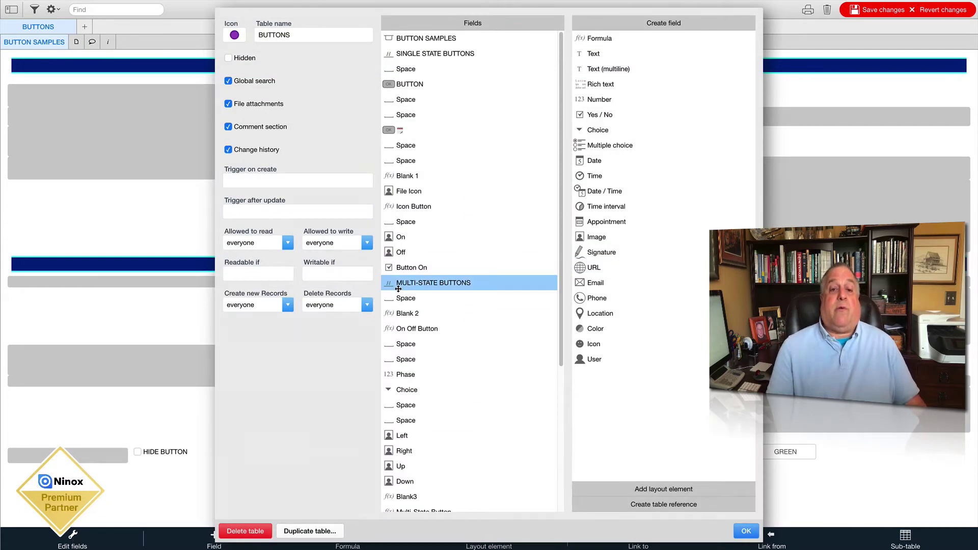
pyautogui.click(431, 190)
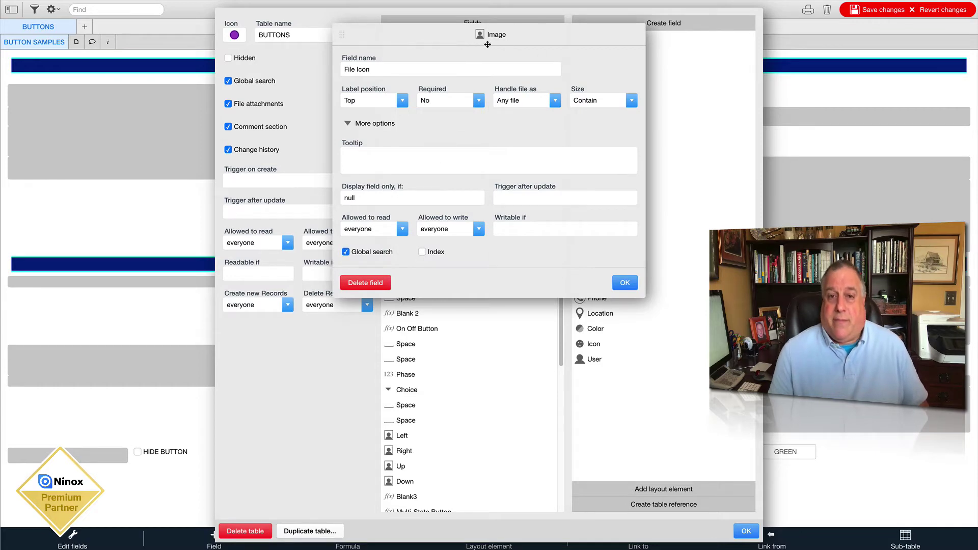
pyautogui.click(359, 202)
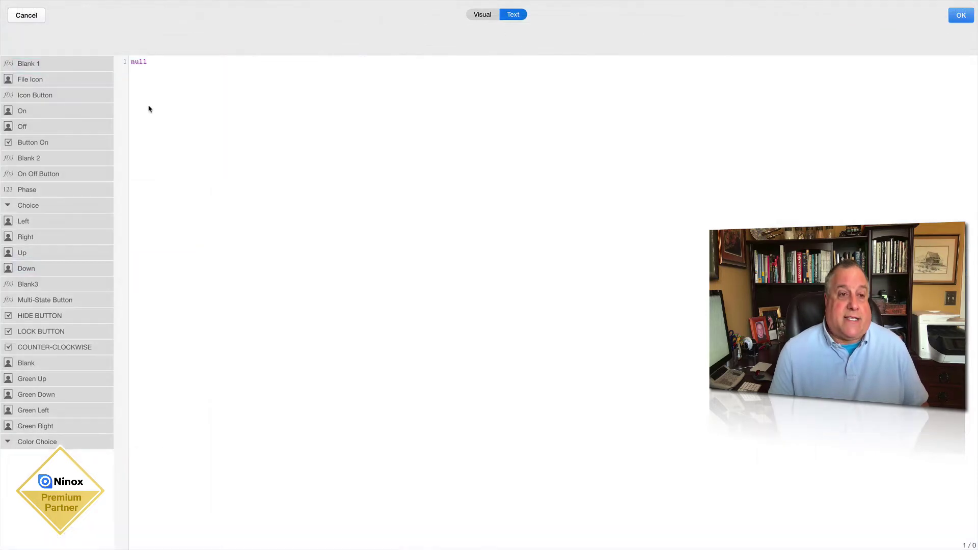
pyautogui.moveTo(151, 62); pyautogui.dragTo(128, 64)
pyautogui.press('BackSpace')
pyautogui.click(961, 15)
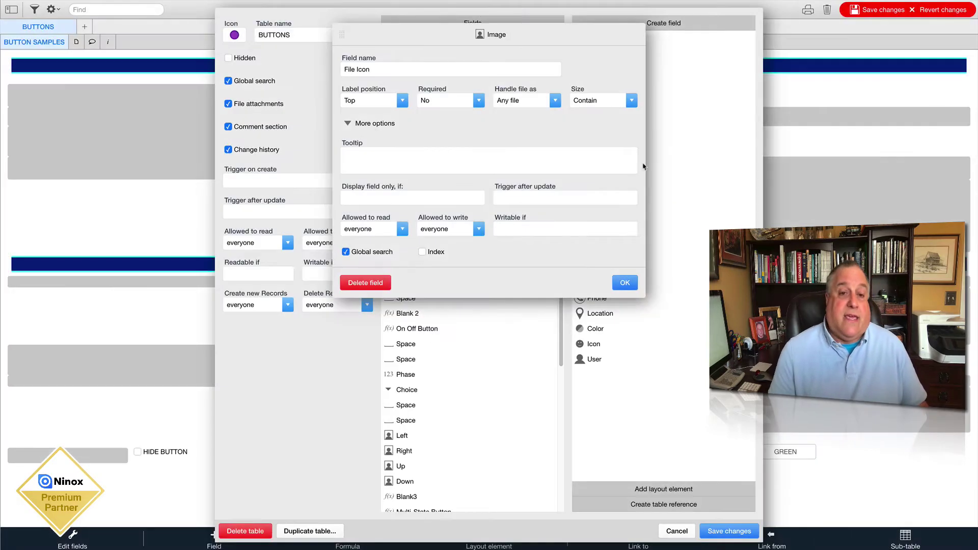
pyautogui.click(622, 286)
pyautogui.click(711, 535)
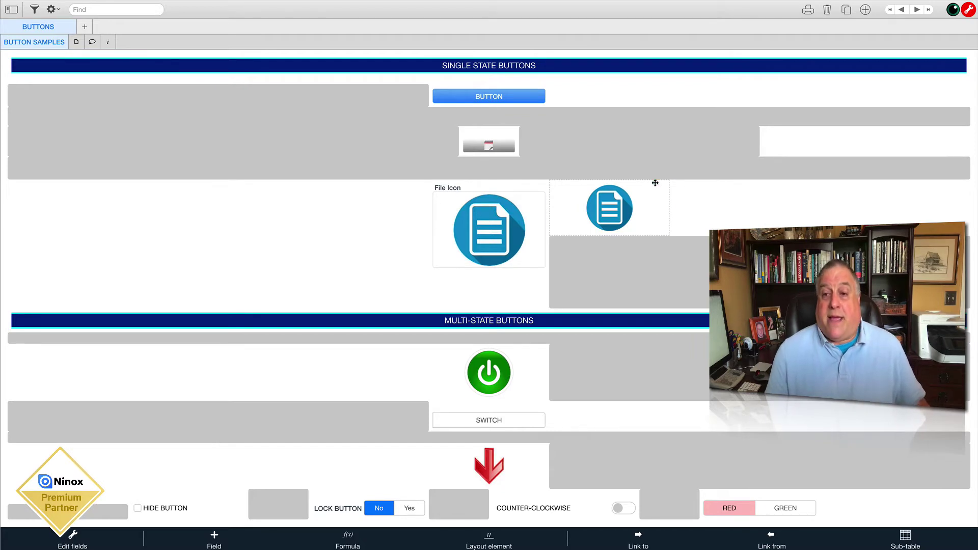
# Examine how the Icon Button formula references File Icon and which on-click alert it uses, and close its settings.
pyautogui.doubleClick(614, 204)
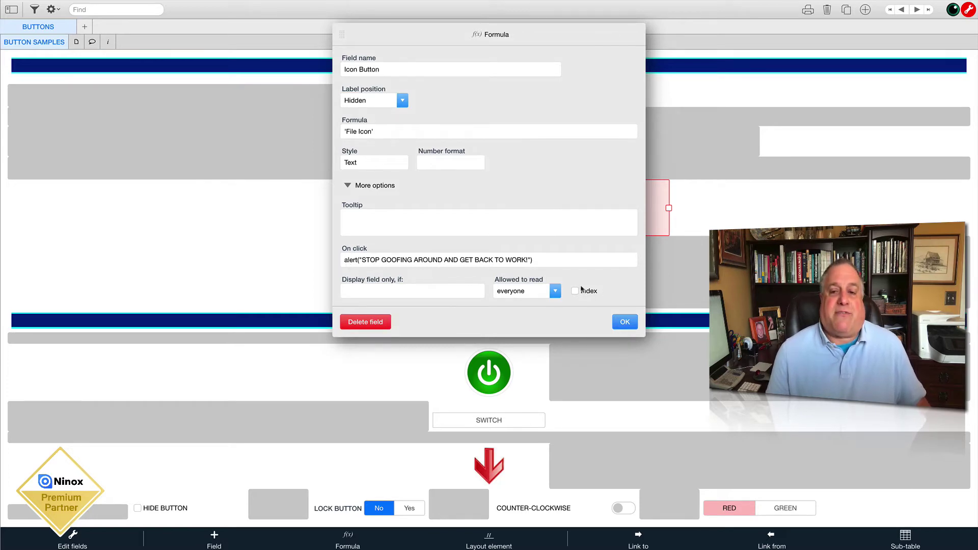
pyautogui.click(624, 324)
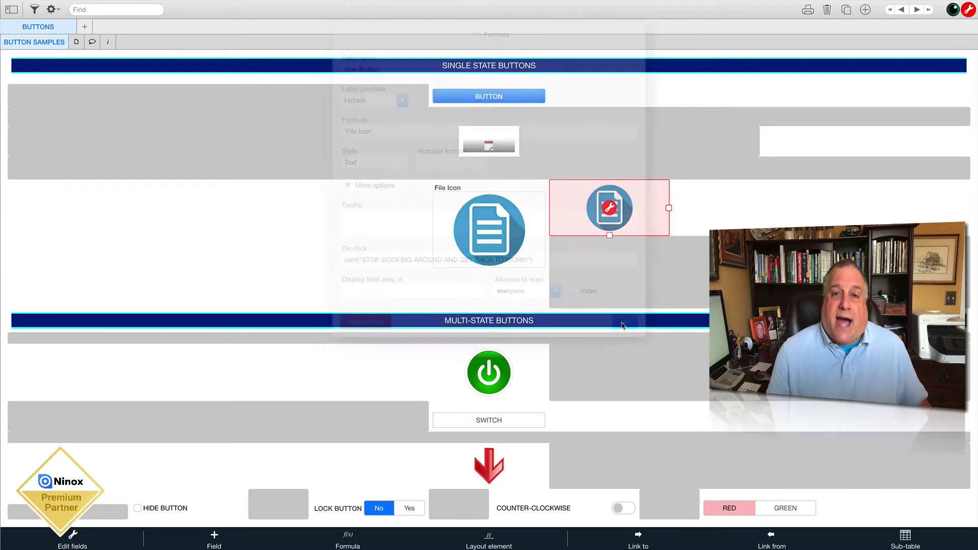
pyautogui.click(687, 213)
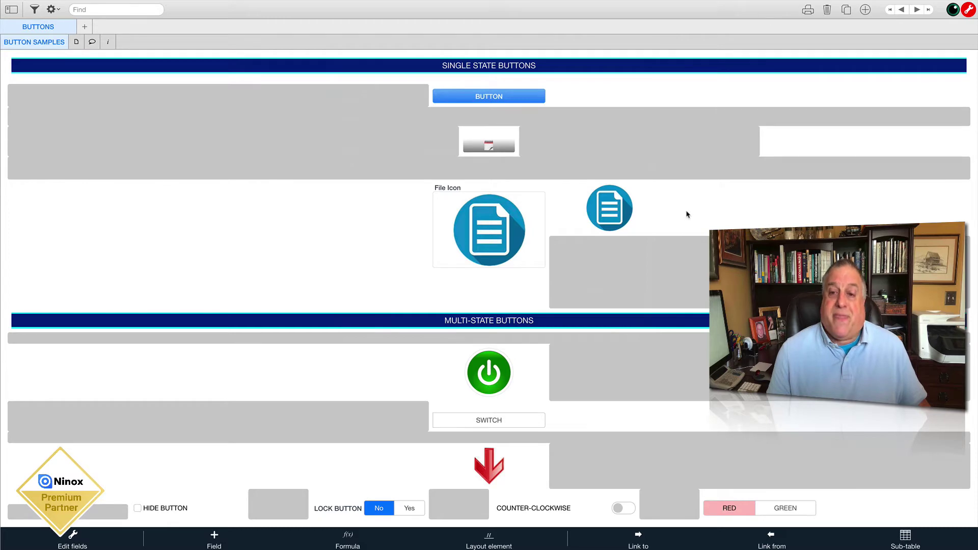
# Test the icon button's on-click alert, dismiss it, and examine the style setting of the Icon Button formula.
pyautogui.click(616, 208)
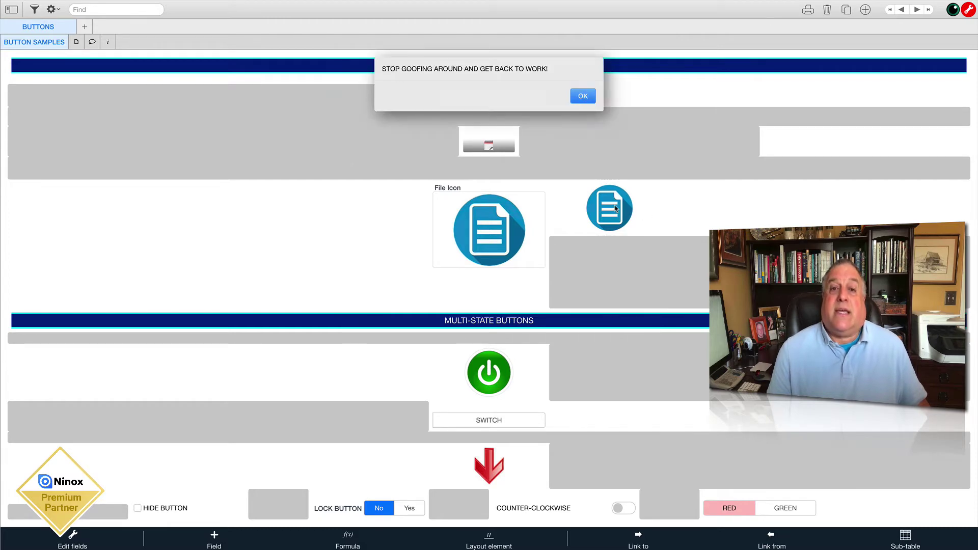
pyautogui.click(581, 98)
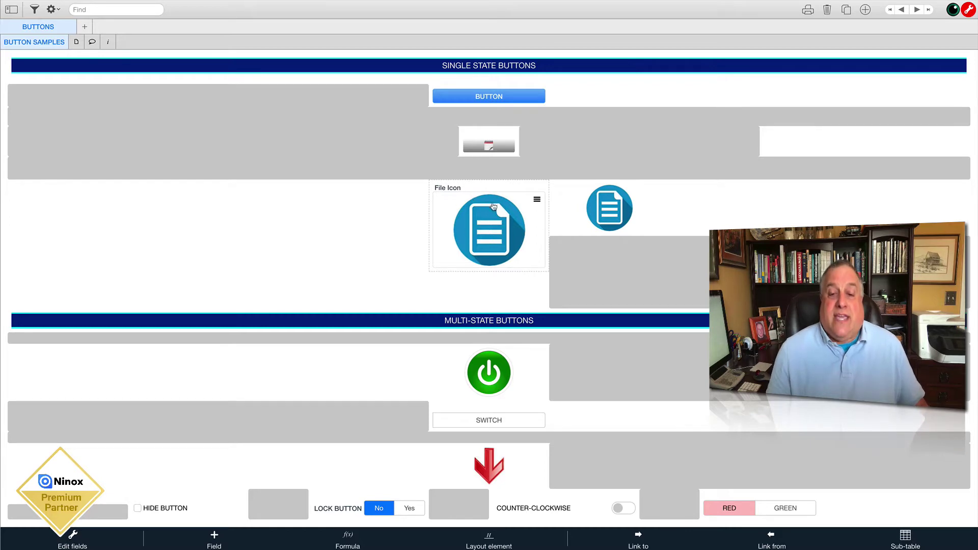
pyautogui.click(654, 182)
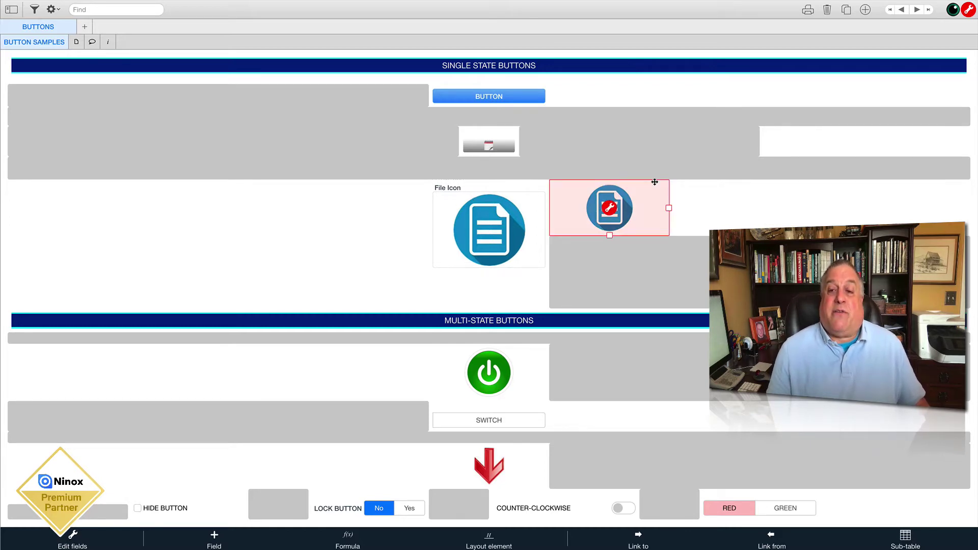
pyautogui.click(611, 209)
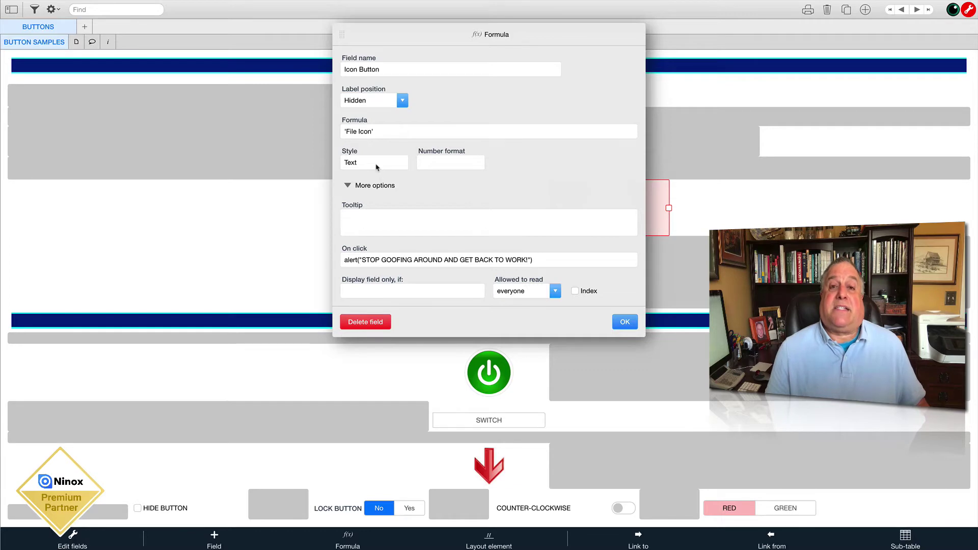
pyautogui.press('Return')
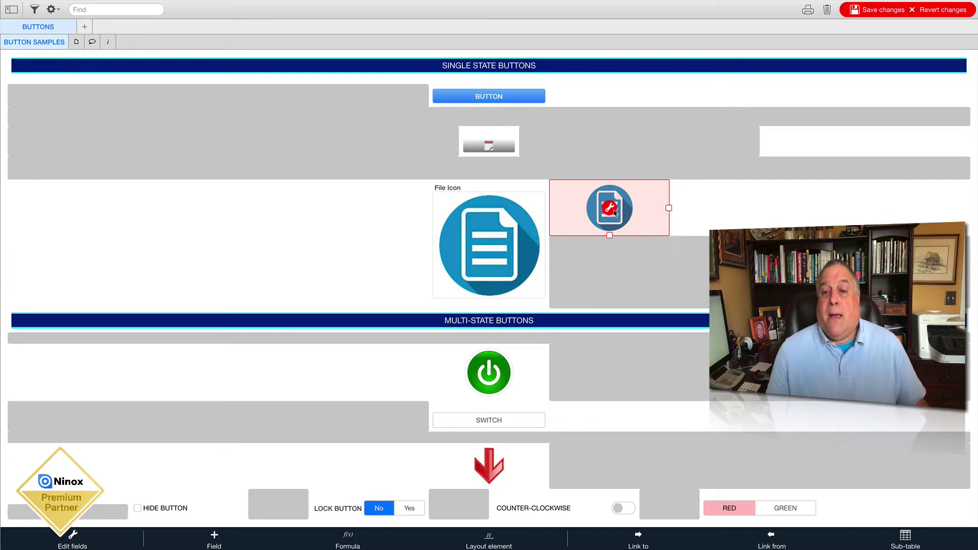
# Set the Icon Button formula's background color to black, RGB 0, 0, 0, and confirm its settings.
pyautogui.doubleClick(610, 212)
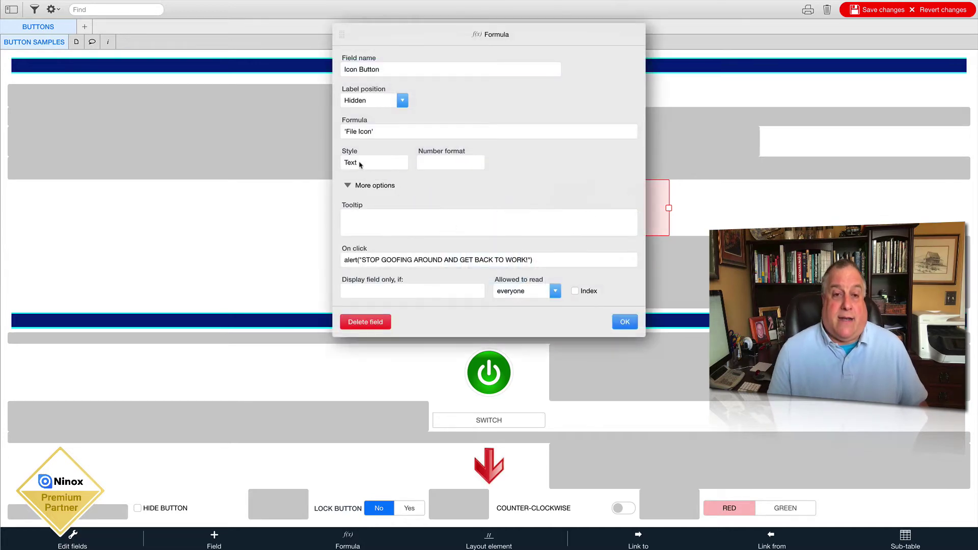
pyautogui.click(359, 165)
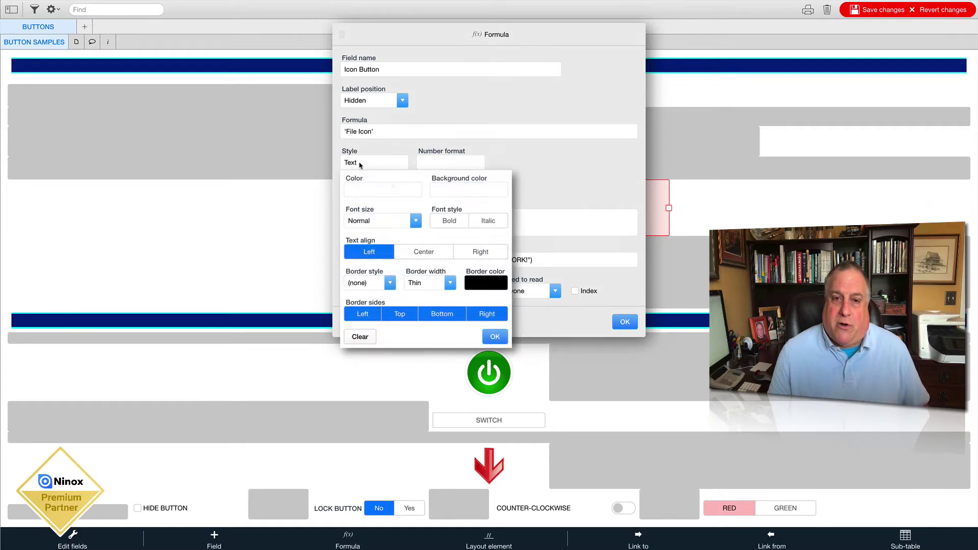
pyautogui.click(469, 193)
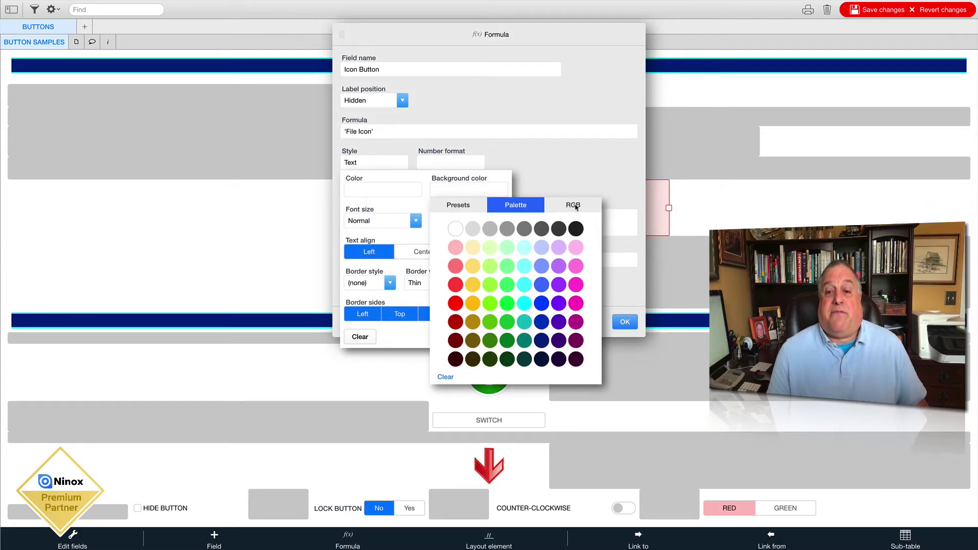
pyautogui.click(576, 206)
pyautogui.click(578, 228)
pyautogui.doubleClick(578, 228)
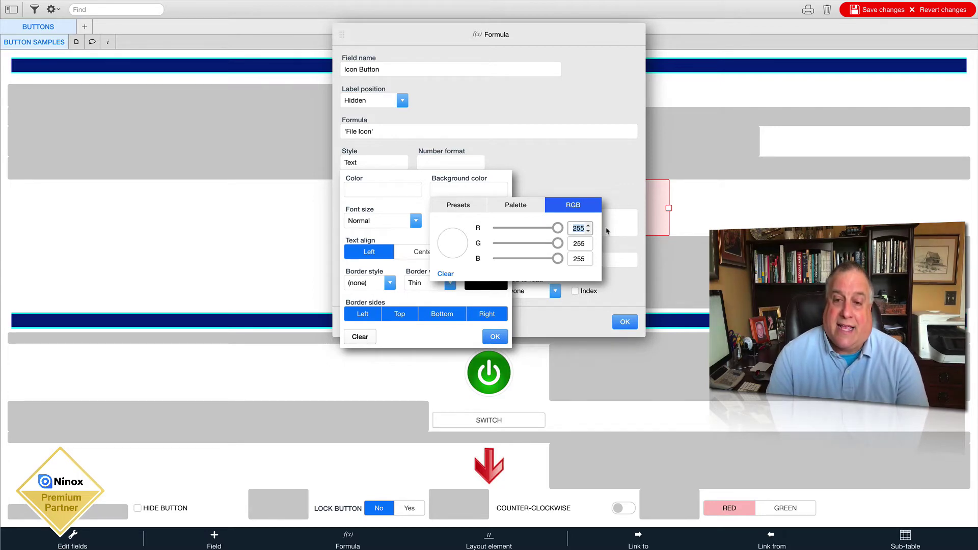
pyautogui.write('0')
pyautogui.press('Tab')
pyautogui.write('0')
pyautogui.press('Tab')
pyautogui.write('0')
pyautogui.press('Tab')
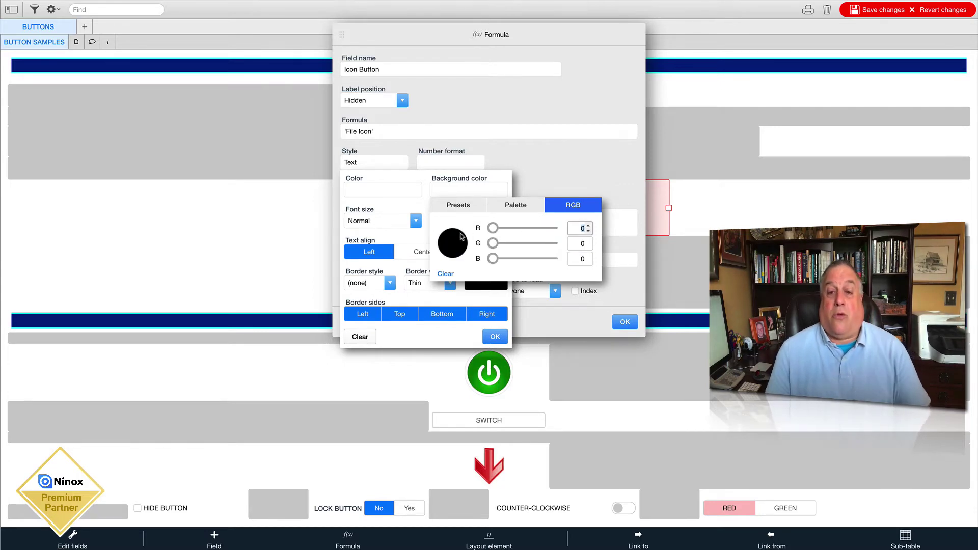
pyautogui.click(474, 306)
pyautogui.click(495, 336)
pyautogui.click(622, 322)
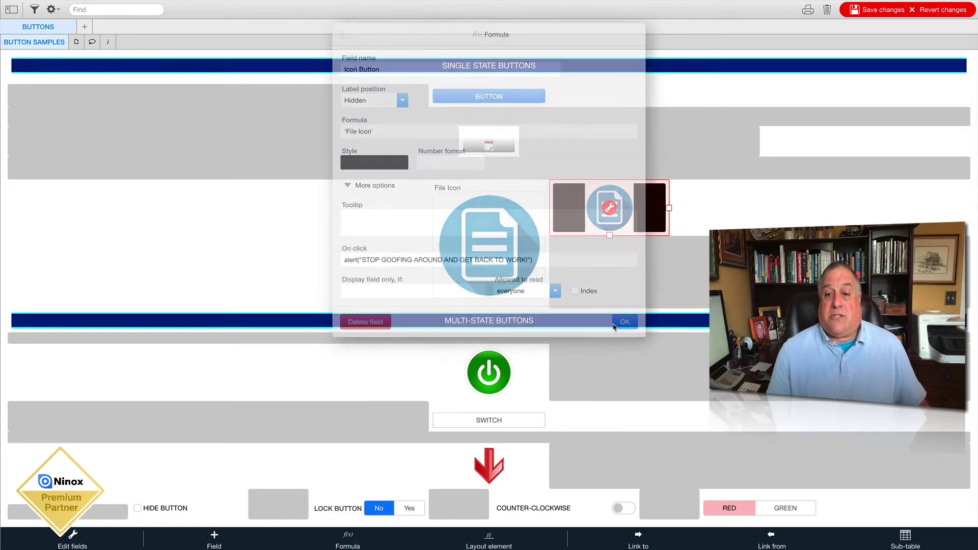
pyautogui.click(698, 213)
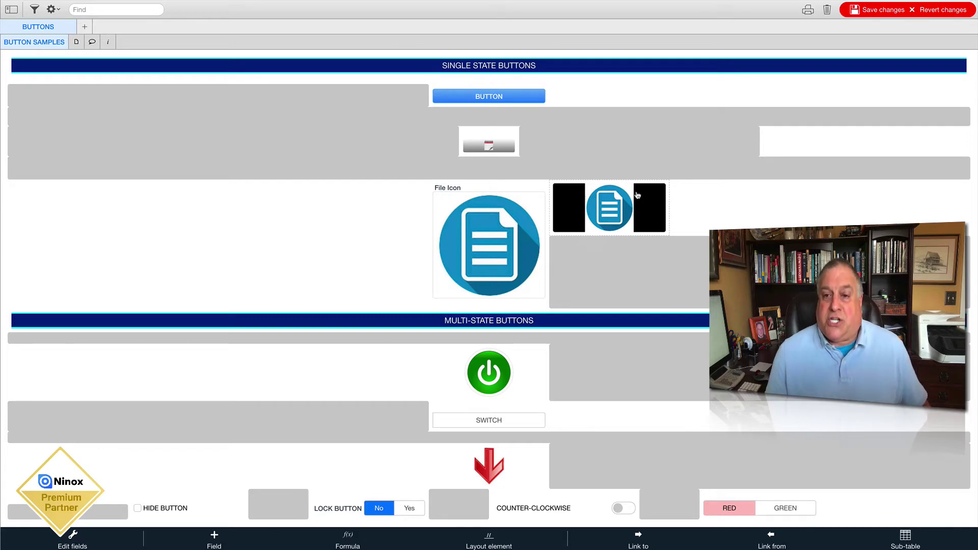
# Set the Icon Button formula's background color to white, RGB 255, 255, 255, and save the changes.
pyautogui.doubleClick(572, 203)
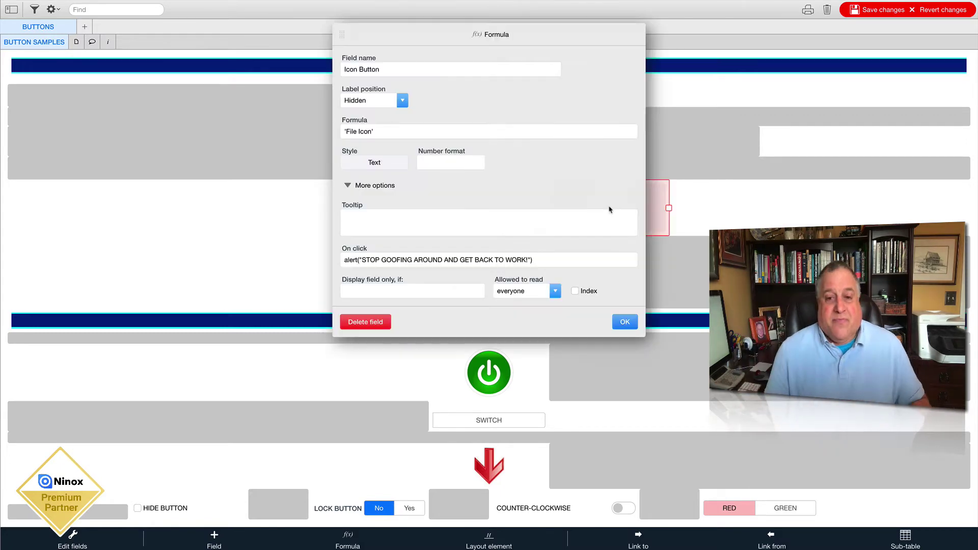
pyautogui.click(359, 164)
pyautogui.click(452, 197)
pyautogui.doubleClick(574, 227)
pyautogui.write('255')
pyautogui.press('Tab')
pyautogui.write('255')
pyautogui.press('Tab')
pyautogui.write('255')
pyautogui.press('Tab')
pyautogui.click(461, 246)
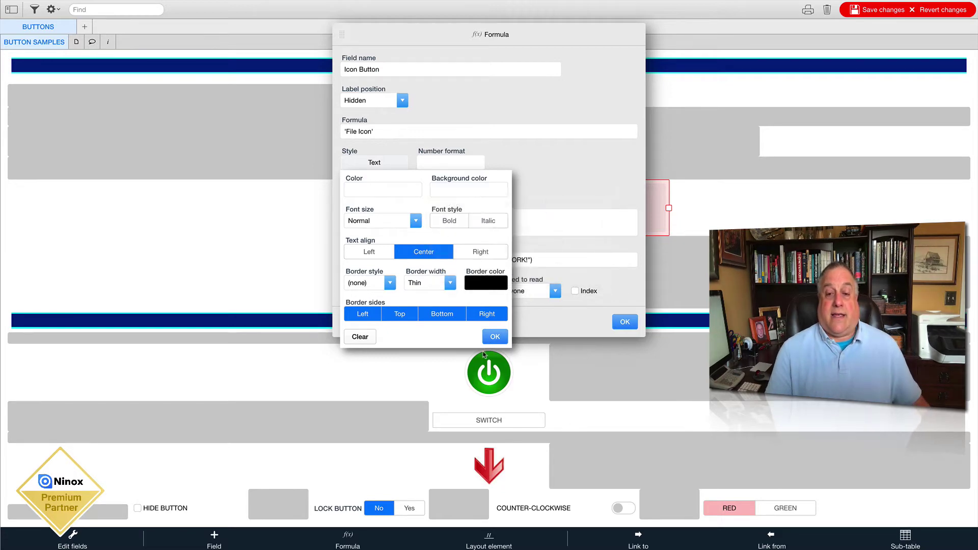
pyautogui.click(495, 336)
pyautogui.click(624, 322)
pyautogui.click(763, 201)
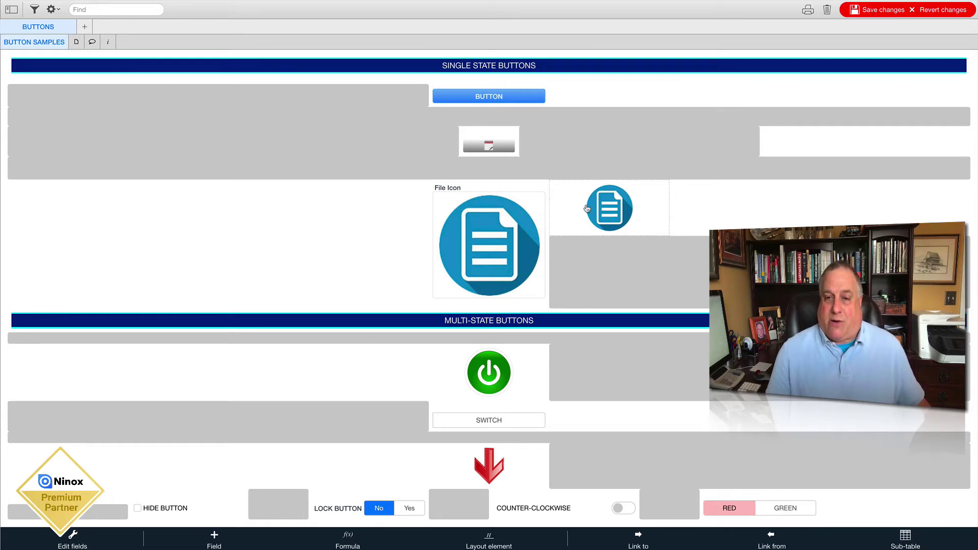
pyautogui.click(968, 10)
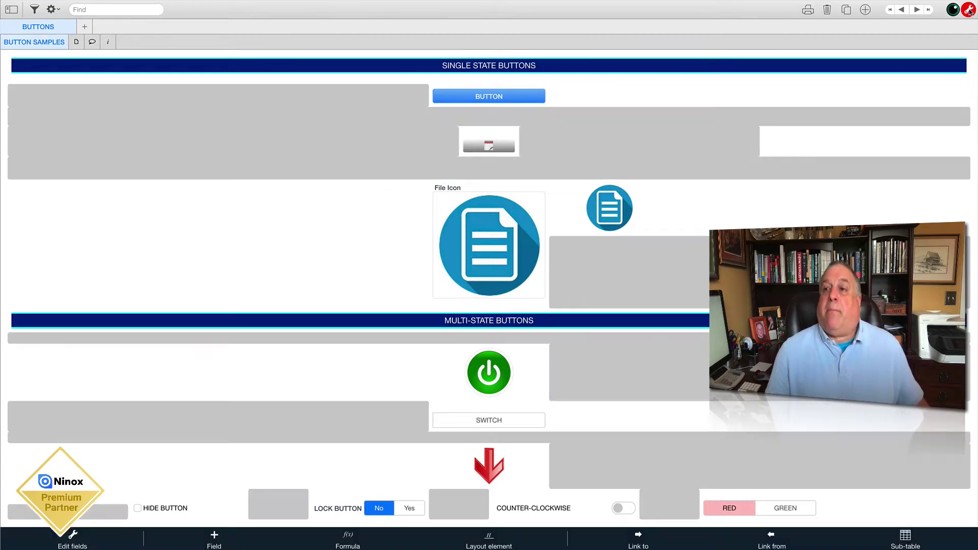
# Hide the File Icon image field by setting its display condition to null.
pyautogui.click(969, 9)
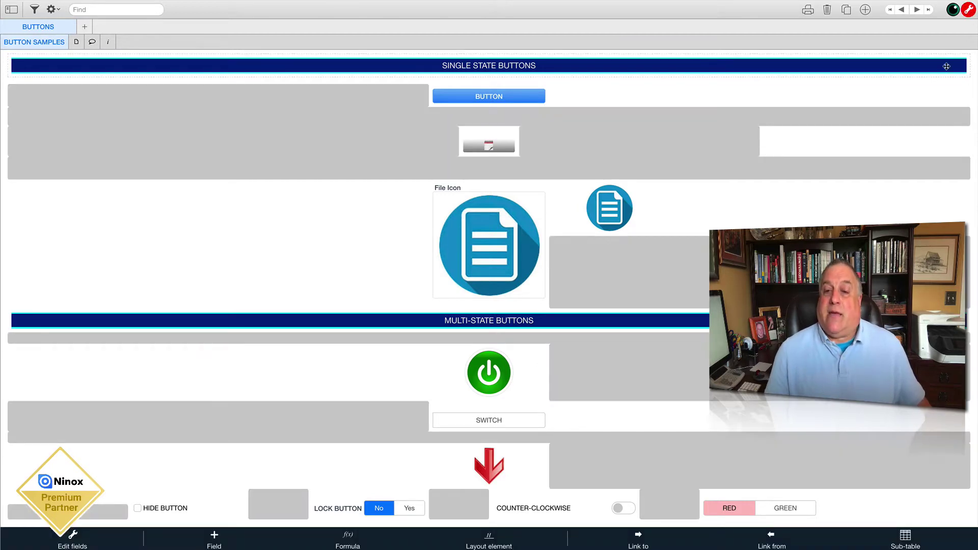
pyautogui.moveTo(505, 187)
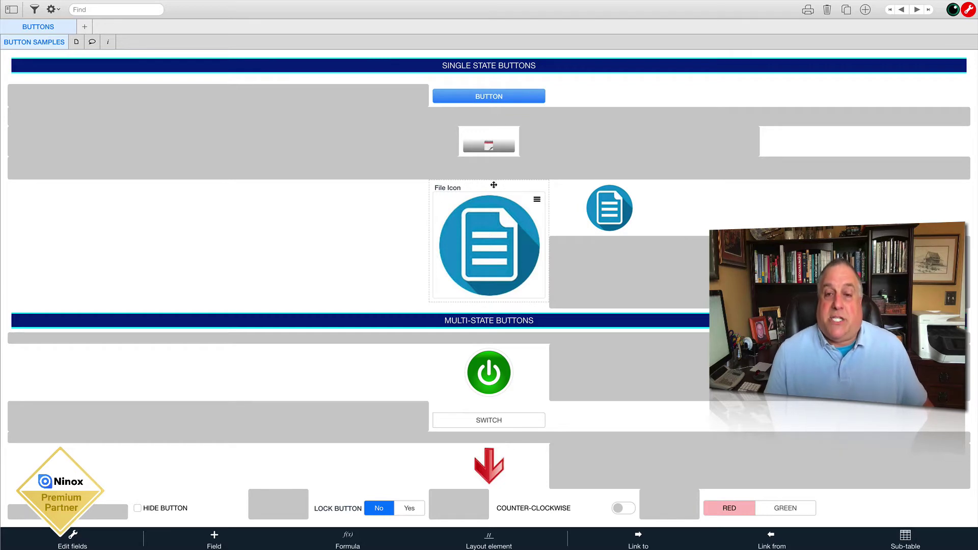
pyautogui.click(493, 185)
pyautogui.doubleClick(490, 239)
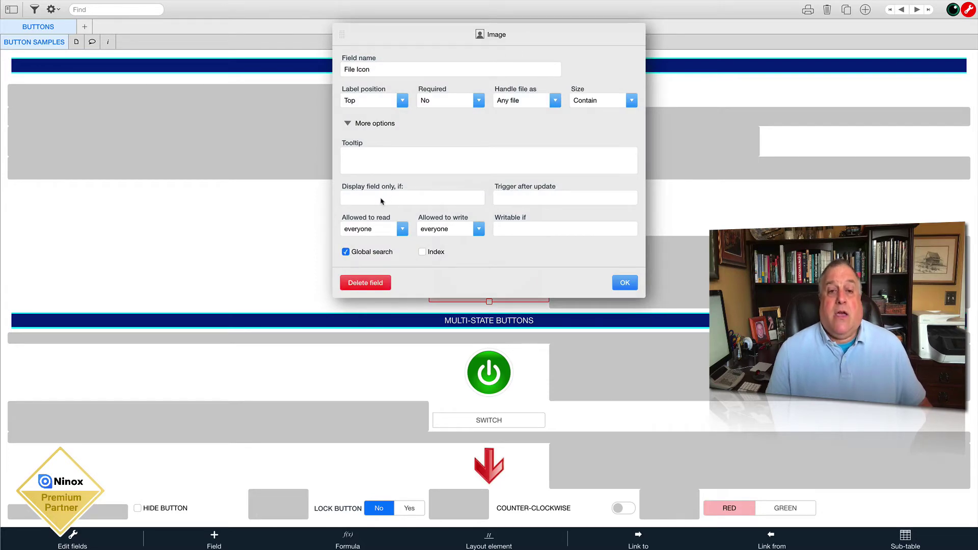
pyautogui.click(381, 201)
pyautogui.write('null')
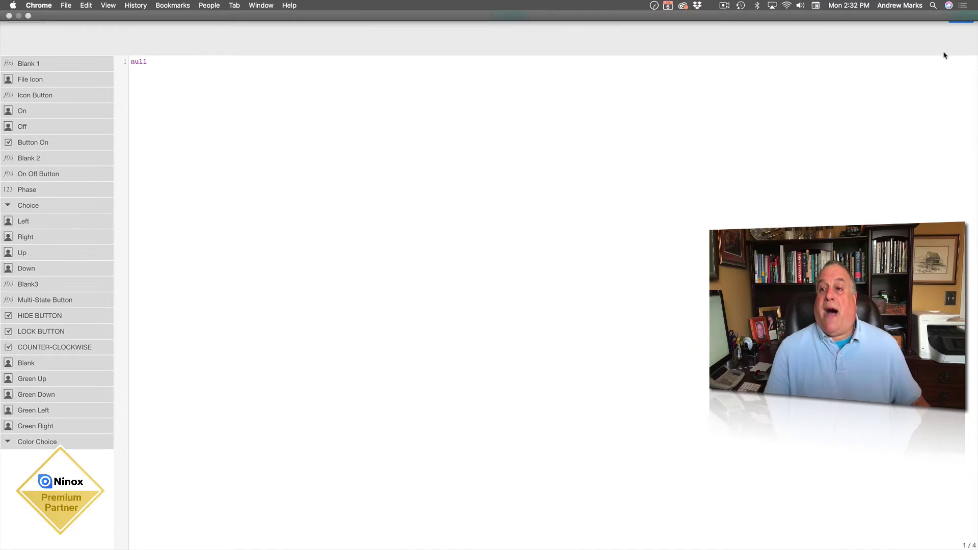
pyautogui.click(960, 15)
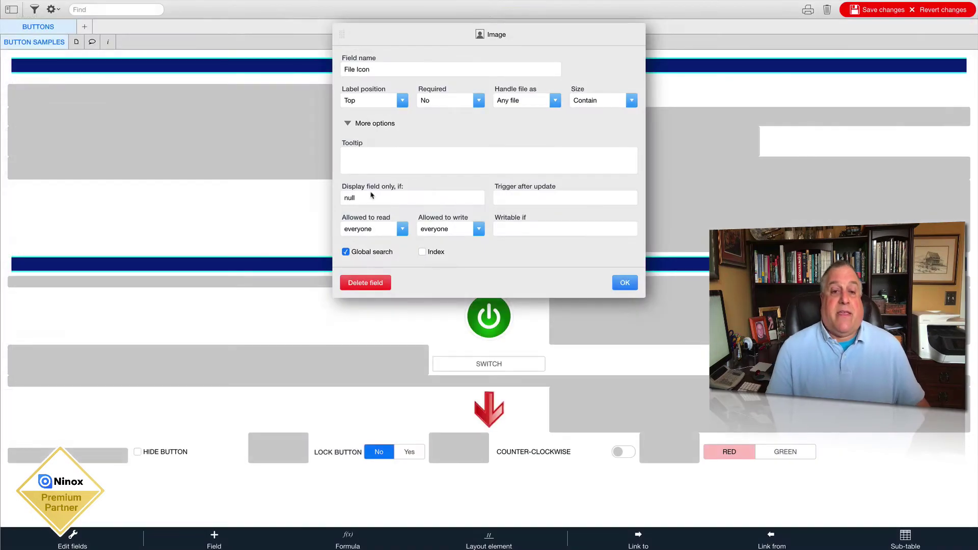
pyautogui.click(624, 284)
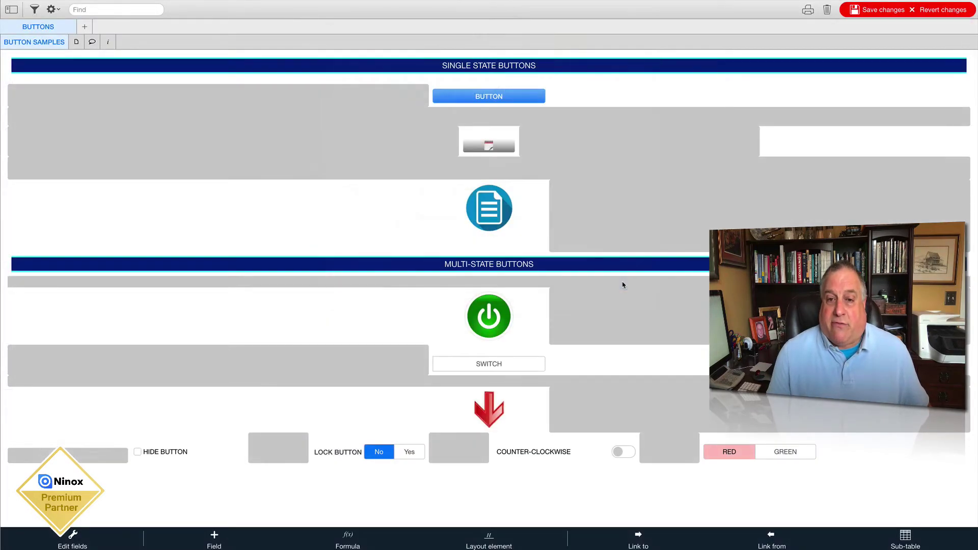
# Review the Icon Button's reference to 'File Icon', close its settings and save the form changes.
pyautogui.click(524, 182)
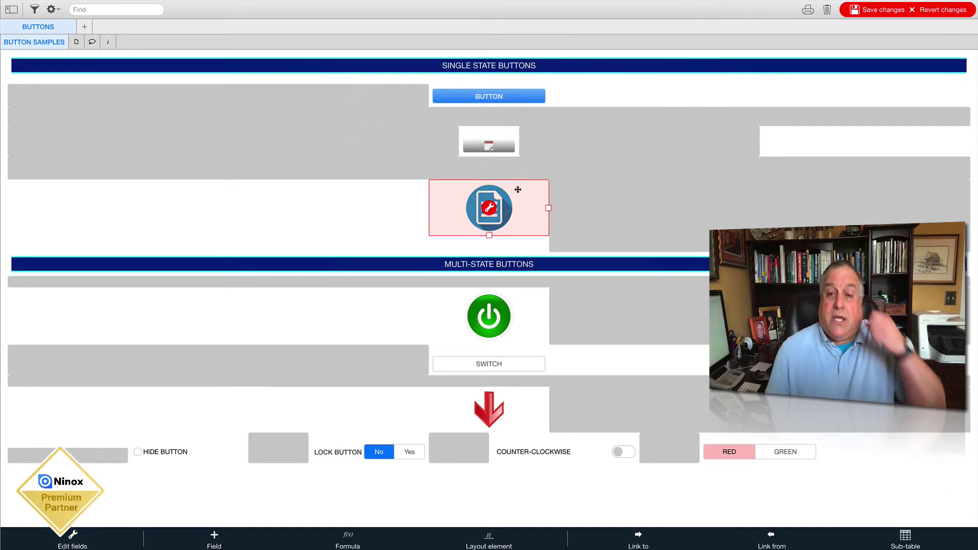
pyautogui.doubleClick(490, 211)
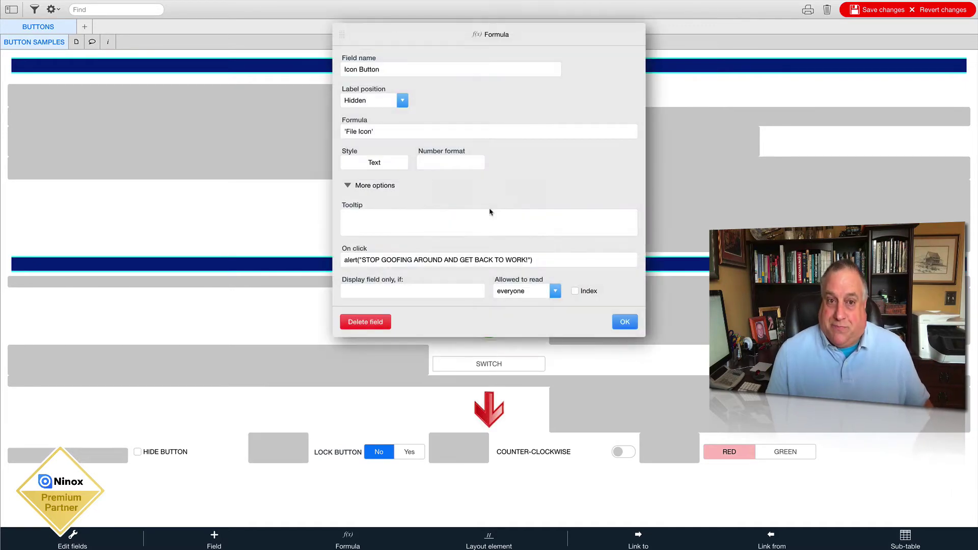
pyautogui.click(366, 133)
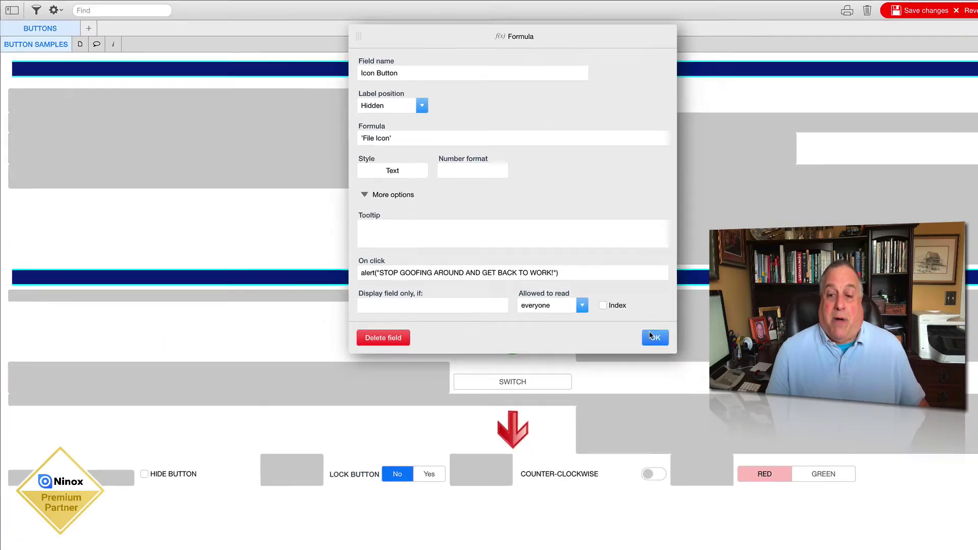
pyautogui.click(649, 342)
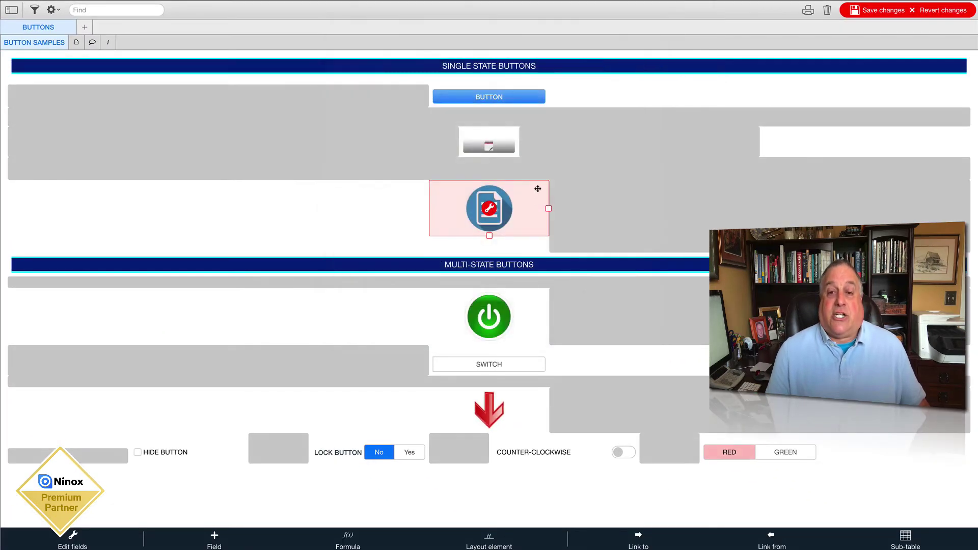
pyautogui.click(889, 11)
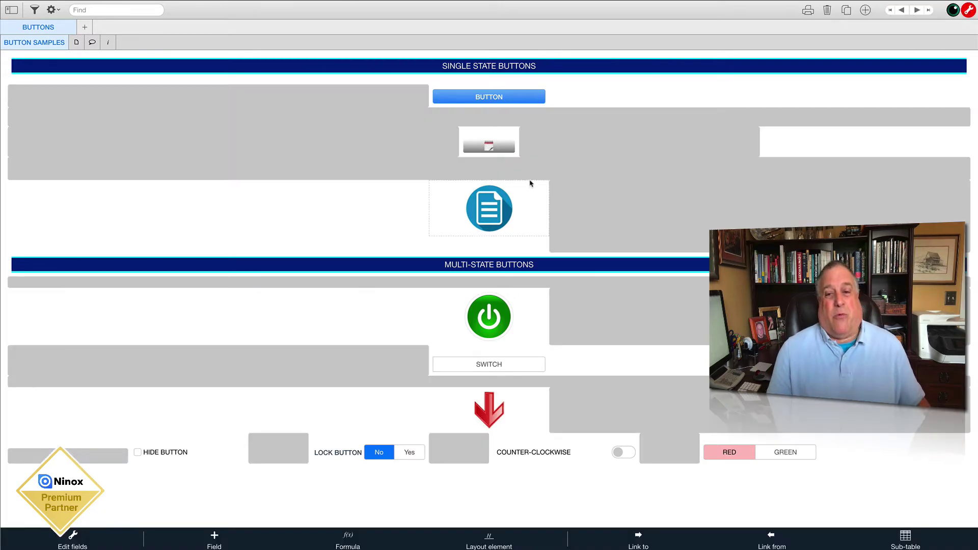
# Remove the alert script from the Icon Button's on-click action and save the changes.
pyautogui.click(490, 209)
pyautogui.click(490, 209)
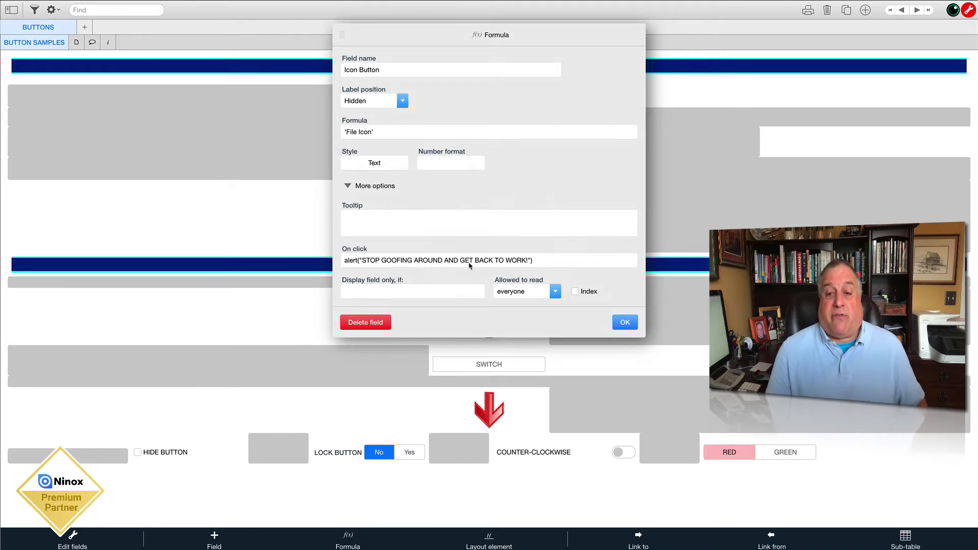
pyautogui.click(365, 259)
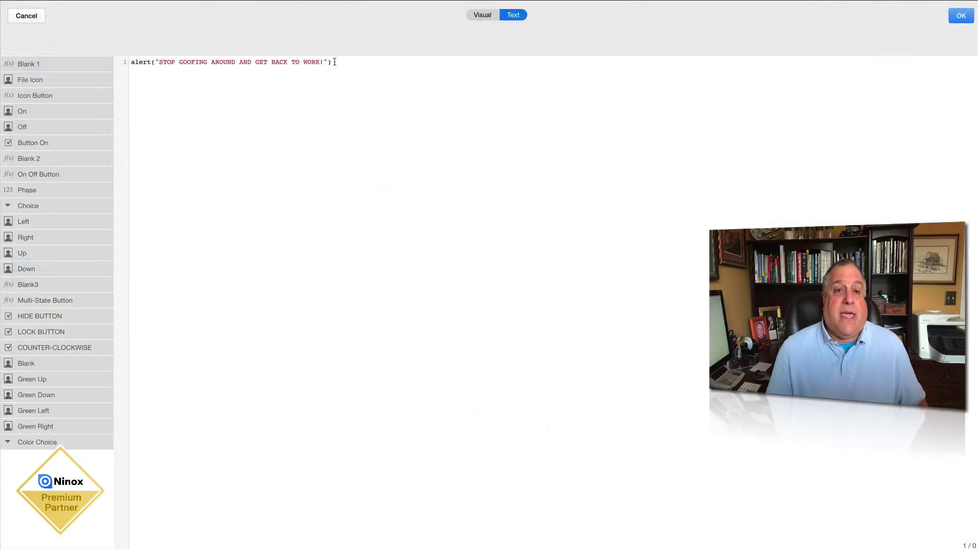
pyautogui.moveTo(334, 61); pyautogui.dragTo(148, 57)
pyautogui.press('BackSpace')
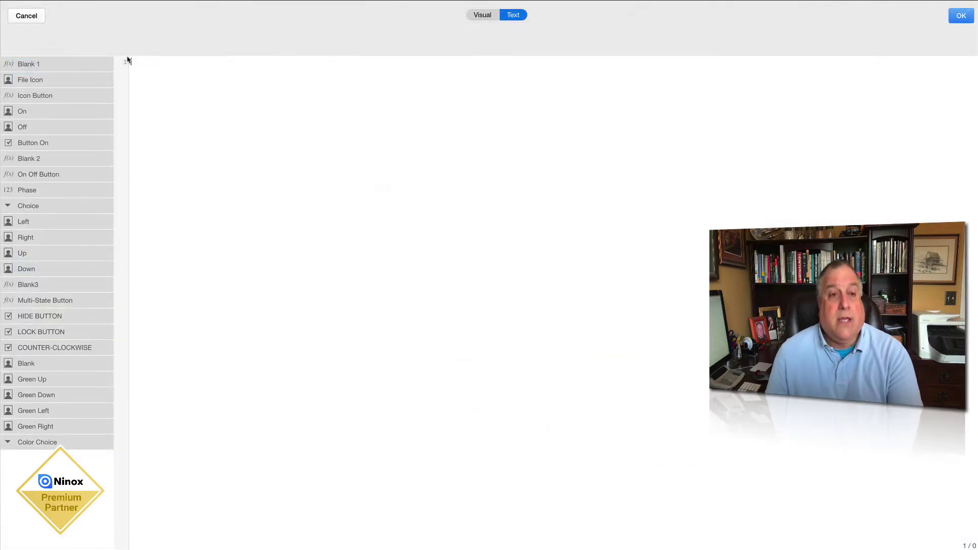
pyautogui.click(958, 18)
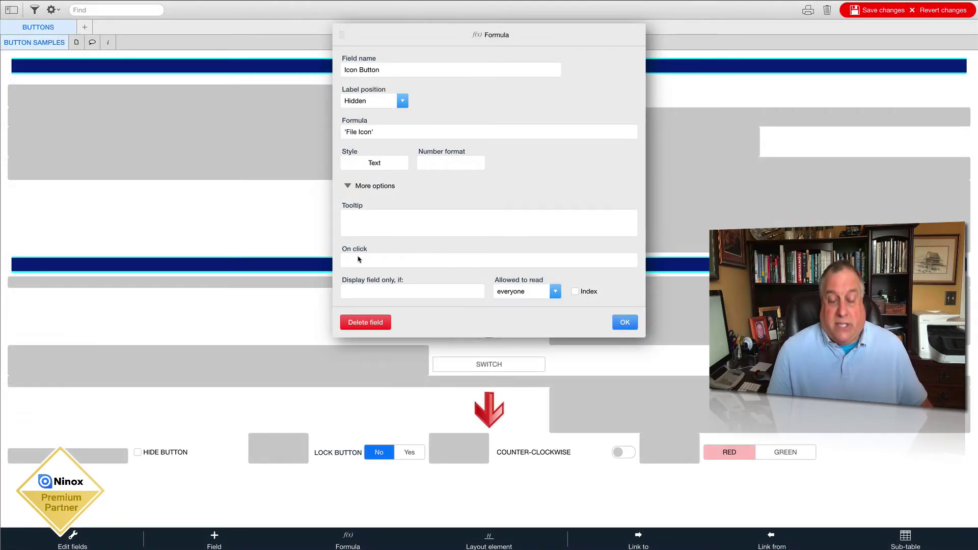
pyautogui.click(620, 323)
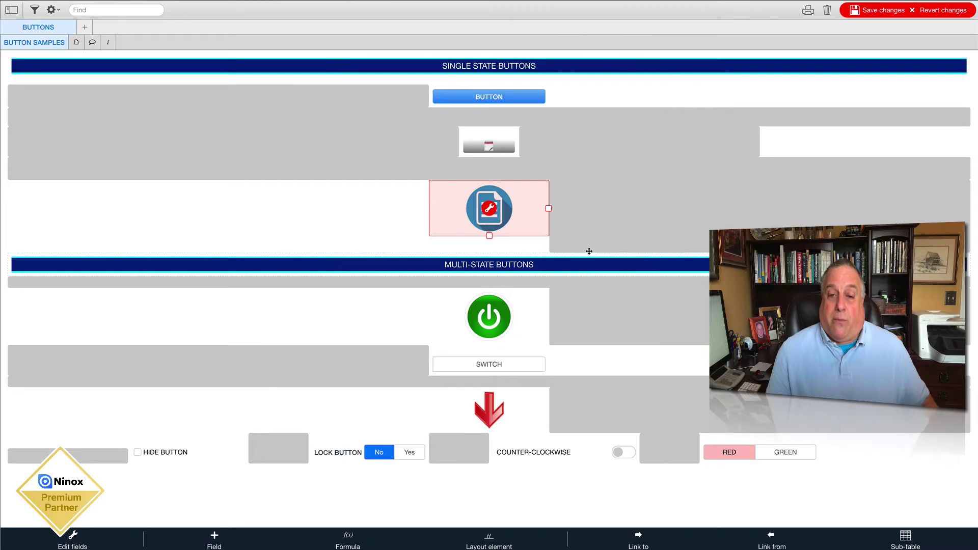
pyautogui.click(885, 10)
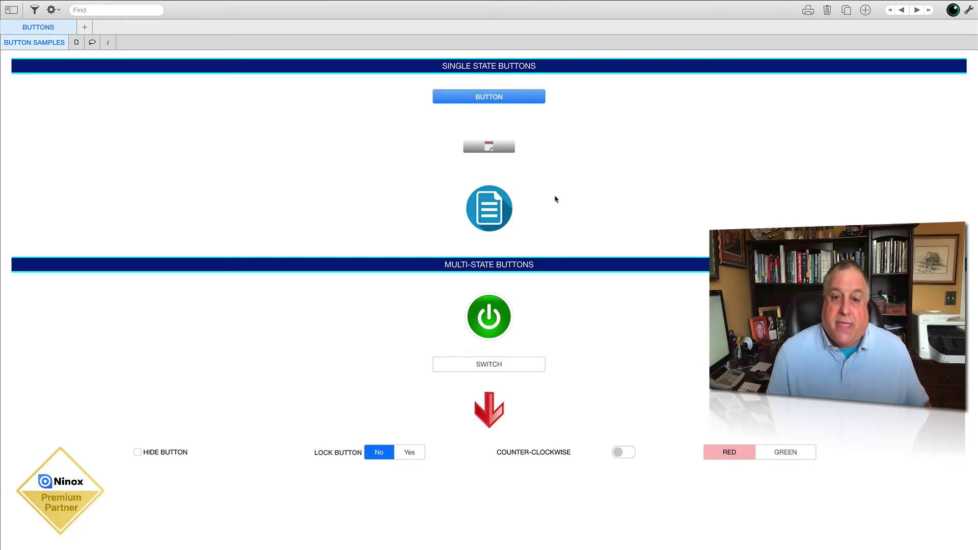
# Test the icon button without an on-click script and close the image preview.
pyautogui.click(490, 214)
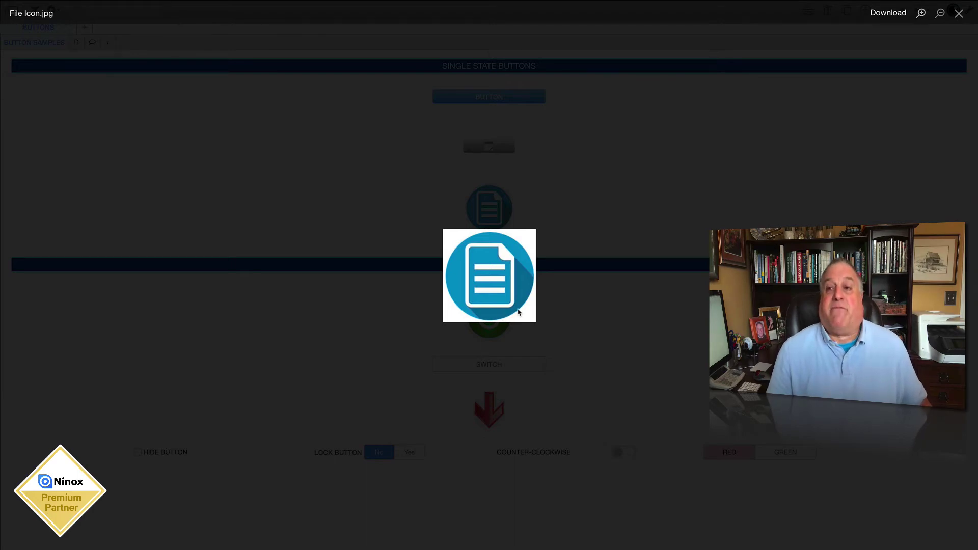
pyautogui.click(959, 14)
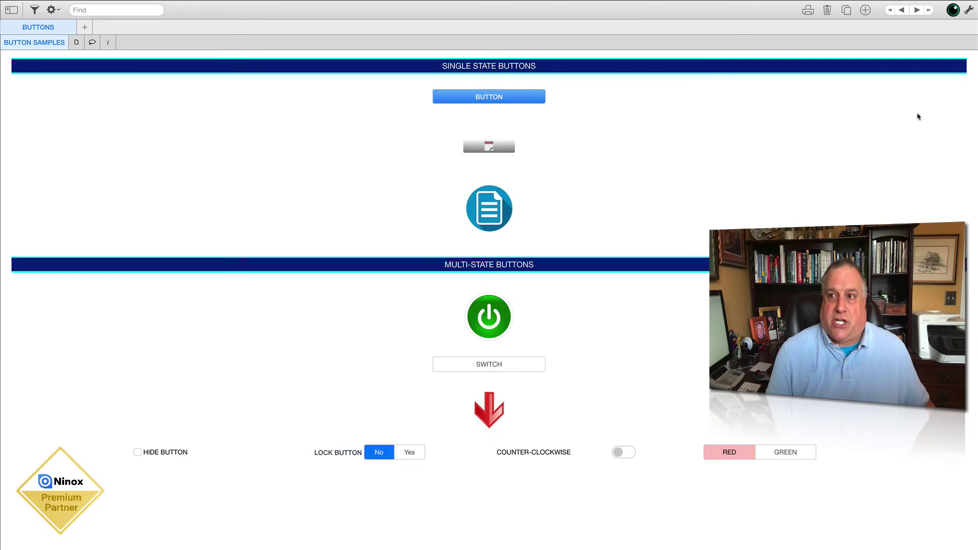
# Set the Icon Button's on-click script to null and save the form changes.
pyautogui.click(967, 11)
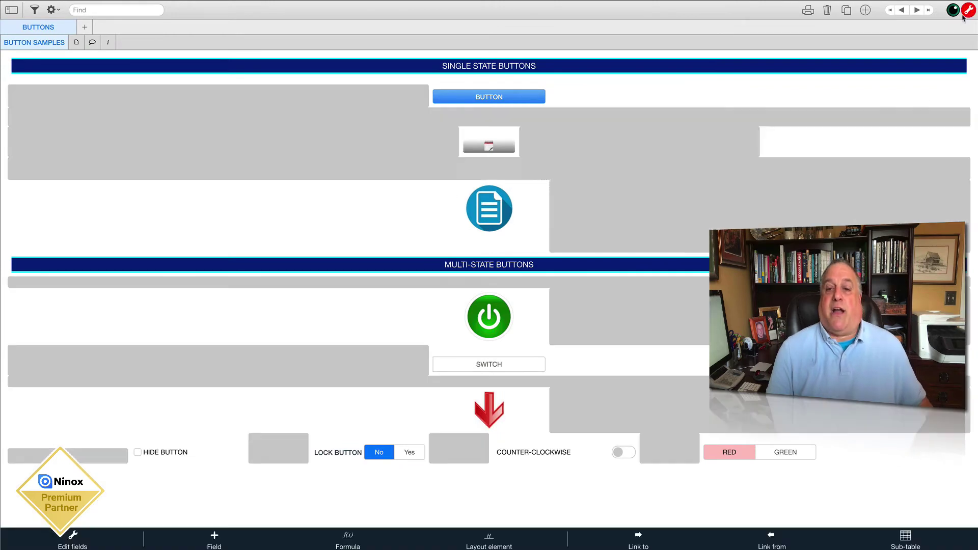
pyautogui.click(527, 185)
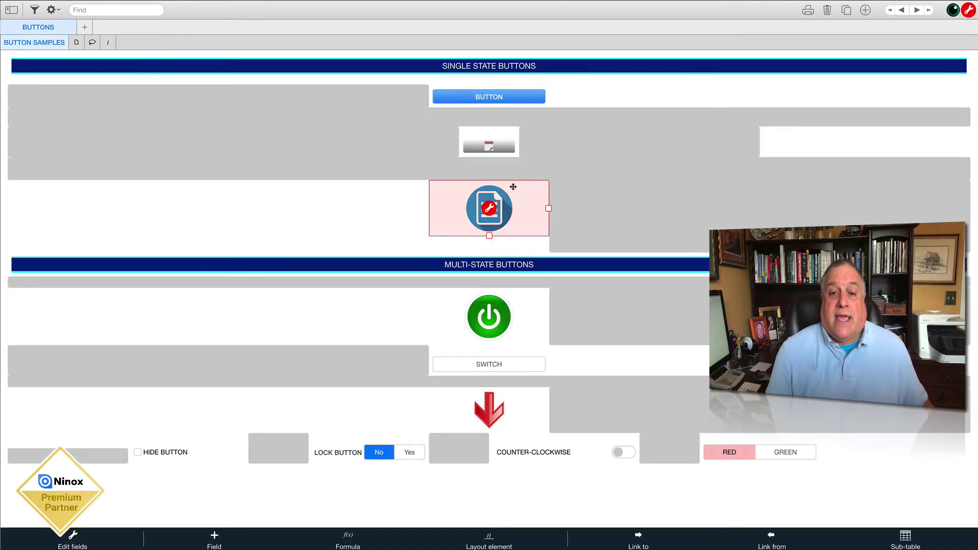
pyautogui.click(490, 212)
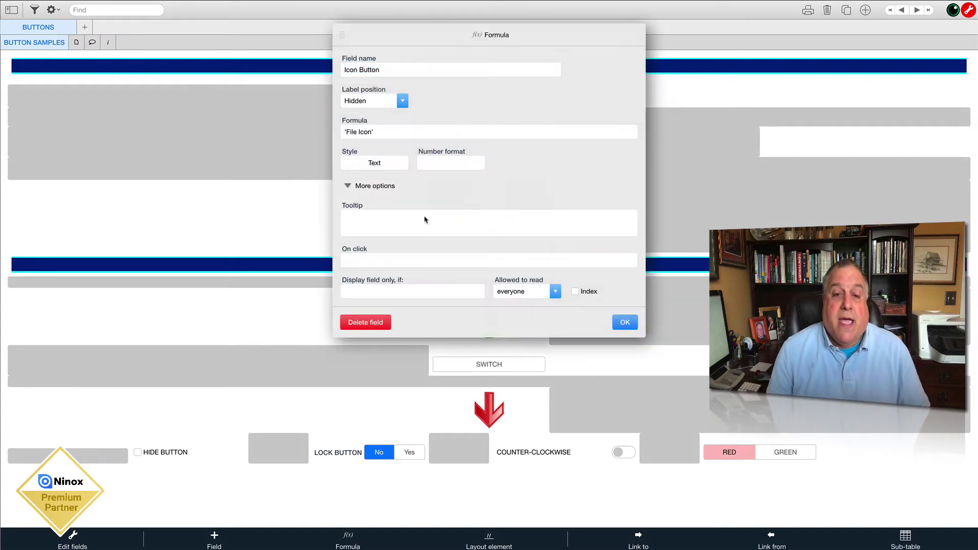
pyautogui.click(358, 265)
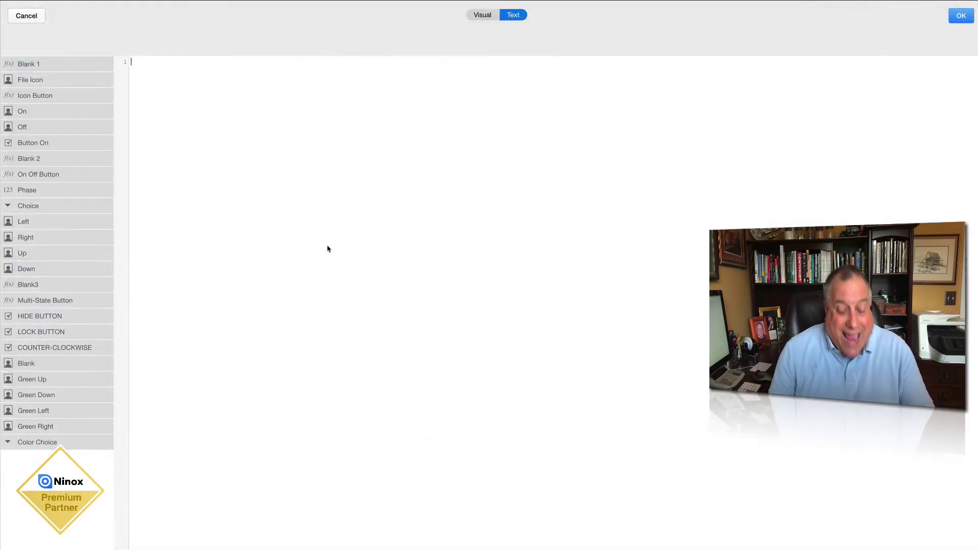
pyautogui.write('null')
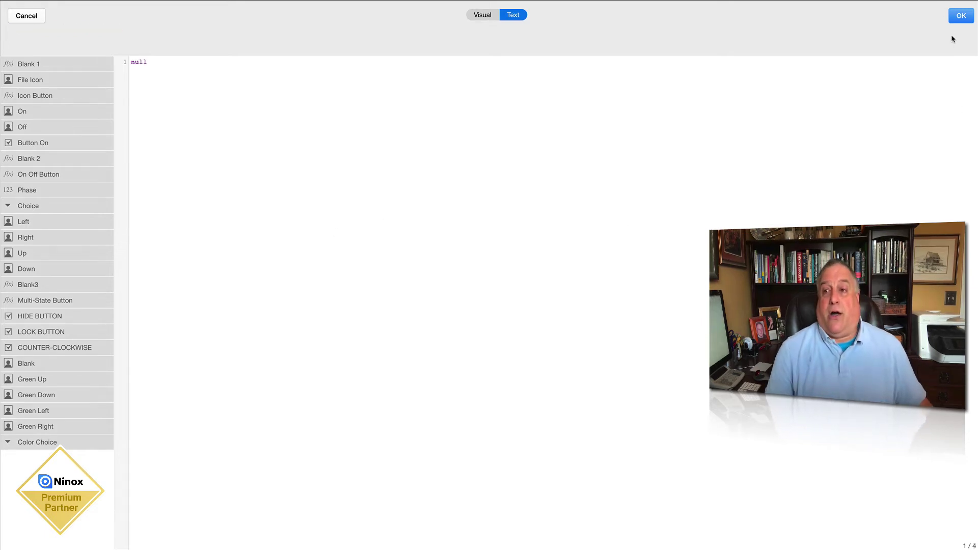
pyautogui.click(959, 16)
pyautogui.click(624, 323)
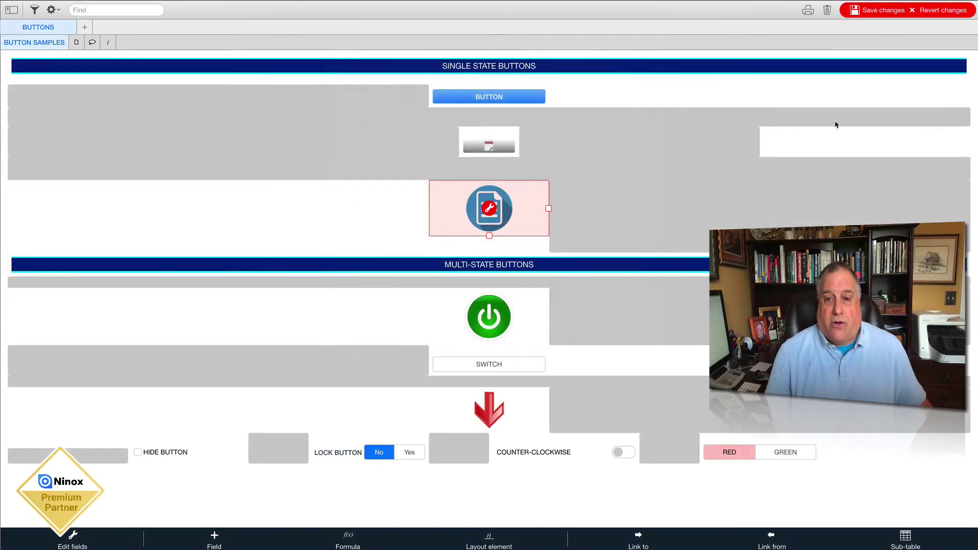
pyautogui.click(885, 11)
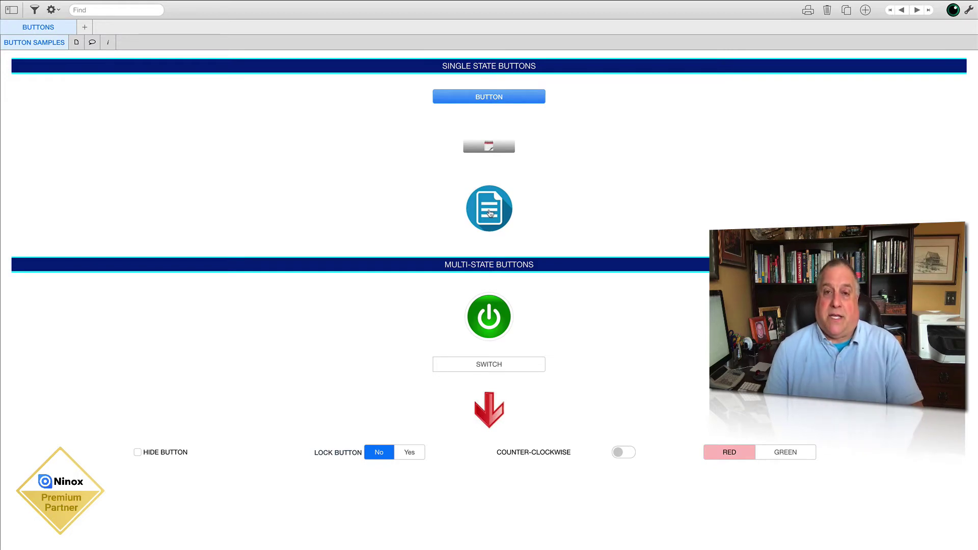
# Set the label position of the 'The Image For Our Button' formula field to Hidden.
pyautogui.click(969, 10)
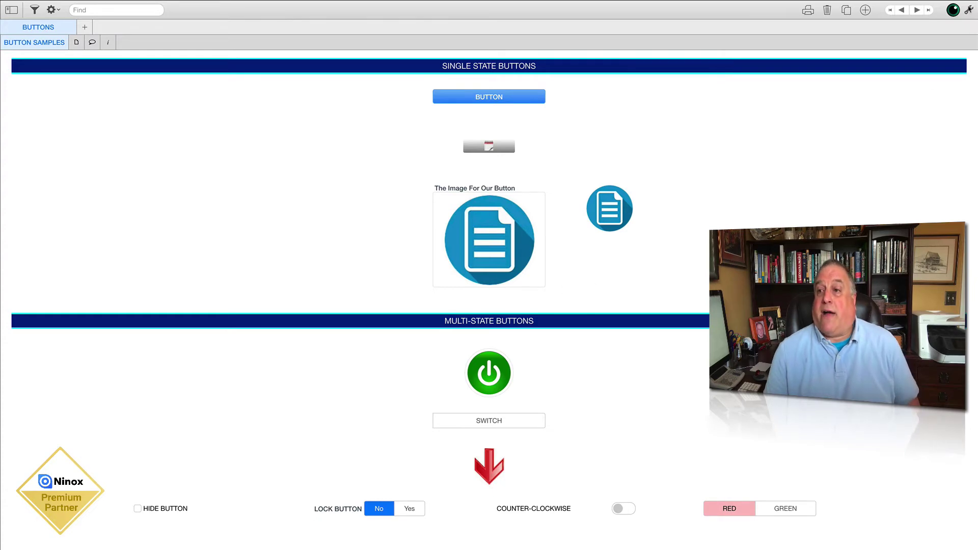
pyautogui.click(969, 9)
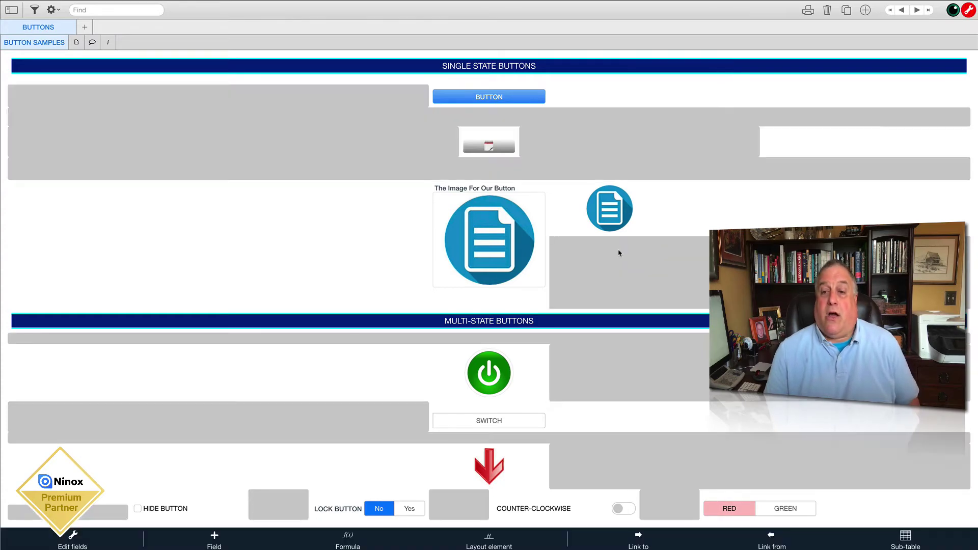
pyautogui.click(497, 188)
pyautogui.doubleClick(493, 235)
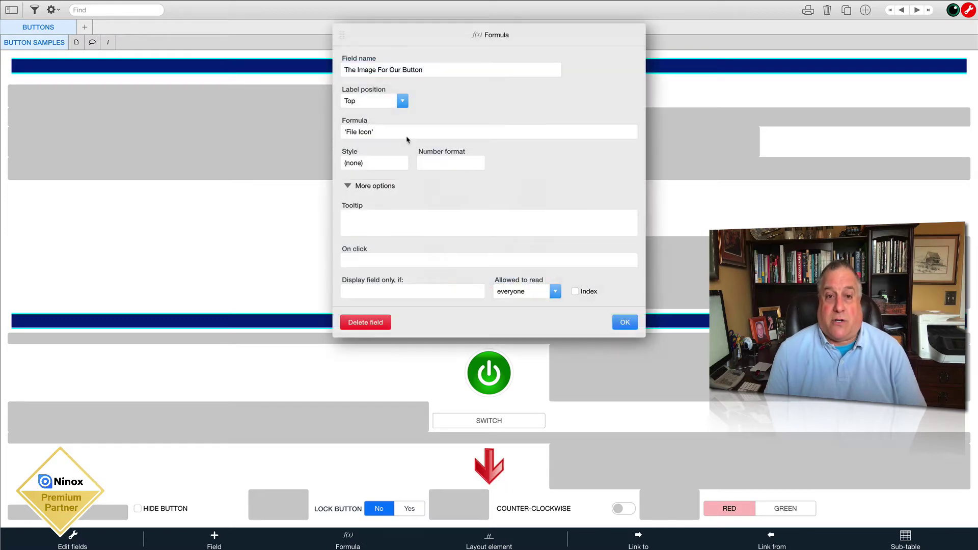
pyautogui.click(373, 105)
pyautogui.click(350, 163)
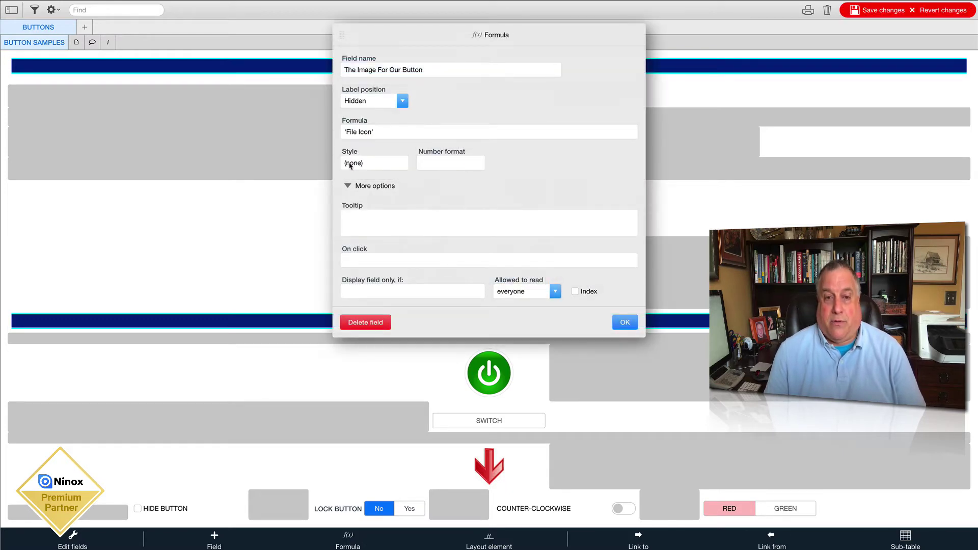
pyautogui.click(622, 322)
pyautogui.click(728, 195)
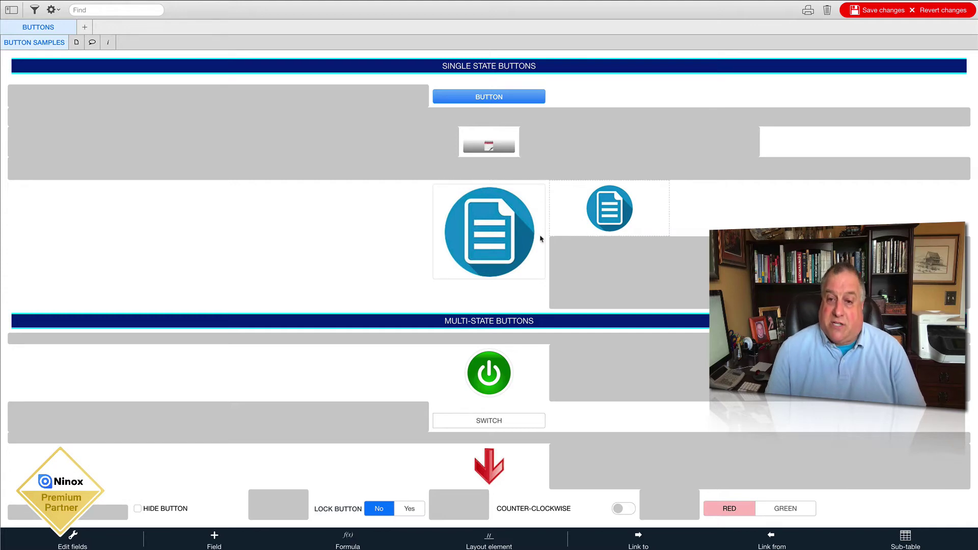
# Give the 'The Image For Our Button' field a Solid border style.
pyautogui.doubleClick(488, 227)
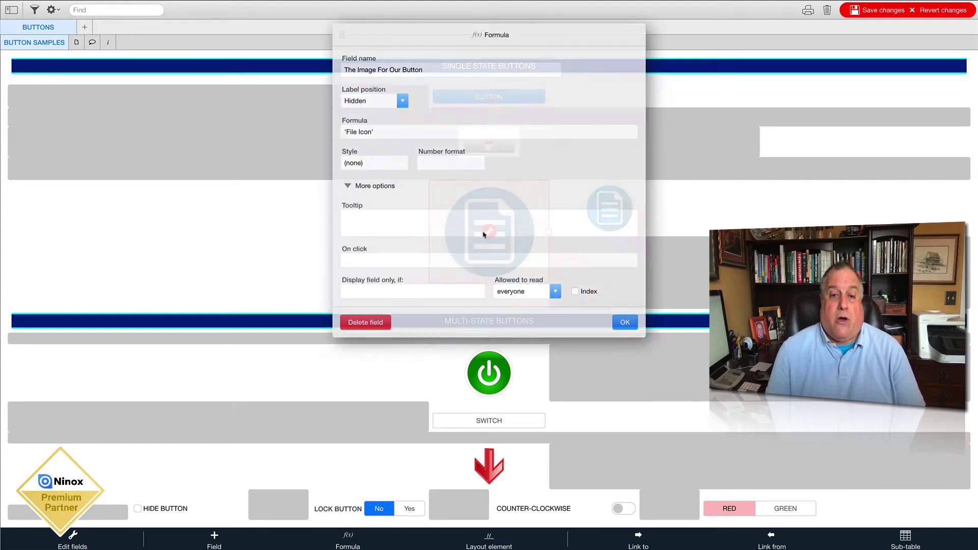
pyautogui.click(363, 164)
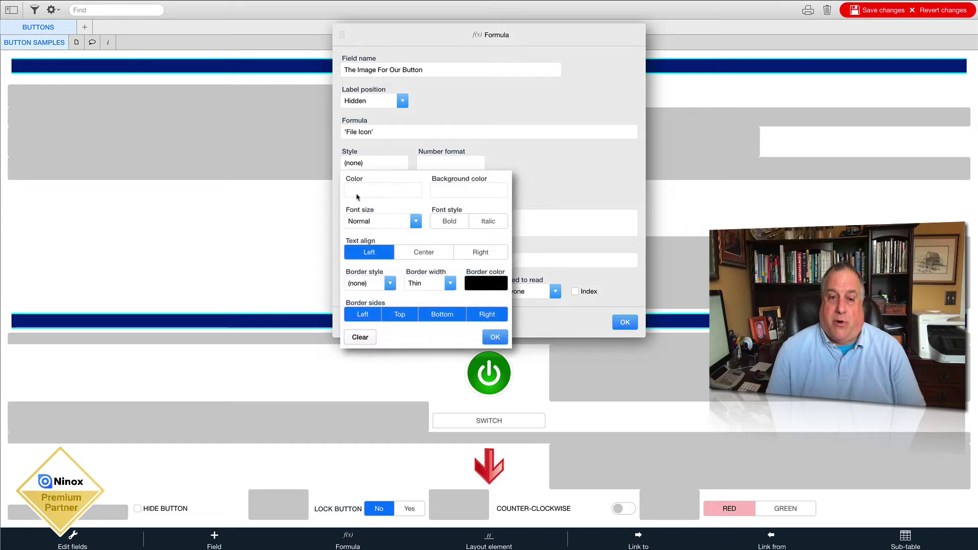
pyautogui.click(359, 283)
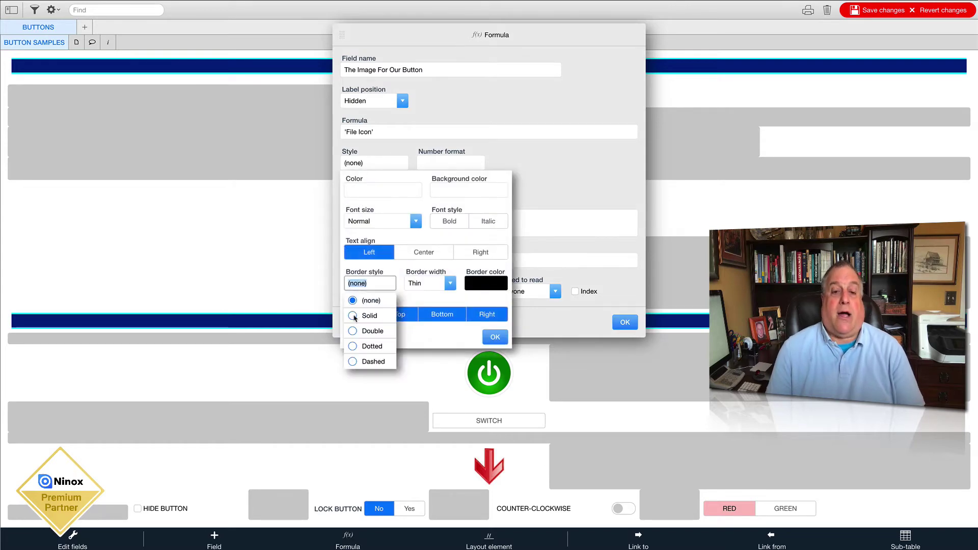
pyautogui.click(355, 317)
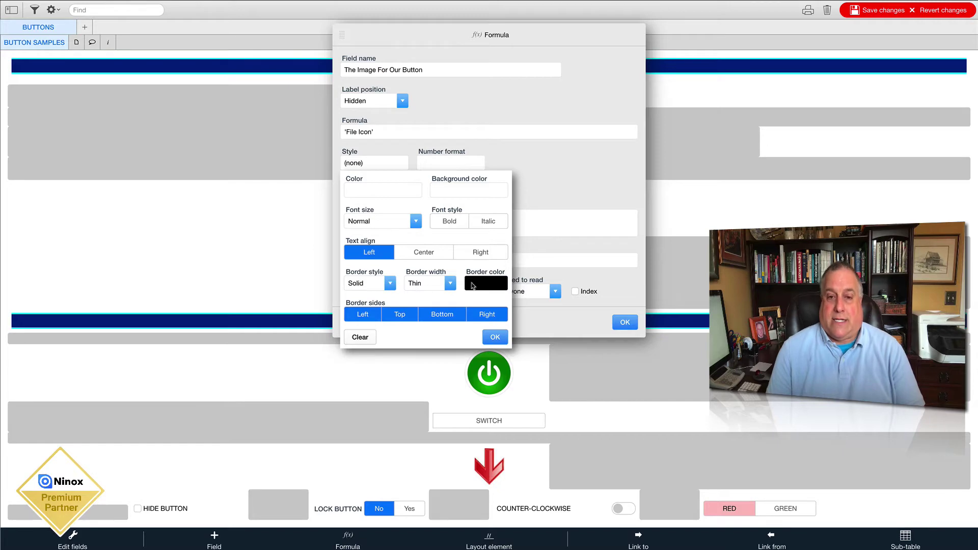
# Set the image field's border color to white, RGB 255, 255, 255, and save the form changes.
pyautogui.click(484, 287)
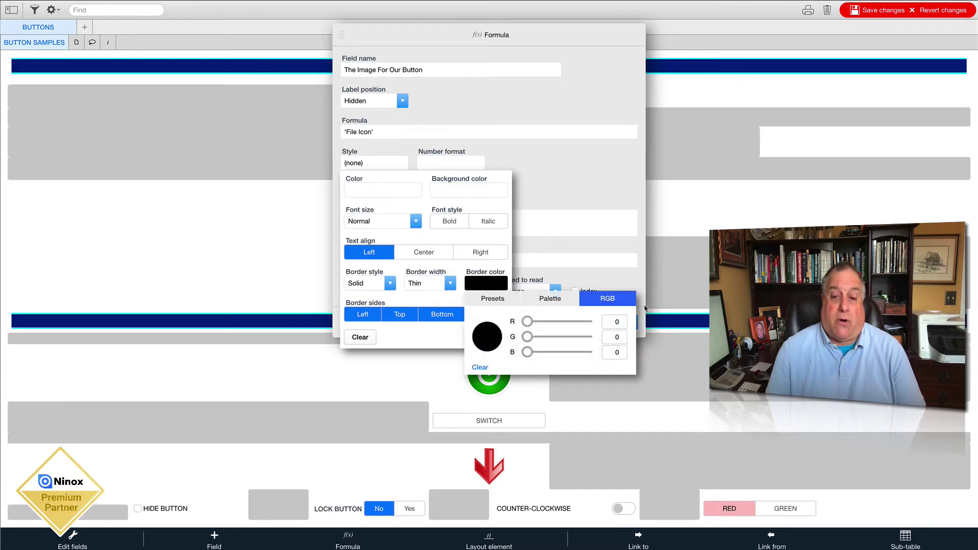
pyautogui.click(626, 321)
pyautogui.write('255')
pyautogui.press('Tab')
pyautogui.write('255')
pyautogui.press('Tab')
pyautogui.write('255')
pyautogui.press('Tab')
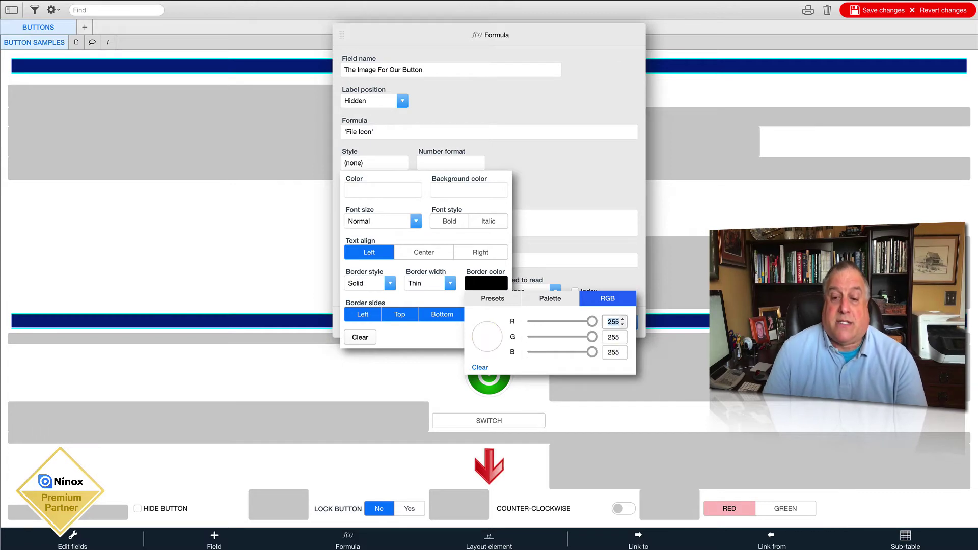
pyautogui.click(461, 340)
pyautogui.click(496, 336)
pyautogui.click(636, 325)
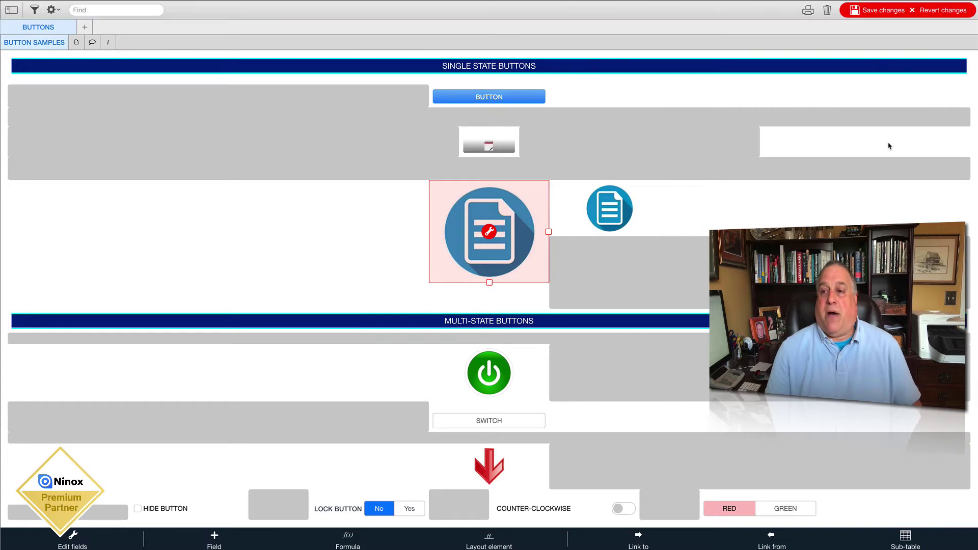
pyautogui.click(886, 12)
pyautogui.click(968, 12)
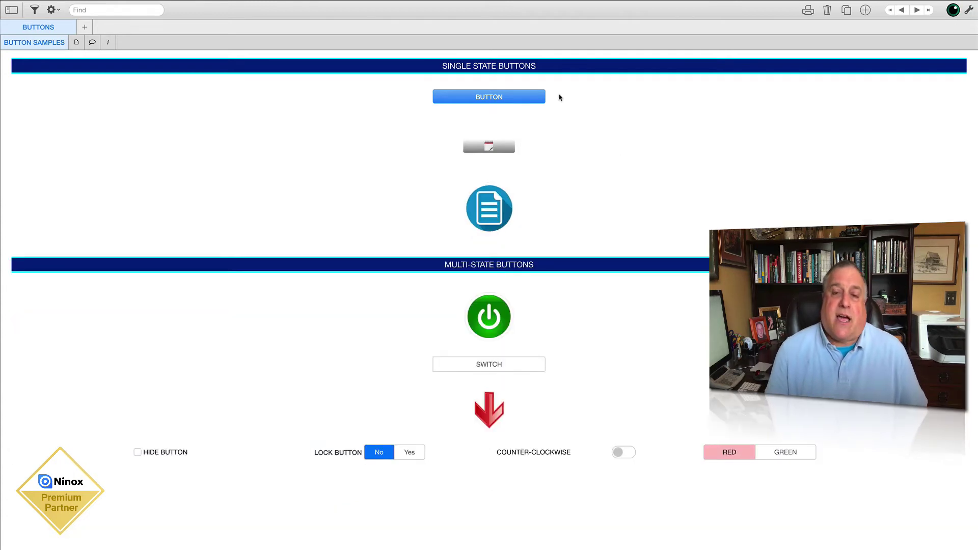
# Try the first two single-state buttons and toggle the multi-state power button repeatedly between green and red.
pyautogui.click(511, 100)
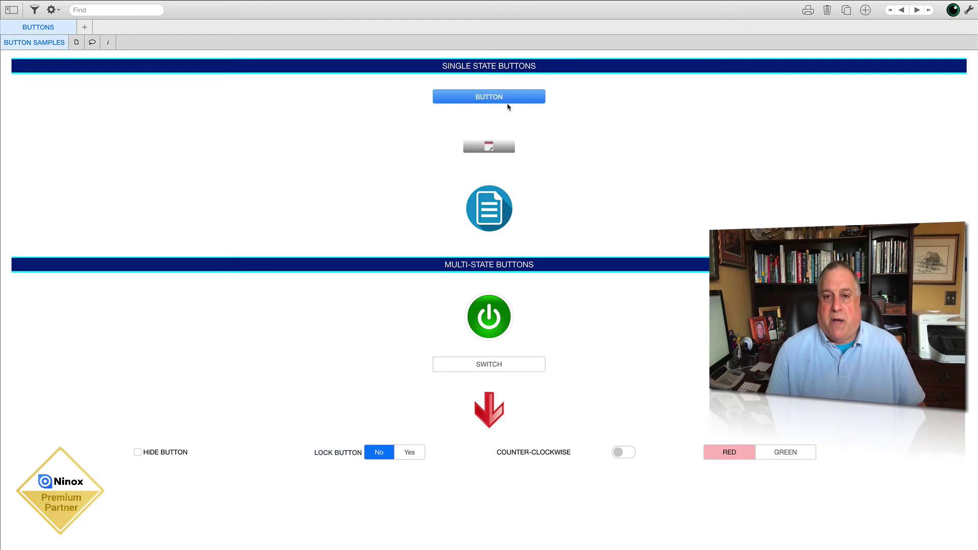
pyautogui.click(498, 151)
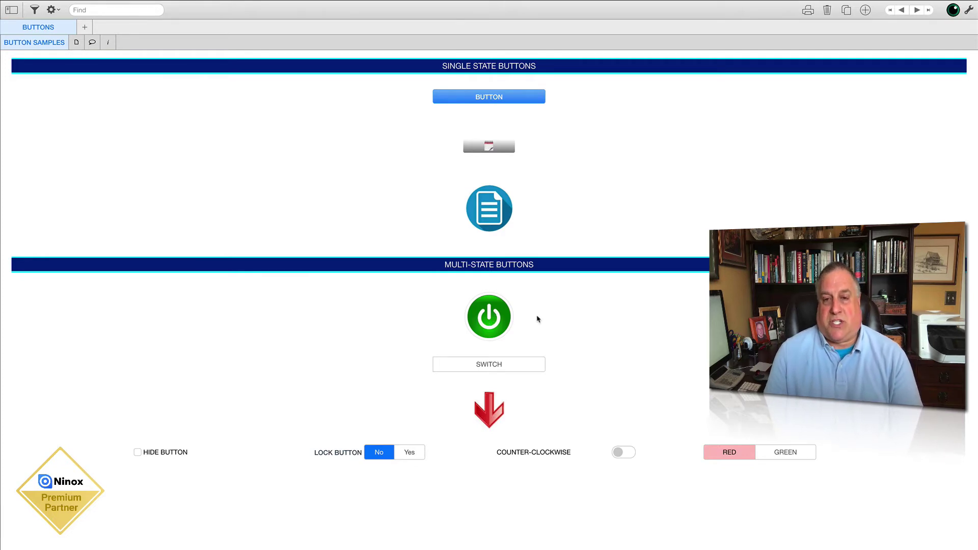
pyautogui.click(497, 320)
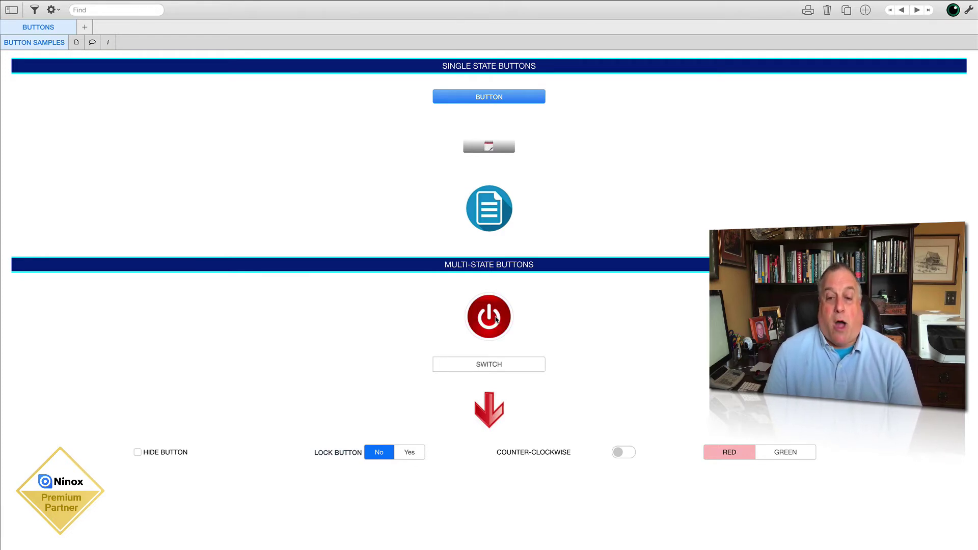
pyautogui.click(497, 319)
pyautogui.click(497, 319)
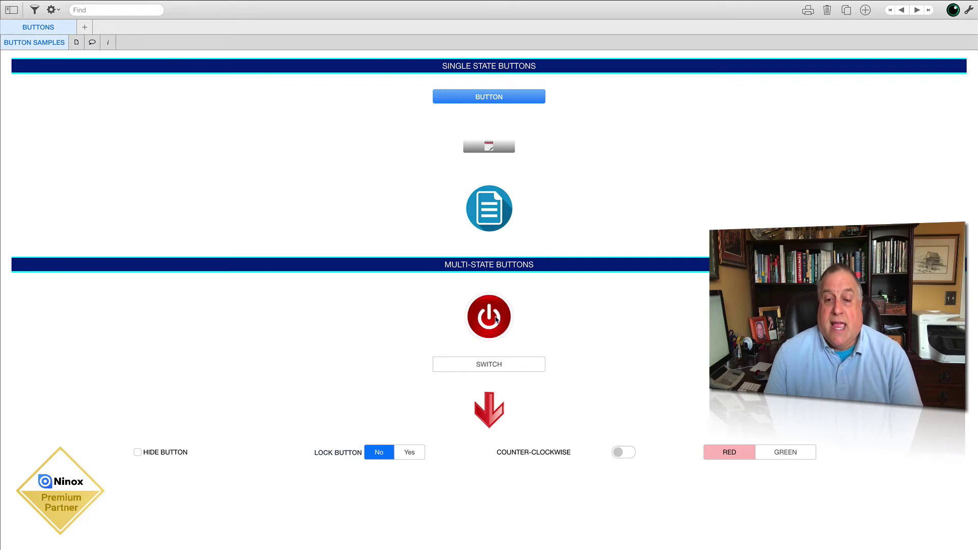
pyautogui.click(497, 319)
pyautogui.click(497, 319)
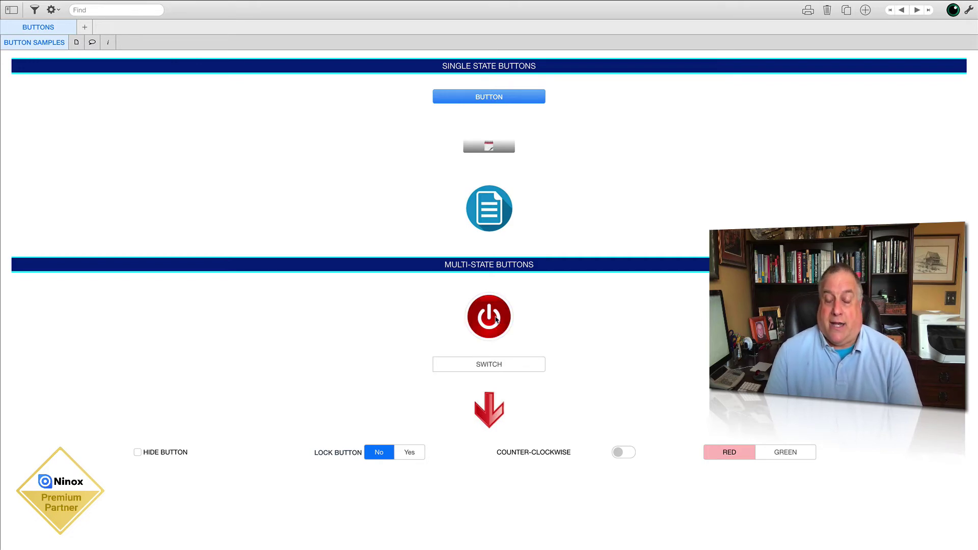
pyautogui.click(496, 319)
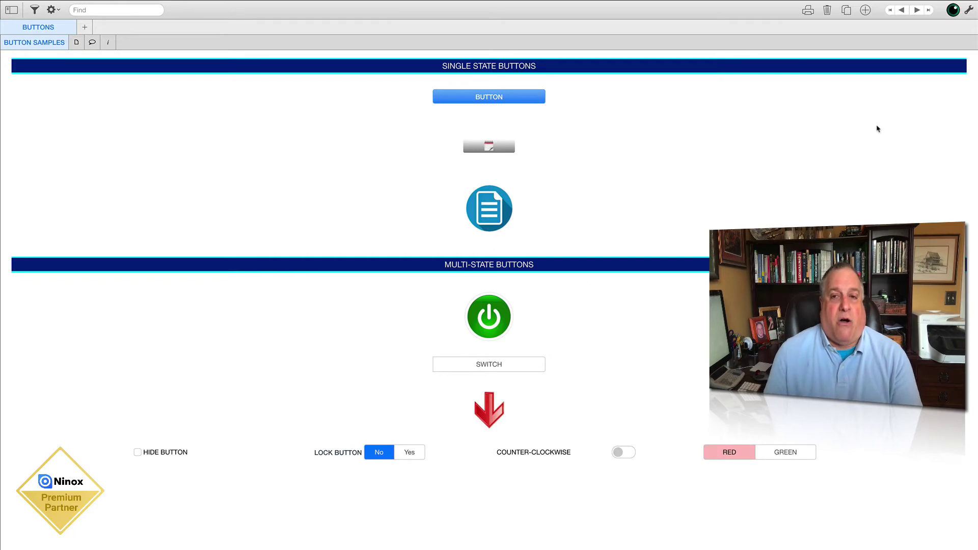
# Put the form in edit mode and toggle the power button repeatedly to demonstrate its two images.
pyautogui.click(969, 9)
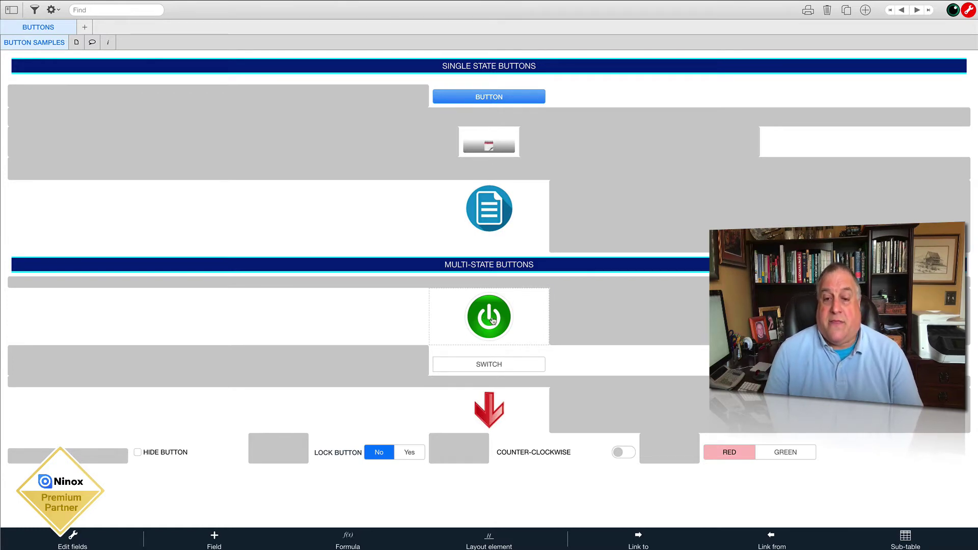
pyautogui.click(493, 320)
pyautogui.click(492, 320)
pyautogui.click(492, 320)
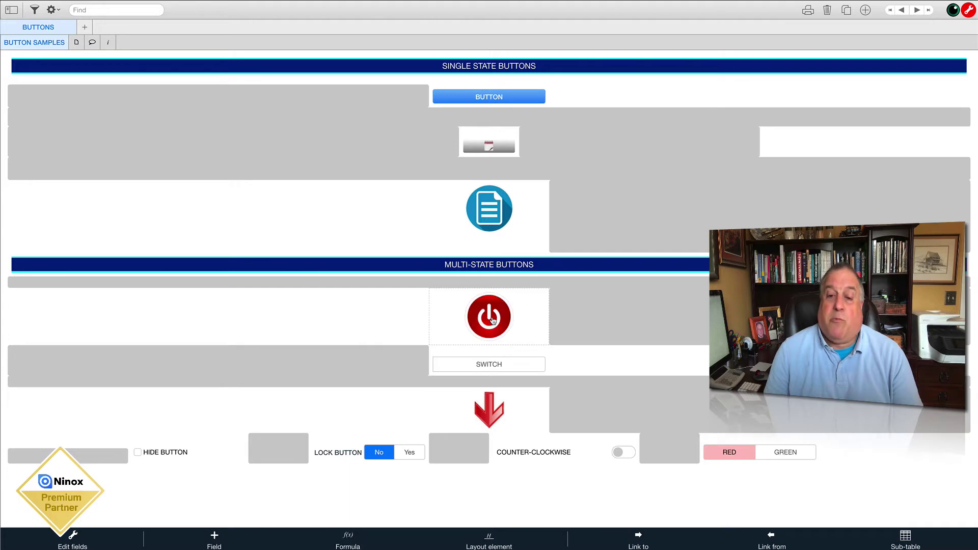
pyautogui.click(492, 320)
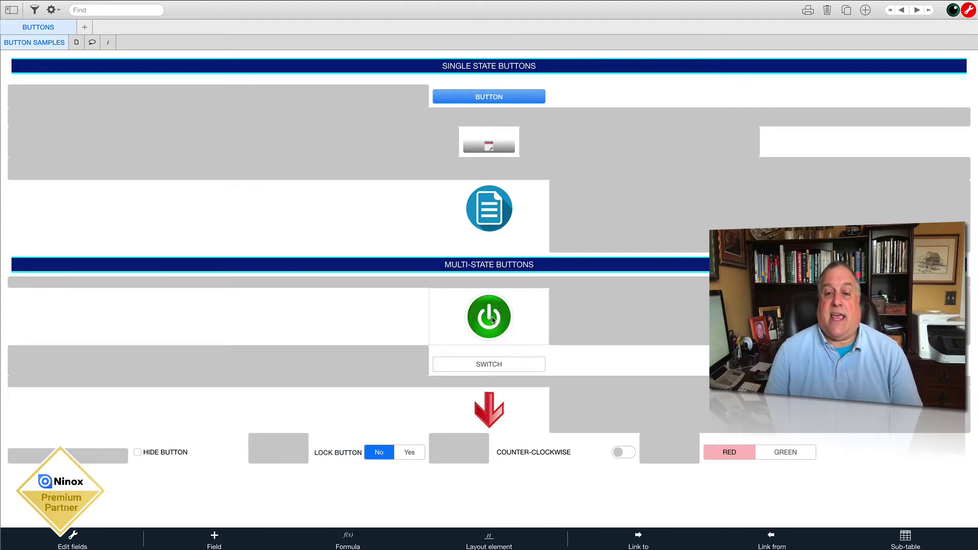
pyautogui.click(493, 320)
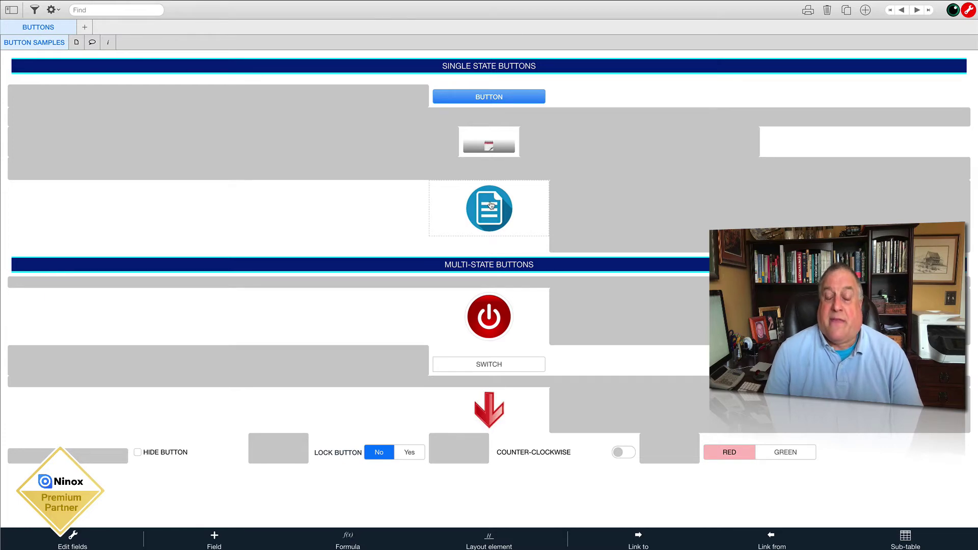
pyautogui.click(488, 317)
pyautogui.click(488, 317)
pyautogui.click(487, 317)
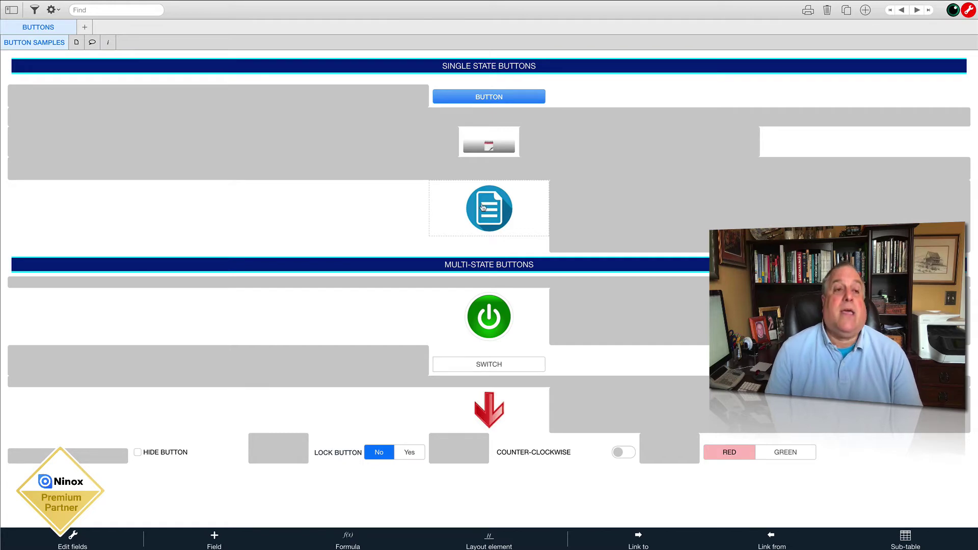
# Clear the display condition of the On image field in the BUTTONS table's field settings.
pyautogui.click(52, 11)
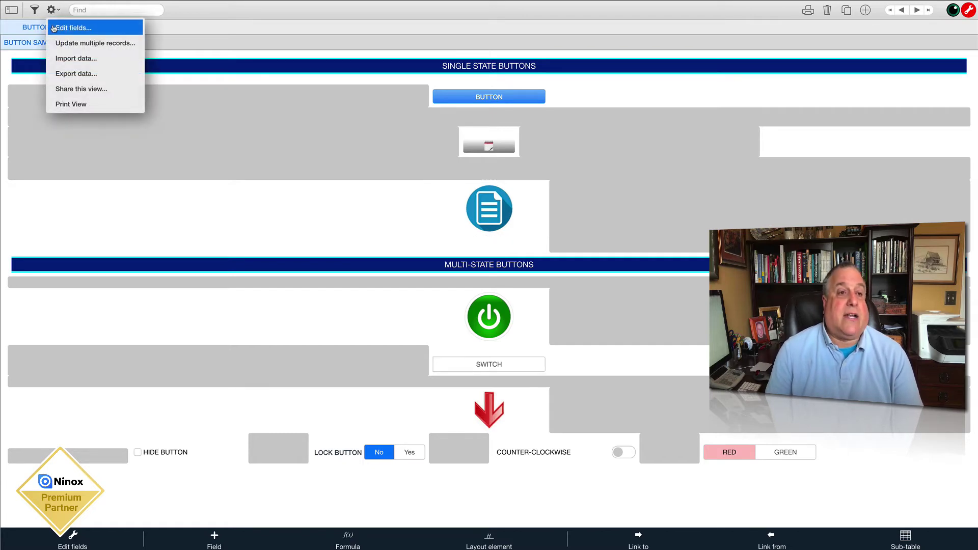
pyautogui.click(71, 28)
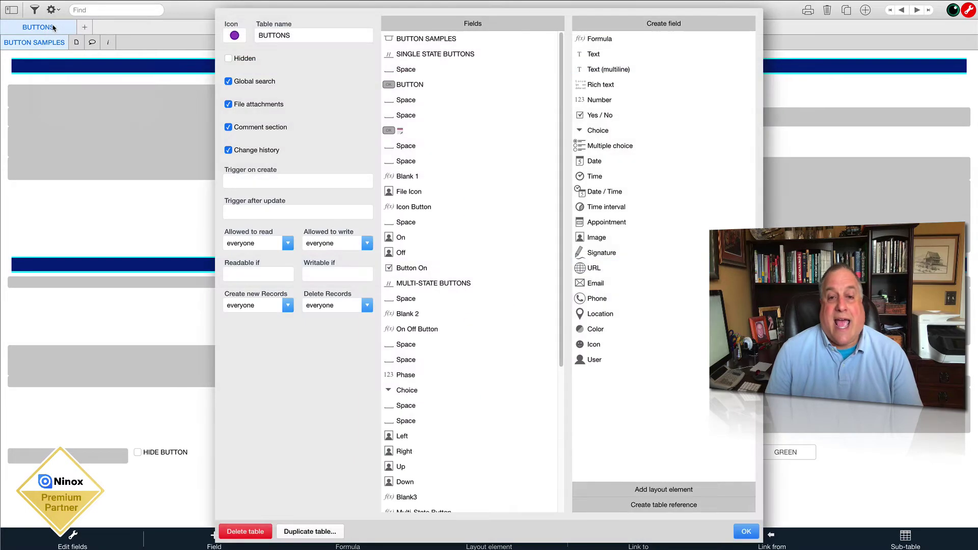
pyautogui.click(414, 237)
pyautogui.click(358, 201)
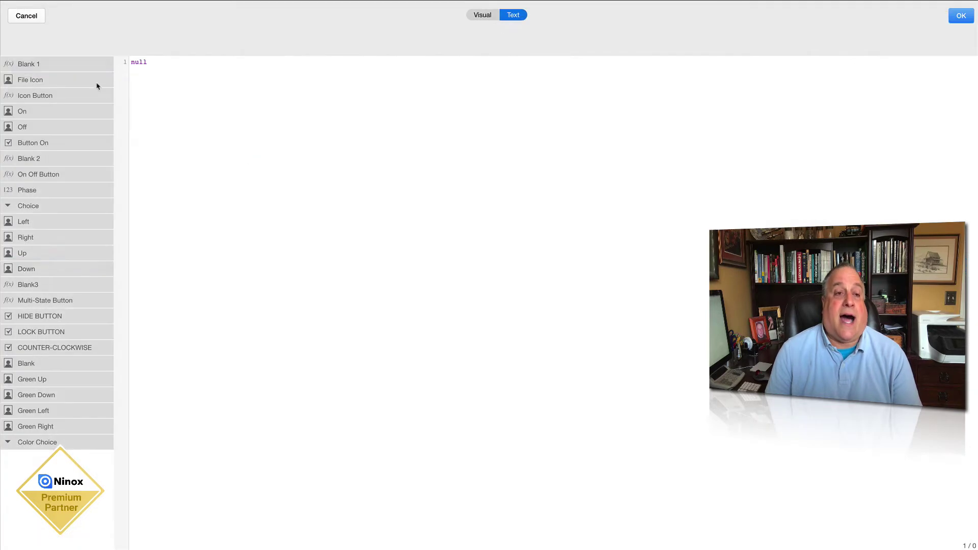
pyautogui.moveTo(157, 60); pyautogui.dragTo(120, 65)
pyautogui.press('BackSpace')
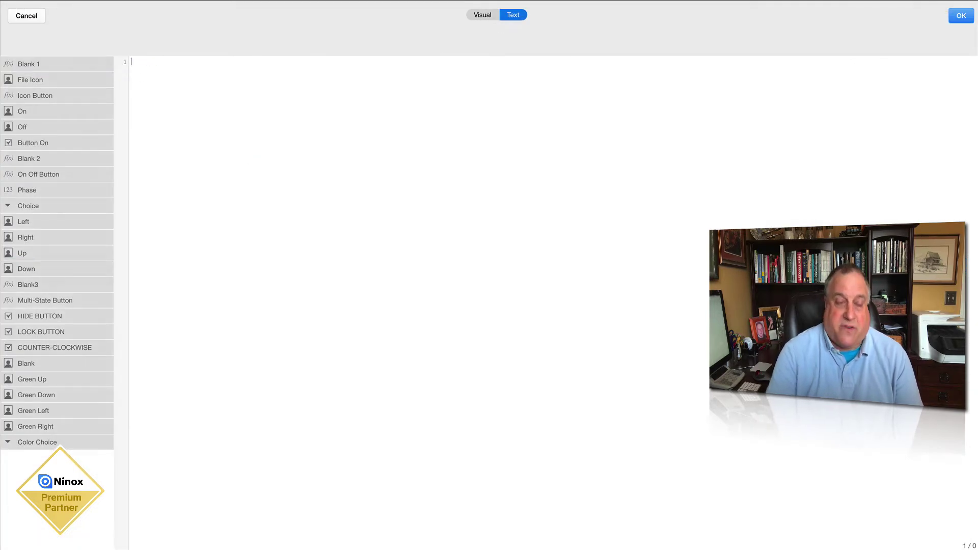
pyautogui.click(961, 16)
pyautogui.click(624, 281)
# Clear the display condition of the Off image field and save the table changes.
pyautogui.click(415, 252)
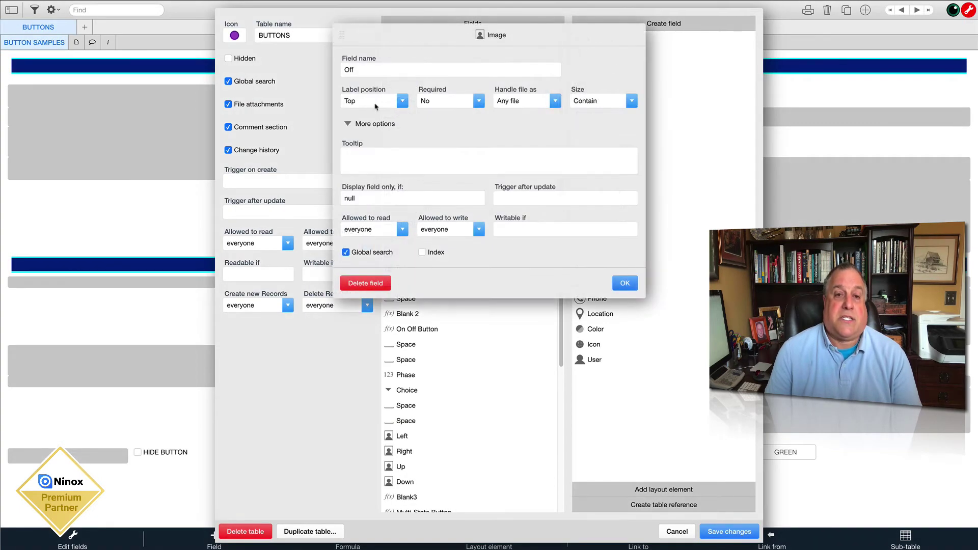
pyautogui.click(353, 199)
pyautogui.moveTo(148, 61); pyautogui.dragTo(108, 62)
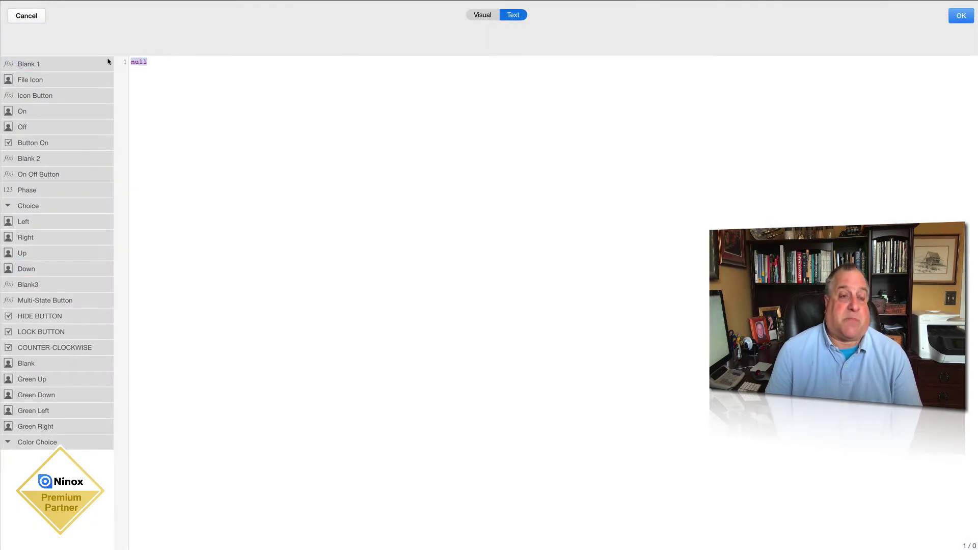
pyautogui.press('BackSpace')
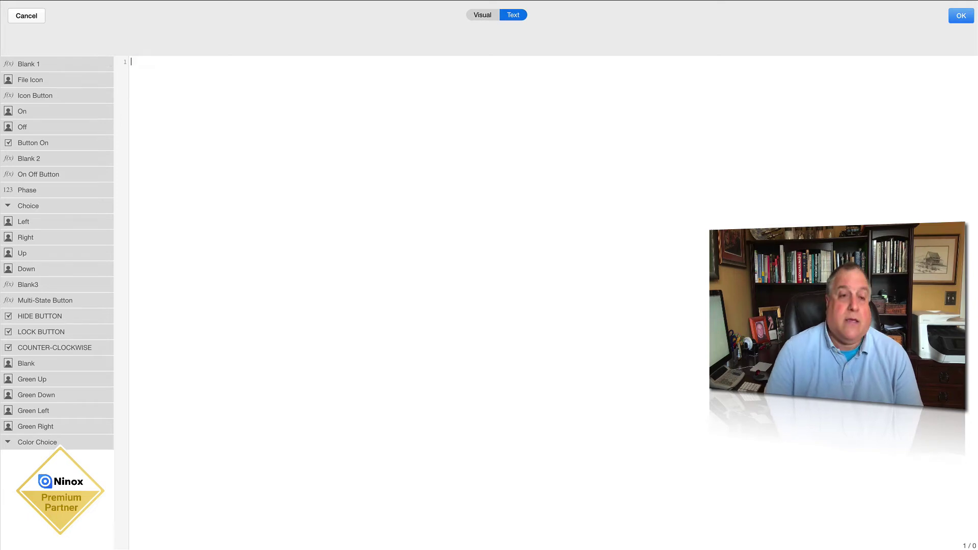
pyautogui.click(961, 15)
pyautogui.click(621, 284)
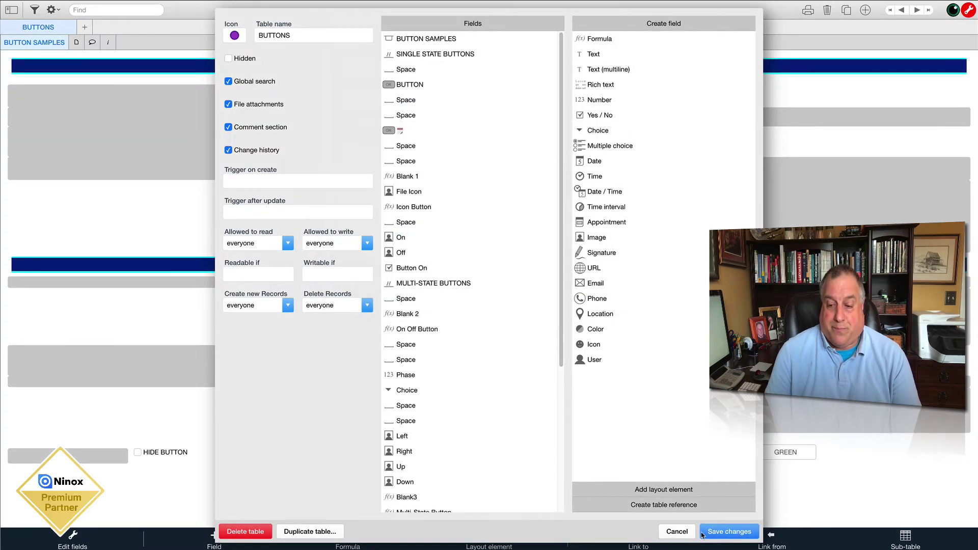
pyautogui.click(729, 531)
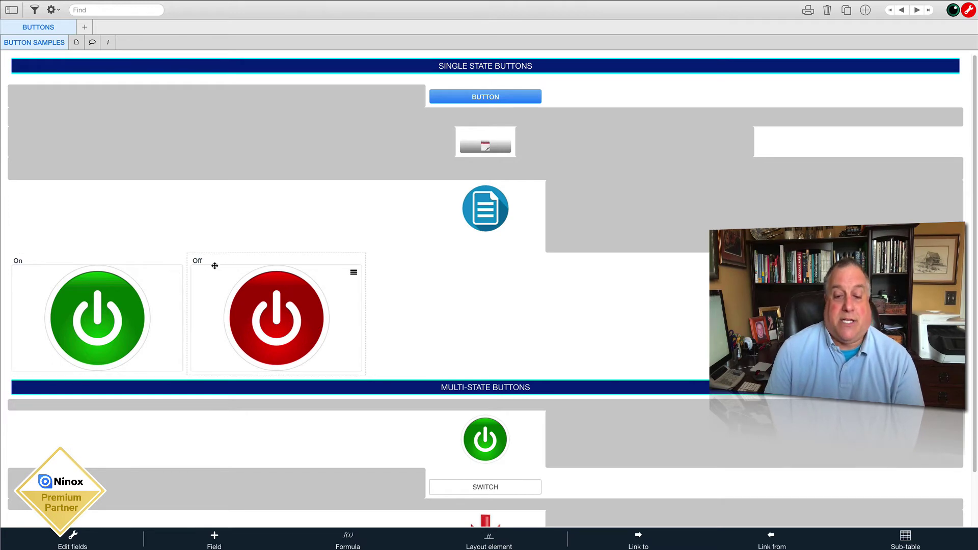
# Toggle the multi-state power button several times while comparing it with the On and Off image fields.
pyautogui.click(481, 428)
pyautogui.click(482, 428)
pyautogui.click(482, 427)
pyautogui.click(482, 428)
pyautogui.click(482, 427)
pyautogui.click(482, 428)
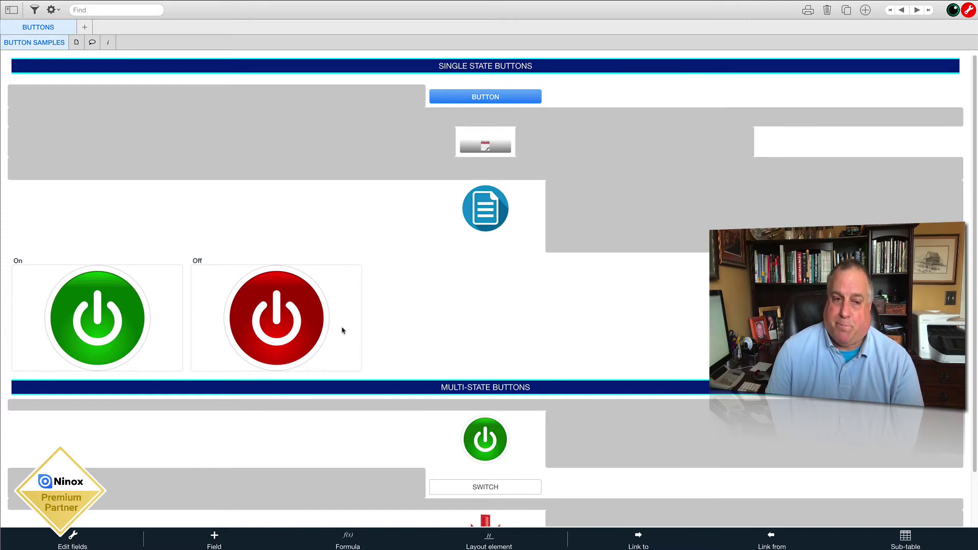
# Hide the On image field by setting its display condition to null.
pyautogui.click(97, 316)
pyautogui.doubleClick(98, 316)
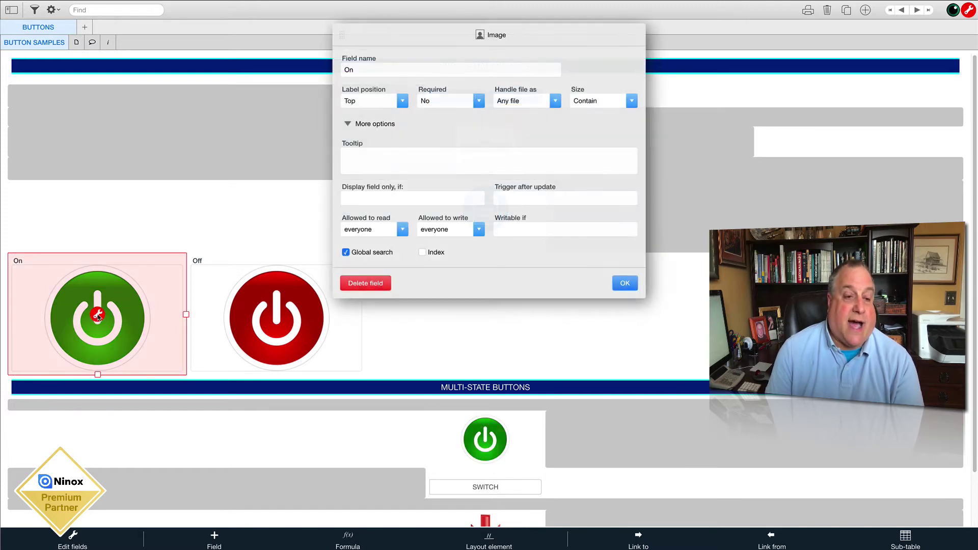
pyautogui.click(362, 202)
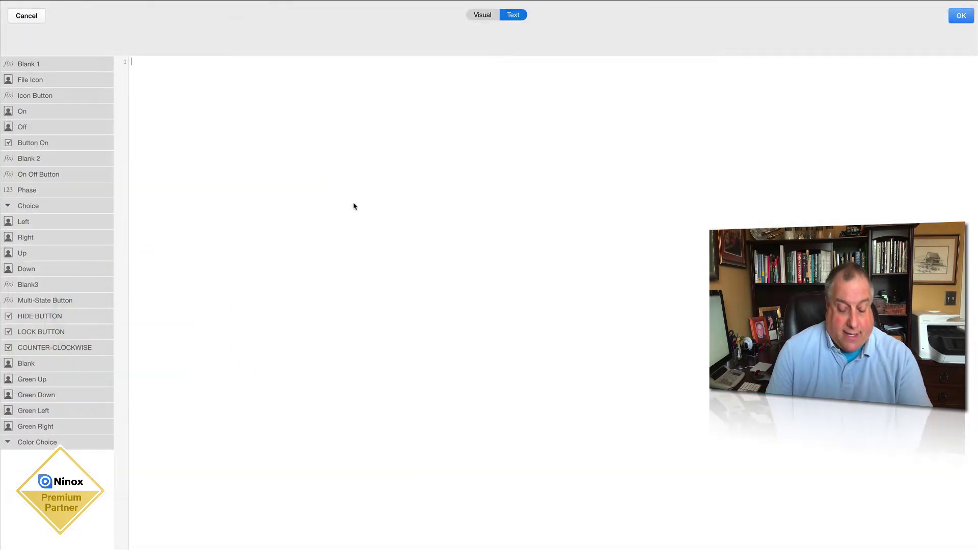
pyautogui.write('null')
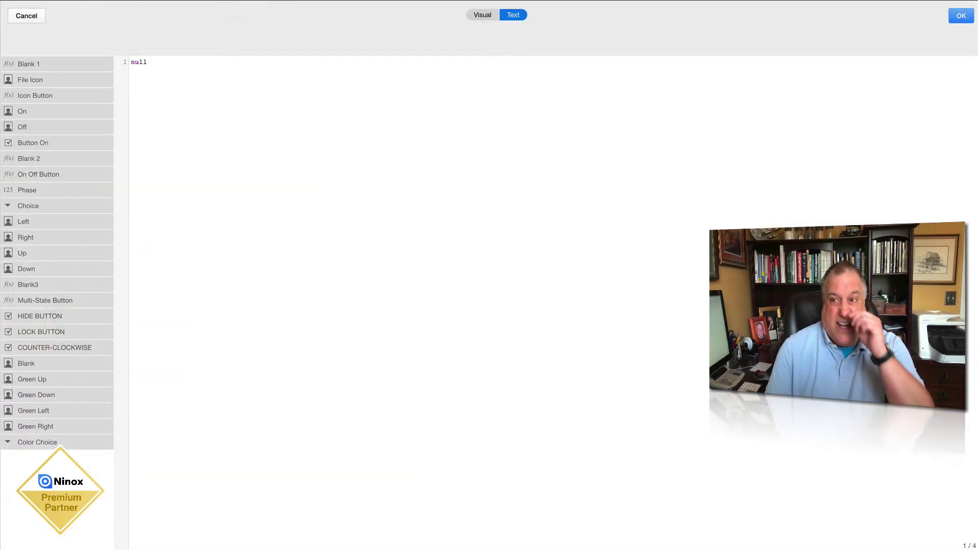
pyautogui.click(961, 15)
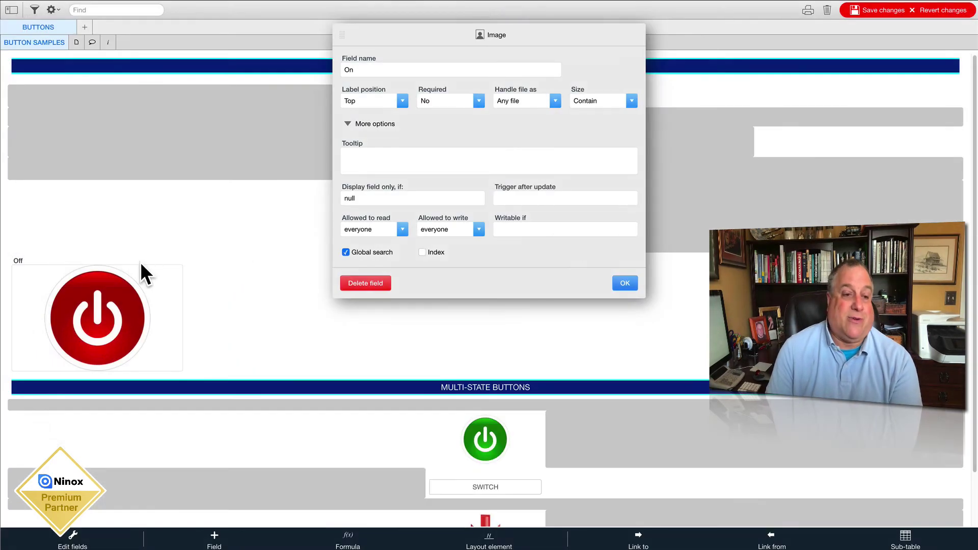
pyautogui.click(625, 283)
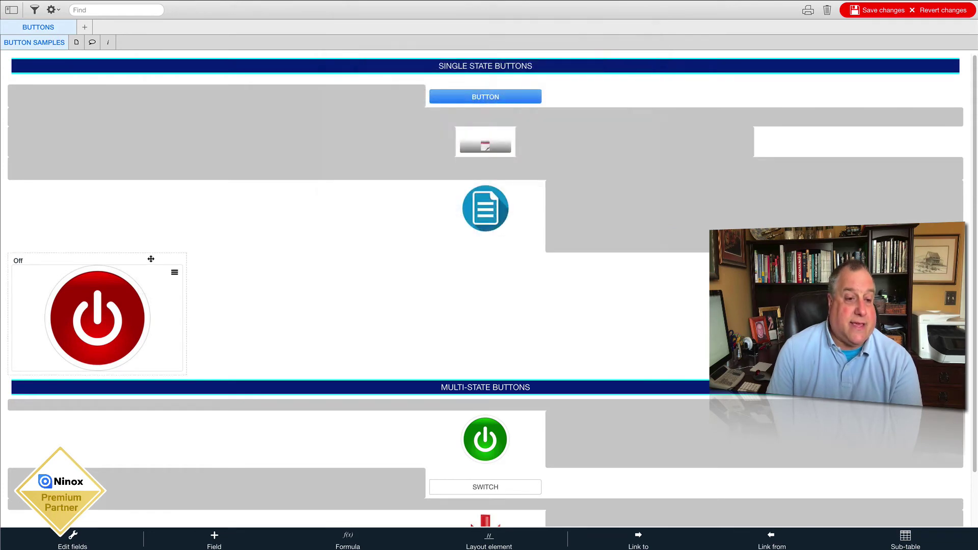
# Hide the Off image field by setting its display condition to null.
pyautogui.click(105, 298)
pyautogui.click(98, 314)
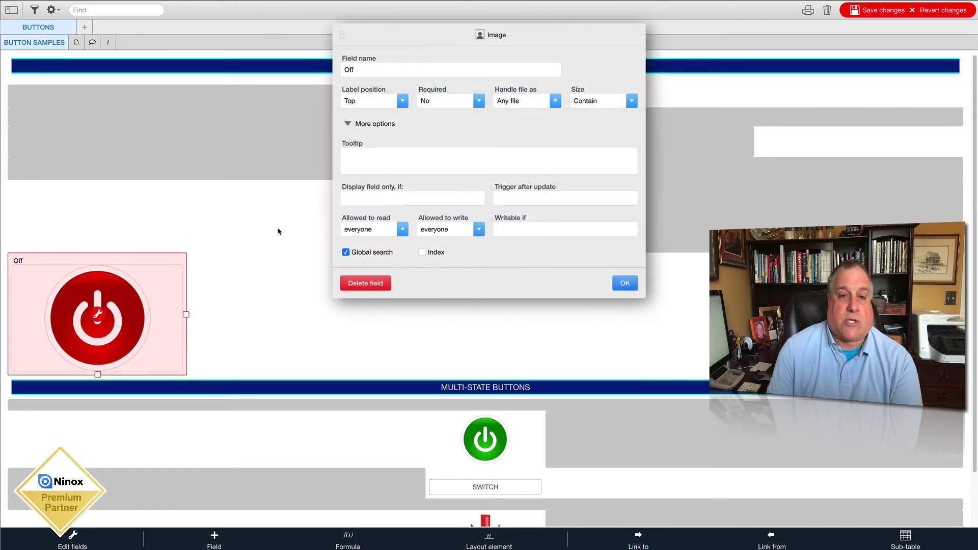
pyautogui.click(356, 202)
pyautogui.write('null')
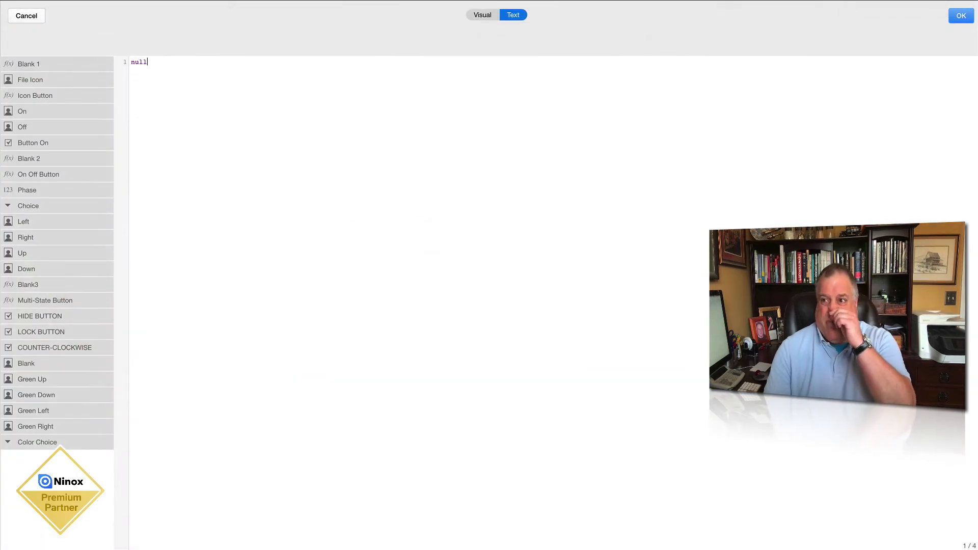
pyautogui.click(958, 19)
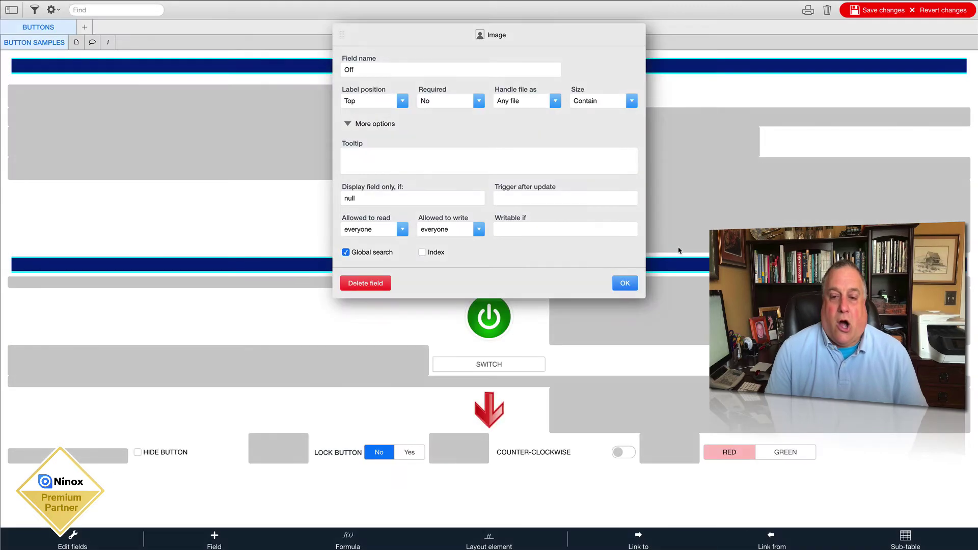
pyautogui.click(626, 283)
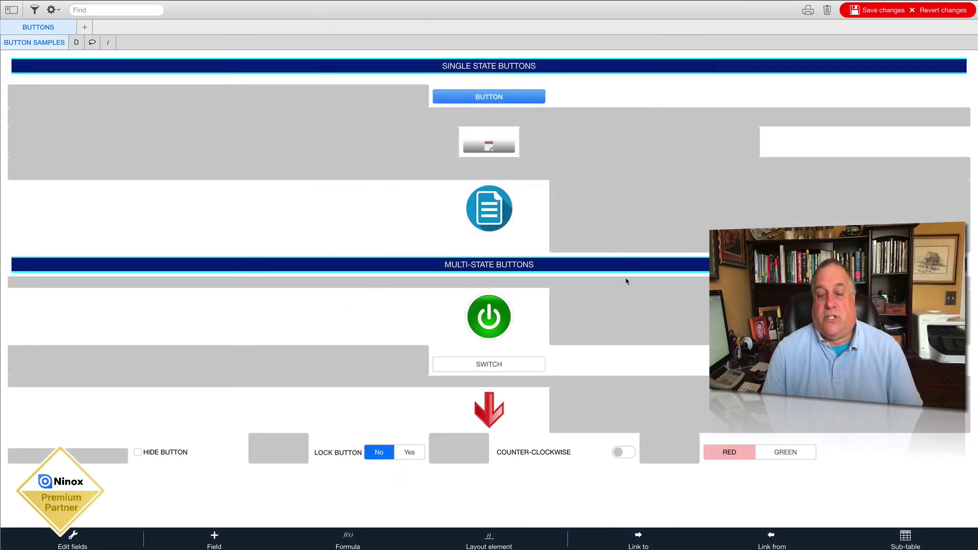
# Examine the On Off Button formula field's formula and on-click script, then close its settings.
pyautogui.click(540, 290)
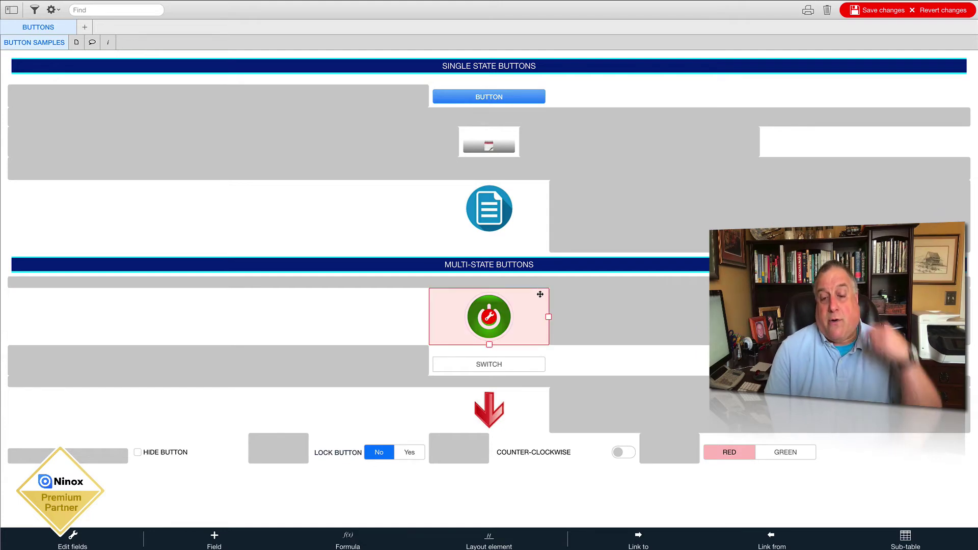
pyautogui.doubleClick(489, 319)
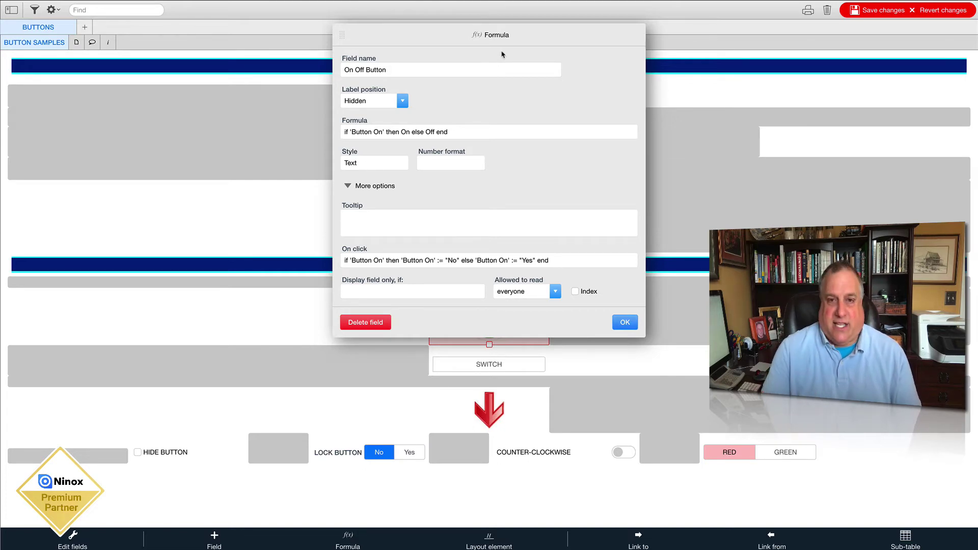
pyautogui.click(708, 83)
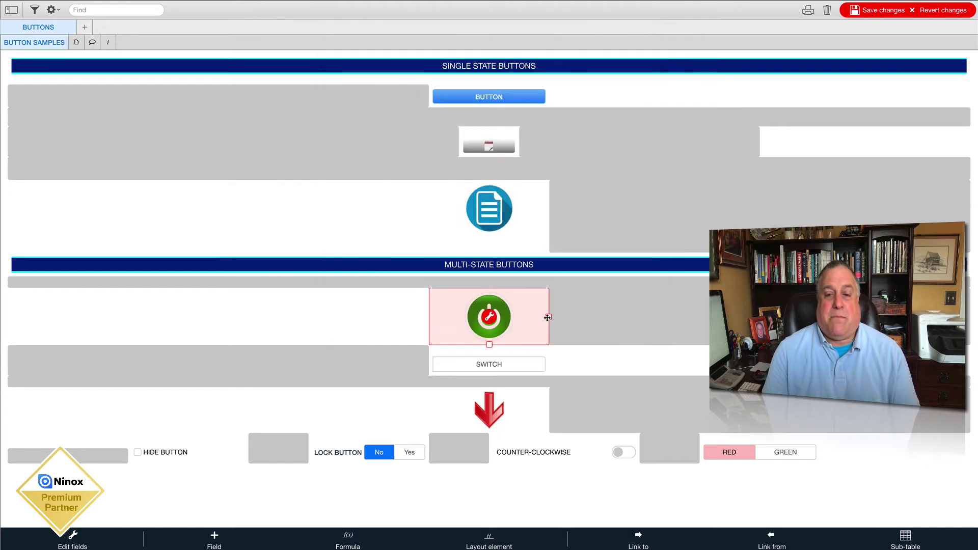
# Toggle the power button repeatedly to demonstrate how its formula and on-click script swap the green and red images.
pyautogui.click(408, 329)
pyautogui.click(481, 314)
pyautogui.click(481, 312)
pyautogui.click(481, 311)
pyautogui.click(481, 311)
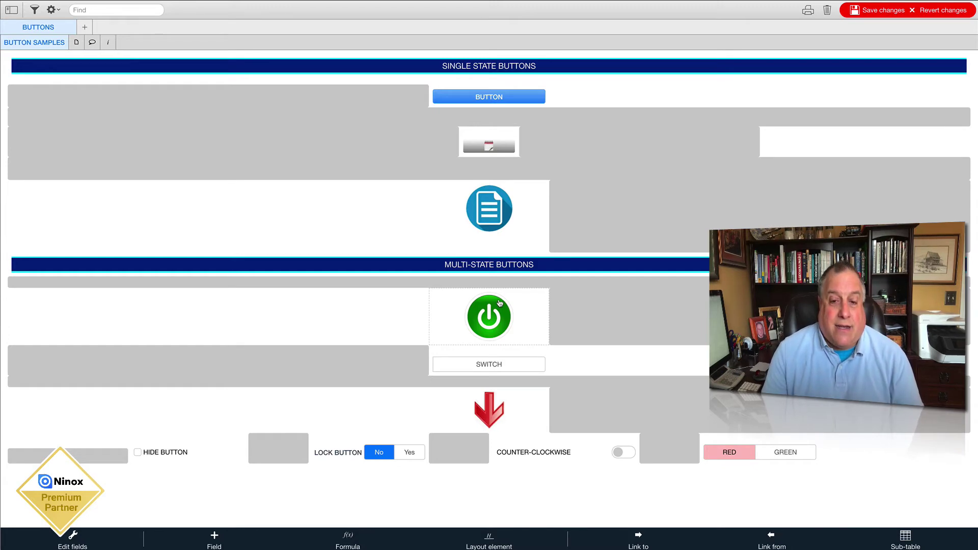
pyautogui.click(500, 303)
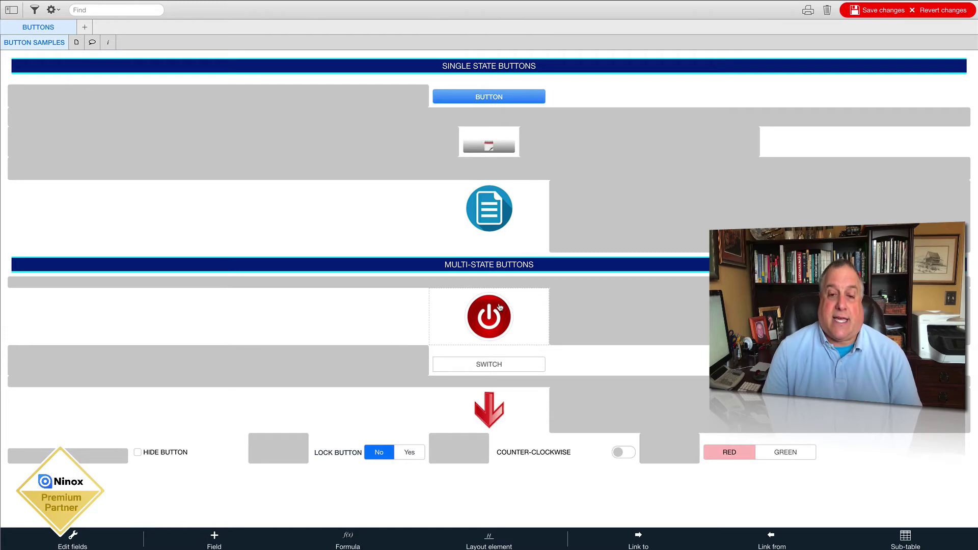
pyautogui.click(500, 307)
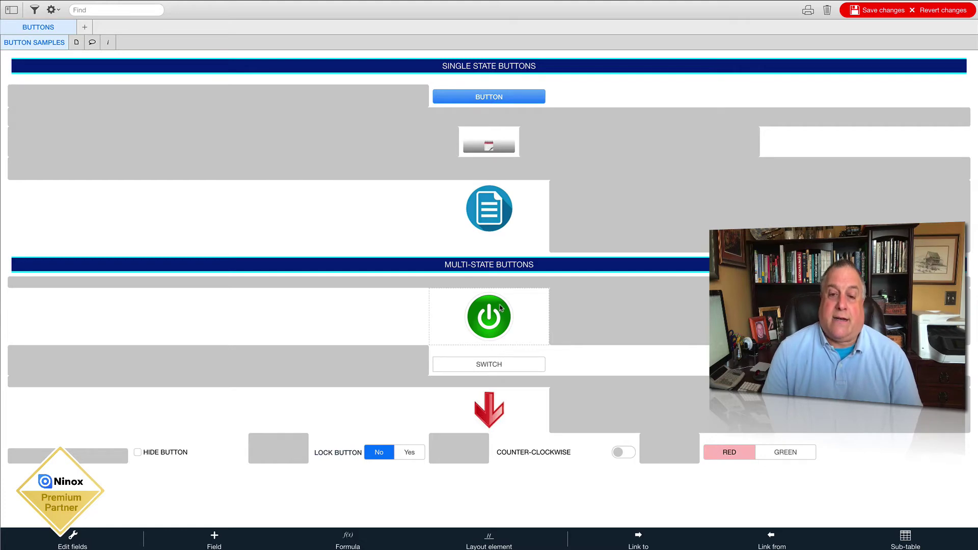
pyautogui.click(500, 307)
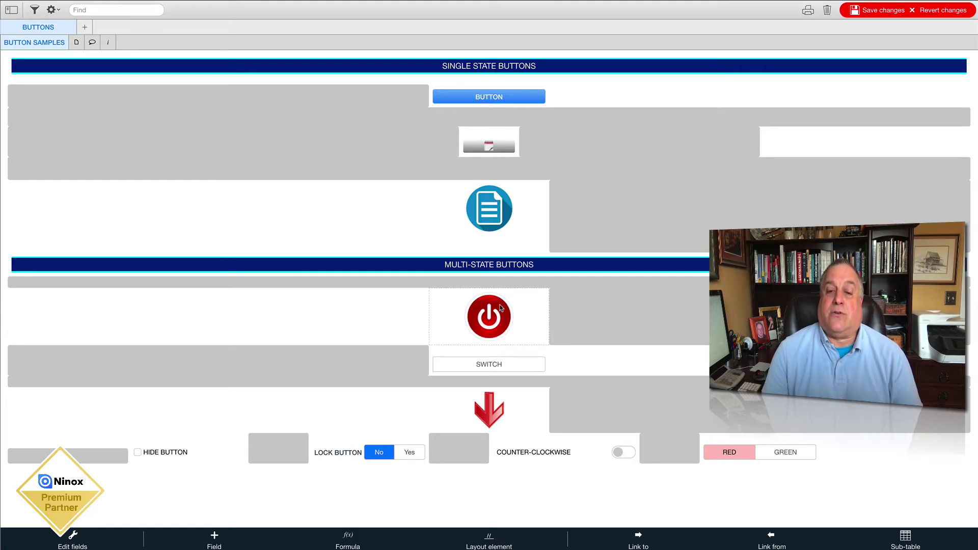
pyautogui.click(500, 307)
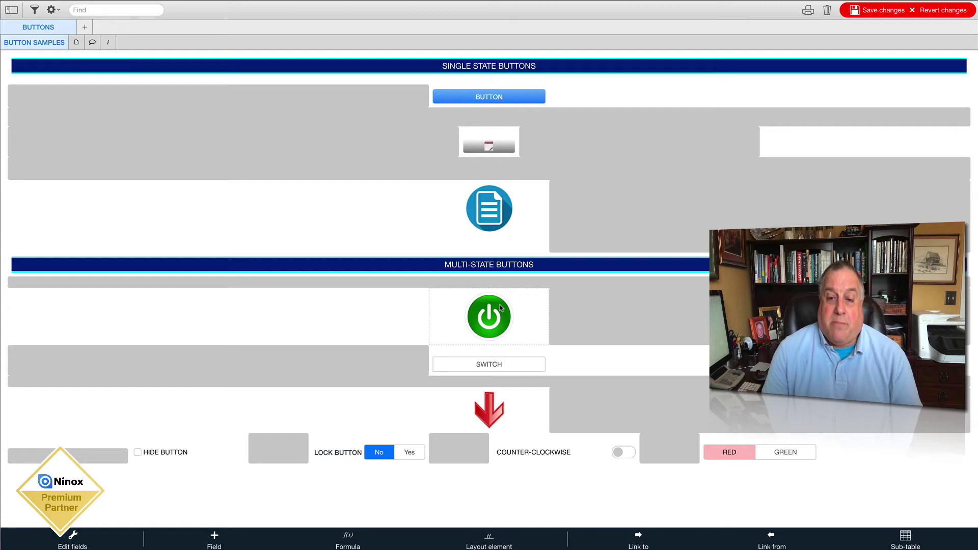
pyautogui.click(499, 306)
pyautogui.click(499, 306)
pyautogui.click(500, 306)
pyautogui.click(500, 307)
pyautogui.click(500, 307)
pyautogui.click(500, 307)
pyautogui.click(500, 307)
pyautogui.click(500, 307)
pyautogui.click(500, 307)
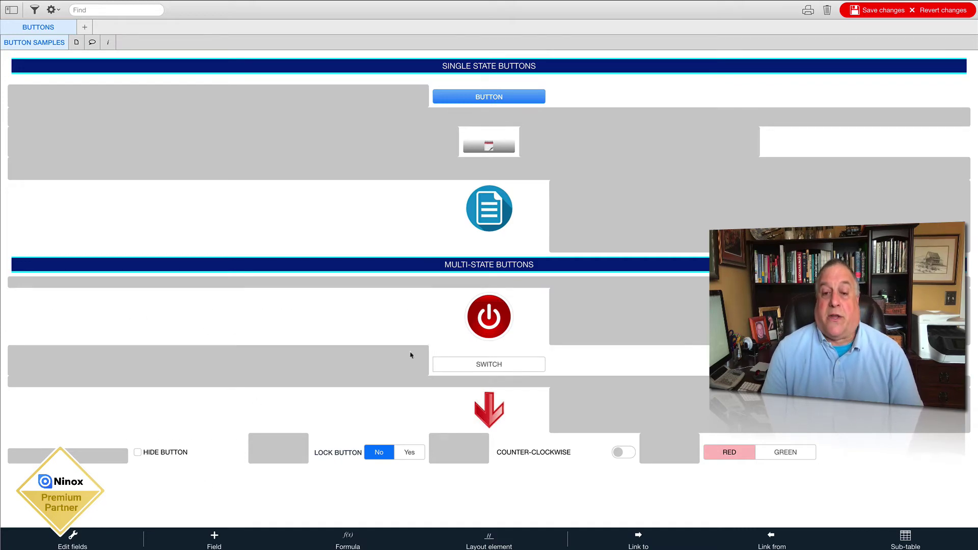
pyautogui.click(539, 296)
pyautogui.click(539, 296)
pyautogui.click(539, 294)
pyautogui.click(506, 317)
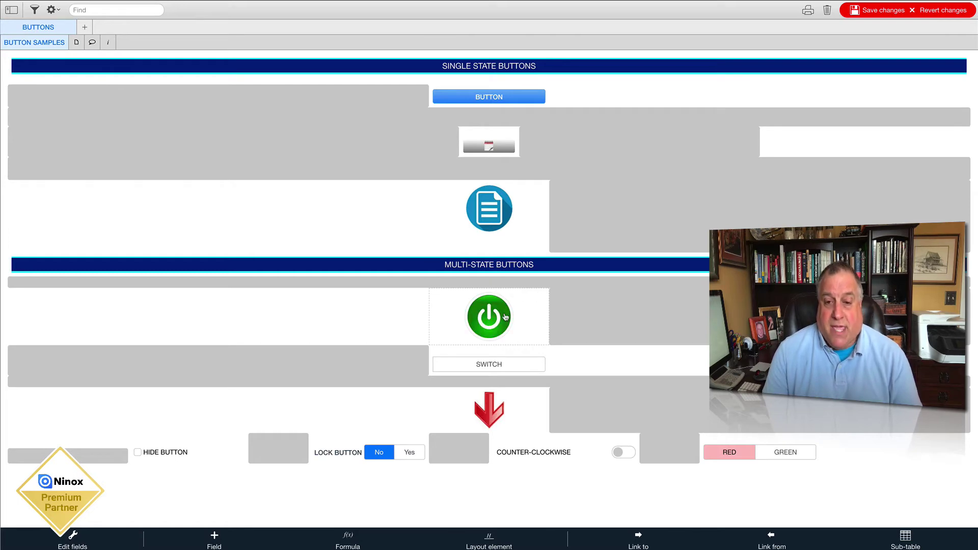
pyautogui.click(486, 323)
pyautogui.click(487, 322)
pyautogui.click(487, 323)
pyautogui.click(486, 322)
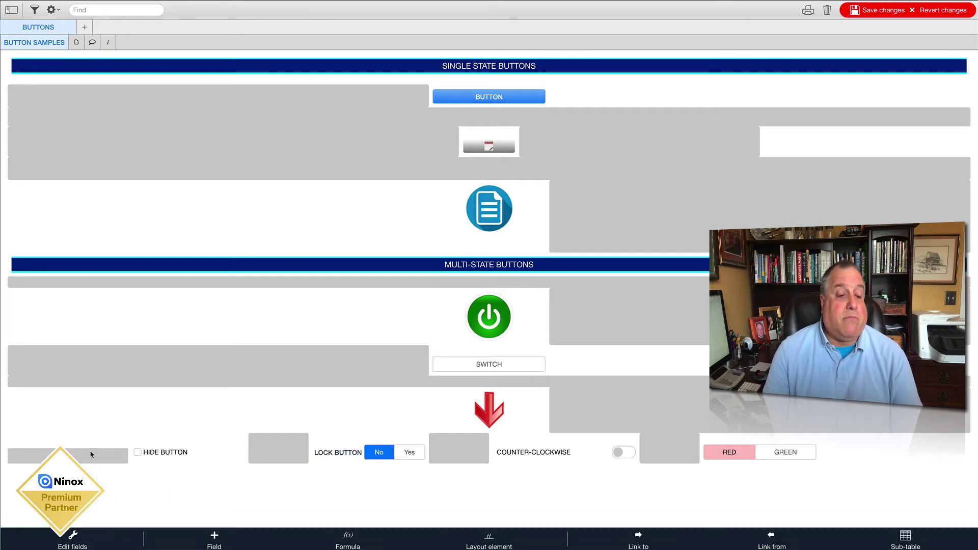
# Clear the Button On field's display condition and place its checkbox beside the power button, saving the form changes.
pyautogui.click(72, 539)
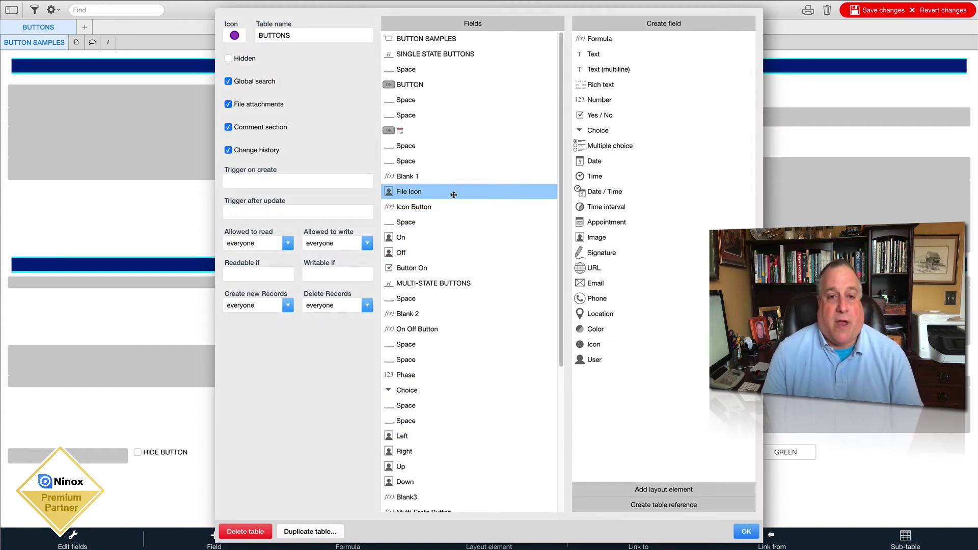
pyautogui.click(430, 268)
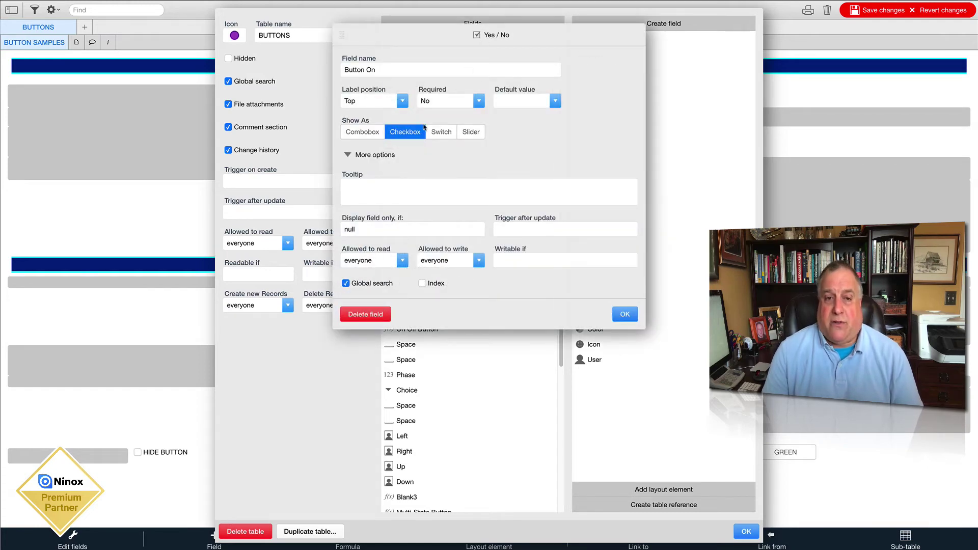
pyautogui.click(366, 230)
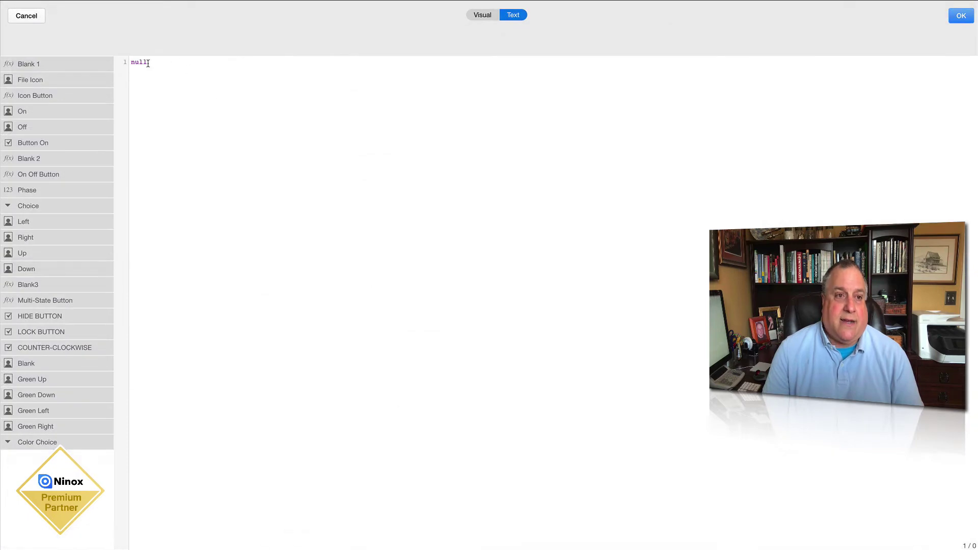
pyautogui.press('BackSpace')
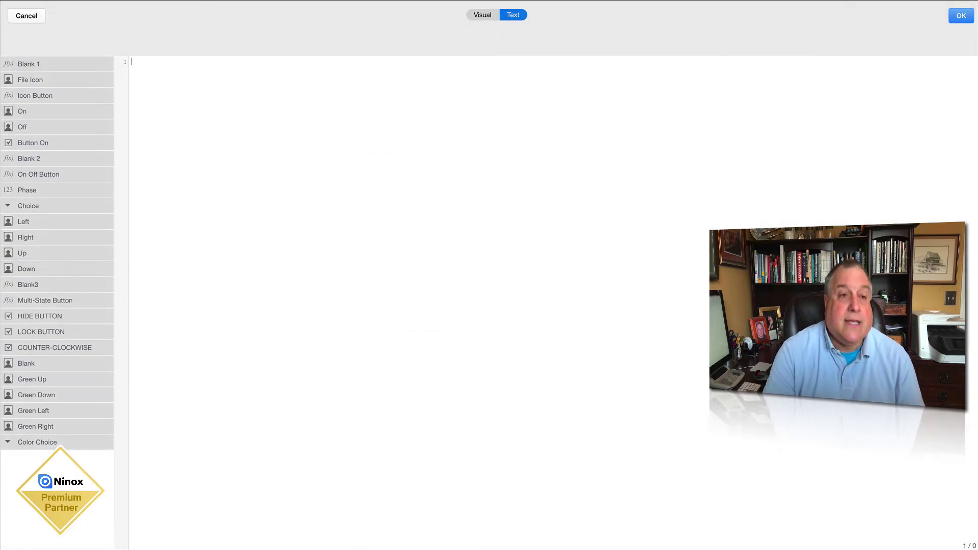
pyautogui.click(960, 16)
pyautogui.moveTo(36, 252); pyautogui.dragTo(581, 287)
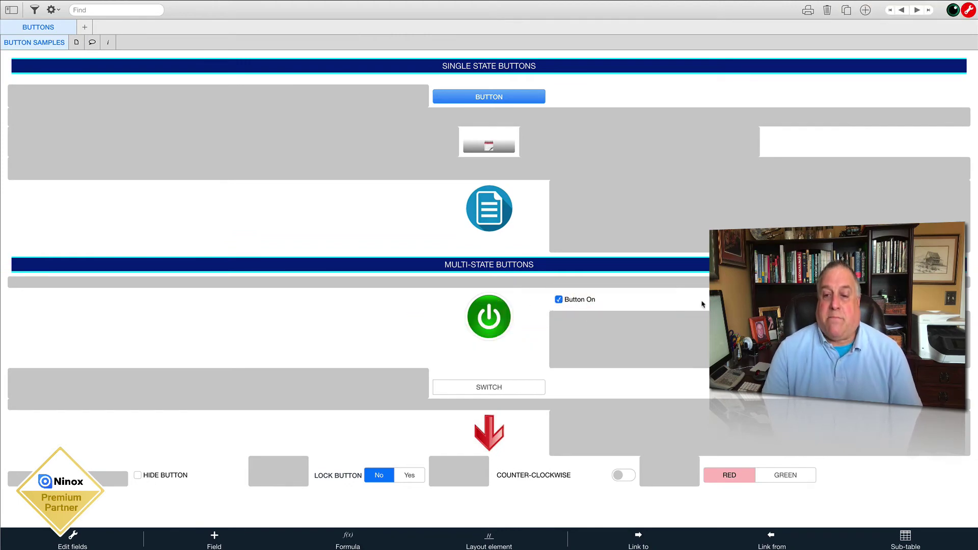
# Toggle the power button to red and back to green while watching the Button On checkbox.
pyautogui.click(498, 308)
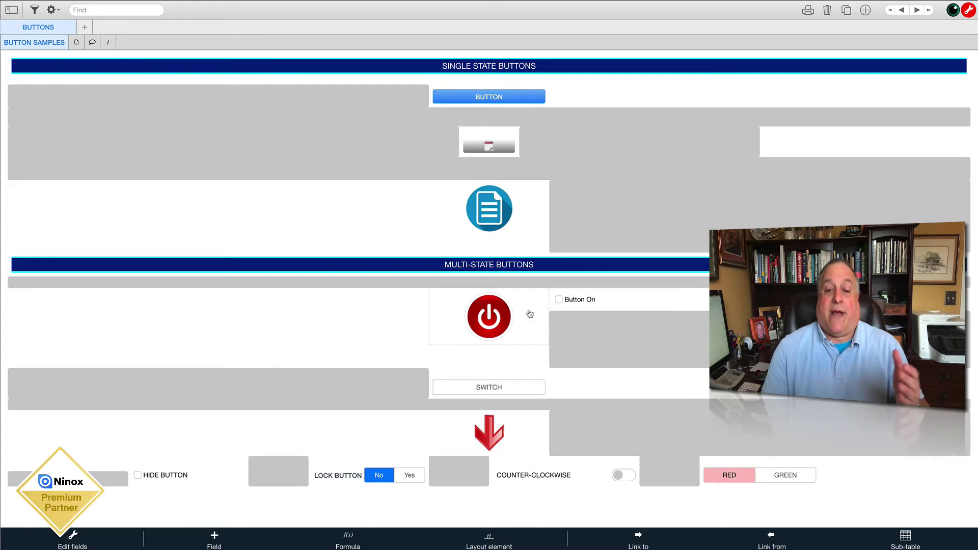
pyautogui.click(483, 309)
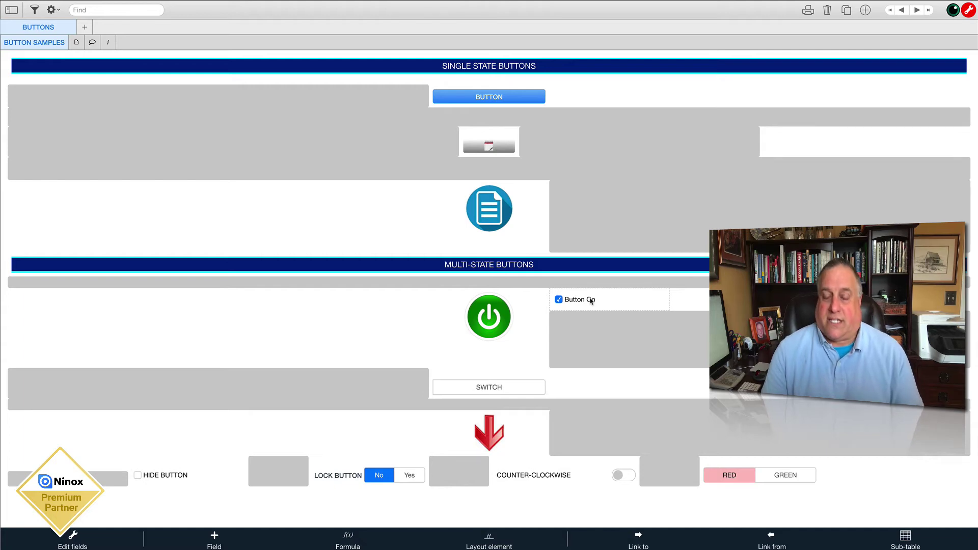
# Toggle the round power button on and off repeatedly to test its link with the Button On checkbox.
pyautogui.click(479, 313)
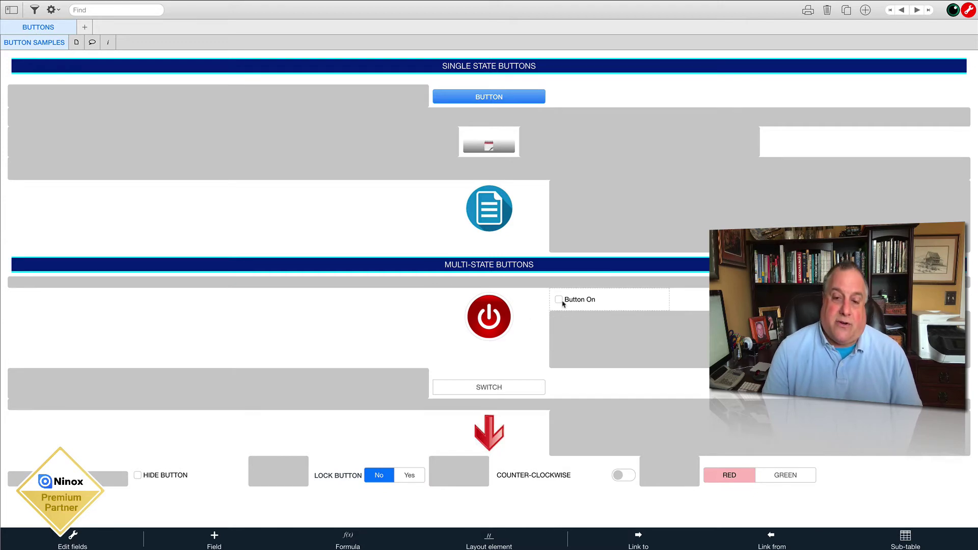
pyautogui.click(483, 314)
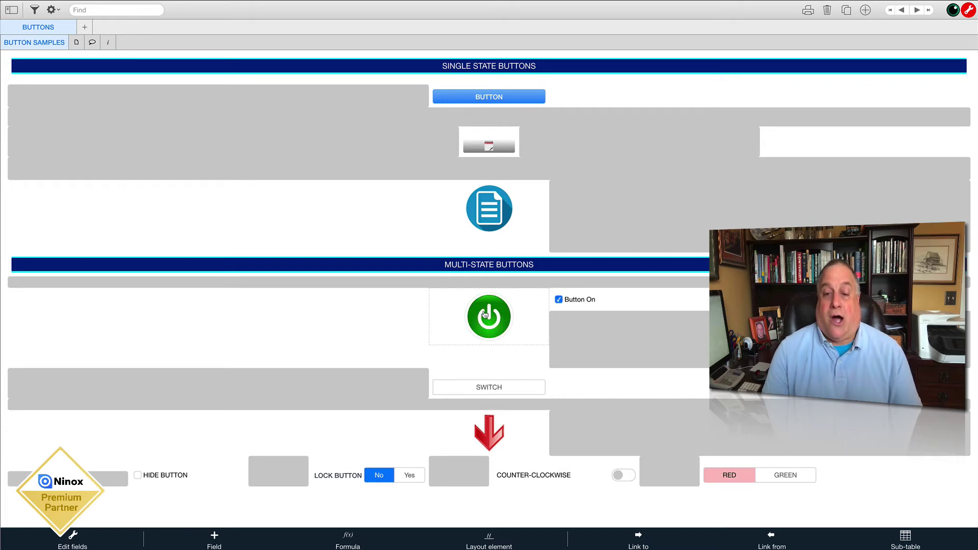
pyautogui.click(479, 310)
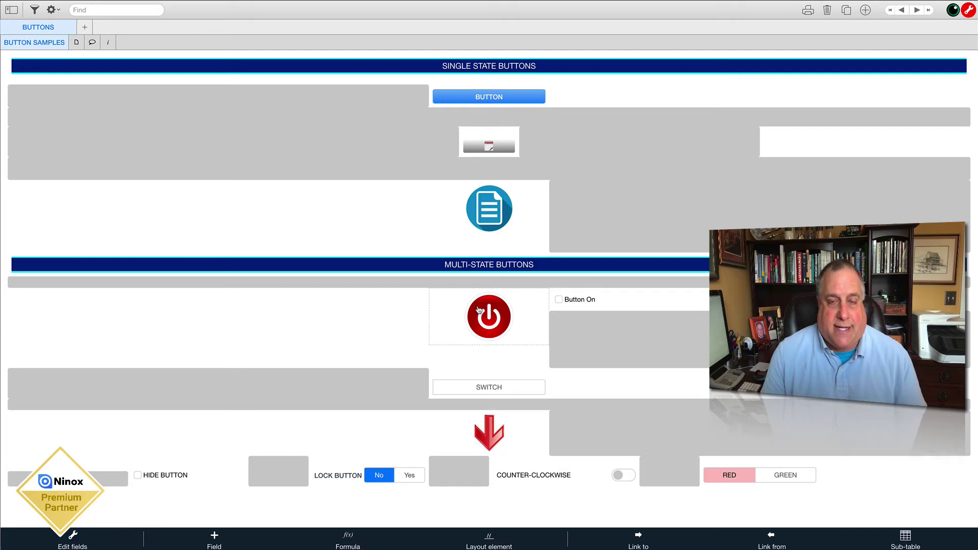
pyautogui.click(484, 309)
pyautogui.click(485, 310)
pyautogui.click(485, 310)
pyautogui.click(485, 310)
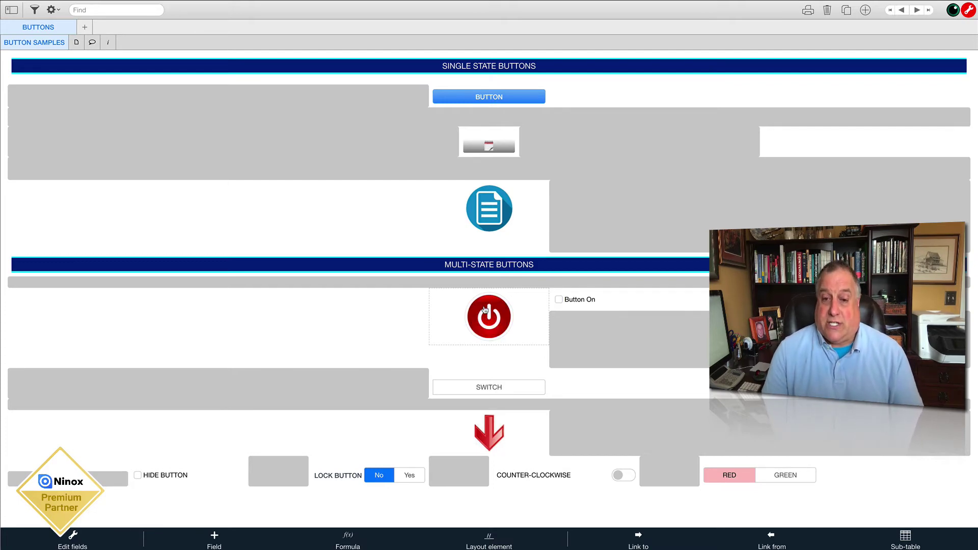
# Review the field settings of the On Off Button formula field, including its on-click script, and close them.
pyautogui.click(522, 296)
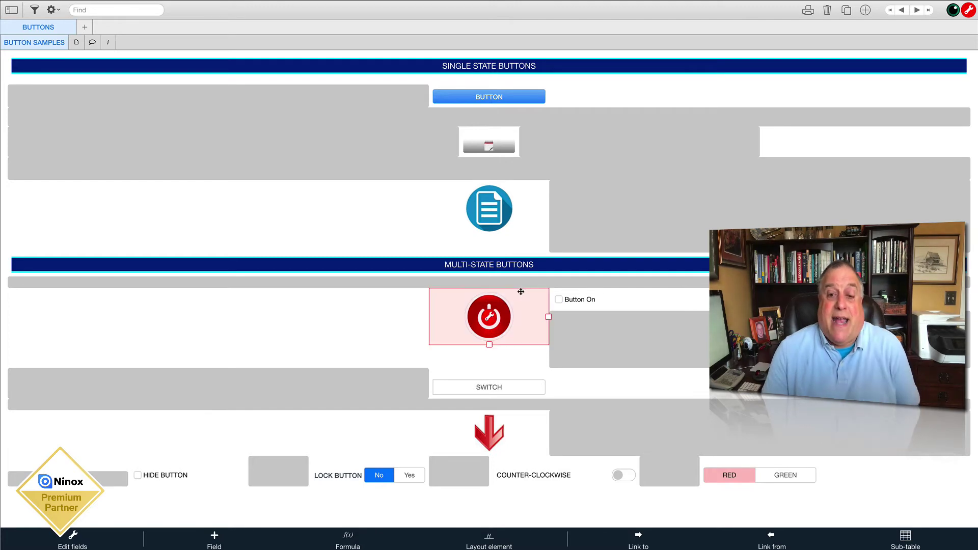
pyautogui.doubleClick(494, 316)
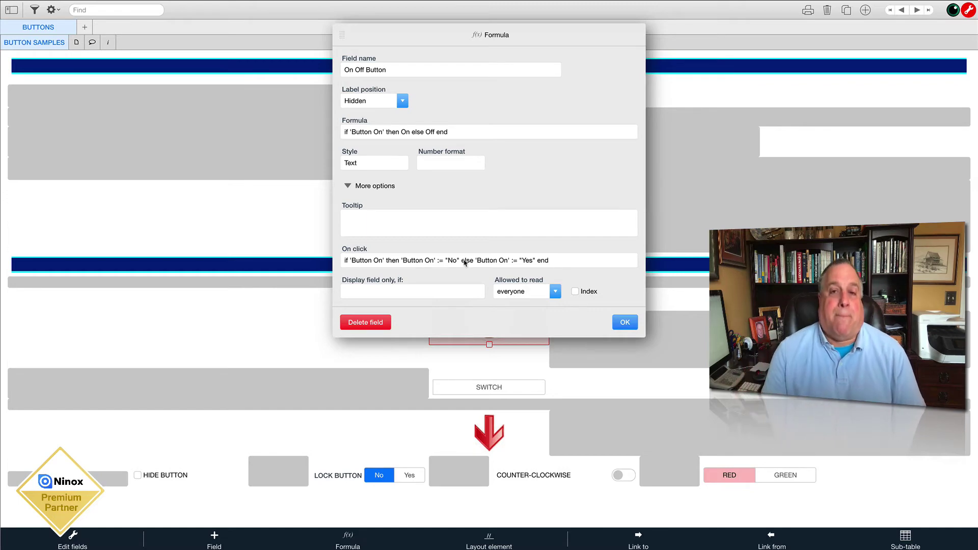
pyautogui.click(624, 323)
# Toggle the Button On checkbox repeatedly to test how it drives the power button image.
pyautogui.click(559, 300)
pyautogui.click(559, 301)
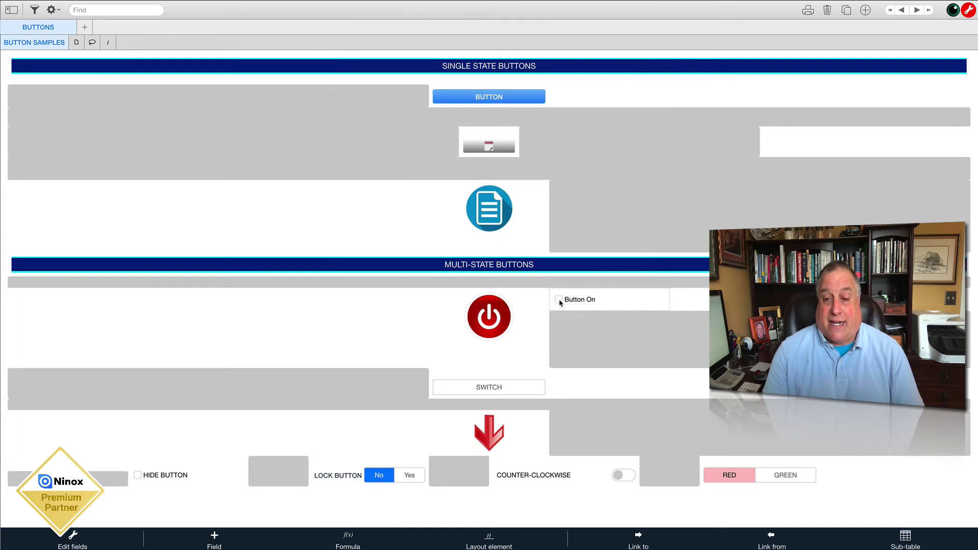
pyautogui.click(559, 301)
pyautogui.click(559, 301)
pyautogui.click(559, 300)
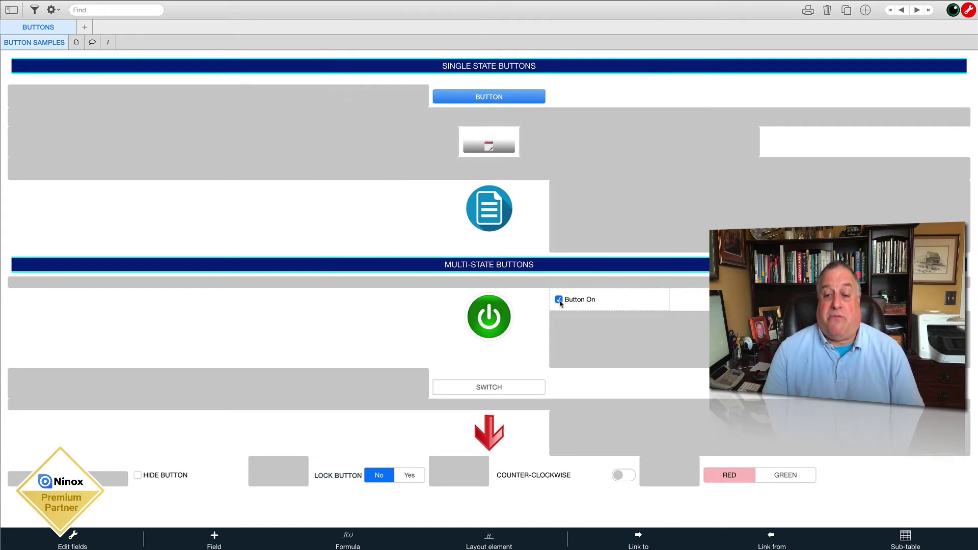
pyautogui.click(559, 301)
pyautogui.click(559, 300)
pyautogui.click(559, 300)
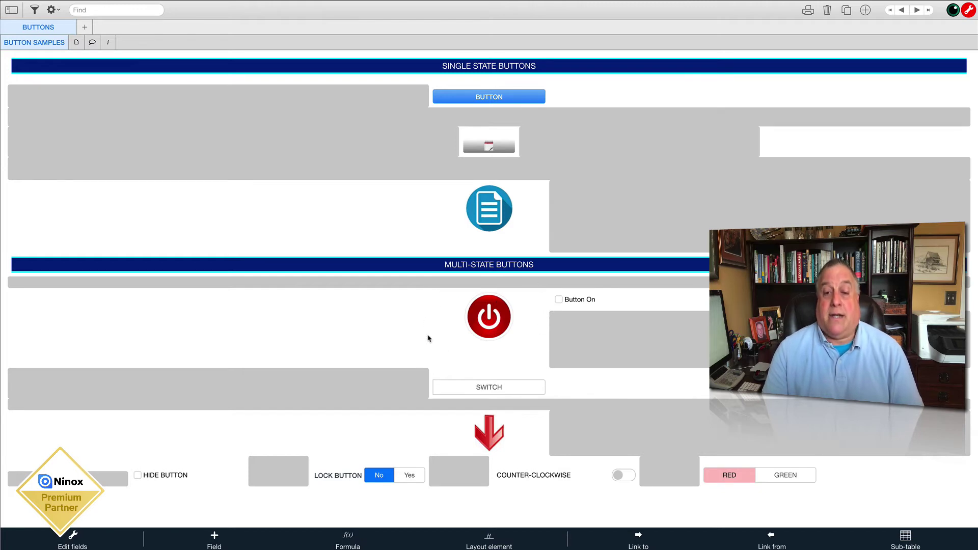
# Examine the On Off Button's on-click script, covering the Button On condition and its "No" and "Yes" assignments.
pyautogui.click(493, 316)
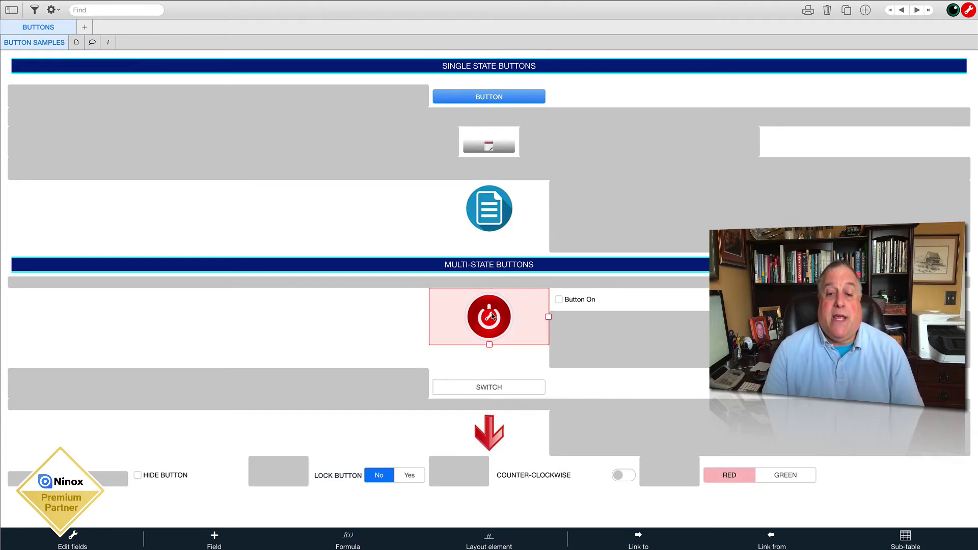
pyautogui.doubleClick(493, 316)
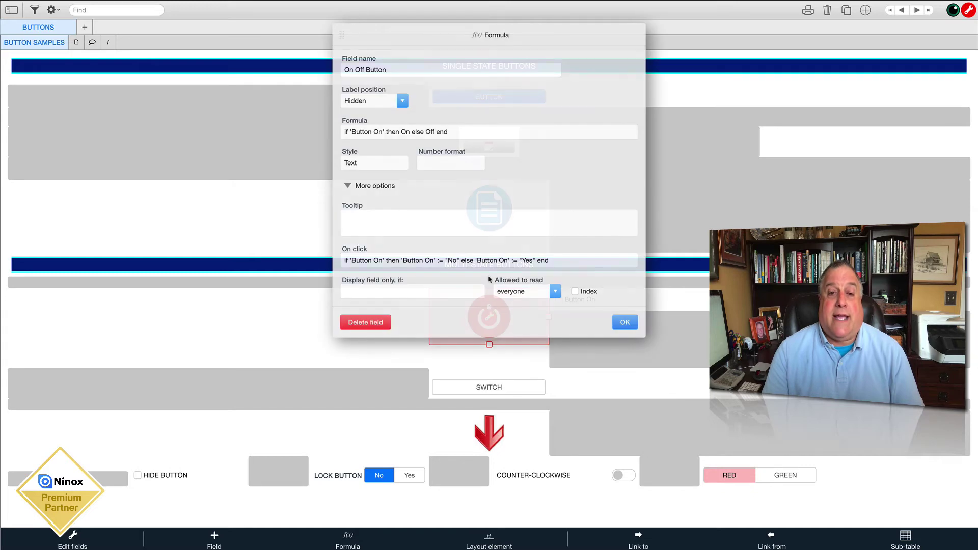
pyautogui.click(384, 263)
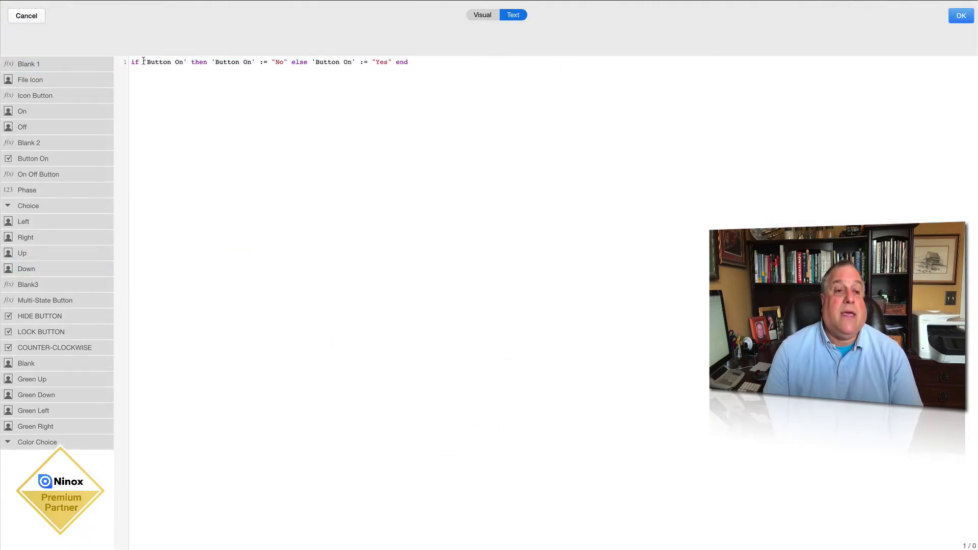
pyautogui.moveTo(143, 61); pyautogui.dragTo(186, 60)
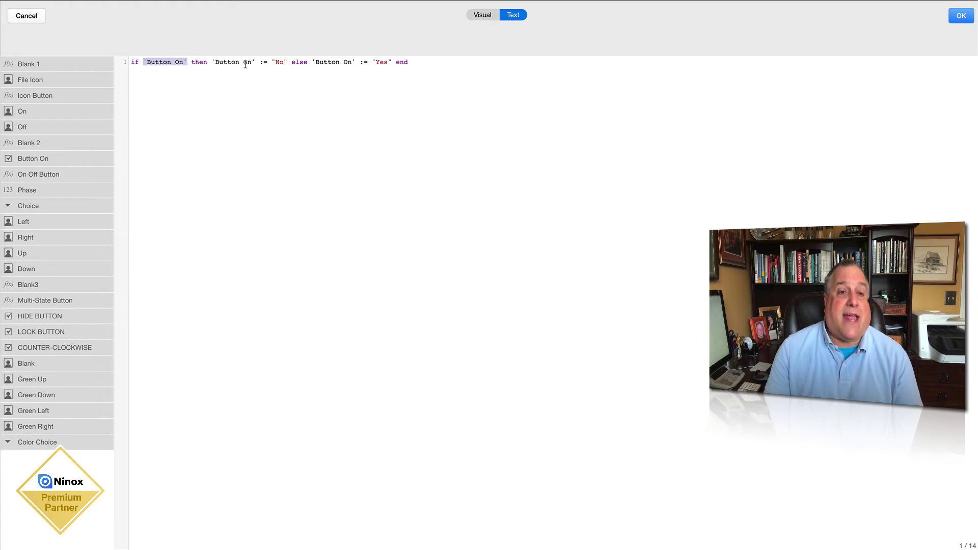
pyautogui.moveTo(212, 60); pyautogui.dragTo(281, 65)
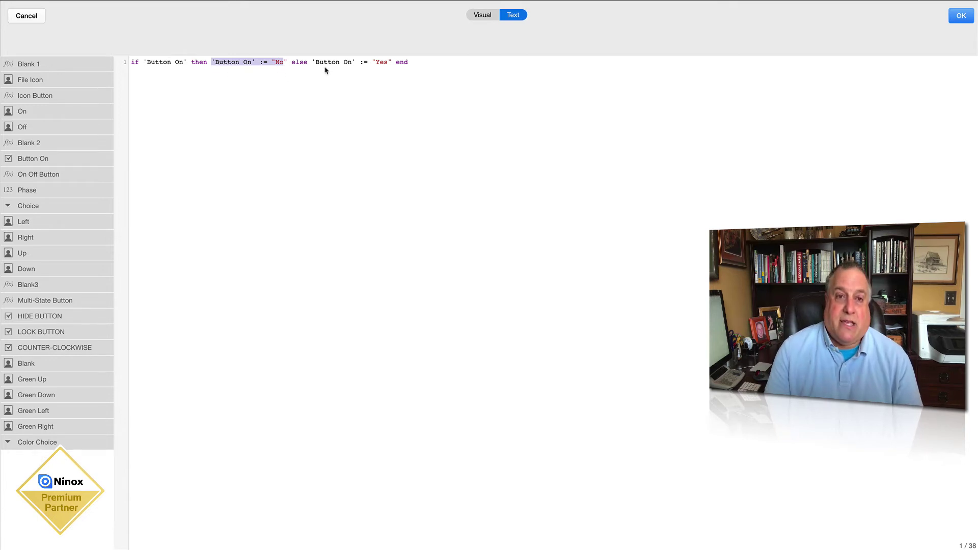
pyautogui.moveTo(311, 62); pyautogui.dragTo(392, 63)
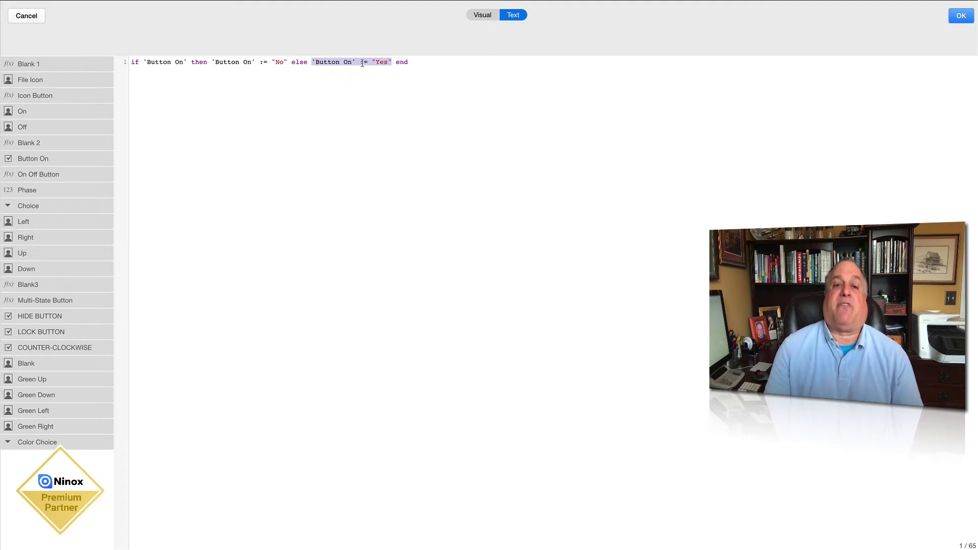
pyautogui.click(962, 16)
pyautogui.click(625, 323)
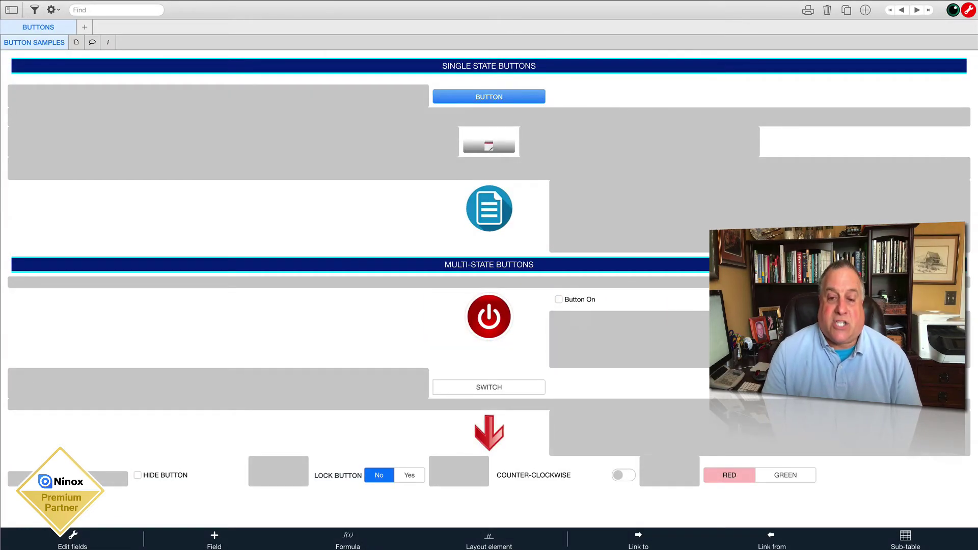
# Test the on-click script by switching the power button between on and off several times.
pyautogui.click(482, 308)
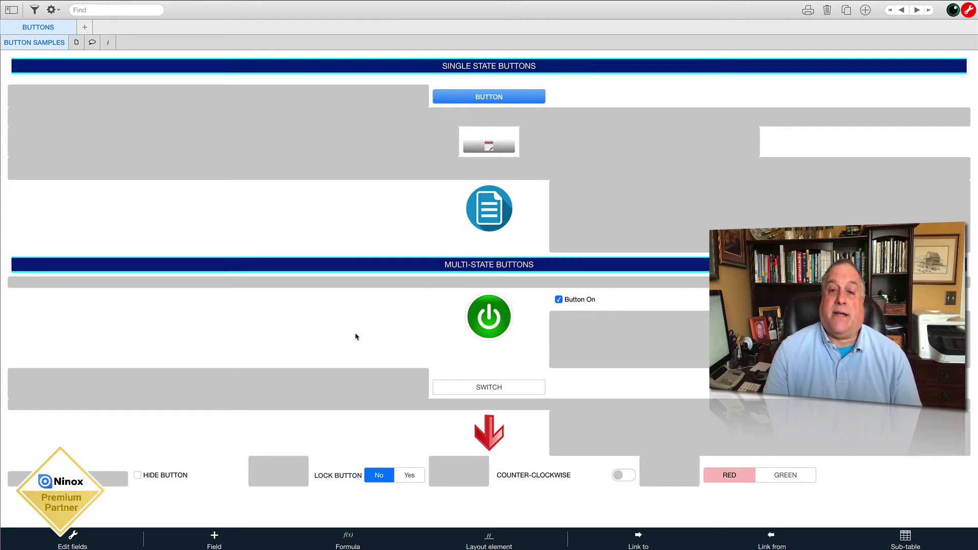
pyautogui.click(490, 311)
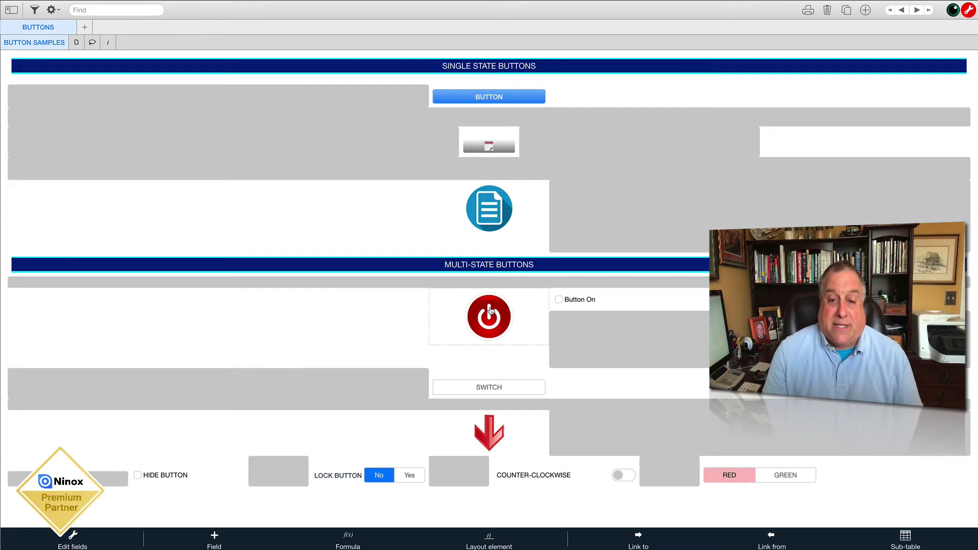
pyautogui.click(491, 310)
pyautogui.click(490, 310)
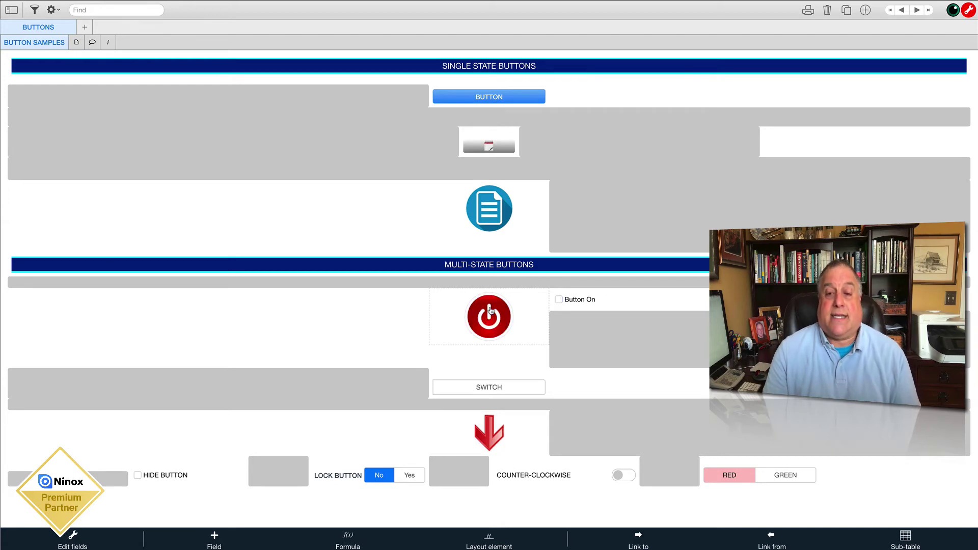
pyautogui.click(491, 311)
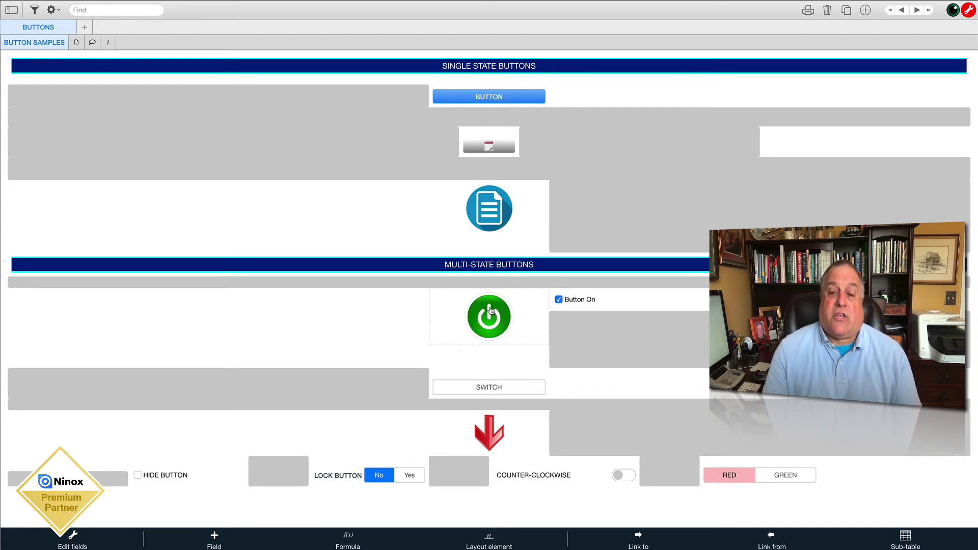
pyautogui.click(491, 310)
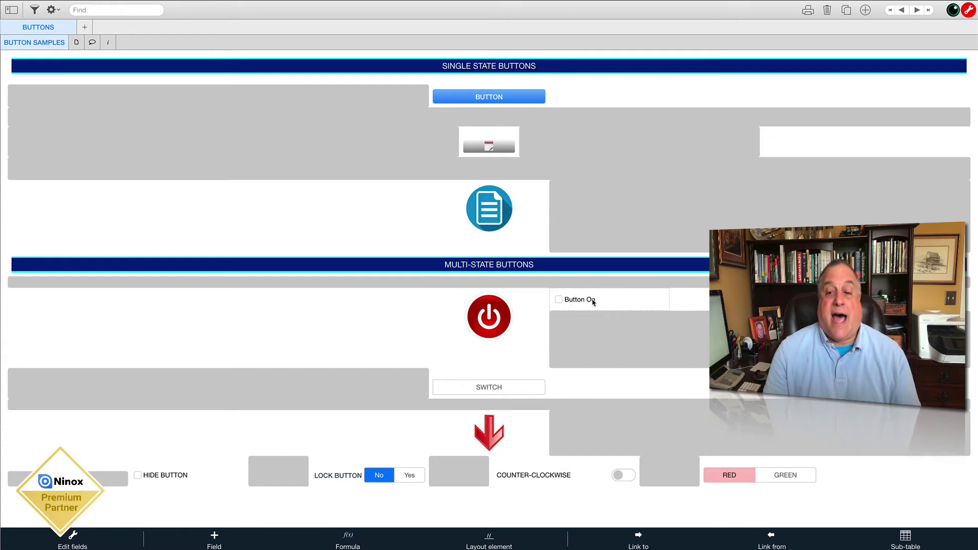
pyautogui.click(481, 314)
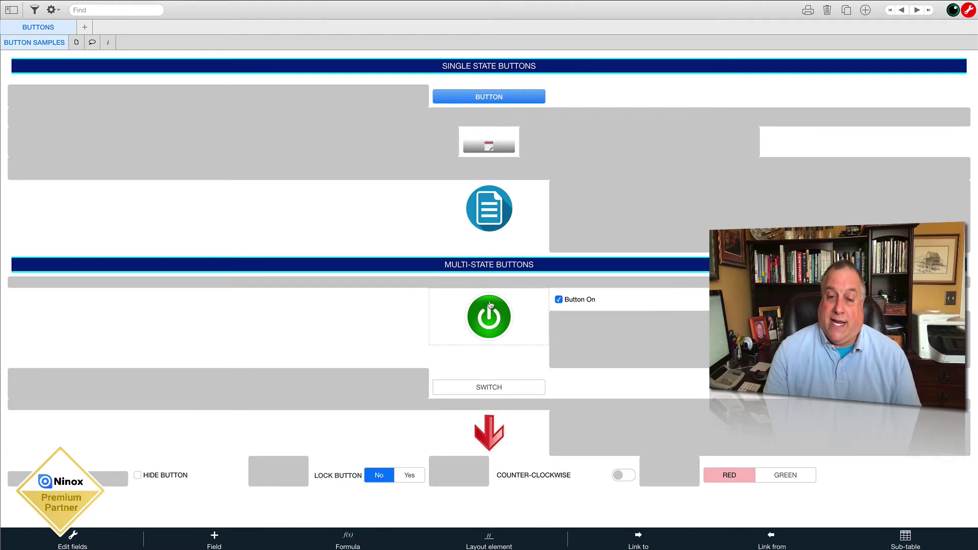
# Examine the On Off Button's display formula that chooses the On or Off image, and switch the button off.
pyautogui.click(541, 289)
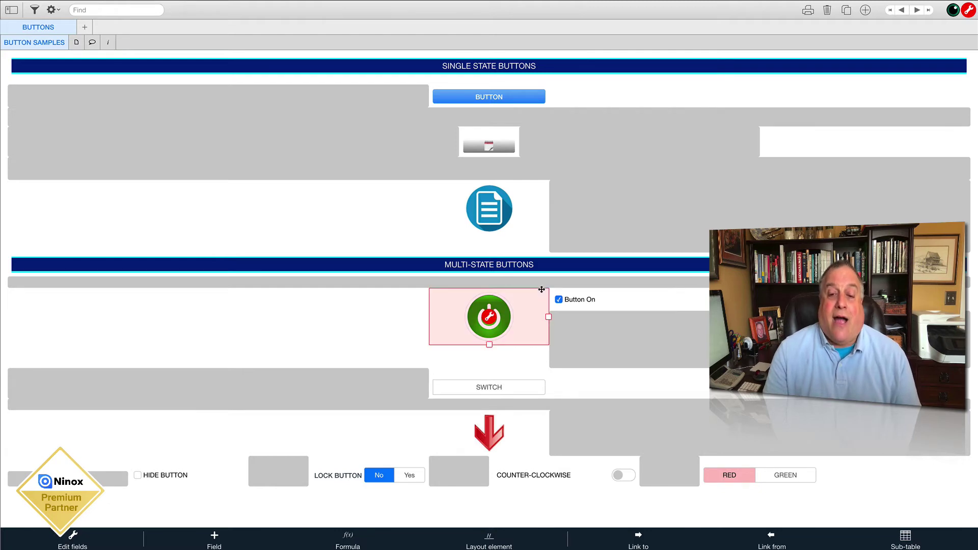
pyautogui.click(490, 318)
pyautogui.click(427, 132)
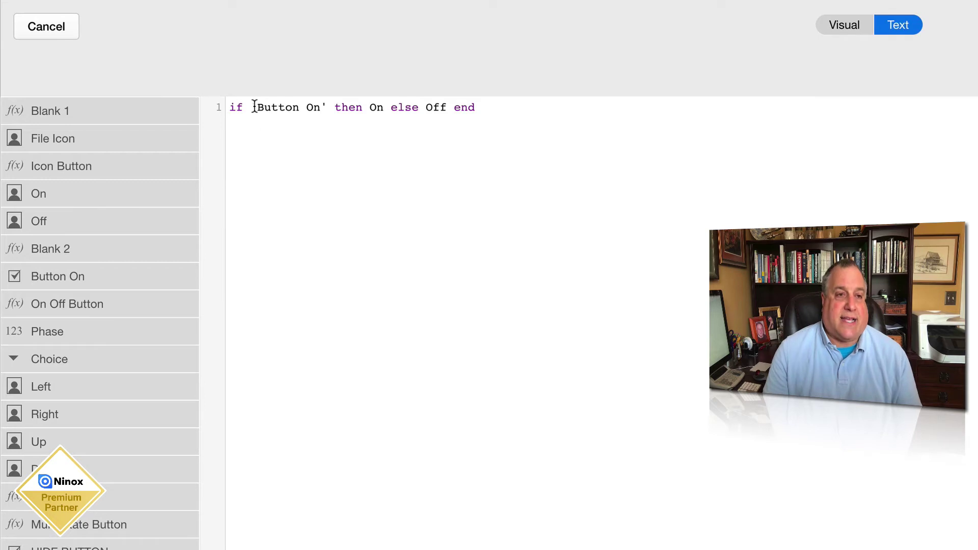
pyautogui.moveTo(251, 107); pyautogui.dragTo(383, 108)
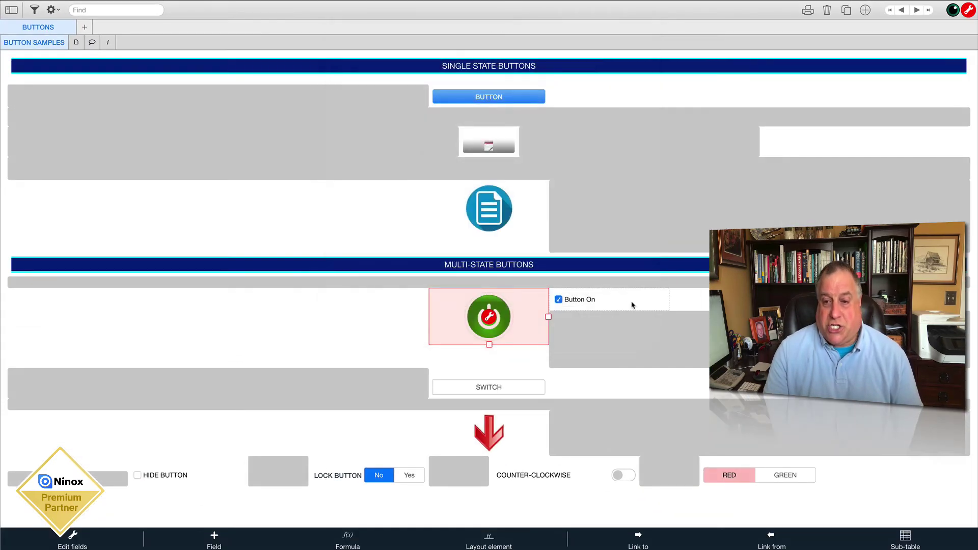
pyautogui.click(700, 297)
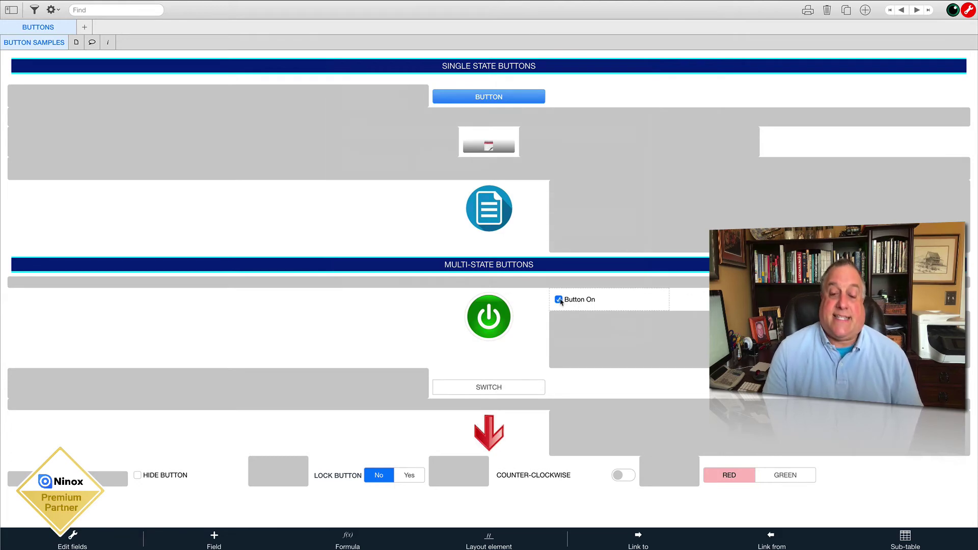
pyautogui.click(524, 304)
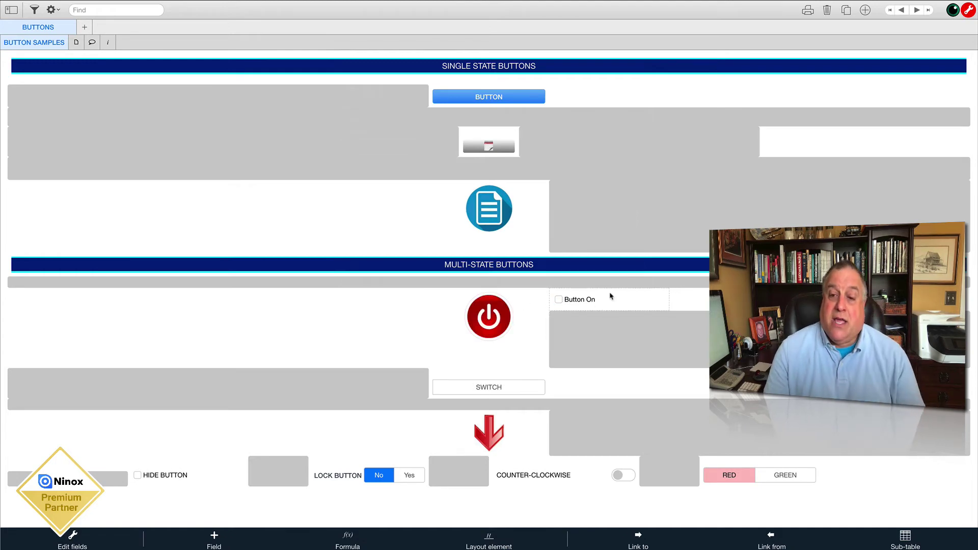
# Hide the Button On field by setting its display condition to null, save the changes and leave edit mode.
pyautogui.click(611, 301)
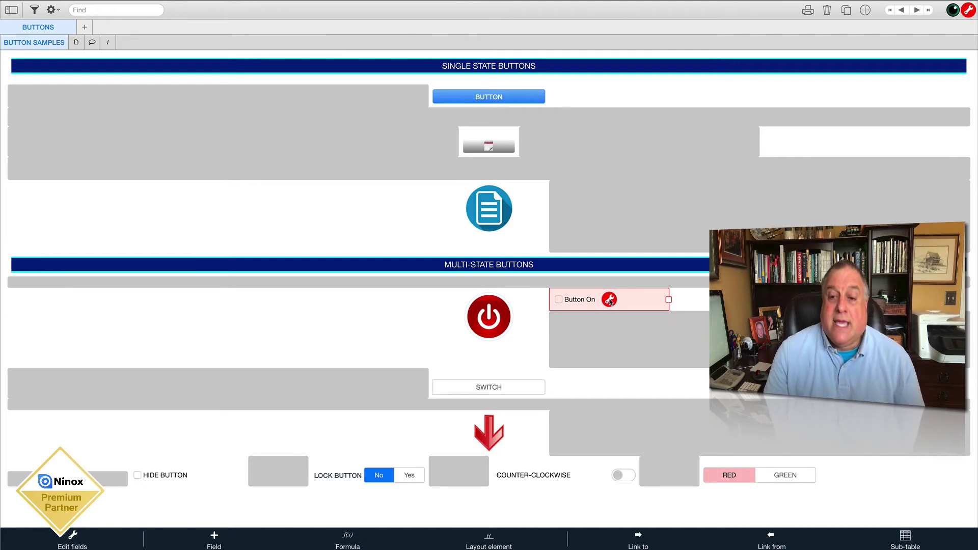
pyautogui.click(610, 301)
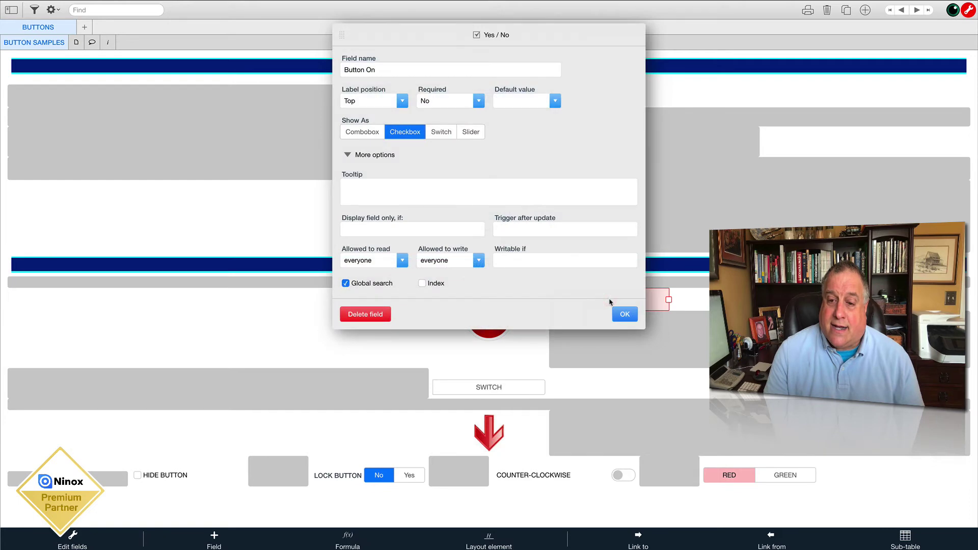
pyautogui.click(359, 233)
pyautogui.write('null')
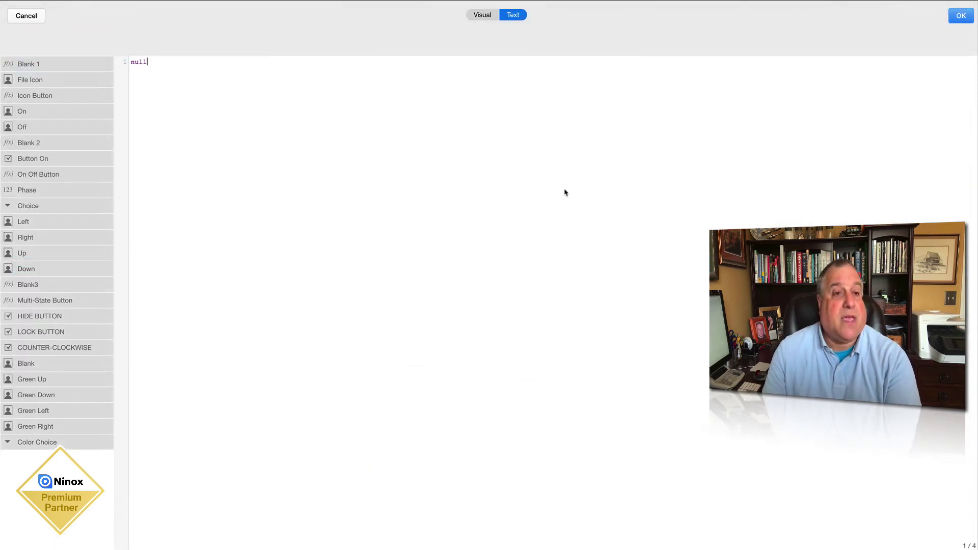
pyautogui.click(961, 15)
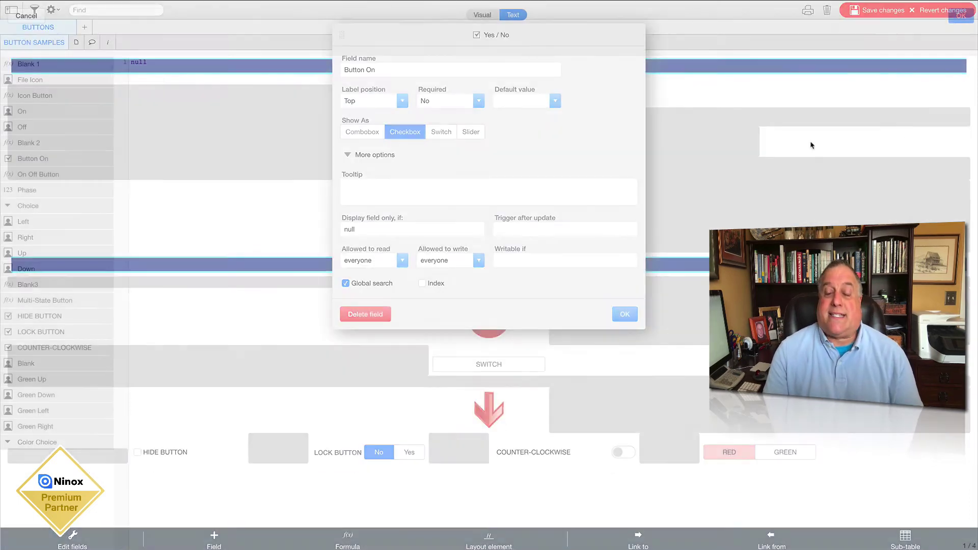
pyautogui.click(622, 314)
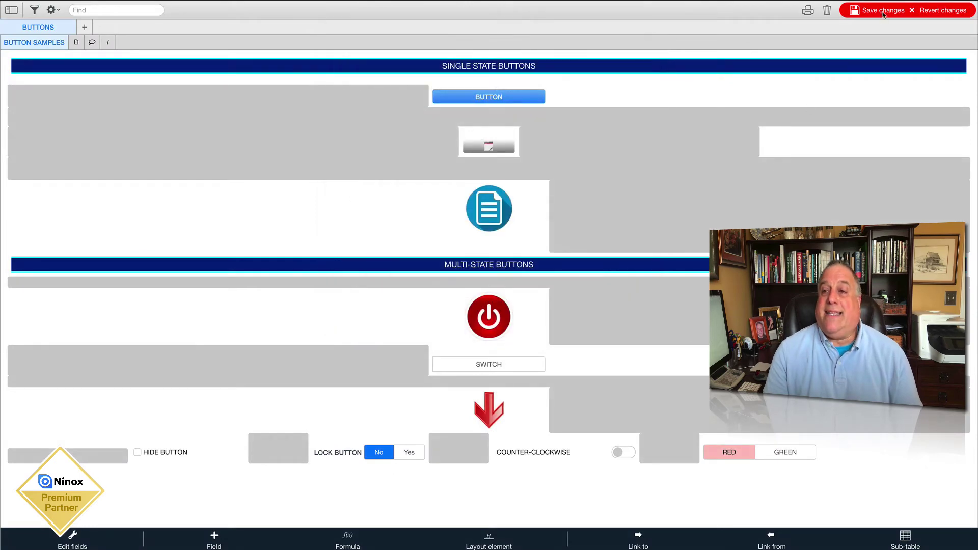
pyautogui.click(885, 14)
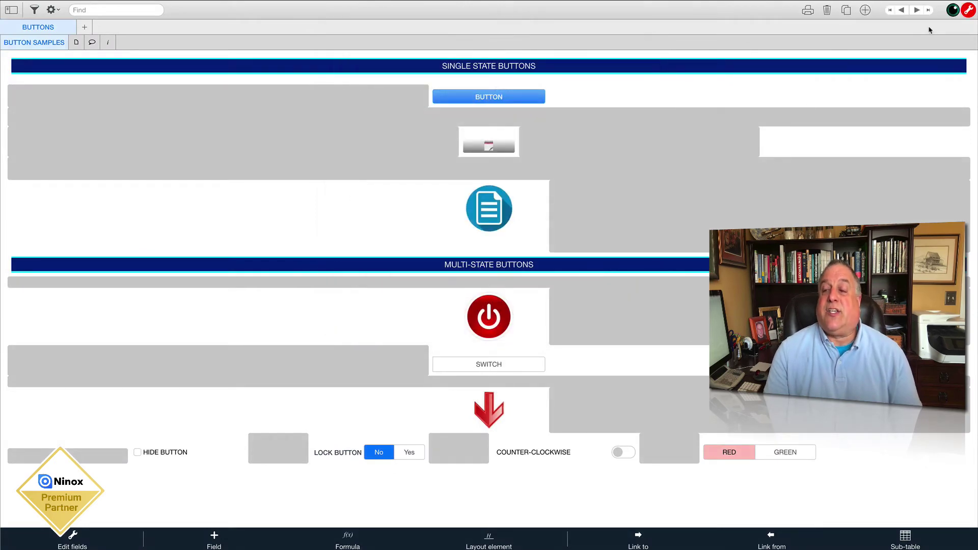
pyautogui.click(968, 13)
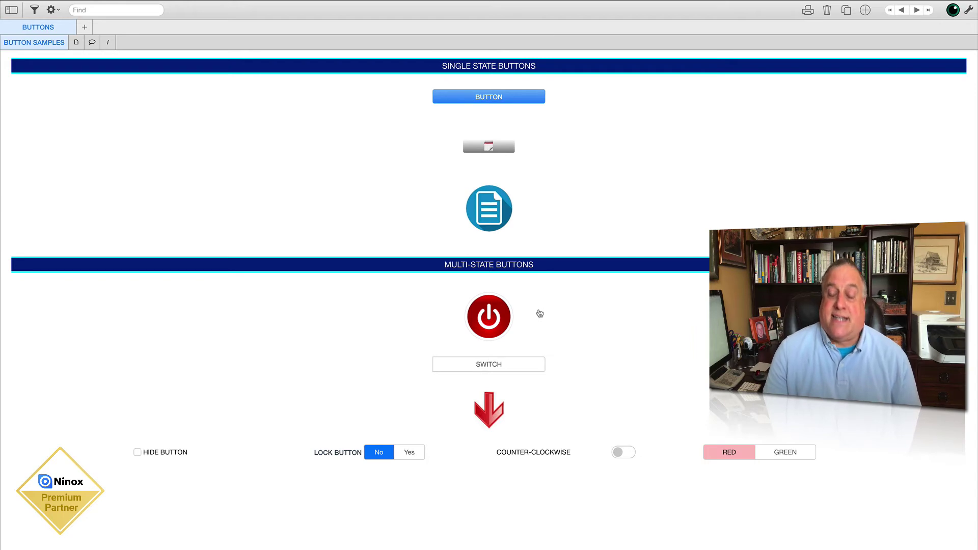
# Toggle the power button repeatedly to test it with the Button On field hidden.
pyautogui.click(480, 310)
pyautogui.click(479, 309)
pyautogui.click(479, 309)
pyautogui.click(479, 309)
pyautogui.click(479, 309)
pyautogui.click(479, 309)
pyautogui.click(479, 309)
pyautogui.click(479, 309)
pyautogui.click(479, 310)
pyautogui.click(479, 309)
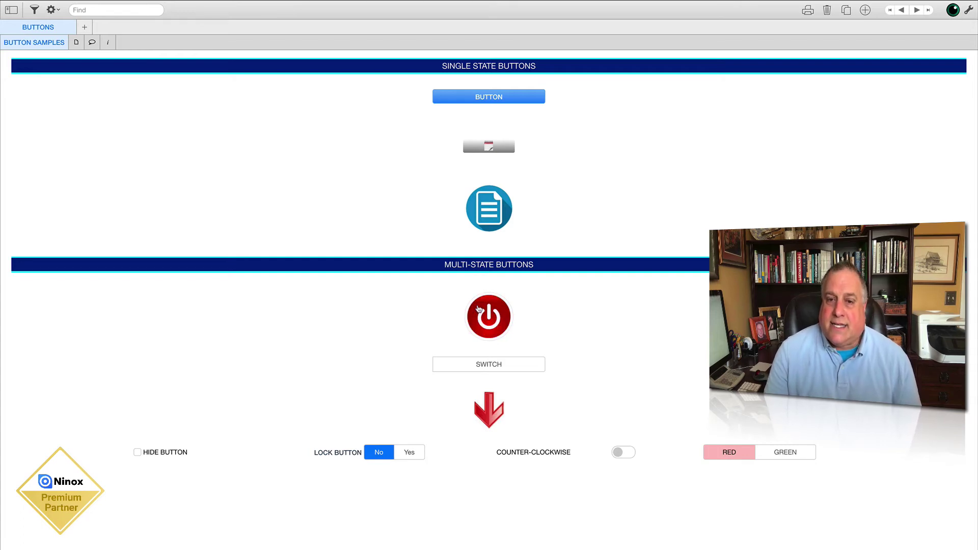
# Switch the power button on and off several times, ending in the off state.
pyautogui.click(479, 309)
pyautogui.click(479, 309)
pyautogui.click(479, 309)
pyautogui.click(479, 309)
pyautogui.click(479, 310)
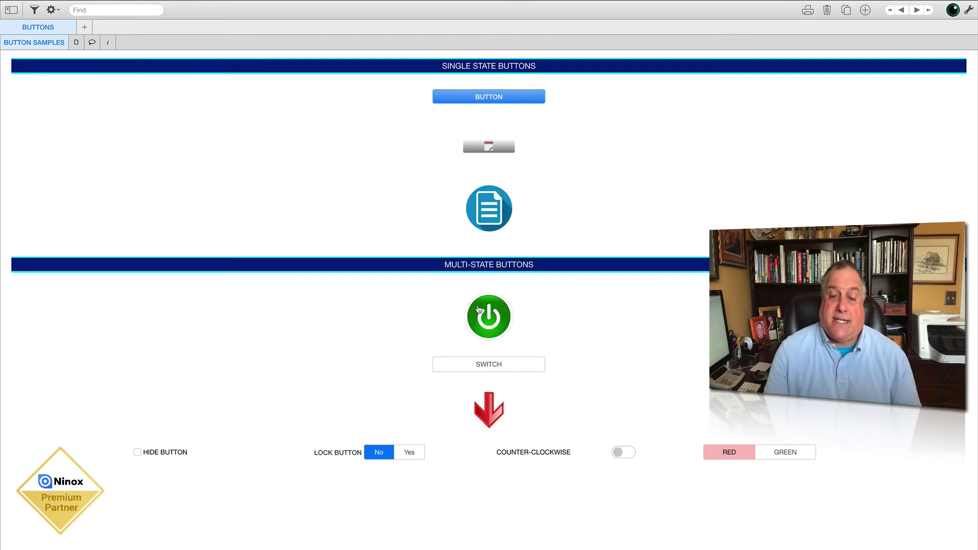
pyautogui.click(479, 309)
pyautogui.click(479, 309)
pyautogui.click(479, 310)
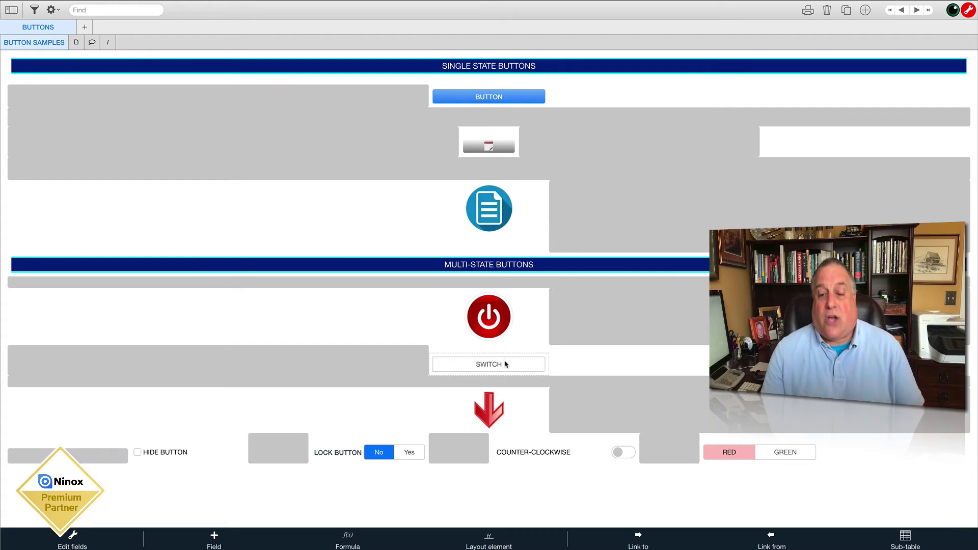
# Toggle the SWITCH button below the power button on and off in edit mode to try its two states.
pyautogui.click(505, 364)
pyautogui.click(507, 364)
pyautogui.click(508, 365)
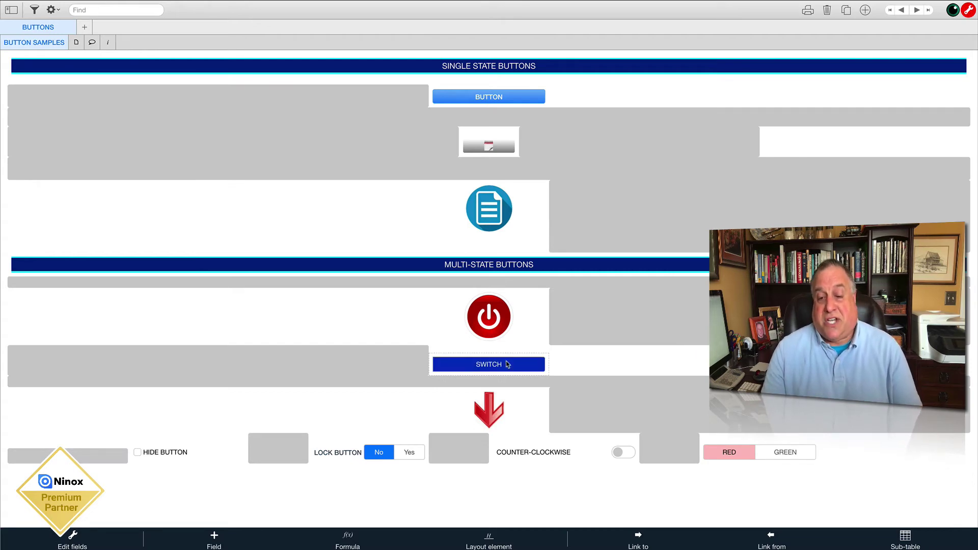
pyautogui.click(507, 364)
# Toggle the power button several times for comparison with the SWITCH button, leaving it on.
pyautogui.click(508, 322)
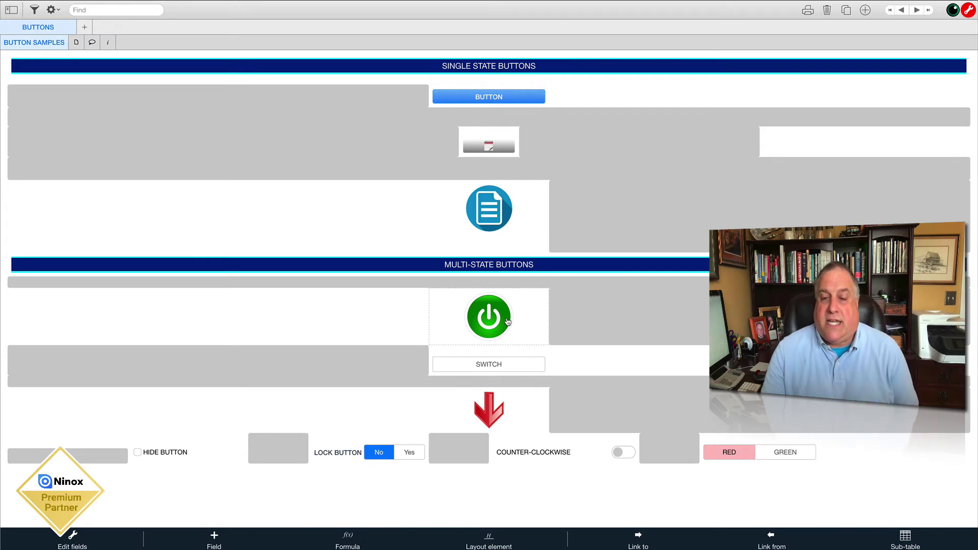
pyautogui.click(508, 322)
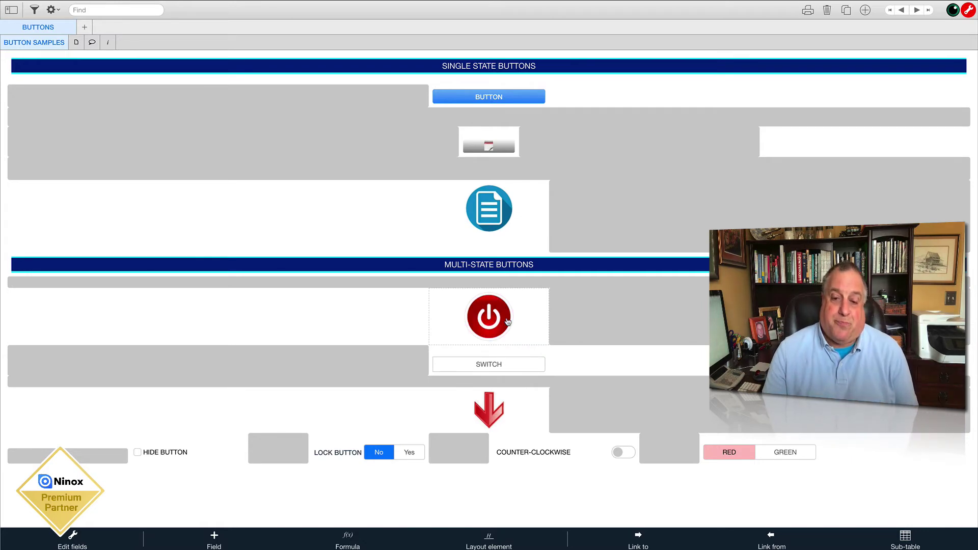
pyautogui.click(508, 322)
pyautogui.click(508, 322)
pyautogui.click(508, 322)
pyautogui.click(508, 322)
pyautogui.click(508, 322)
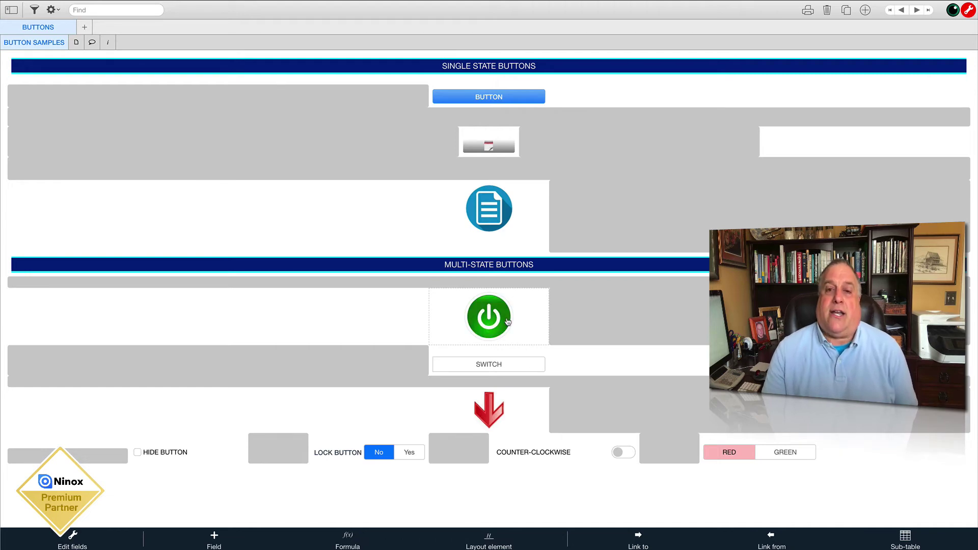
# Turn the SWITCH button on and off repeatedly to demonstrate its colour change, leaving it off.
pyautogui.click(522, 365)
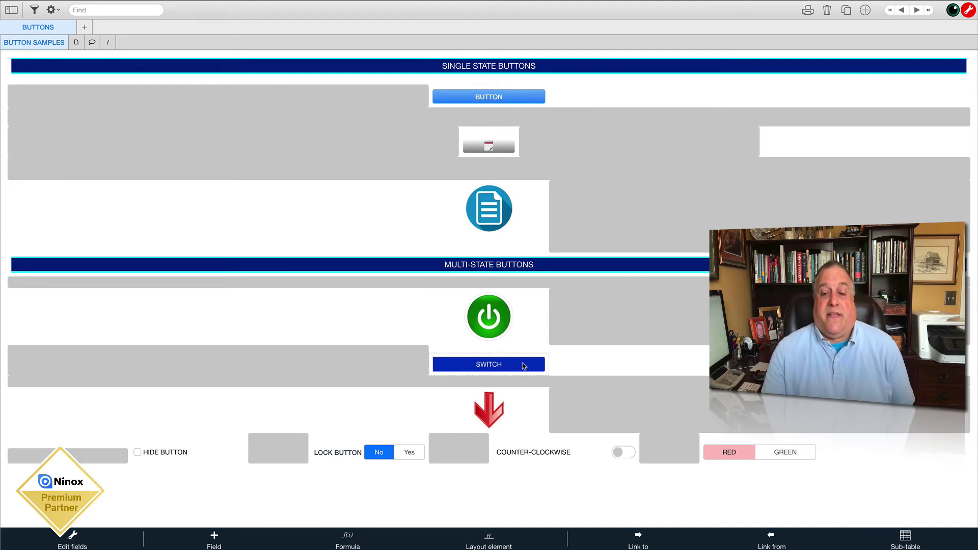
pyautogui.click(523, 367)
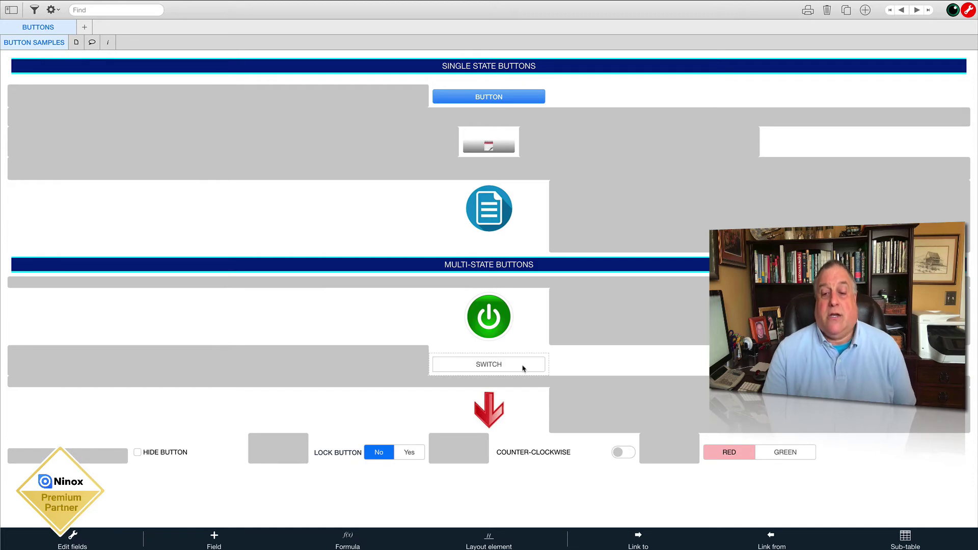
pyautogui.click(523, 368)
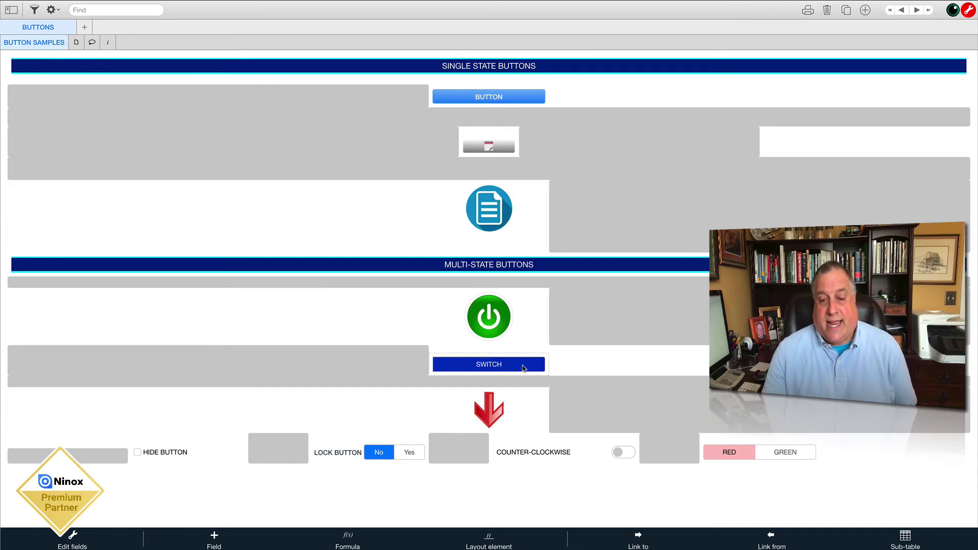
pyautogui.click(522, 368)
pyautogui.click(522, 368)
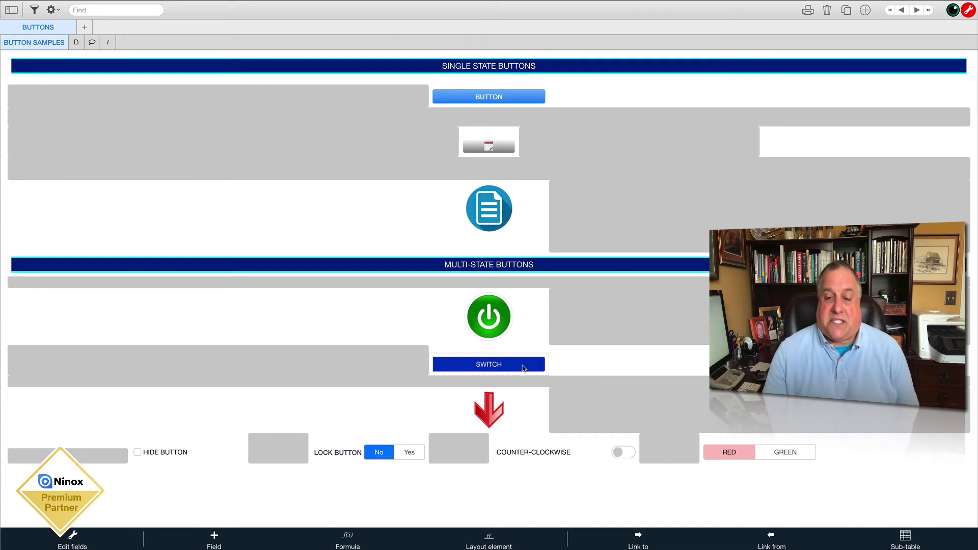
pyautogui.click(522, 367)
pyautogui.click(522, 368)
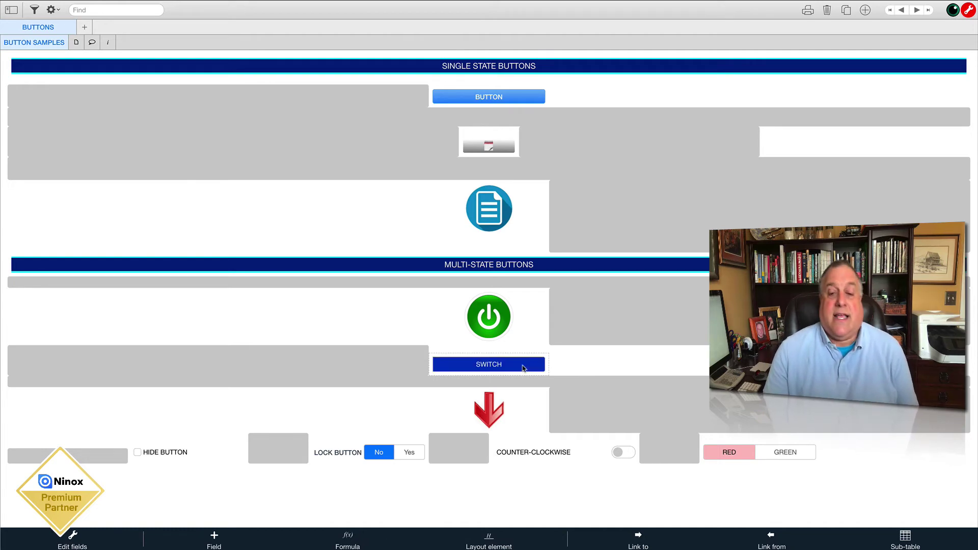
pyautogui.click(522, 368)
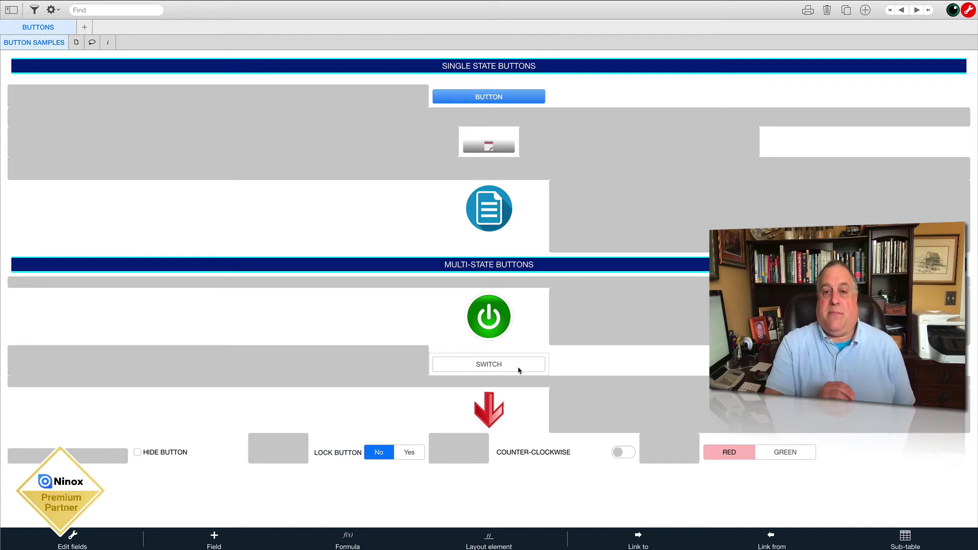
# Review the Choice field's settings and set the SWITCH value's colour to red.
pyautogui.click(519, 357)
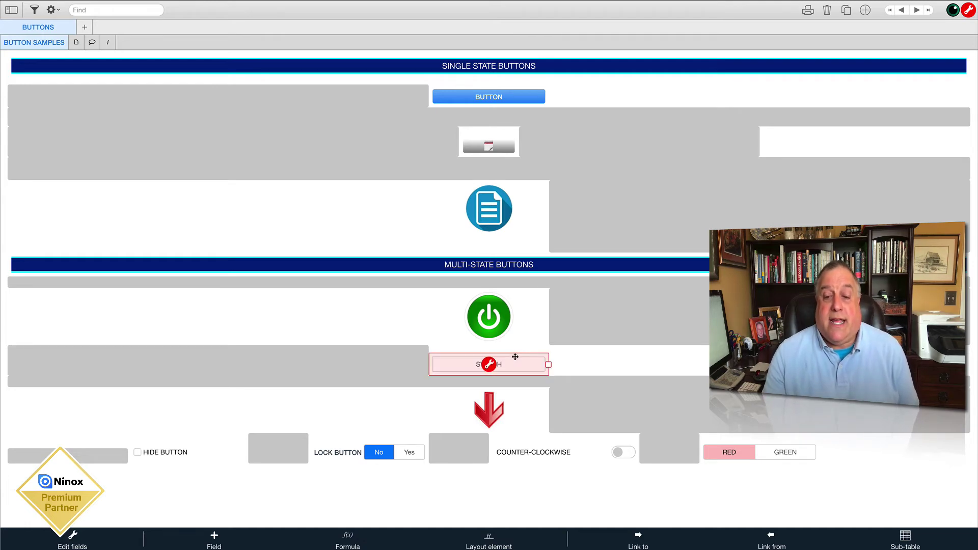
pyautogui.click(490, 364)
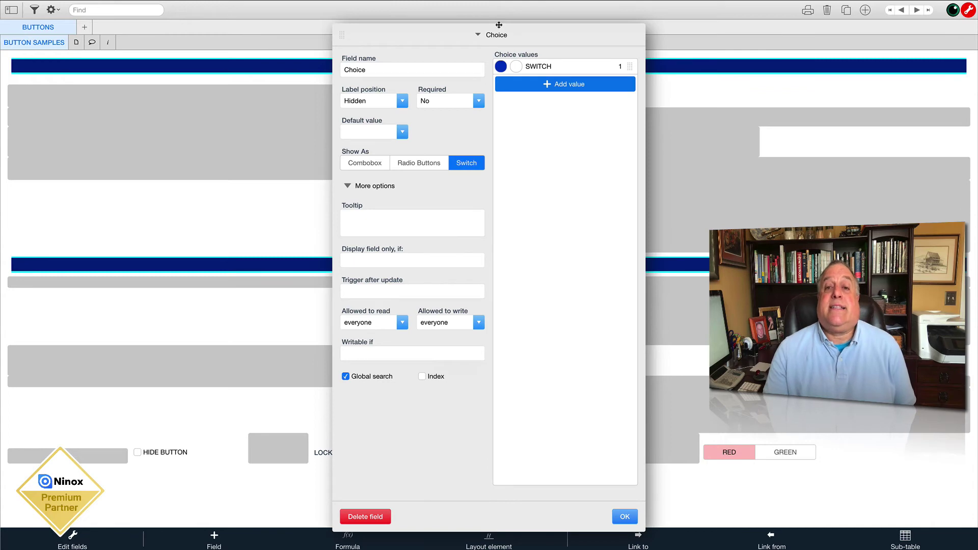
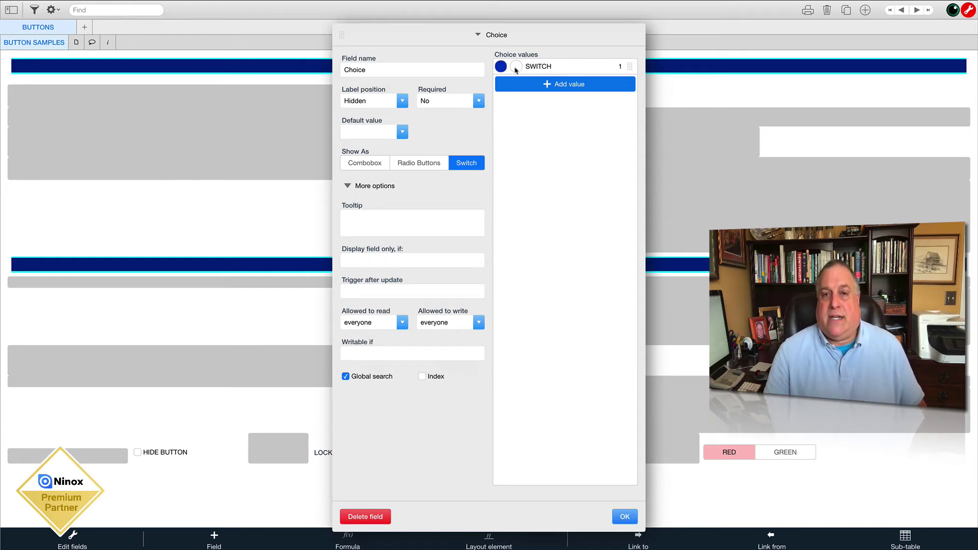
pyautogui.click(624, 517)
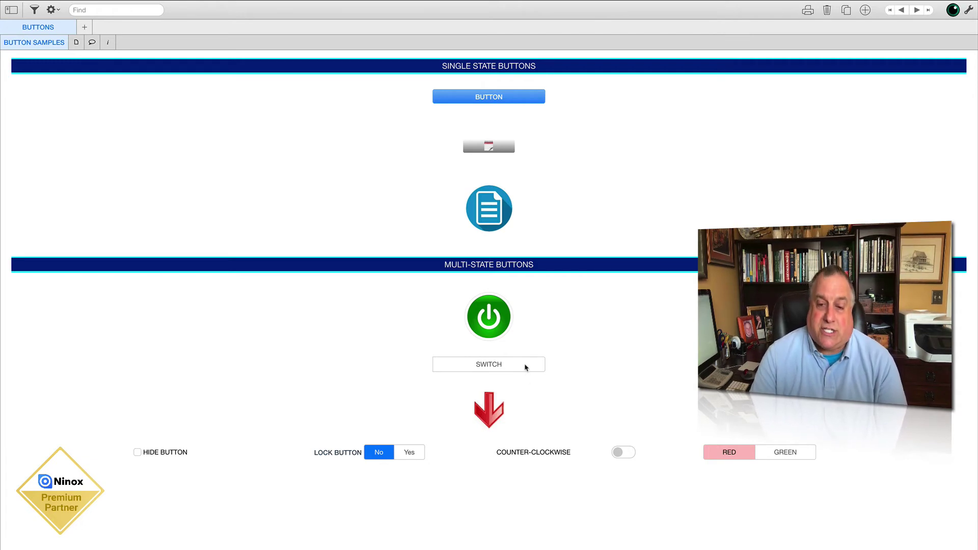
# Test the red SWITCH button on and off, and toggle the power button until it is off.
pyautogui.click(525, 367)
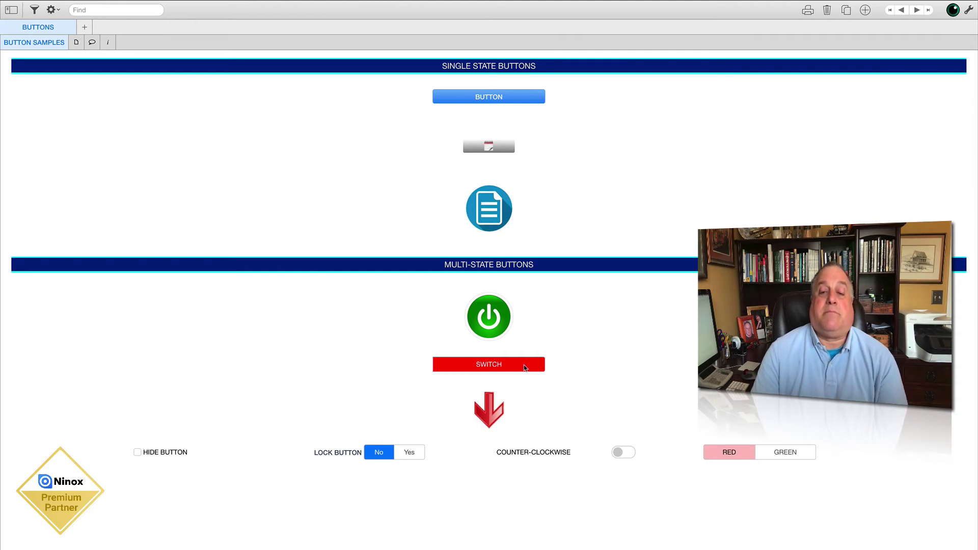
pyautogui.click(525, 368)
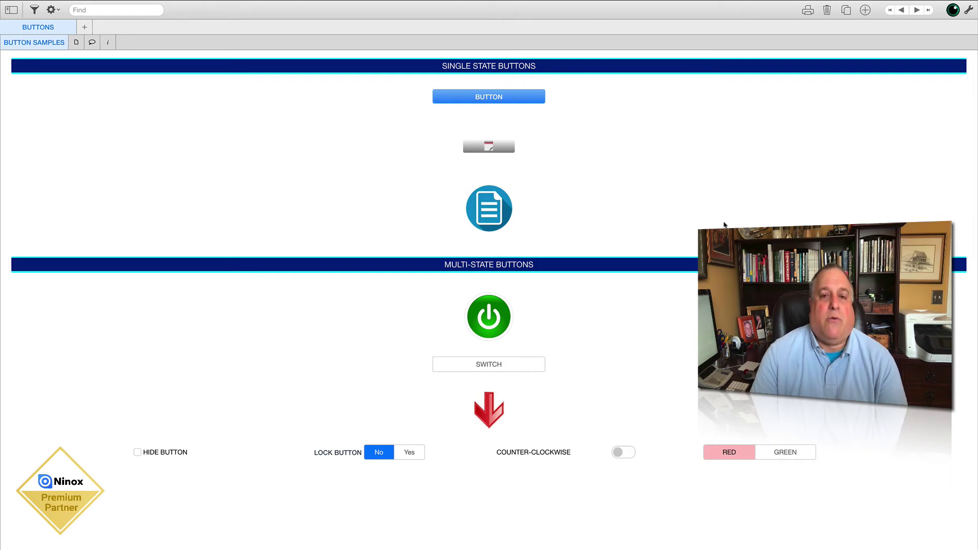
pyautogui.click(501, 309)
pyautogui.click(502, 309)
pyautogui.click(501, 309)
pyautogui.click(502, 310)
pyautogui.click(502, 311)
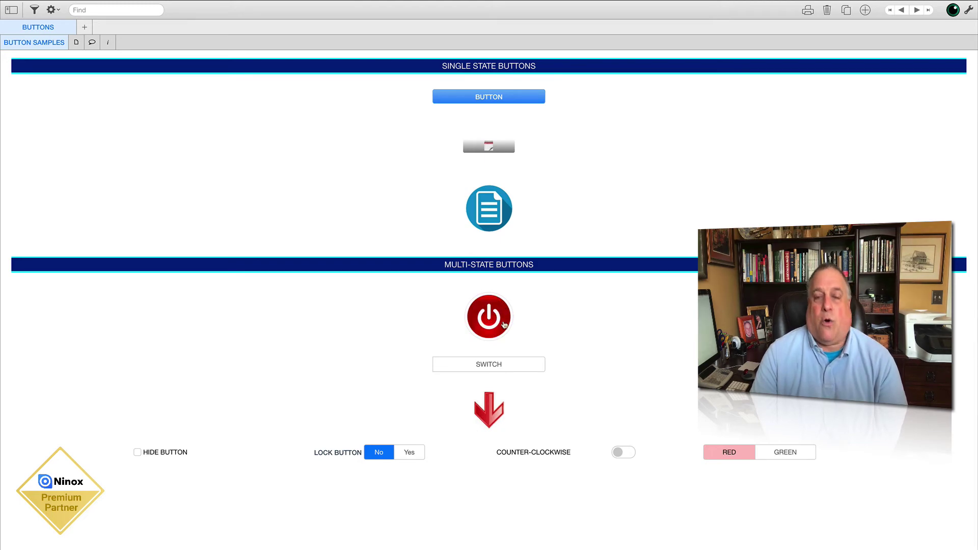
# Change the colour of the Choice field's SWITCH value to cyan from the palette, save the changes and leave edit mode.
pyautogui.click(969, 10)
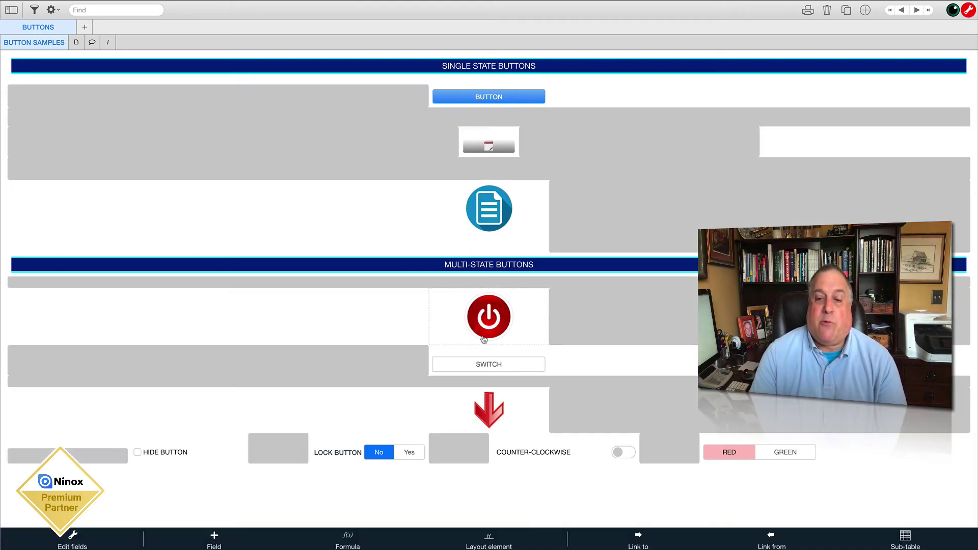
pyautogui.click(482, 357)
pyautogui.doubleClick(487, 371)
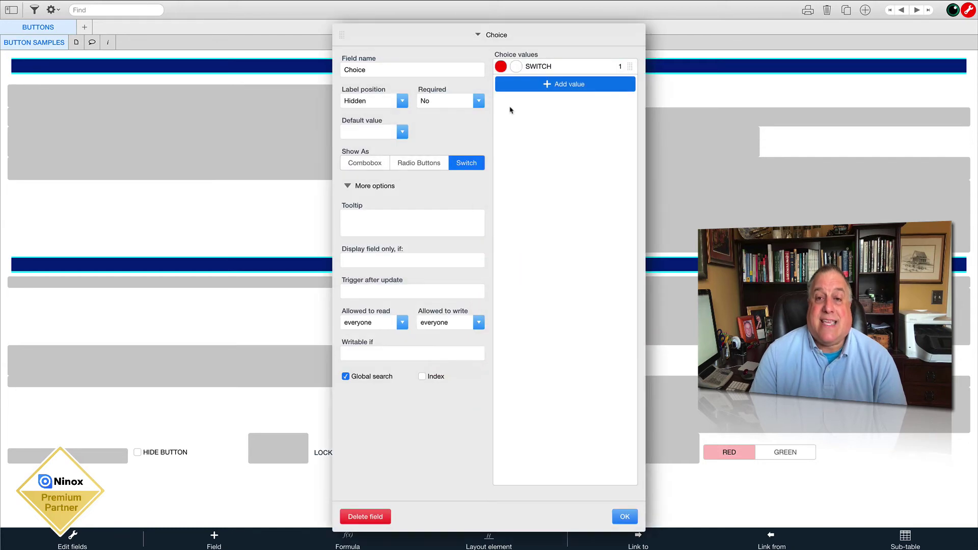
pyautogui.click(501, 66)
pyautogui.click(589, 187)
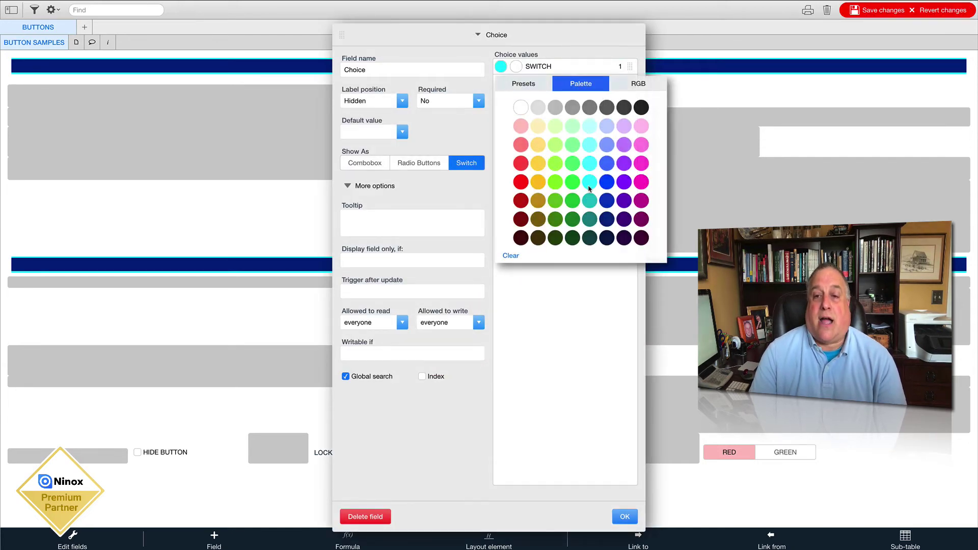
pyautogui.click(625, 516)
pyautogui.click(922, 13)
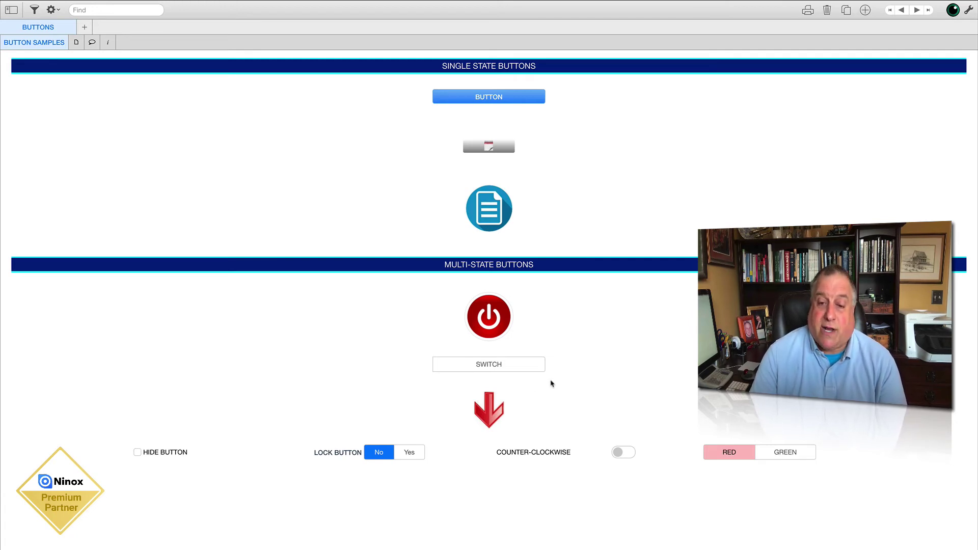
# Toggle the SWITCH button on and off several times to test its cyan on-state, leaving it off.
pyautogui.click(522, 367)
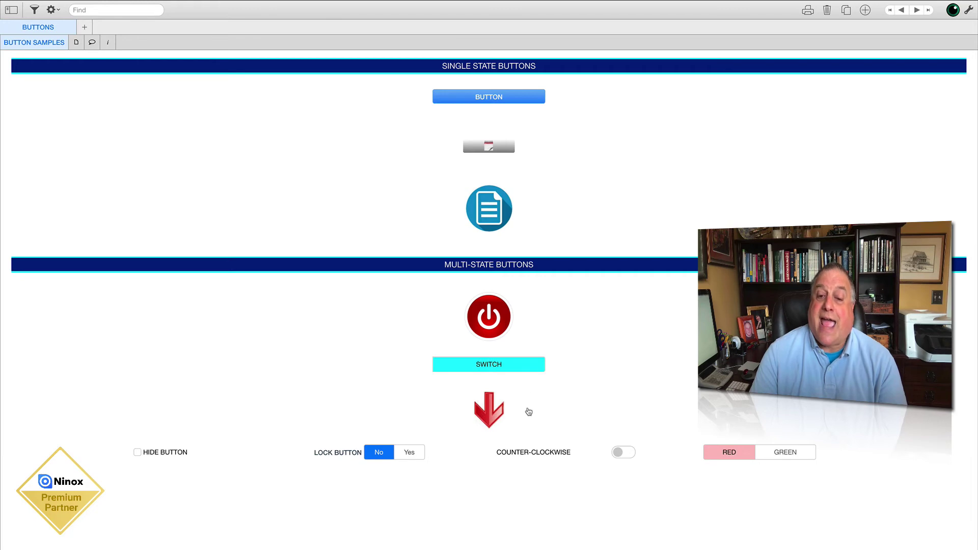
pyautogui.click(528, 366)
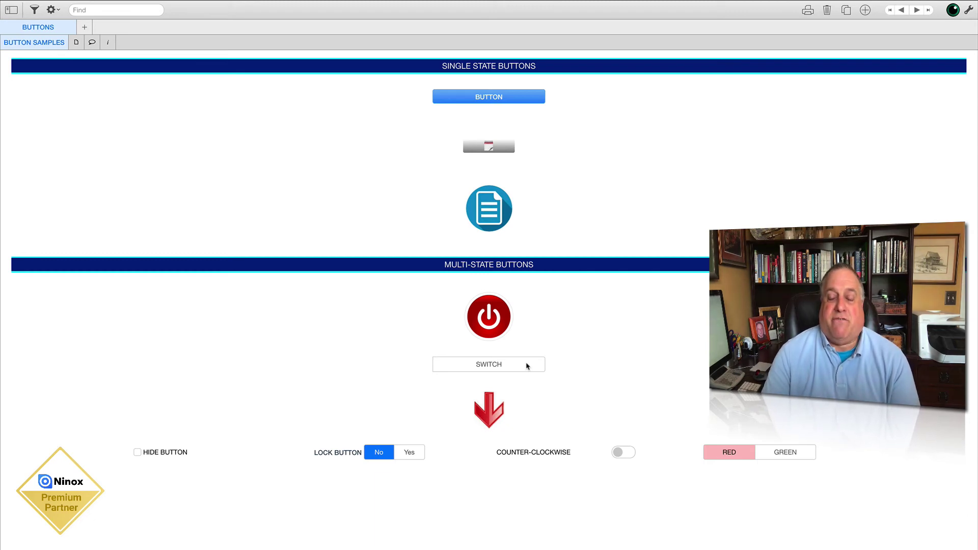
pyautogui.click(527, 366)
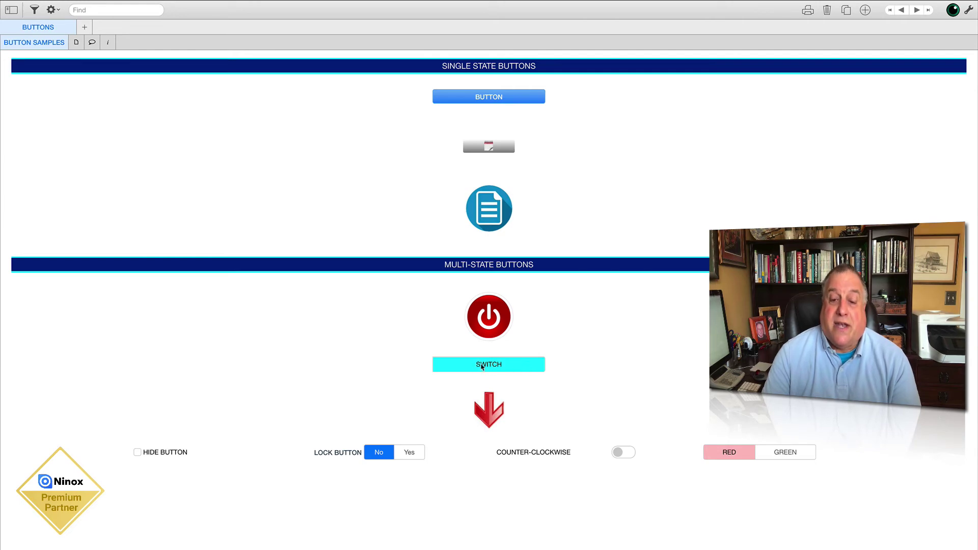
pyautogui.click(509, 367)
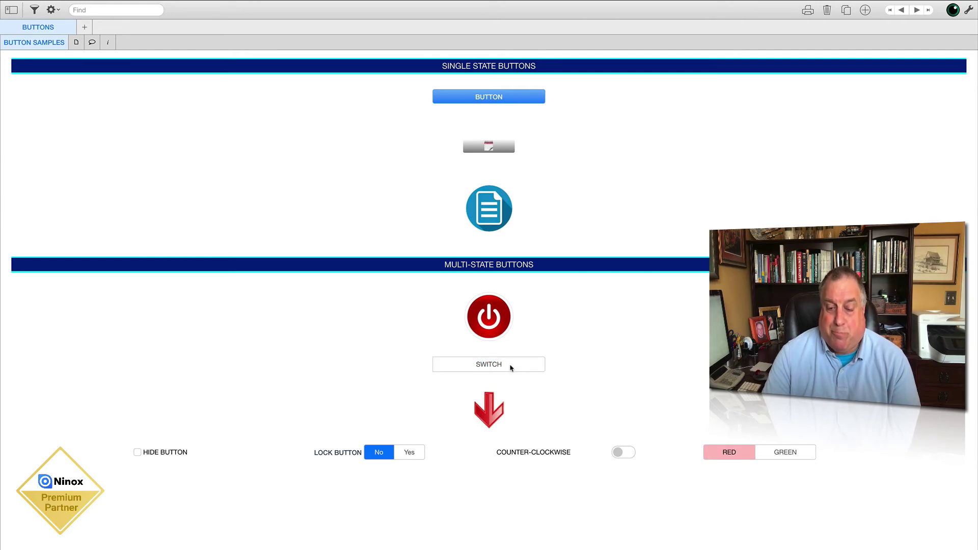
pyautogui.click(517, 367)
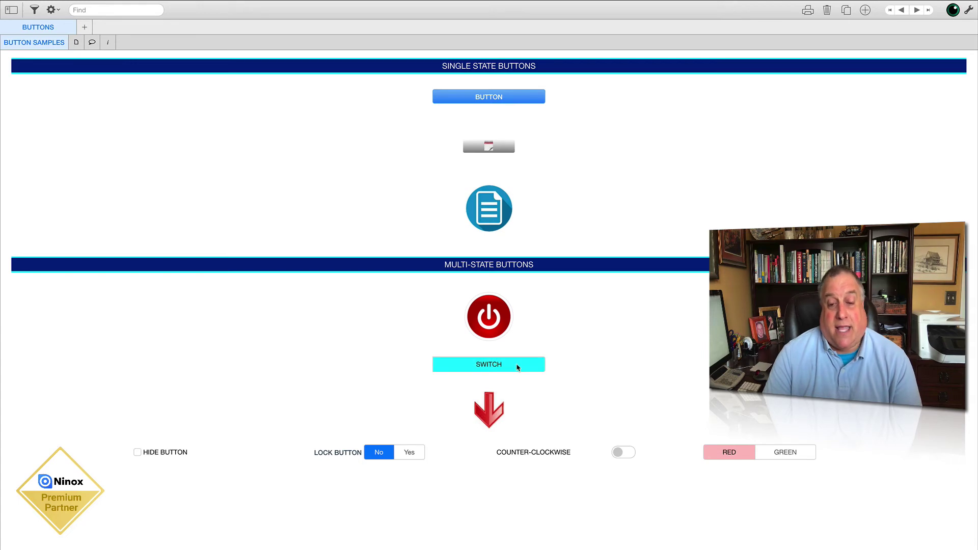
pyautogui.click(517, 367)
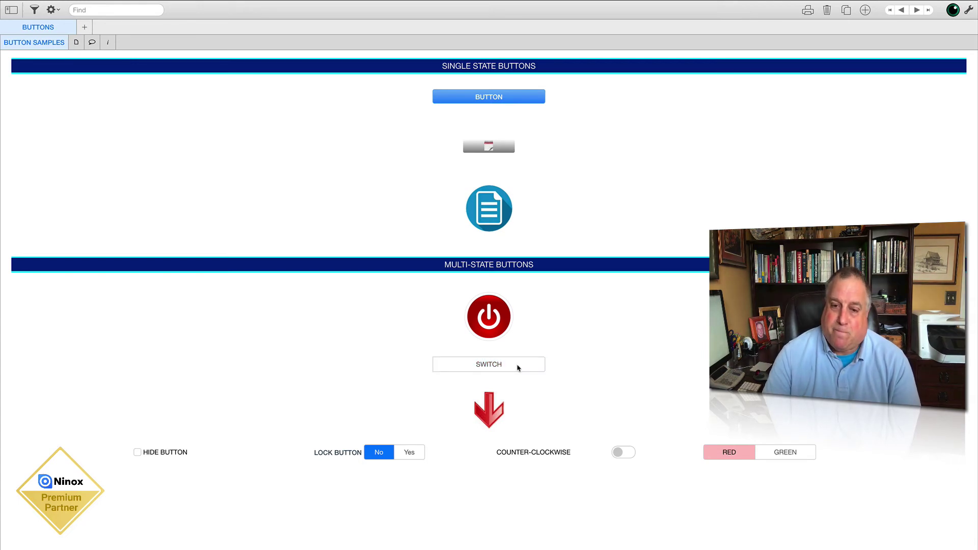
# Compare the two button types by toggling the power button and the SWITCH button, leaving both off.
pyautogui.click(508, 326)
pyautogui.click(508, 326)
pyautogui.click(508, 326)
pyautogui.click(508, 326)
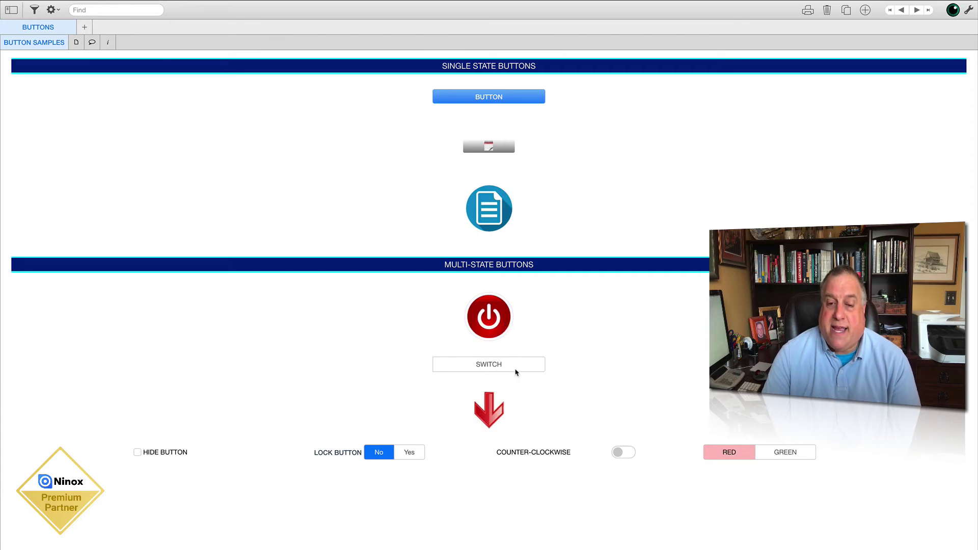
pyautogui.click(516, 368)
pyautogui.click(518, 367)
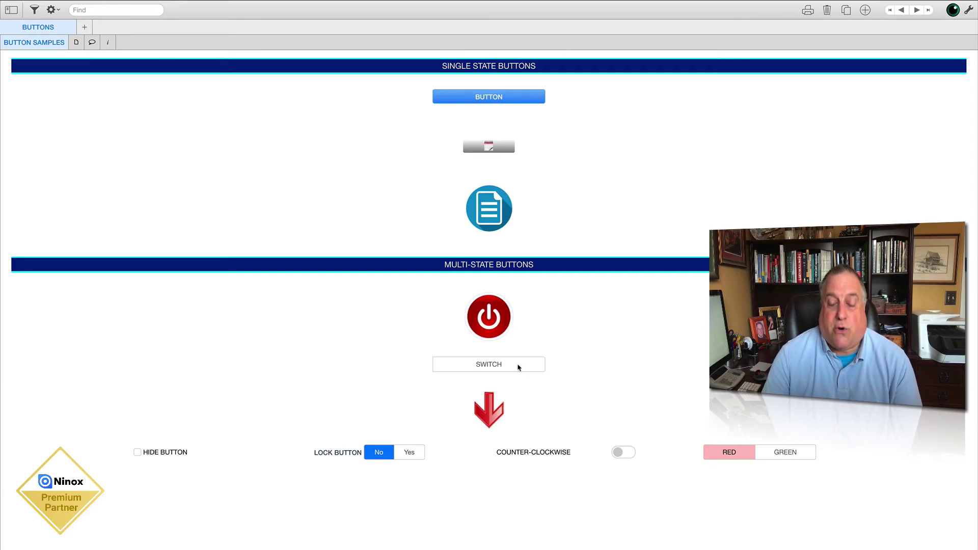
pyautogui.click(518, 367)
pyautogui.click(518, 367)
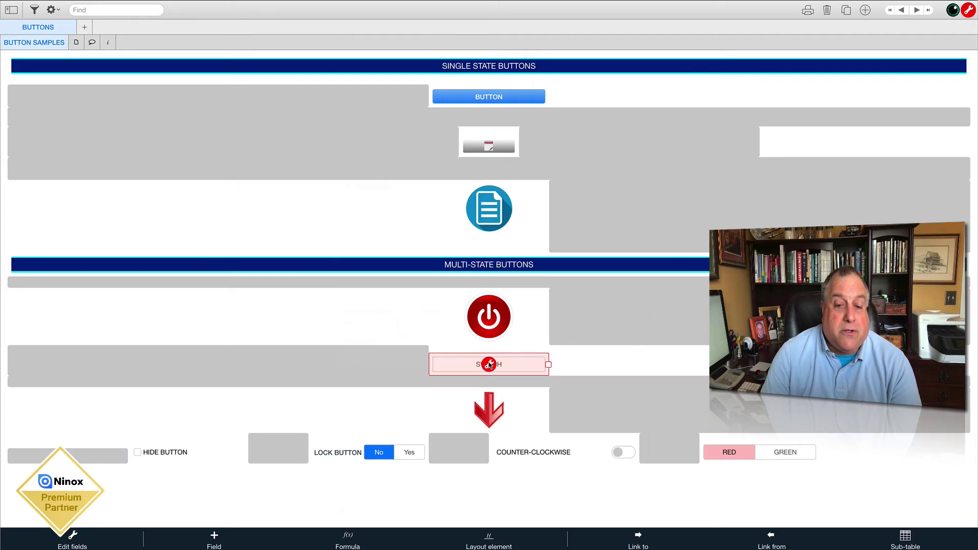
# Examine the SWITCH button's Choice field settings, including Trigger after update, and close them without edits.
pyautogui.click(489, 364)
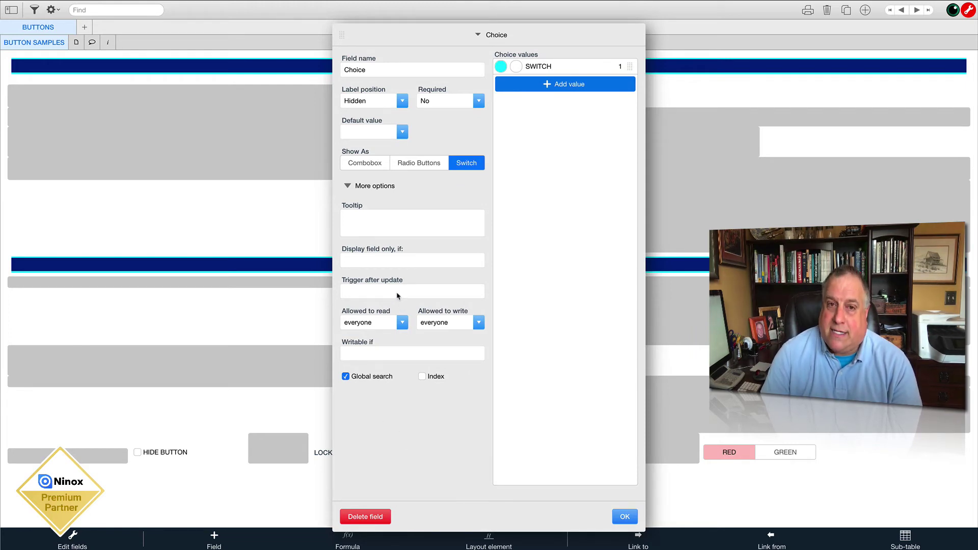
pyautogui.click(619, 517)
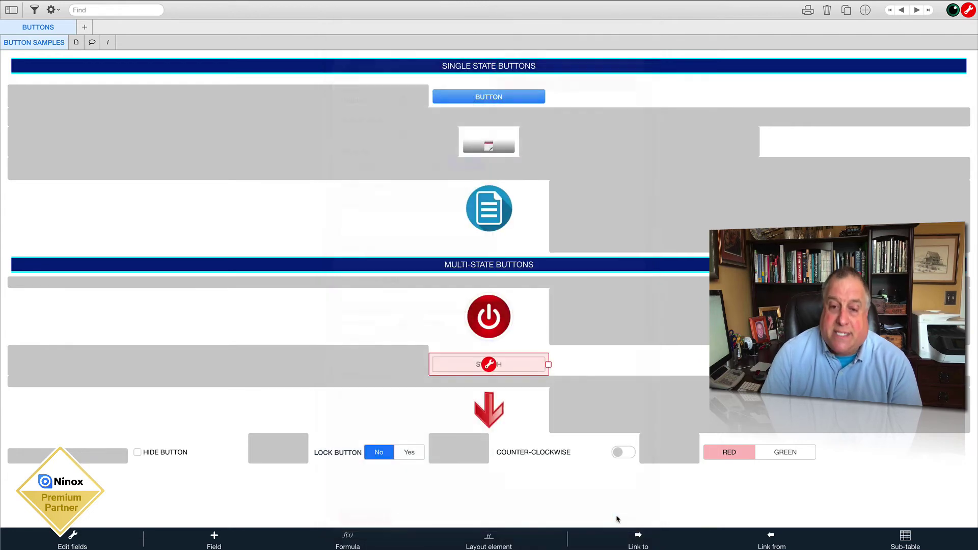
pyautogui.click(555, 507)
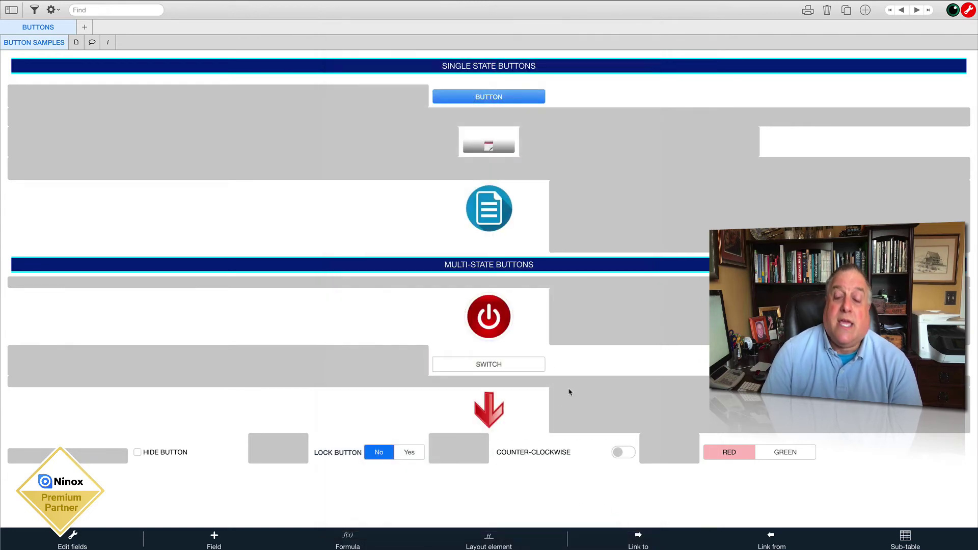
# Toggle the SWITCH button on and back off to compare its two states.
pyautogui.click(517, 364)
pyautogui.moveTo(970, 17)
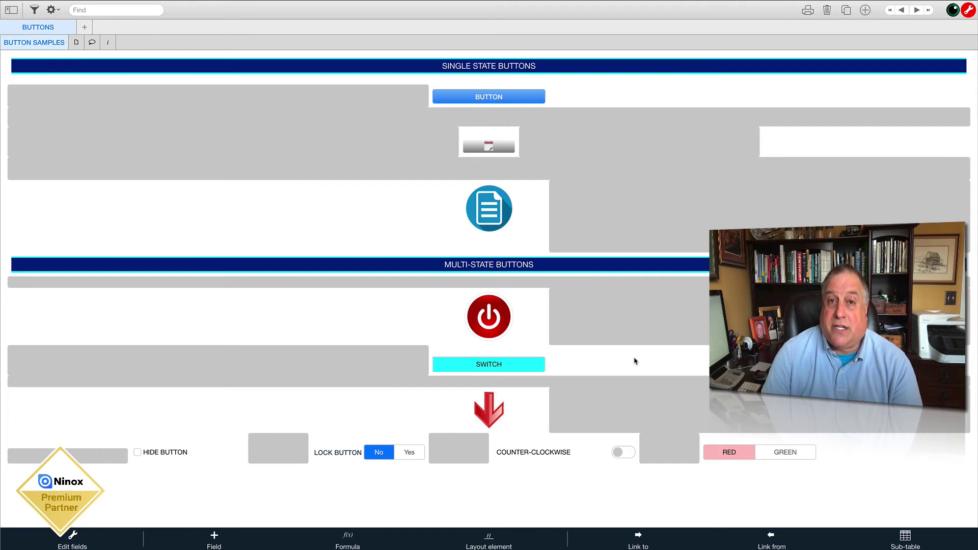
pyautogui.click(533, 364)
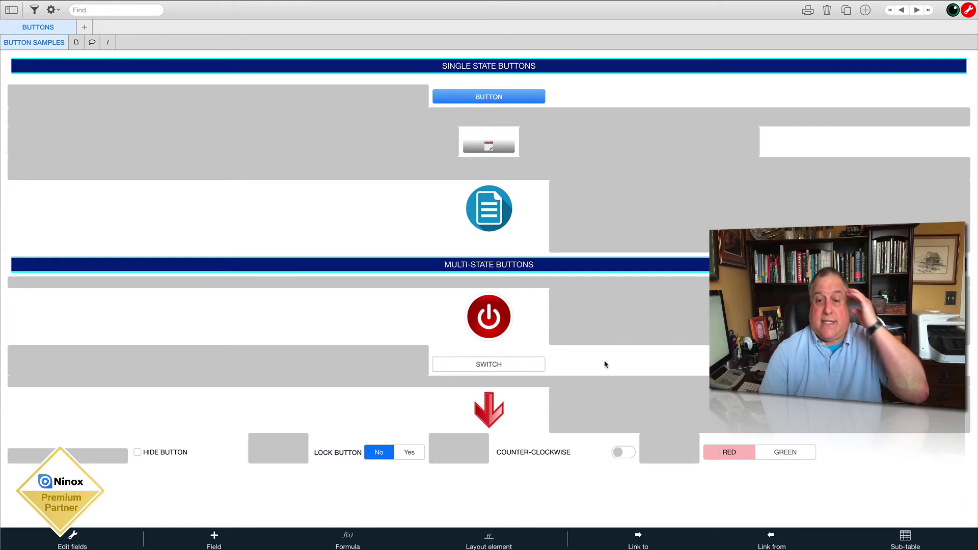
# Start a Trigger after update script on the SWITCH button's Choice field with the line "let bState := Choice".
pyautogui.click(527, 355)
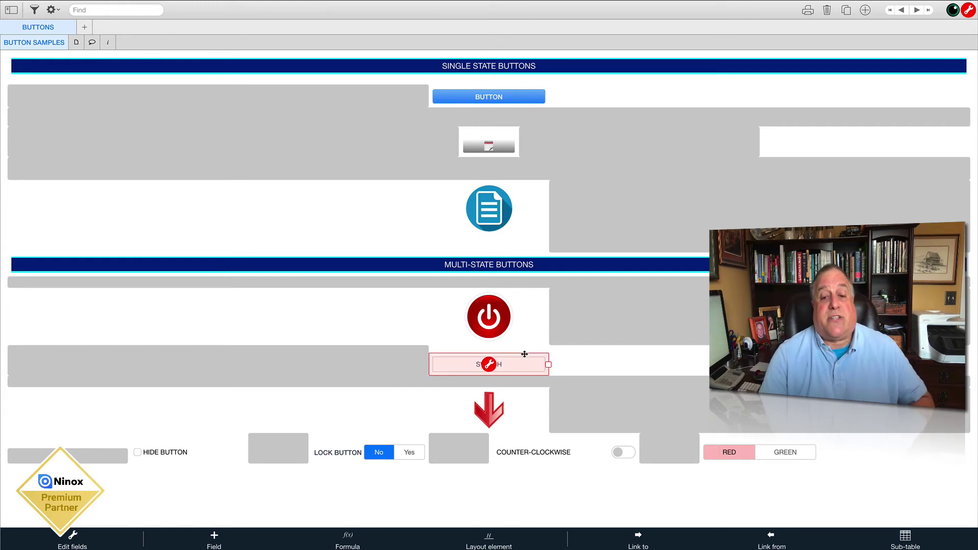
pyautogui.click(489, 364)
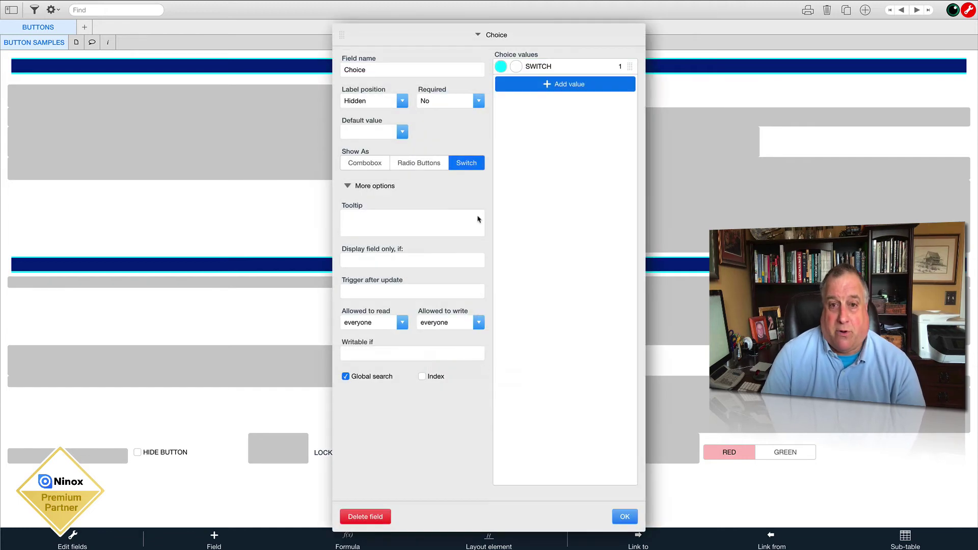
pyautogui.click(373, 291)
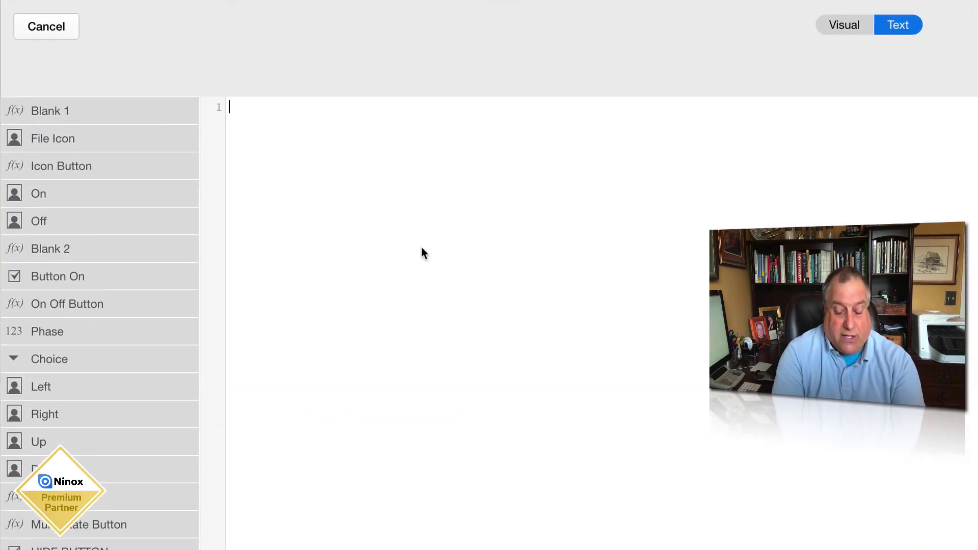
pyautogui.write('let bState :=')
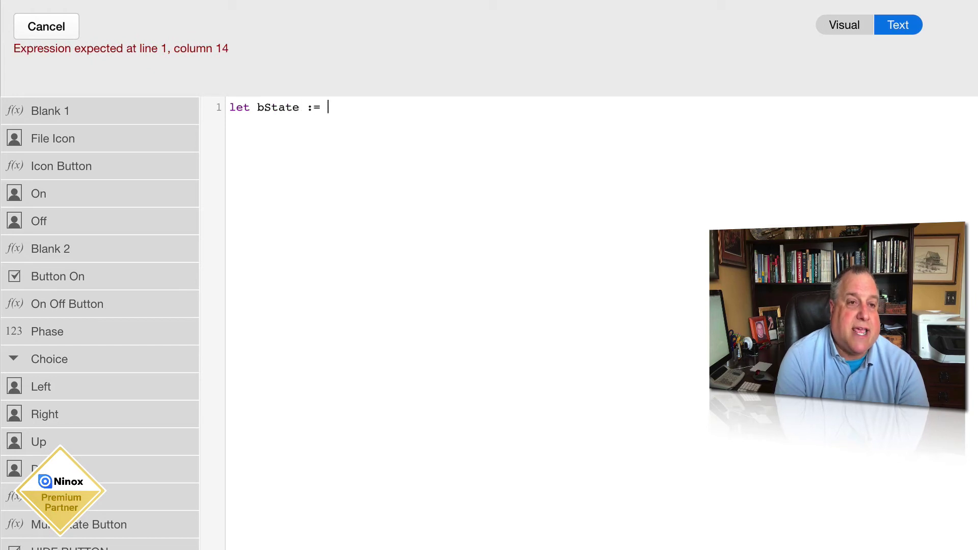
pyautogui.click(89, 362)
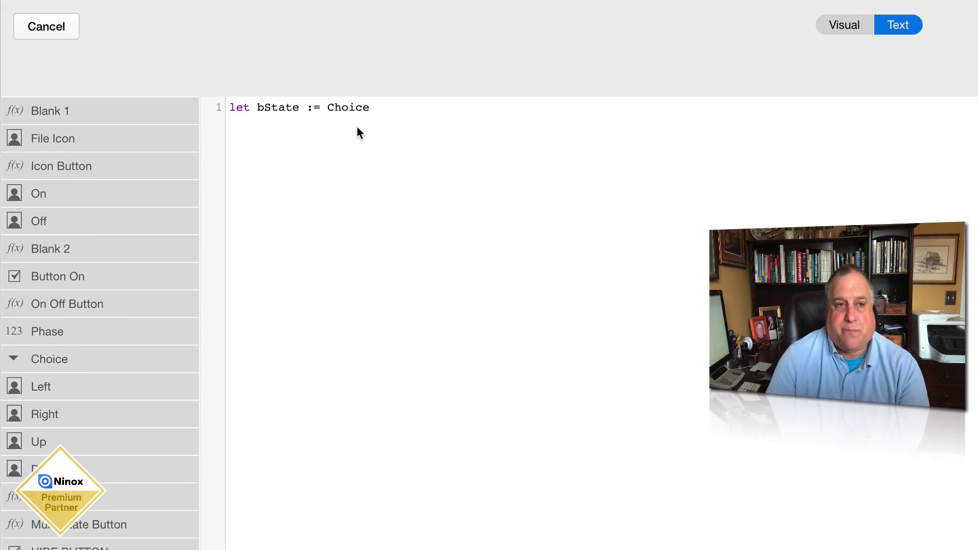
# Add the condition "if bState = 1 then" on the second line, followed by blank lines for its branch.
pyautogui.press('Return')
pyautogui.write('if ')
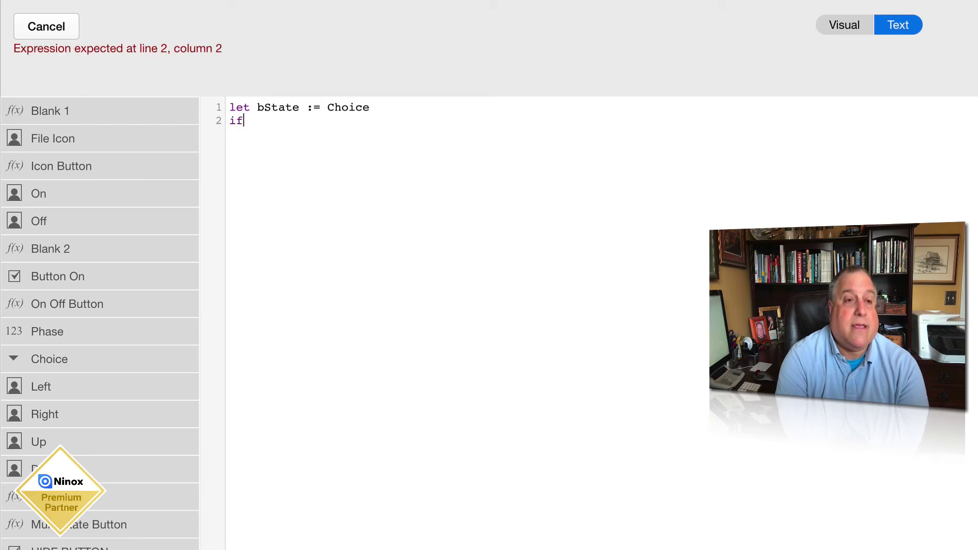
pyautogui.write('bState ')
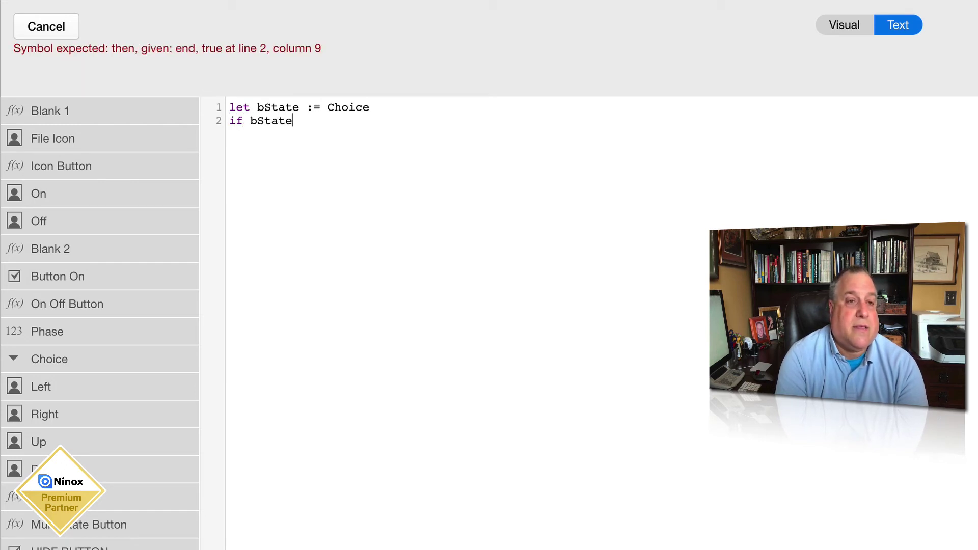
pyautogui.write('= 1')
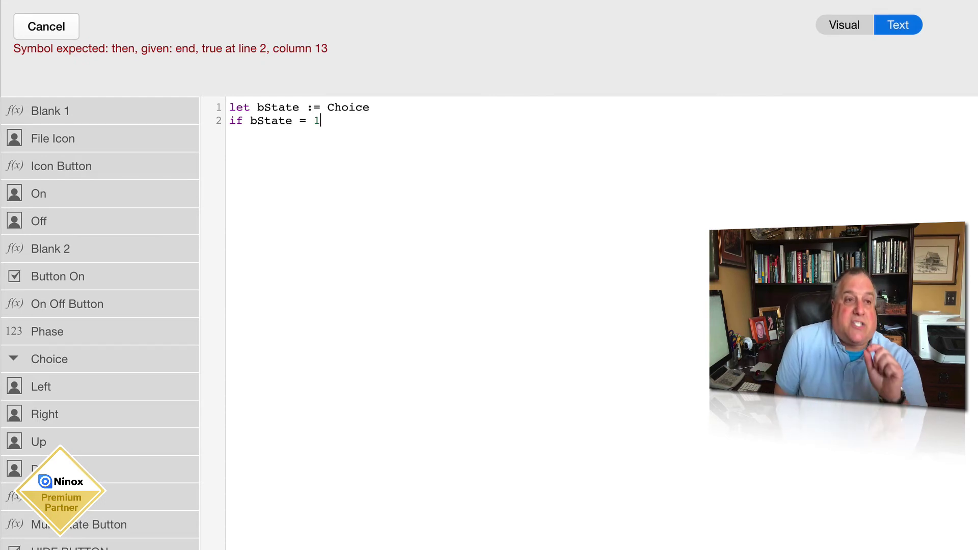
pyautogui.write(' then')
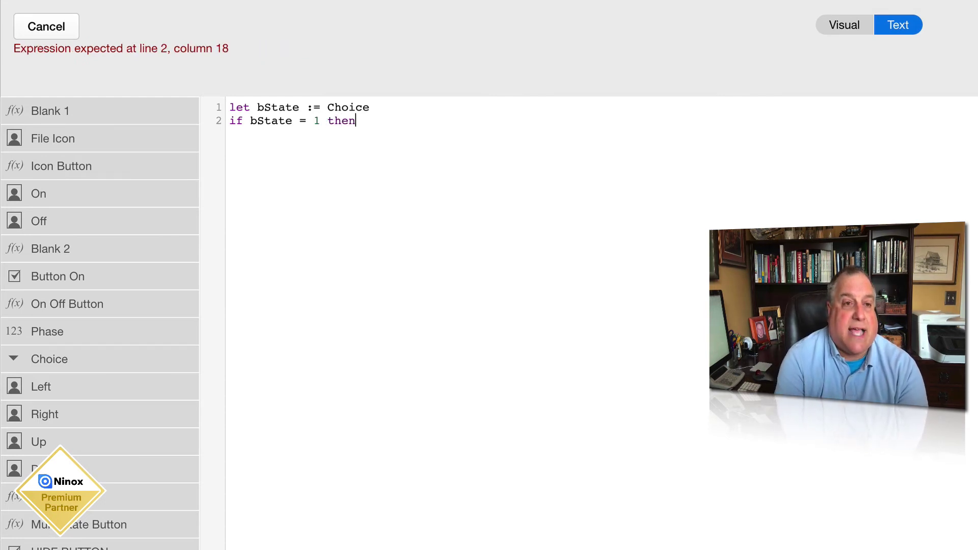
pyautogui.press('Return')
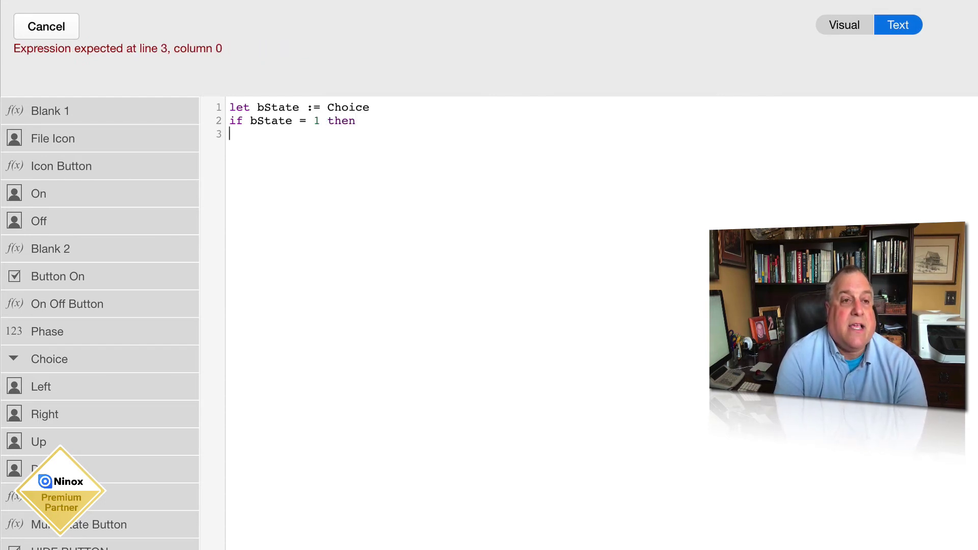
pyautogui.press('Return')
pyautogui.press('Return')
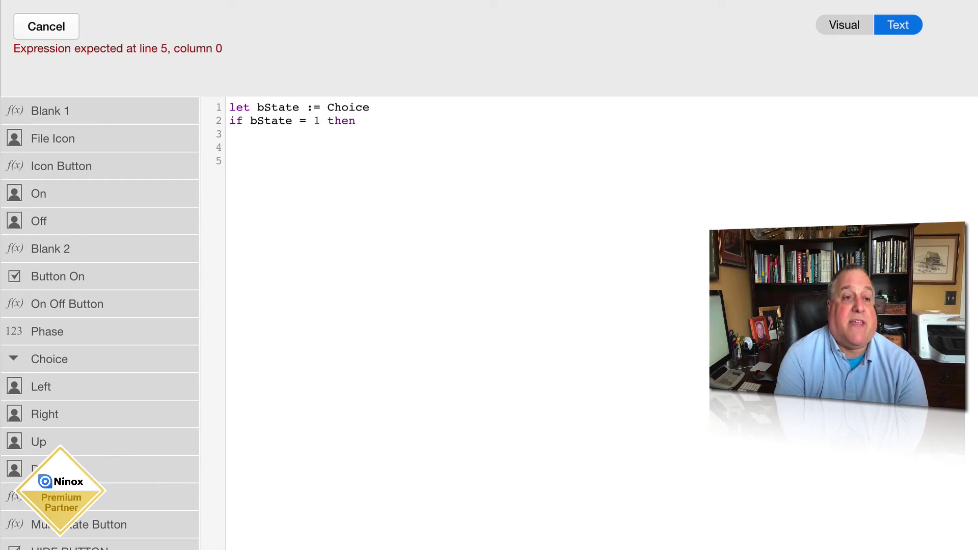
# Add an else branch with two blank lines beneath it and close the conditional with end.
pyautogui.write('else')
pyautogui.press('Return')
pyautogui.press('Return')
pyautogui.press('Return')
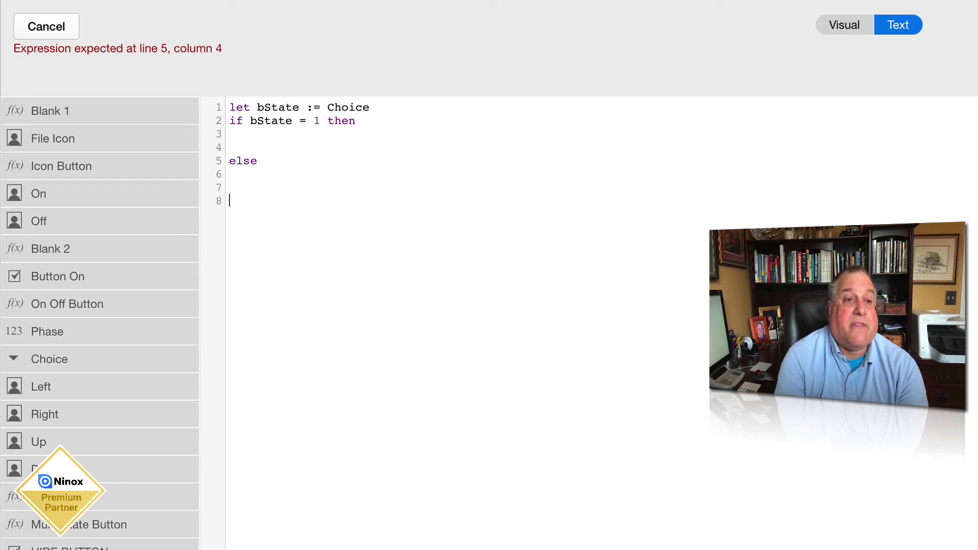
pyautogui.press('Return')
pyautogui.write('end')
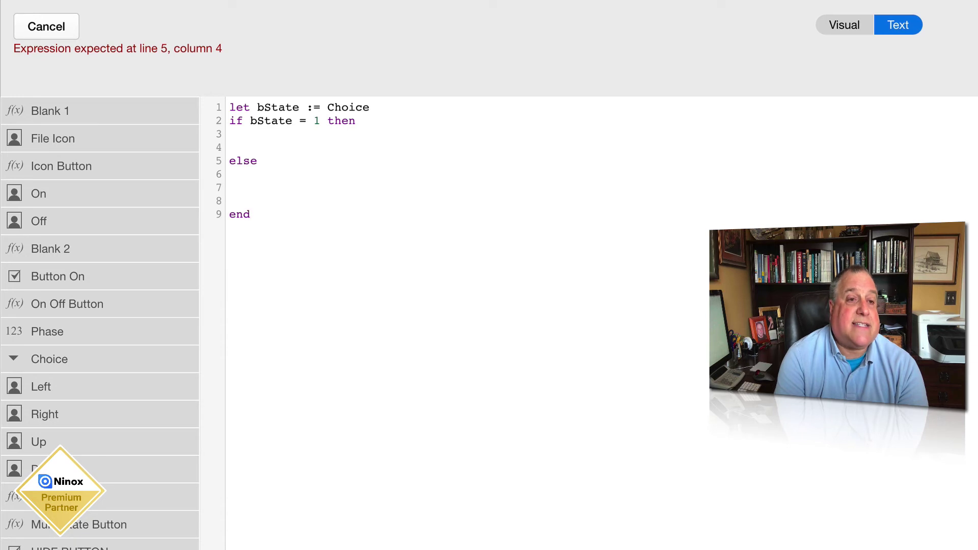
pyautogui.press('Up')
pyautogui.press('Delete')
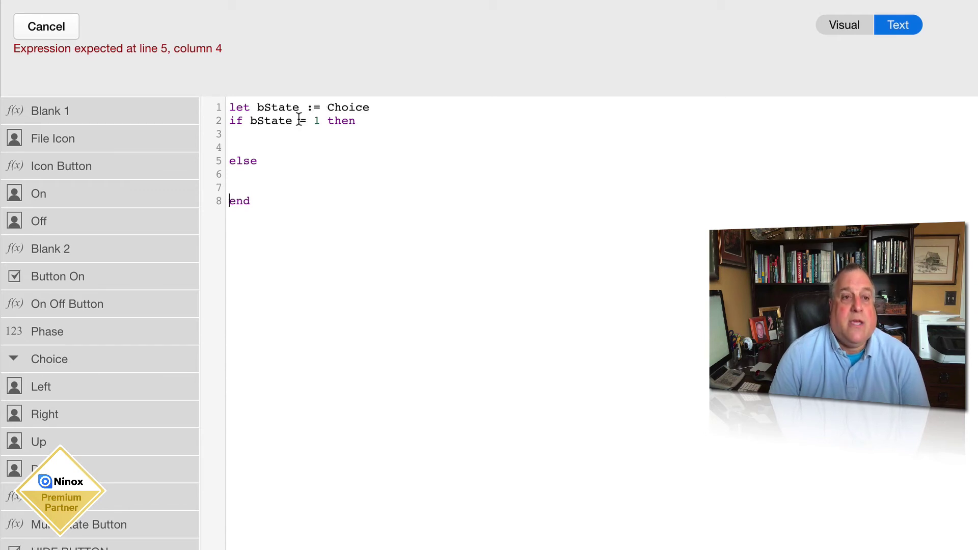
# Examine the condition value 1 and the empty code areas under then and else in the script.
pyautogui.doubleClick(317, 120)
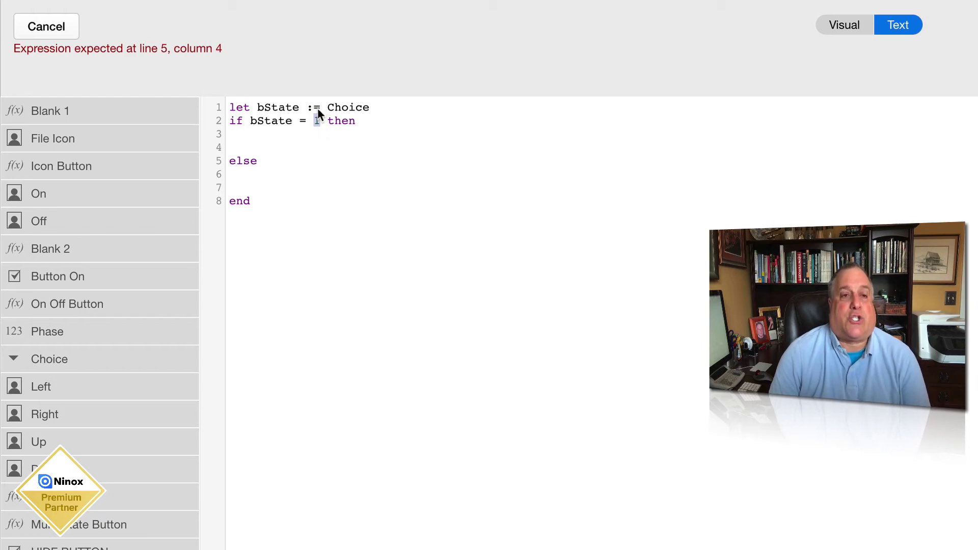
pyautogui.press('BackSpace')
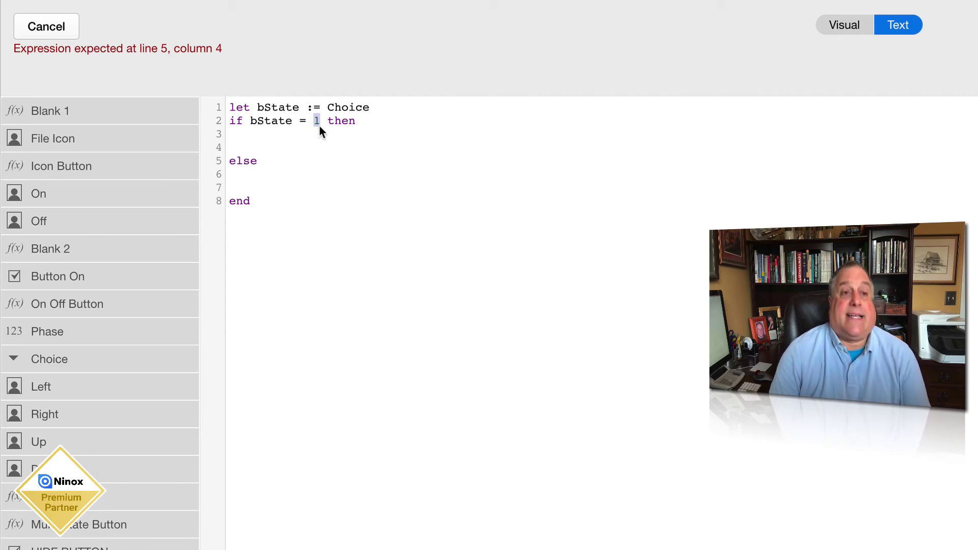
pyautogui.moveTo(229, 131); pyautogui.dragTo(249, 145)
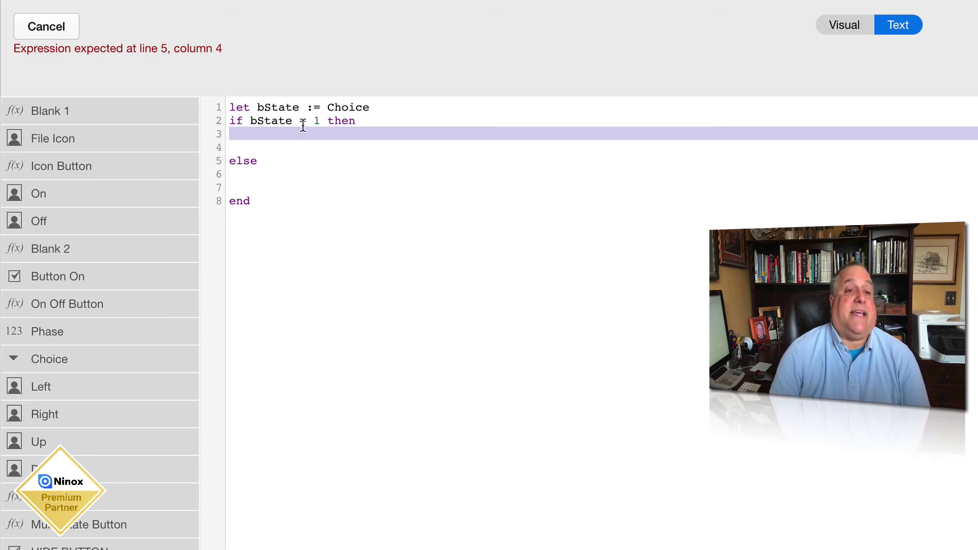
pyautogui.moveTo(233, 175); pyautogui.dragTo(258, 190)
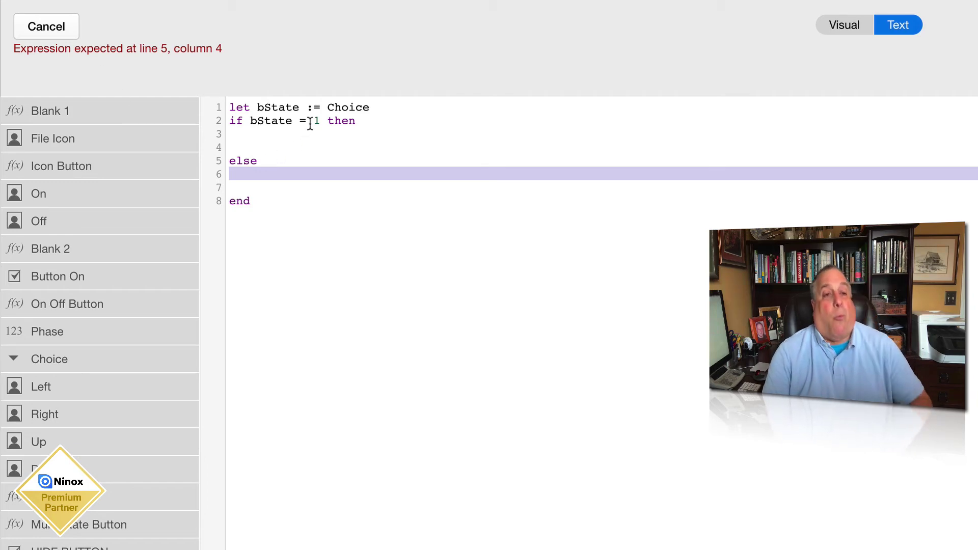
# Discard the draft trigger script, close the Choice field's settings and leave the SWITCH button off.
pyautogui.click(57, 29)
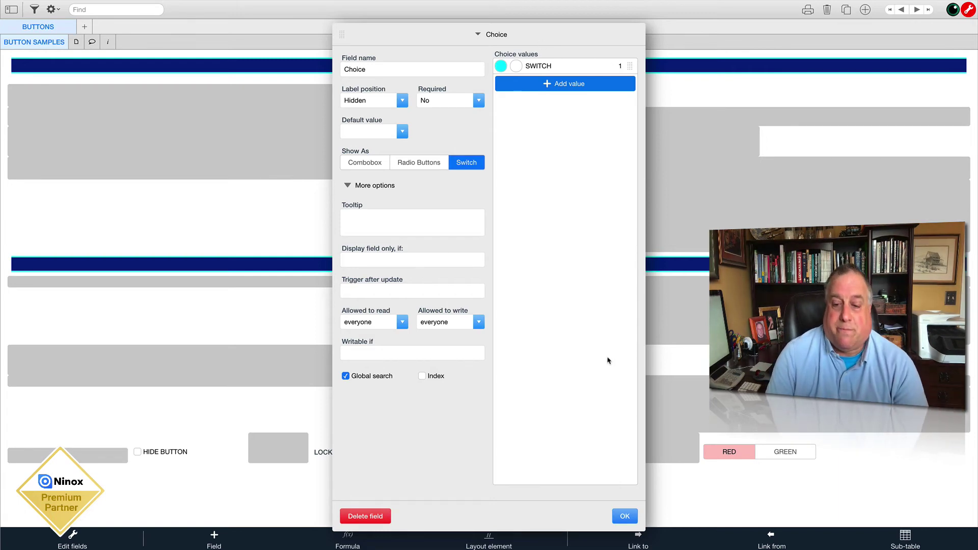
pyautogui.click(624, 517)
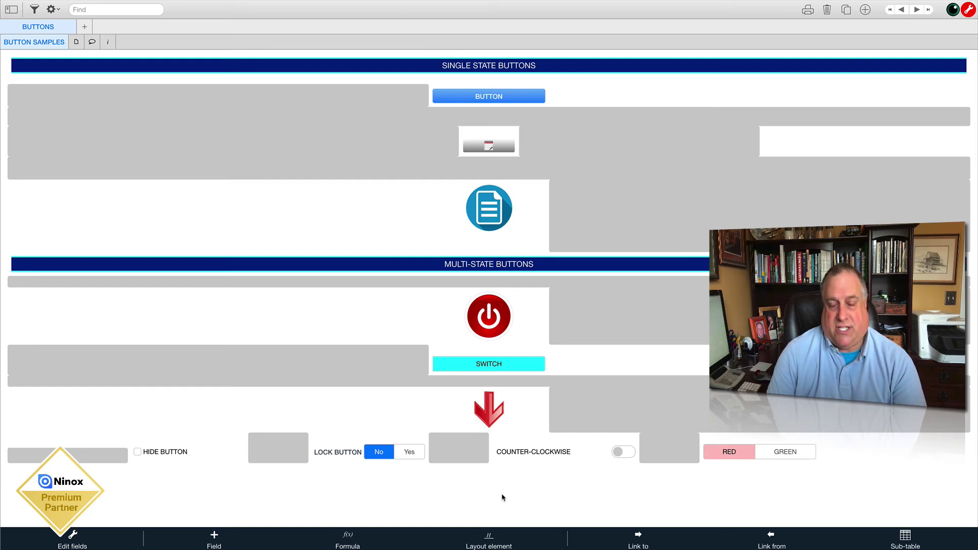
pyautogui.click(524, 365)
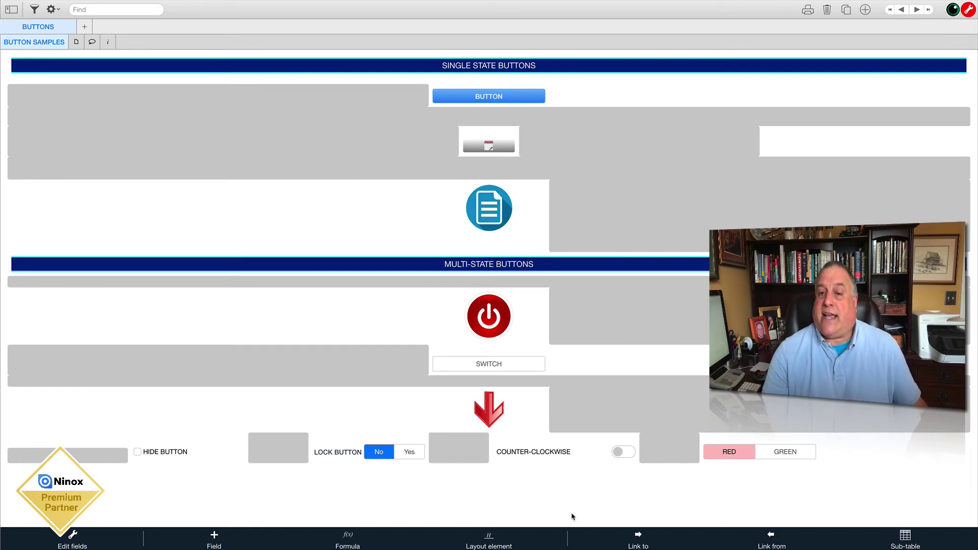
# Toggle the HIDE BUTTON checkbox on and off repeatedly to test its two states, leaving it unchecked.
pyautogui.click(137, 453)
pyautogui.click(137, 454)
pyautogui.click(138, 454)
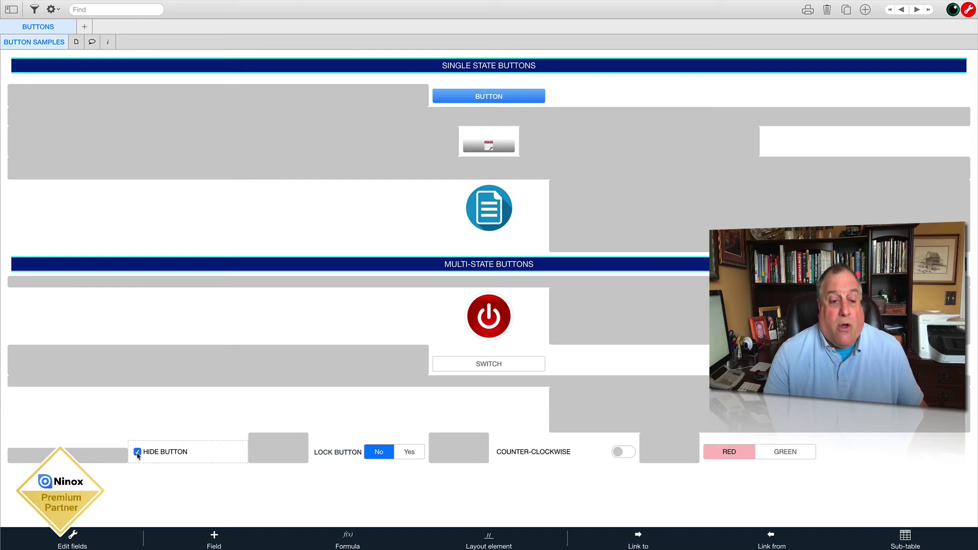
pyautogui.click(137, 453)
pyautogui.click(138, 453)
pyautogui.click(137, 453)
pyautogui.click(138, 453)
pyautogui.click(138, 454)
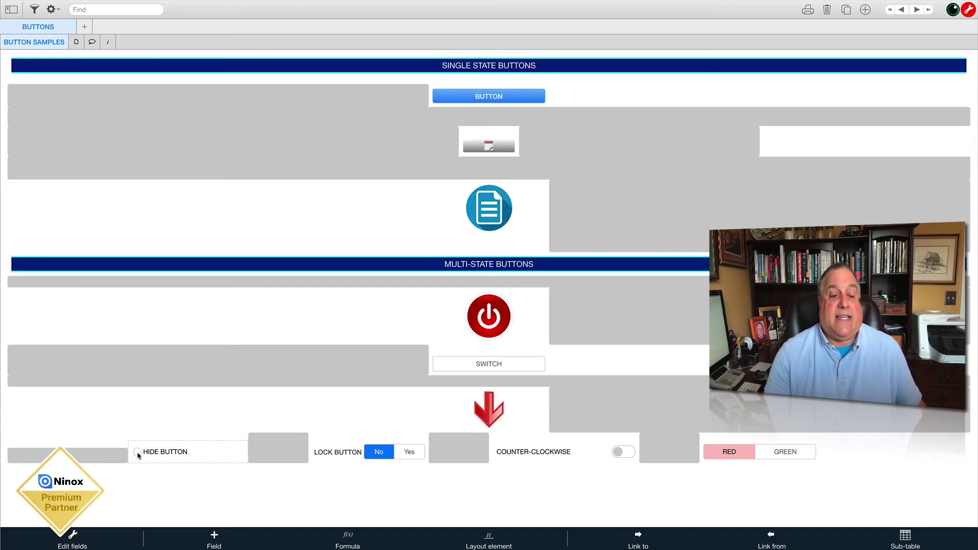
pyautogui.click(138, 454)
pyautogui.click(138, 453)
pyautogui.click(137, 453)
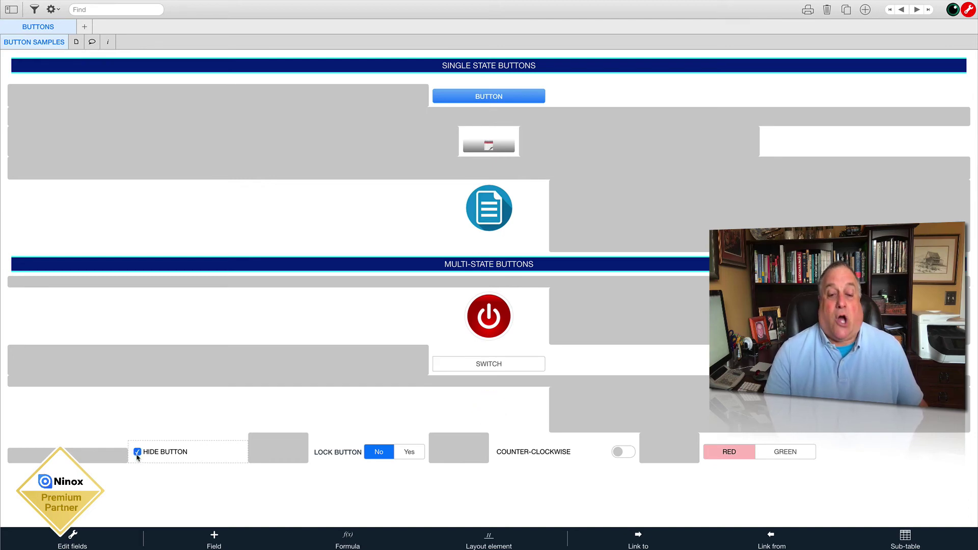
pyautogui.click(138, 453)
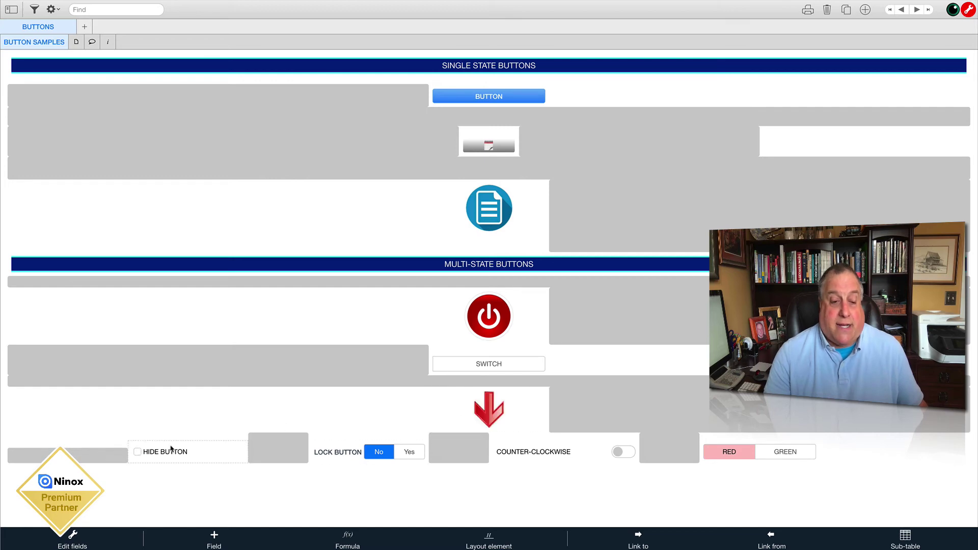
pyautogui.click(138, 453)
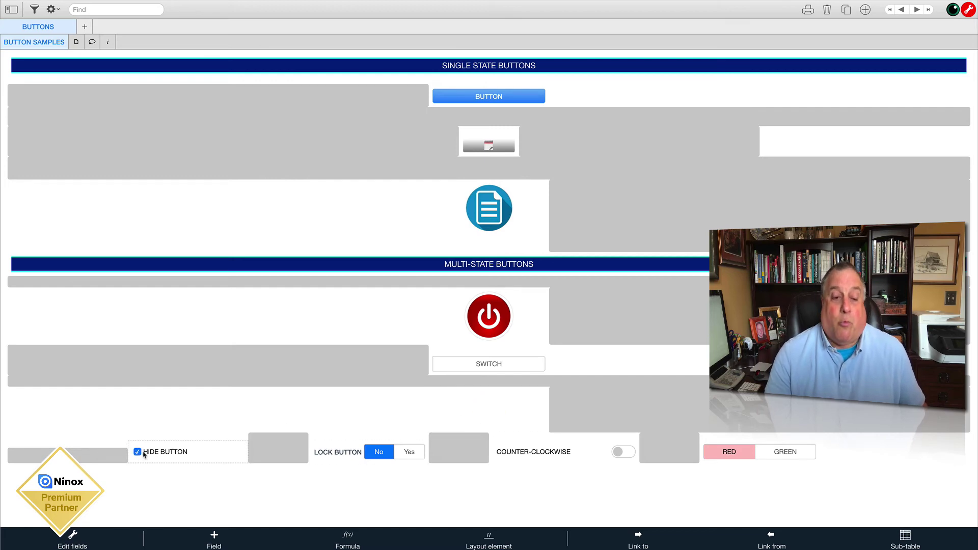
pyautogui.click(137, 453)
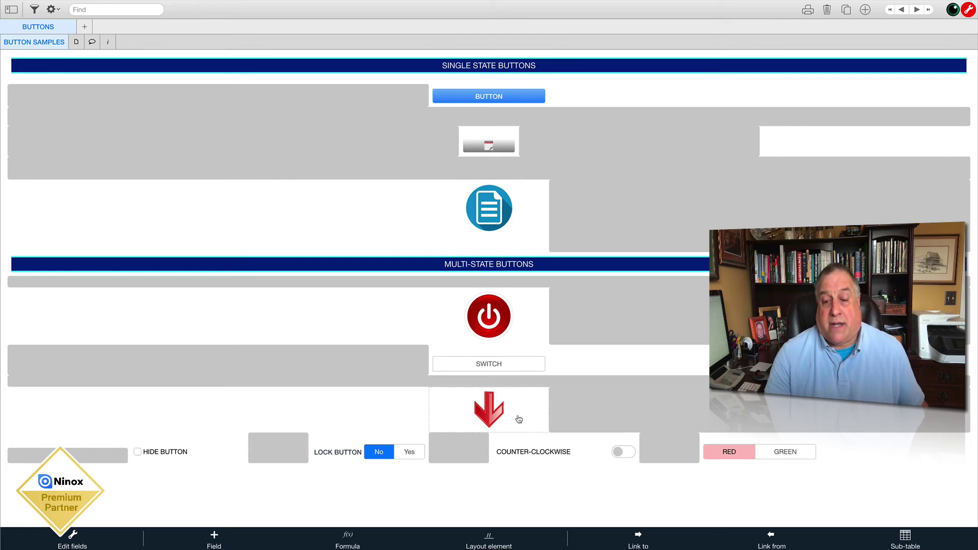
# Examine the HIDE BUTTON Yes/No field's settings, close them without edits, and deselect the fields.
pyautogui.click(184, 445)
pyautogui.click(190, 453)
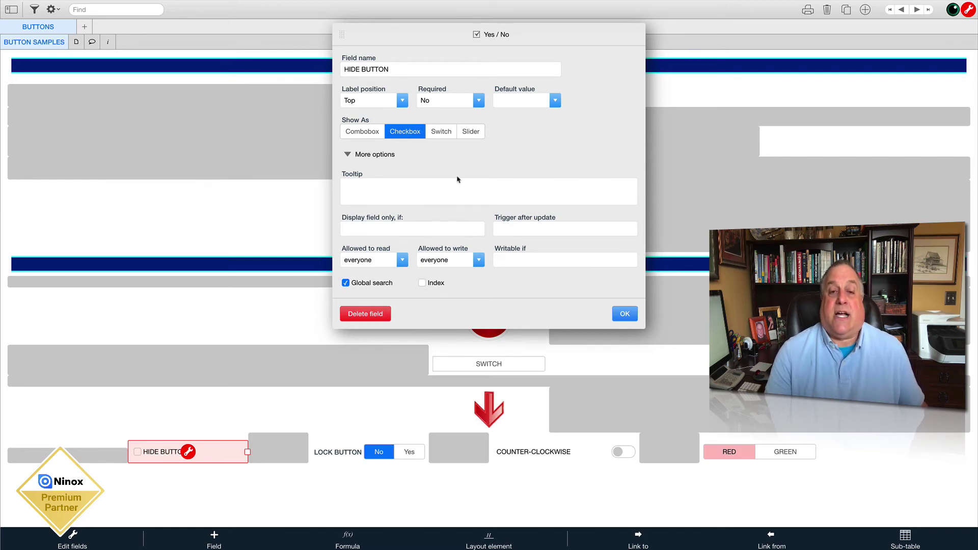
pyautogui.click(615, 313)
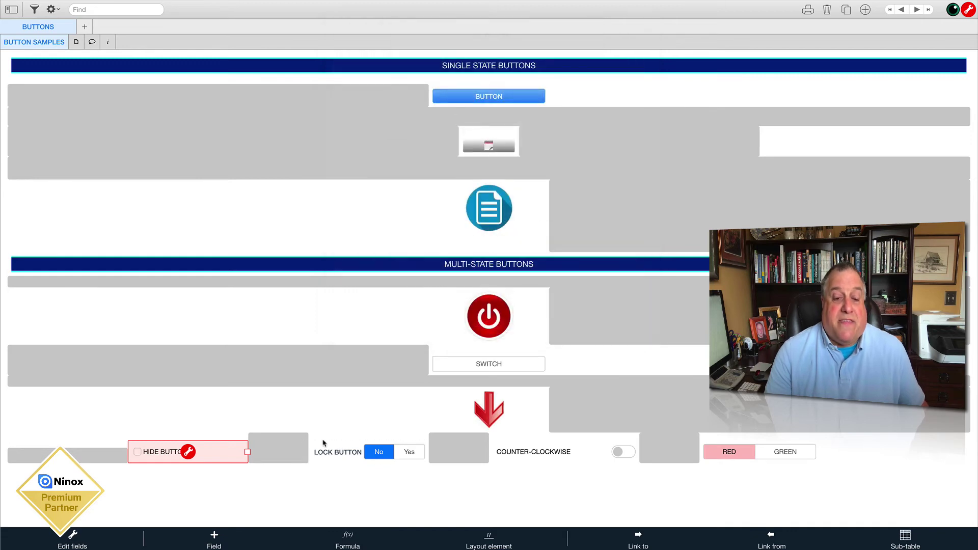
pyautogui.click(324, 443)
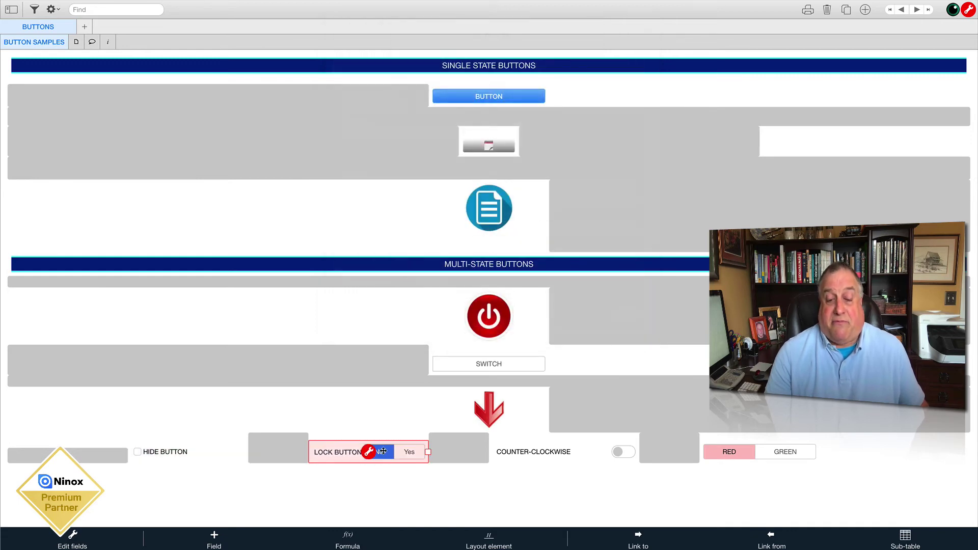
pyautogui.click(362, 478)
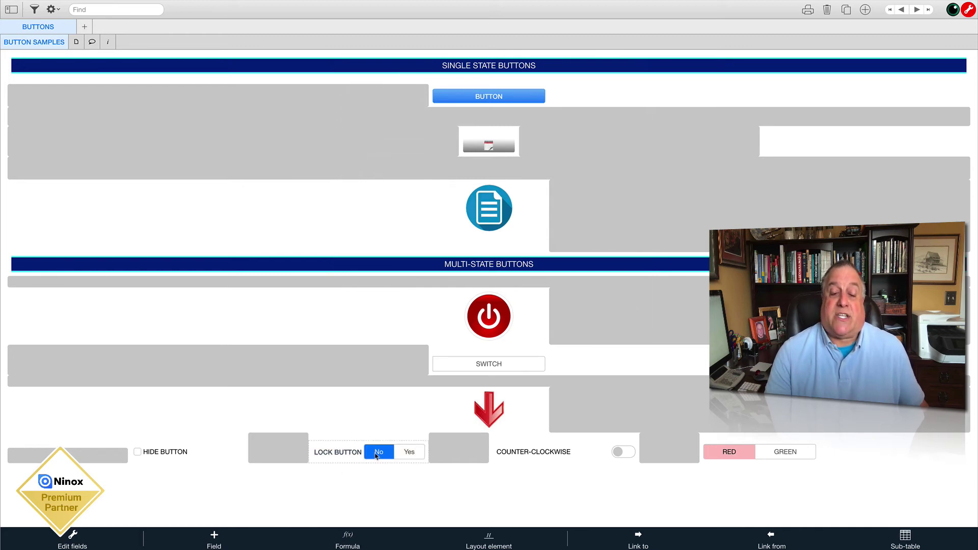
# Cycle the red arrow button through its directions to test it, leaving it pointing down.
pyautogui.click(486, 410)
pyautogui.click(486, 411)
pyautogui.click(485, 411)
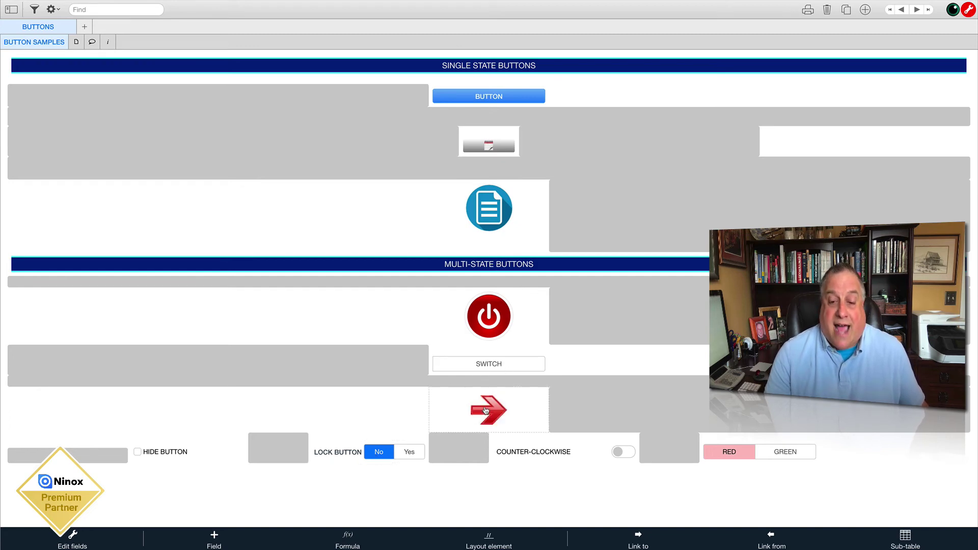
pyautogui.click(486, 410)
pyautogui.click(485, 411)
pyautogui.click(486, 411)
pyautogui.click(486, 411)
pyautogui.click(485, 411)
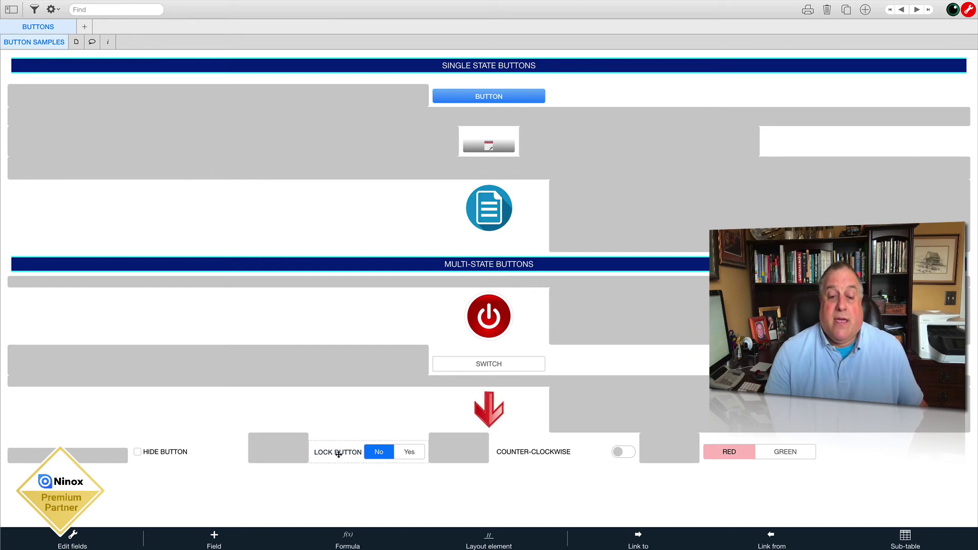
# Set LOCK BUTTON to Yes, try the arrow button while it is locked, set the colour to RED and restore LOCK BUTTON to No.
pyautogui.click(407, 454)
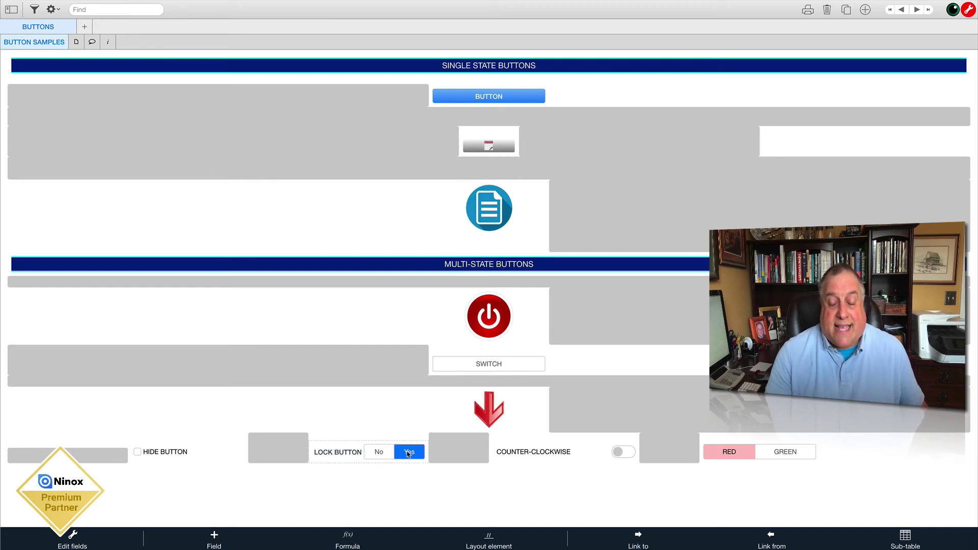
pyautogui.click(482, 416)
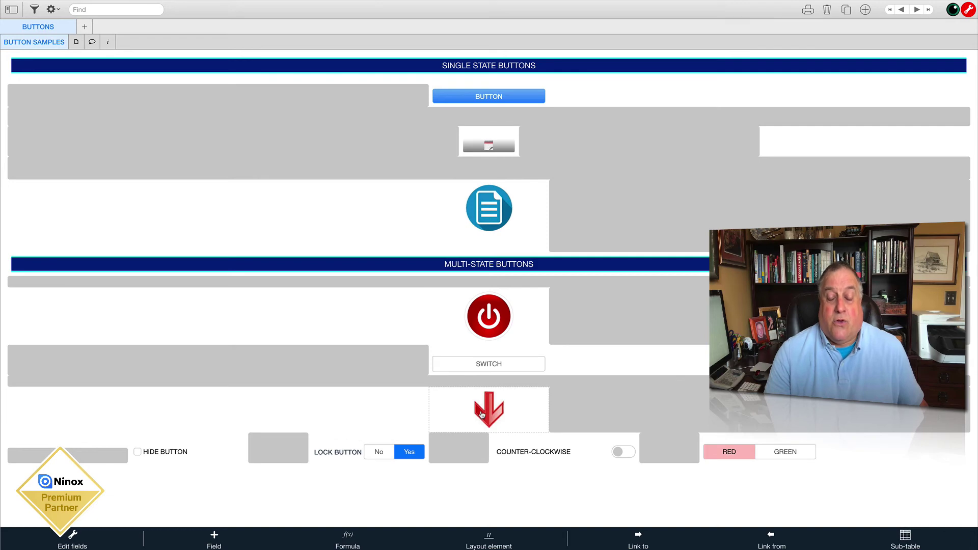
pyautogui.click(482, 415)
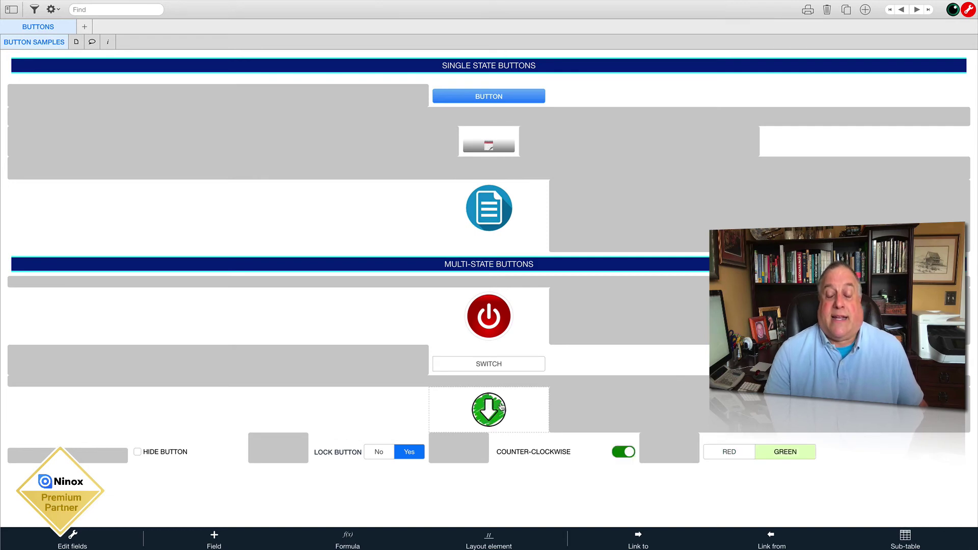
pyautogui.click(730, 458)
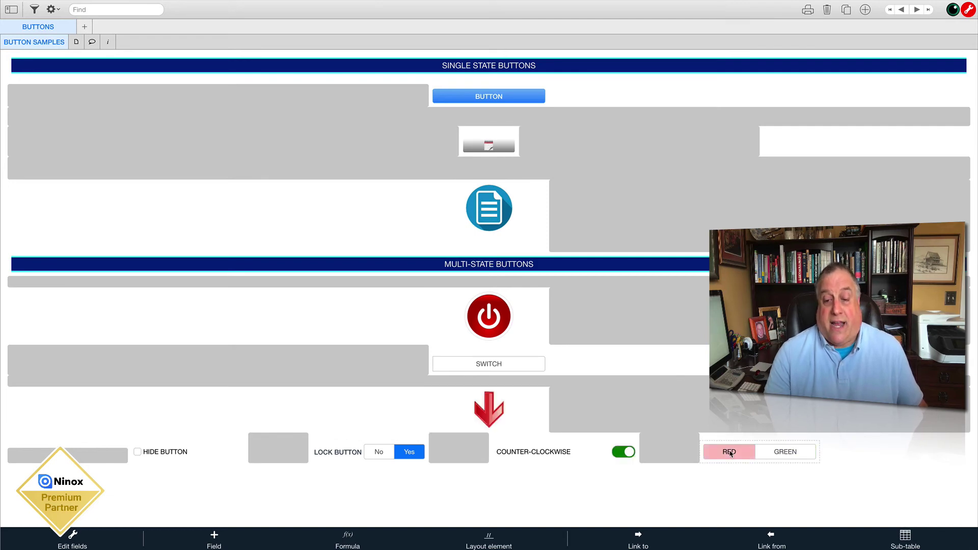
pyautogui.click(377, 451)
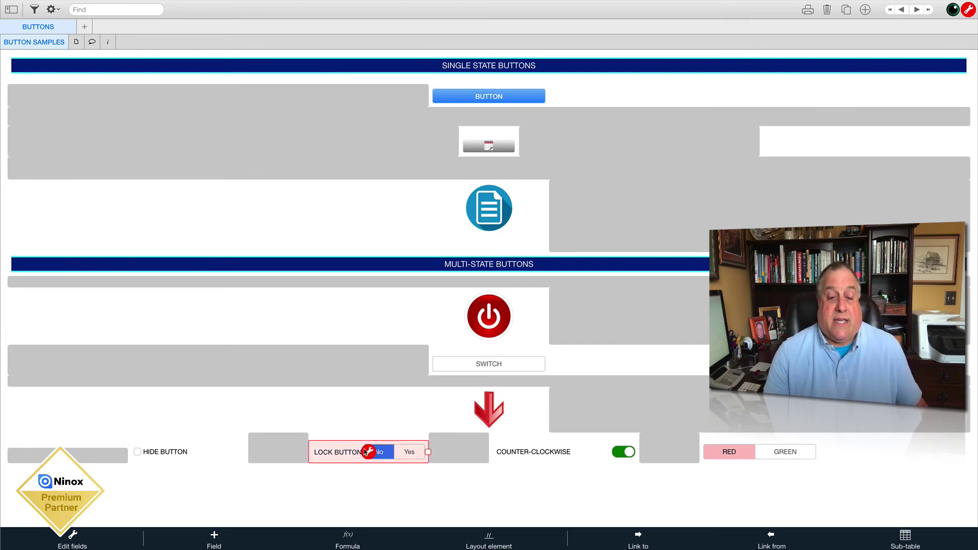
# Examine the settings of the LOCK BUTTON and COUNTER-CLOCKWISE Yes/No fields, closing each without edits, and deselect the fields.
pyautogui.click(368, 451)
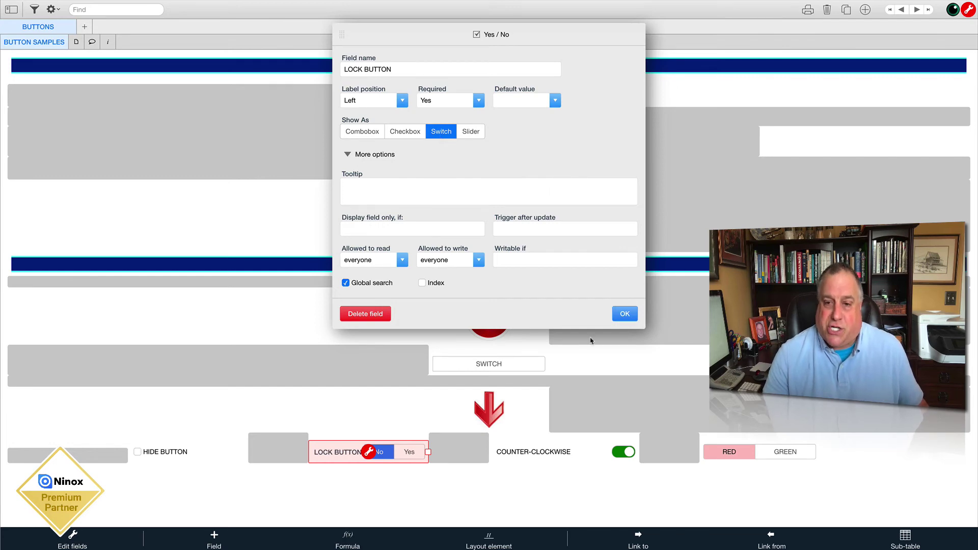
pyautogui.click(631, 319)
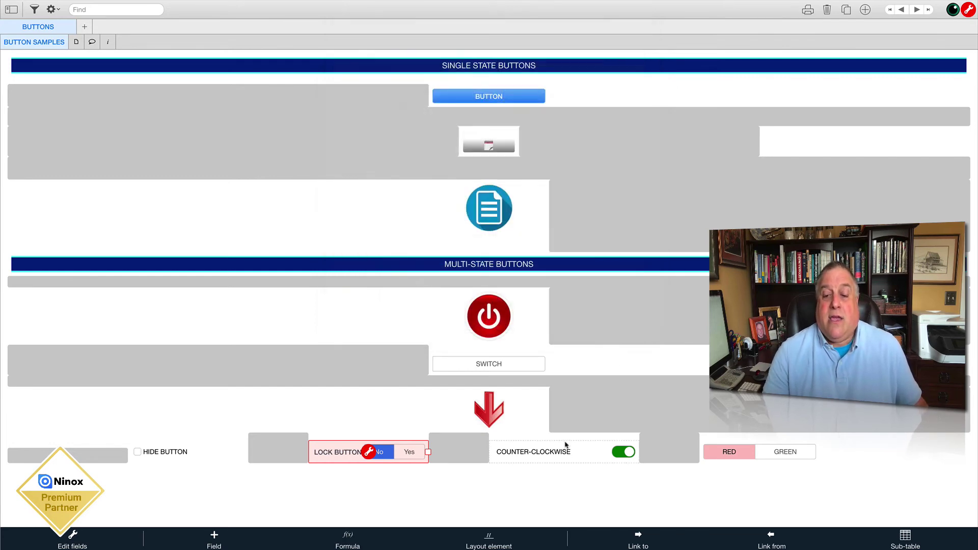
pyautogui.click(610, 445)
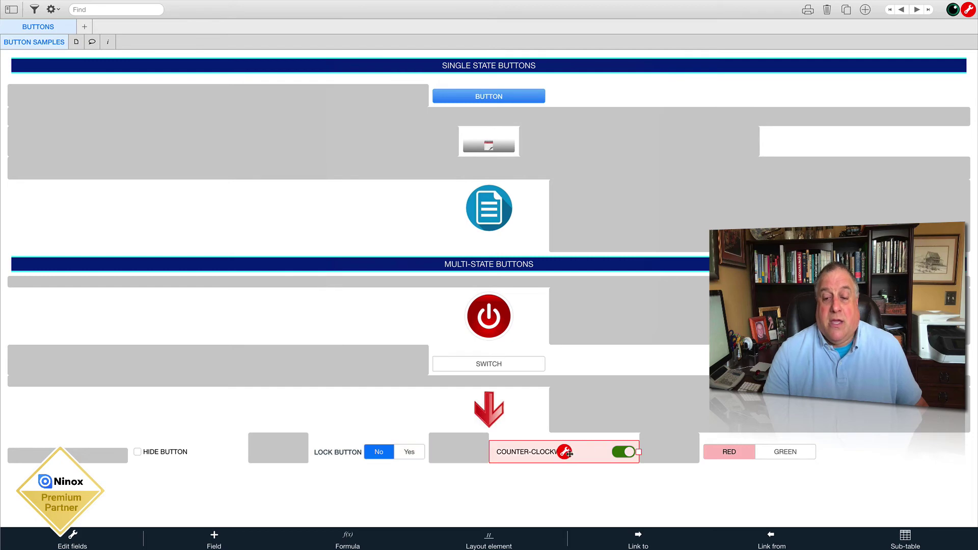
pyautogui.click(564, 452)
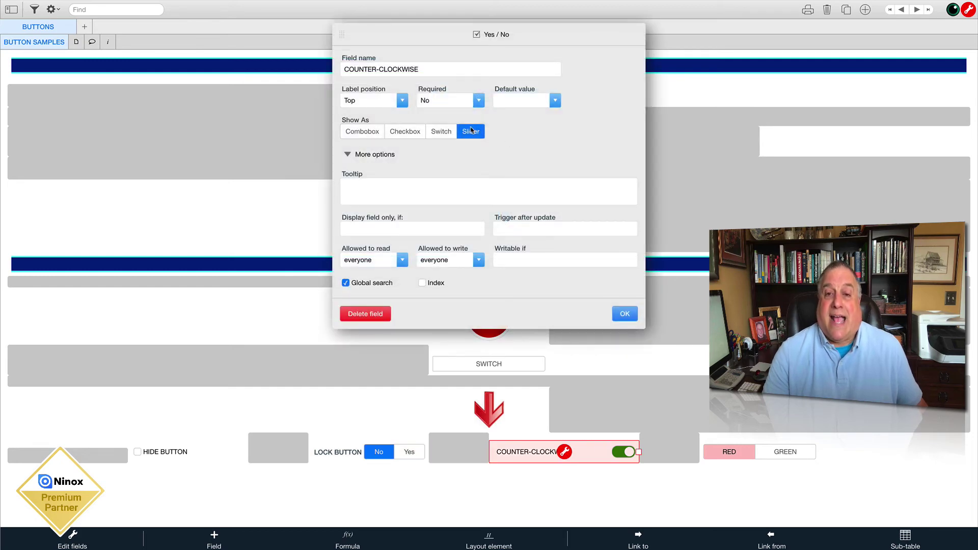
pyautogui.click(624, 314)
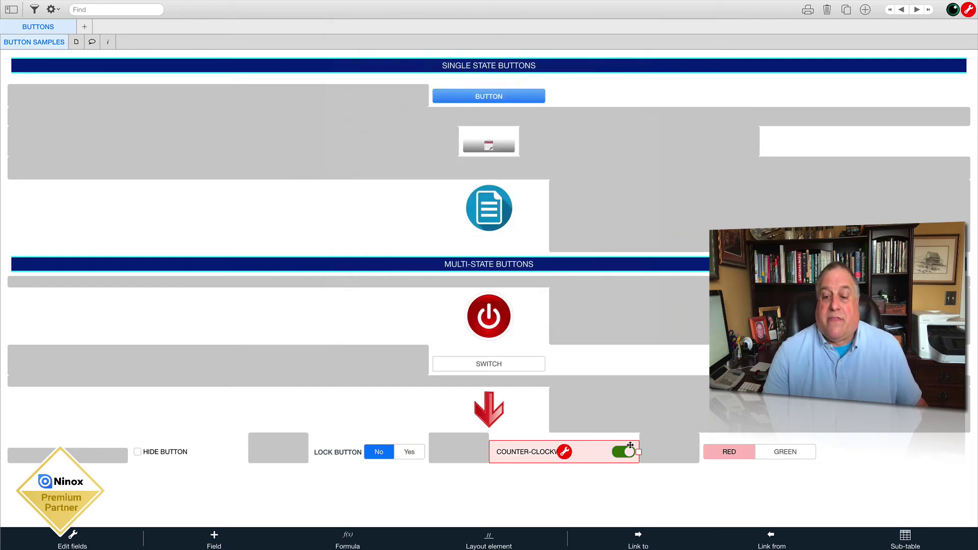
pyautogui.click(620, 481)
# Switch COUNTER-CLOCKWISE off and back on, and cycle the red arrow through its directions in reverse, leaving it pointing down.
pyautogui.click(619, 453)
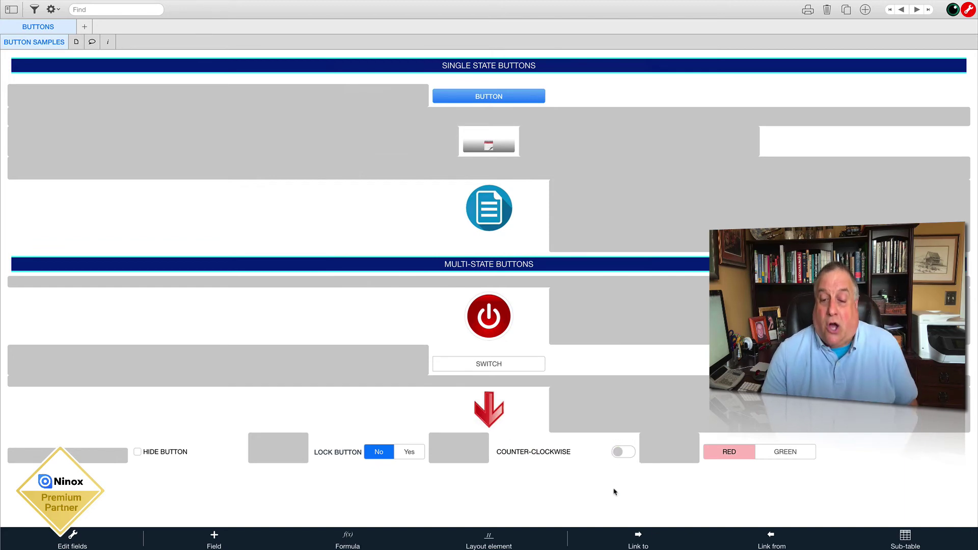
pyautogui.click(631, 456)
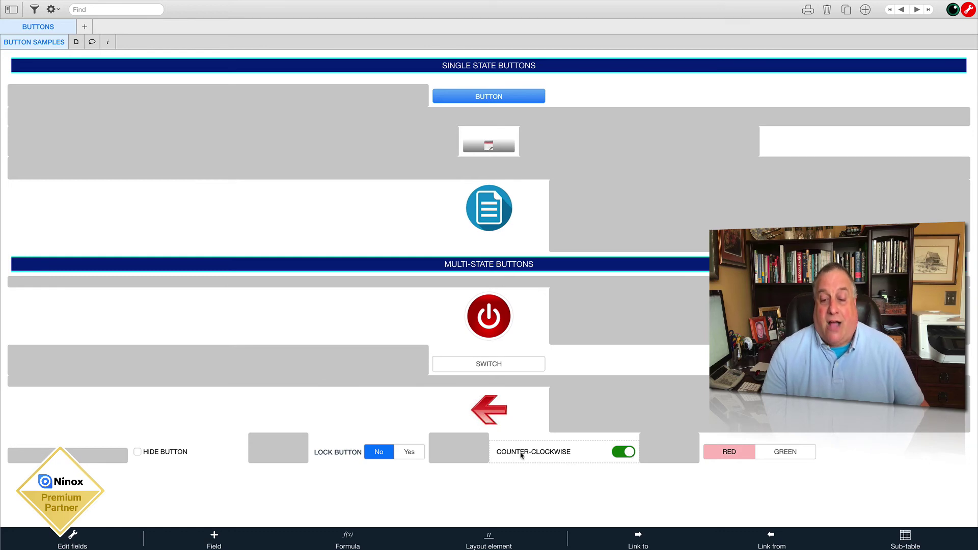
pyautogui.click(501, 401)
pyautogui.click(502, 402)
pyautogui.click(501, 402)
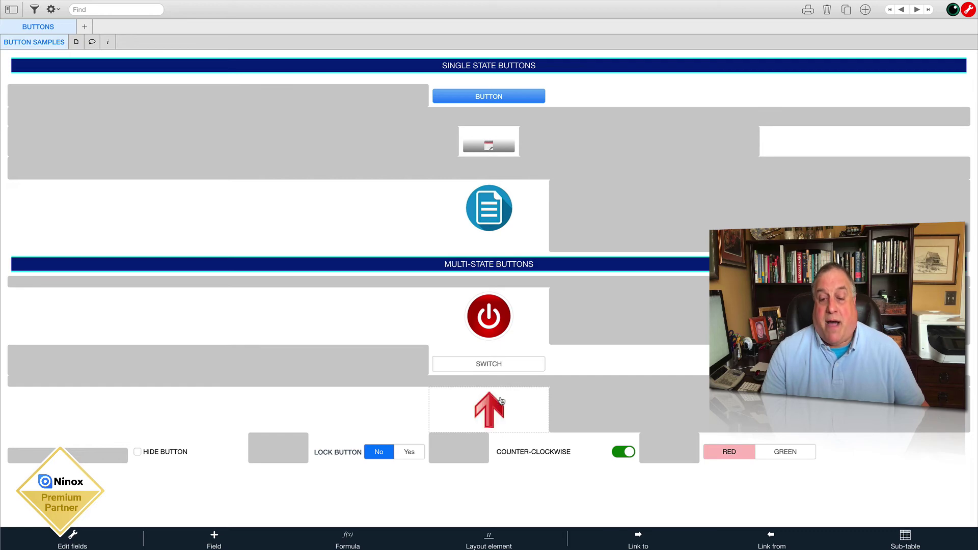
pyautogui.click(501, 402)
pyautogui.click(501, 402)
pyautogui.click(502, 402)
pyautogui.click(501, 402)
pyautogui.click(501, 402)
pyautogui.click(501, 402)
pyautogui.click(501, 401)
pyautogui.click(501, 401)
pyautogui.click(501, 401)
pyautogui.click(501, 402)
pyautogui.click(501, 402)
pyautogui.click(501, 401)
pyautogui.click(502, 401)
pyautogui.click(501, 401)
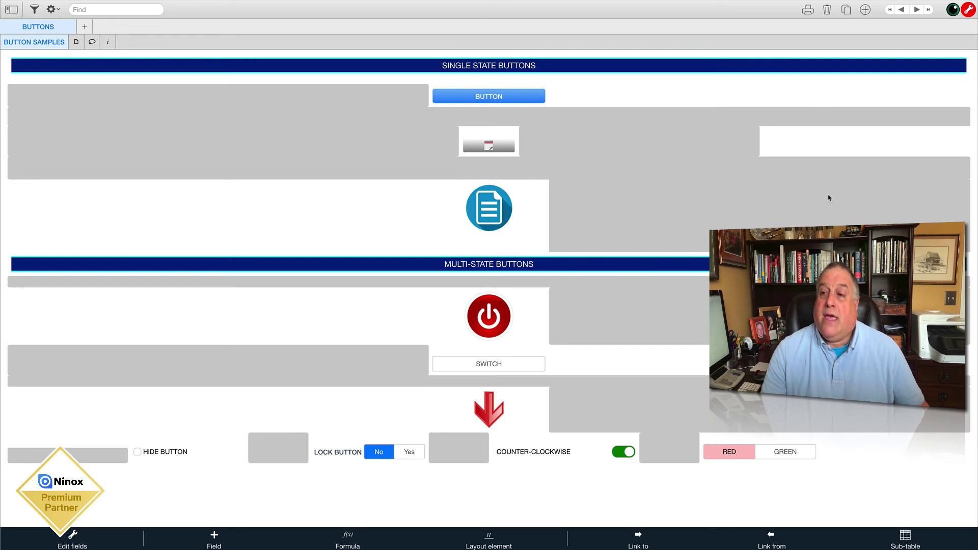
# Leave edit mode and alternate the arrow's colour choice between RED and GREEN, leaving GREEN selected.
pyautogui.click(967, 11)
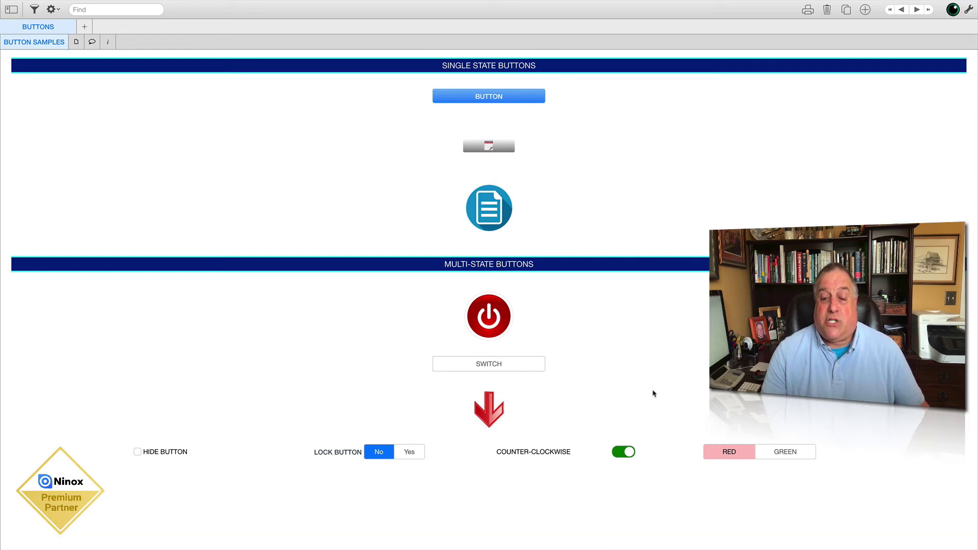
pyautogui.click(785, 455)
pyautogui.click(742, 460)
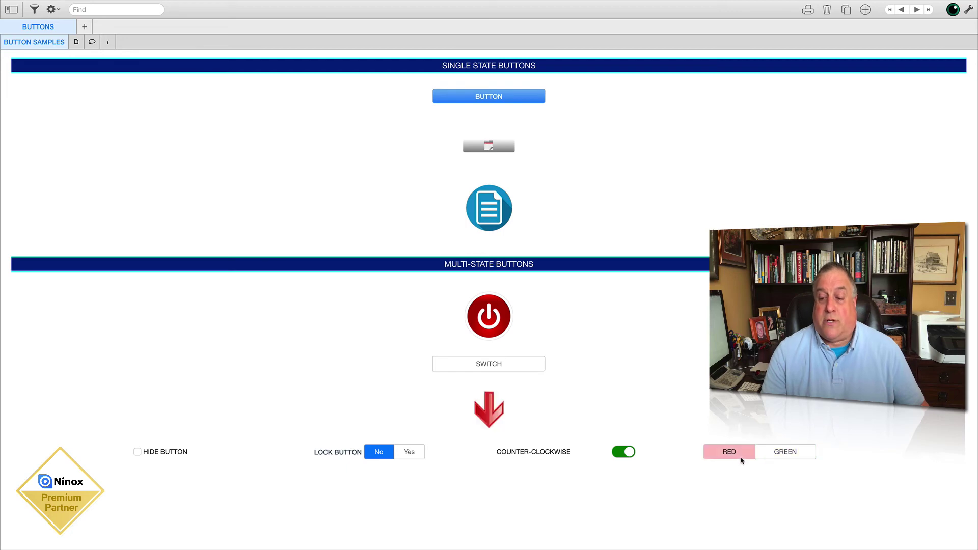
pyautogui.click(784, 458)
pyautogui.click(743, 460)
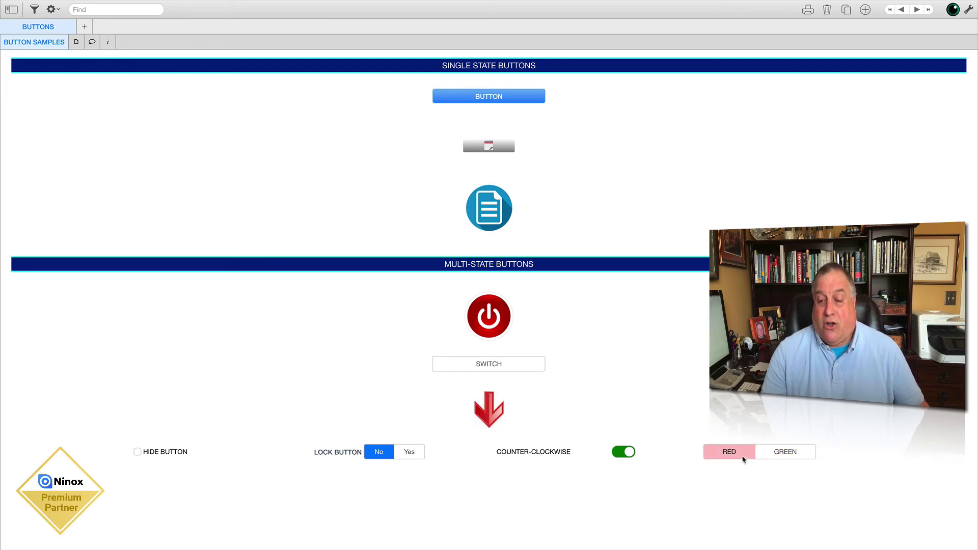
pyautogui.click(782, 458)
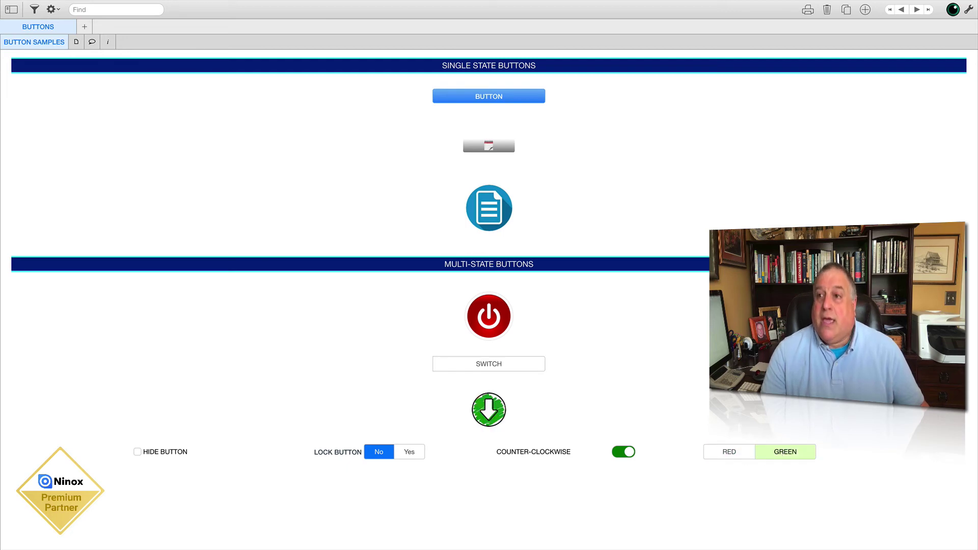
# Return to edit mode, examine the Color Choice field's switch style and choice values, and close its settings without edits.
pyautogui.click(967, 11)
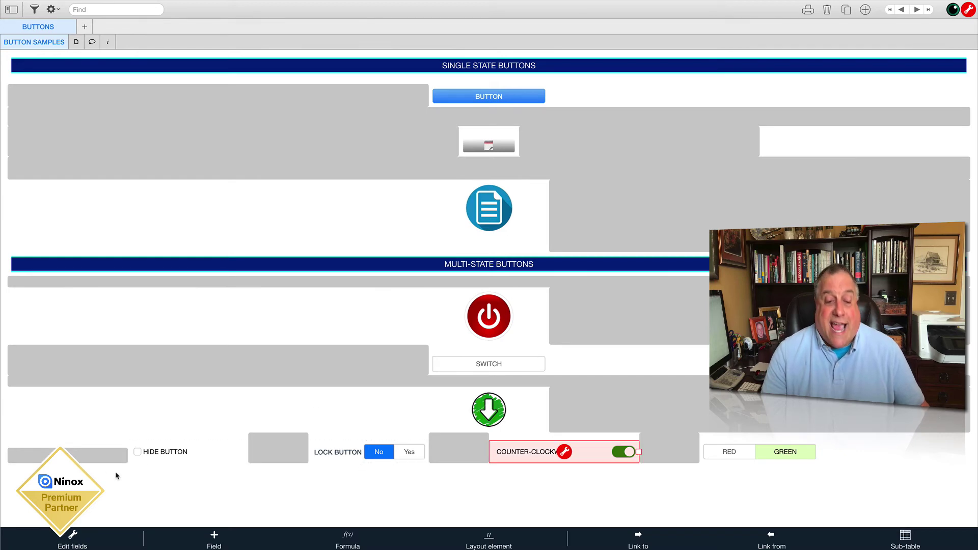
pyautogui.click(763, 446)
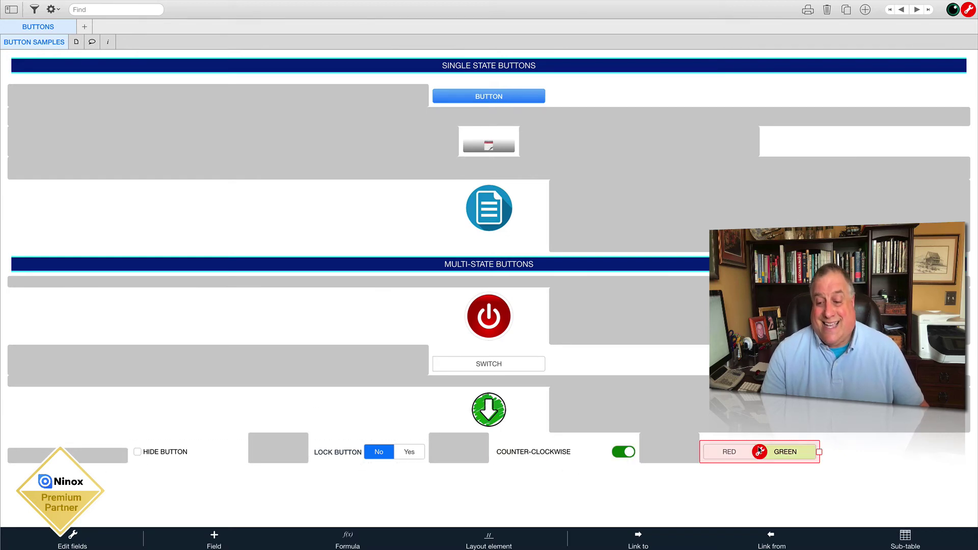
pyautogui.click(759, 452)
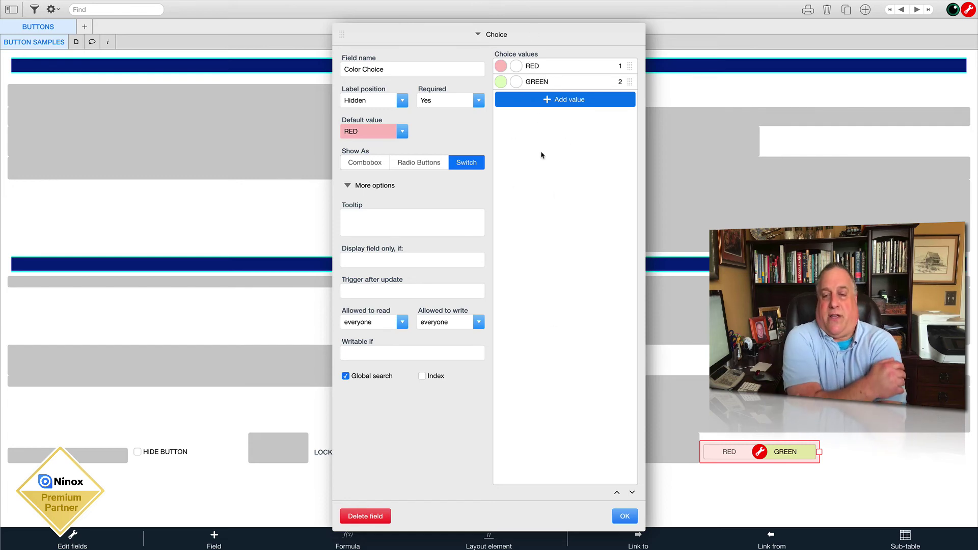
pyautogui.click(623, 517)
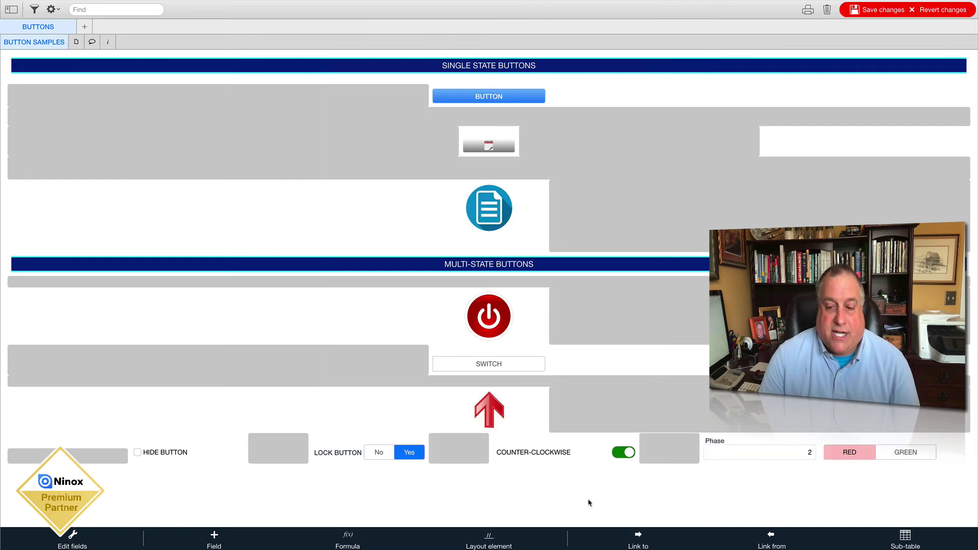
# Cycle the red arrow button with LOCK BUTTON at No and COUNTER-CLOCKWISE off to compare its directions with the Phase field.
pyautogui.click(494, 411)
pyautogui.click(493, 410)
pyautogui.click(494, 411)
pyautogui.click(493, 410)
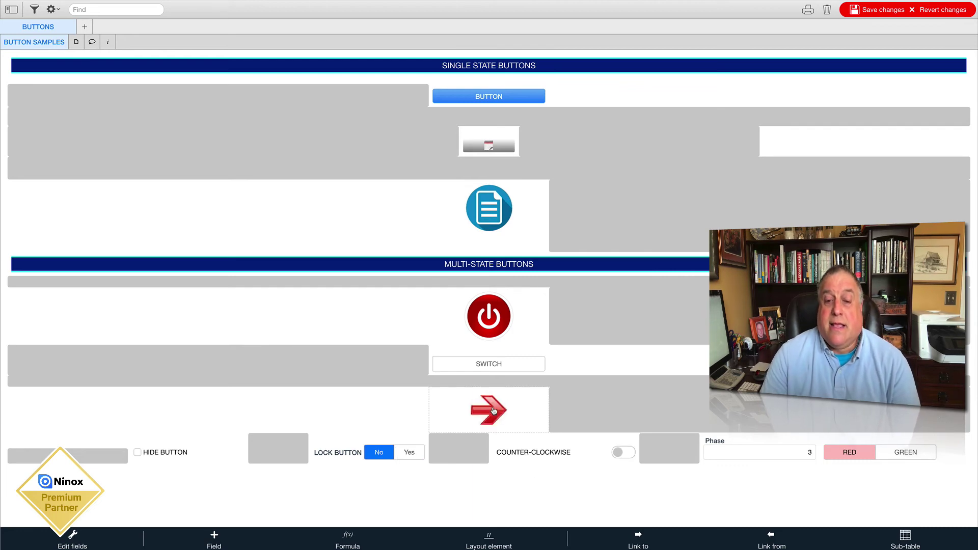
pyautogui.click(493, 411)
pyautogui.click(493, 410)
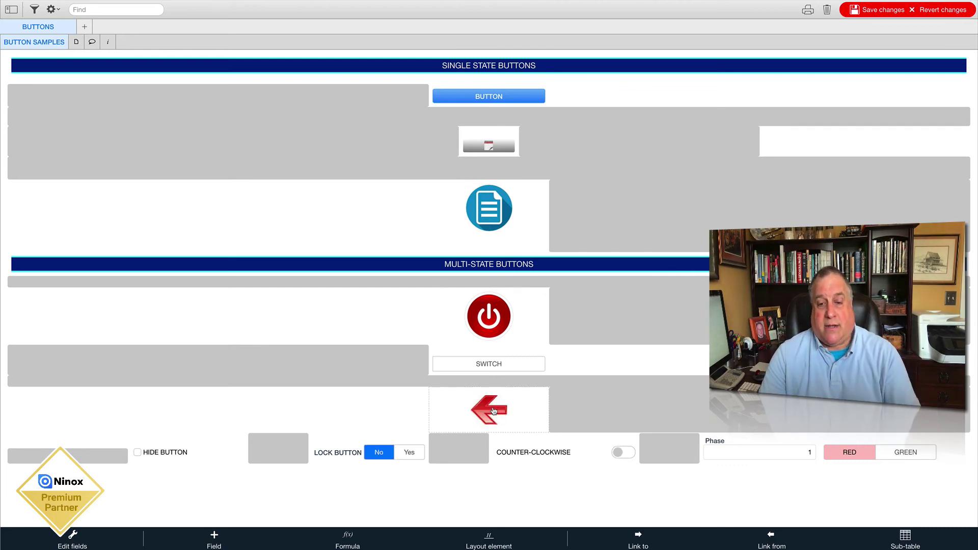
pyautogui.click(494, 410)
# Toggle the power button on and off and test the SWITCH button, leaving both off.
pyautogui.click(503, 314)
pyautogui.click(504, 313)
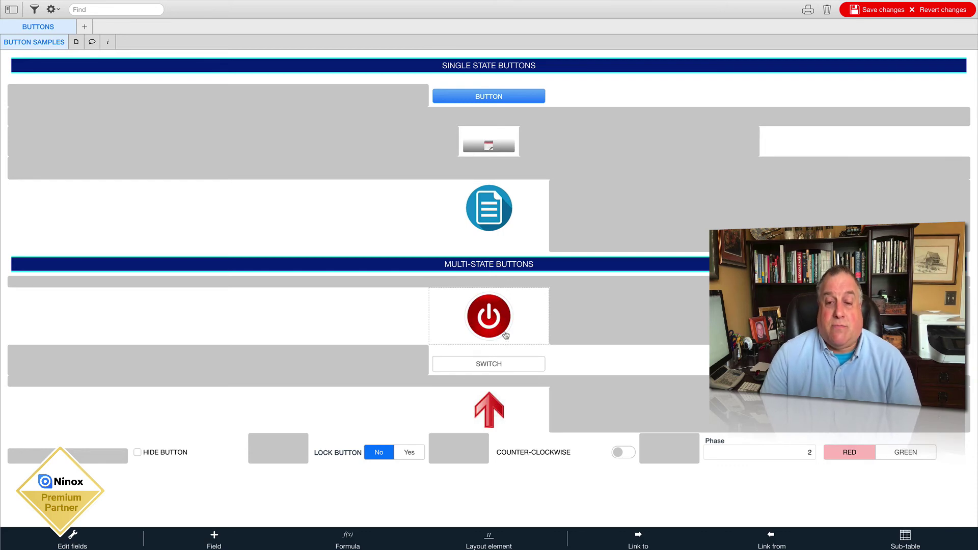
pyautogui.click(503, 364)
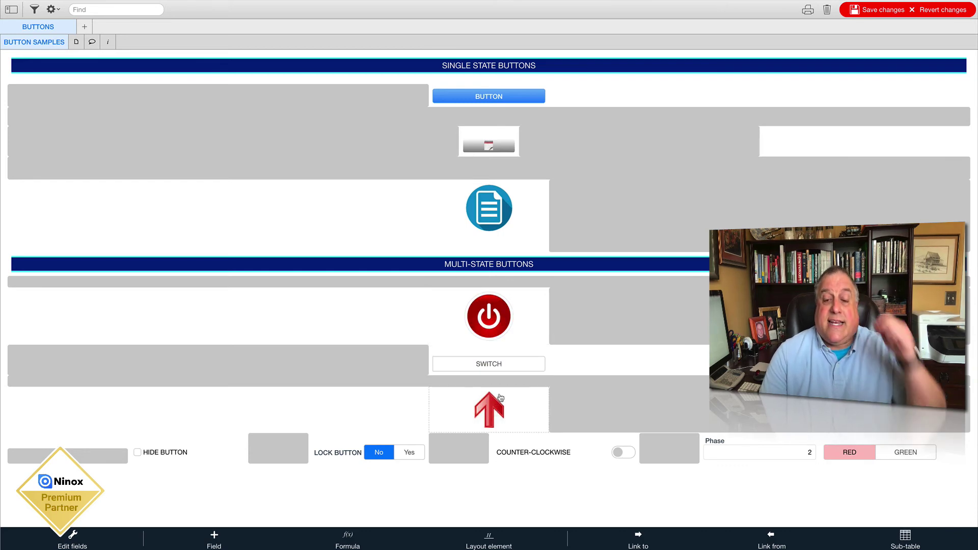
# Cycle the red arrow button repeatedly through all four directions to follow its Phase numbers, leaving it pointing up.
pyautogui.click(497, 409)
pyautogui.click(496, 410)
pyautogui.click(494, 410)
pyautogui.click(492, 411)
pyautogui.click(491, 411)
pyautogui.click(491, 412)
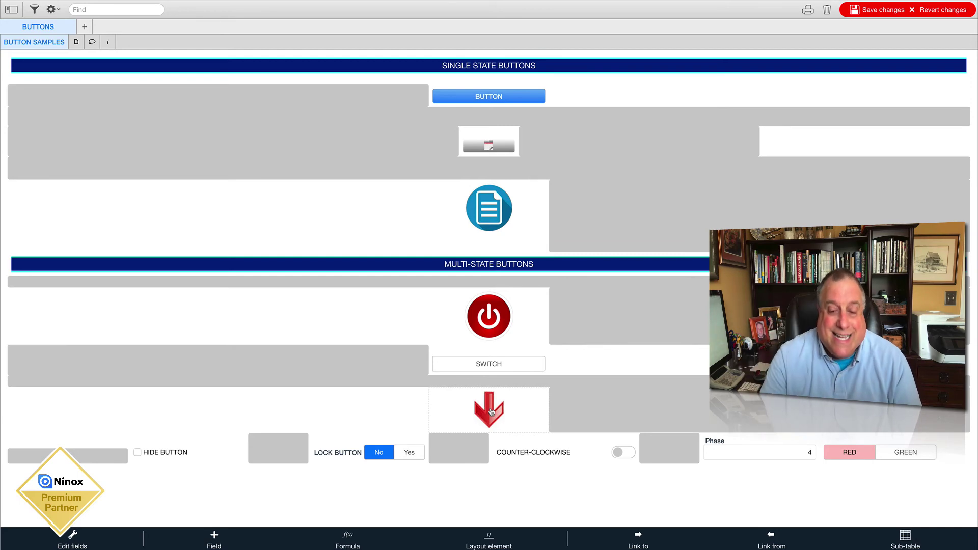
pyautogui.click(491, 412)
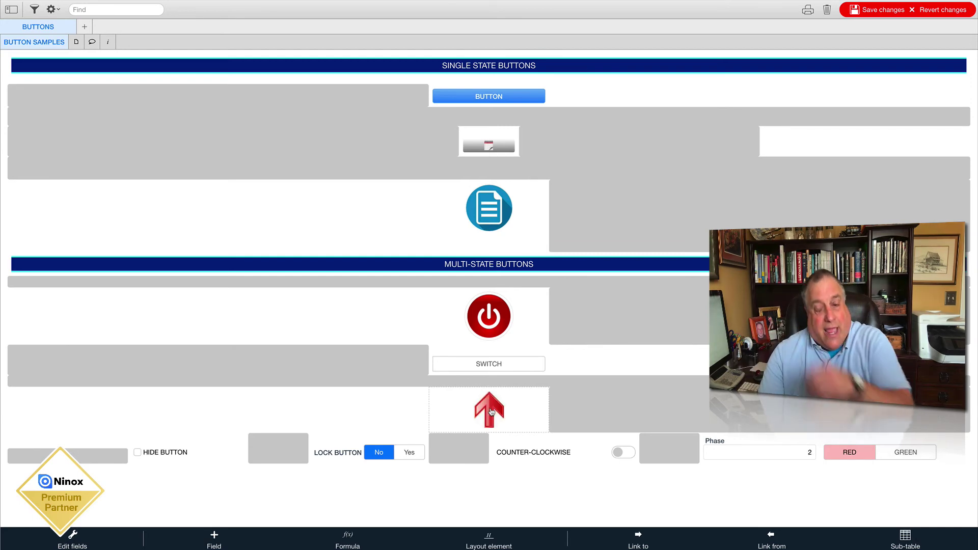
pyautogui.click(490, 411)
pyautogui.click(491, 411)
pyautogui.click(491, 411)
pyautogui.click(491, 411)
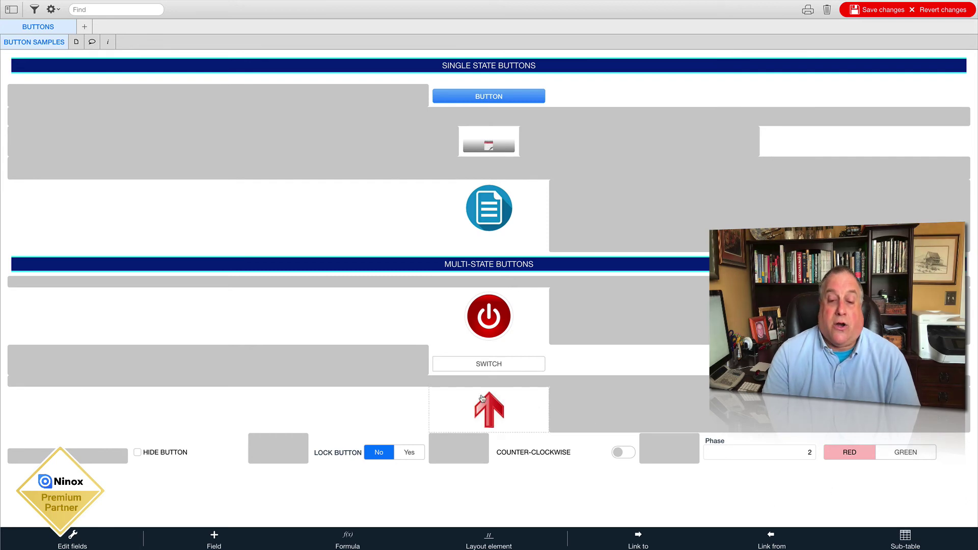
pyautogui.click(491, 408)
pyautogui.click(490, 408)
pyautogui.click(491, 408)
pyautogui.click(491, 408)
pyautogui.click(490, 408)
pyautogui.click(491, 408)
pyautogui.click(490, 407)
pyautogui.click(491, 408)
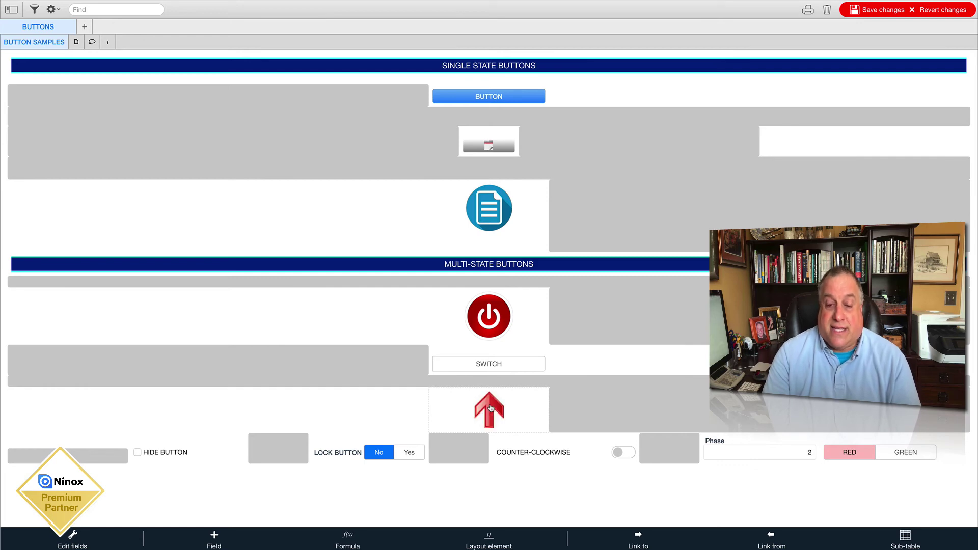
pyautogui.click(491, 407)
pyautogui.click(490, 407)
pyautogui.click(491, 407)
pyautogui.click(491, 408)
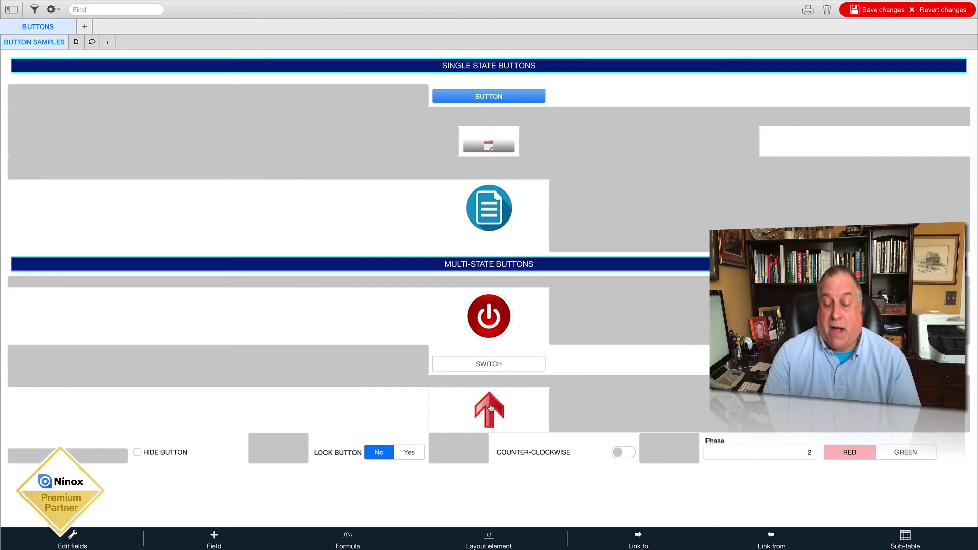
# Check and uncheck HIDE BUTTON to test hiding the arrow button.
pyautogui.click(137, 453)
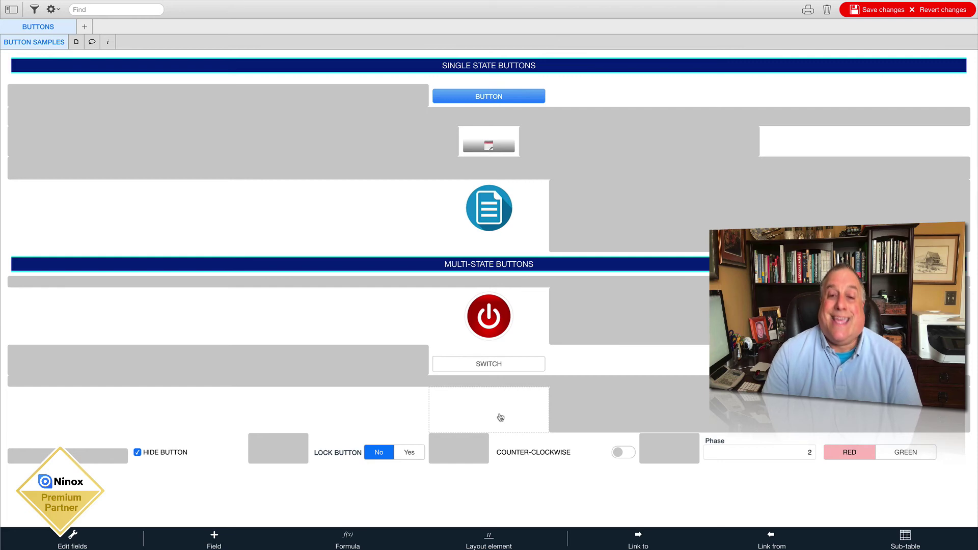
pyautogui.click(137, 453)
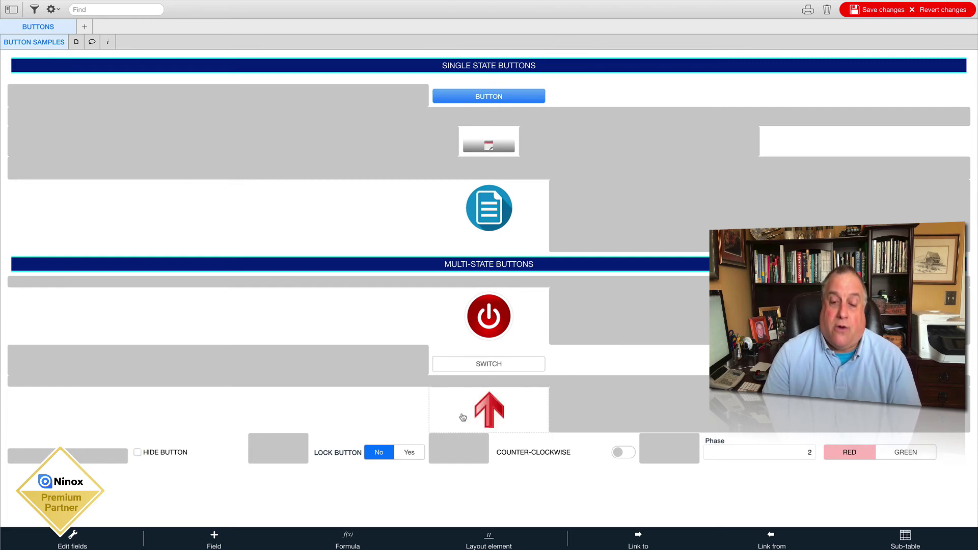
# Open the arrow button's display formula and examine the Color Choice block nested inside the HIDE BUTTON condition.
pyautogui.click(532, 390)
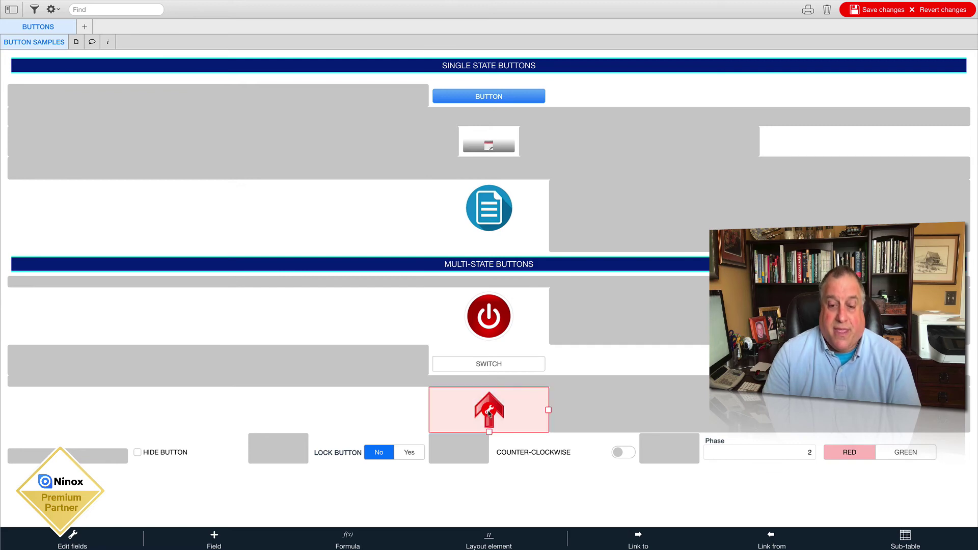
pyautogui.click(489, 411)
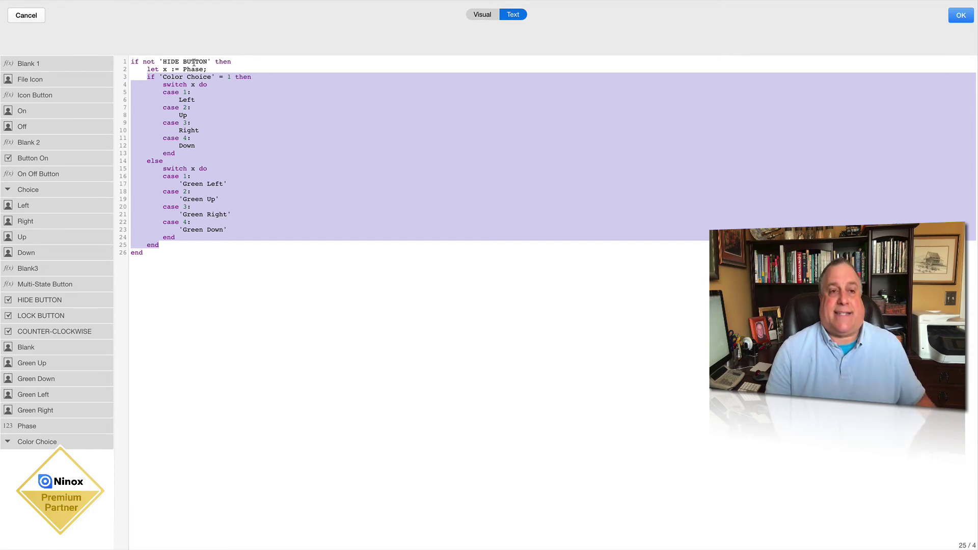
pyautogui.moveTo(146, 76); pyautogui.dragTo(192, 234)
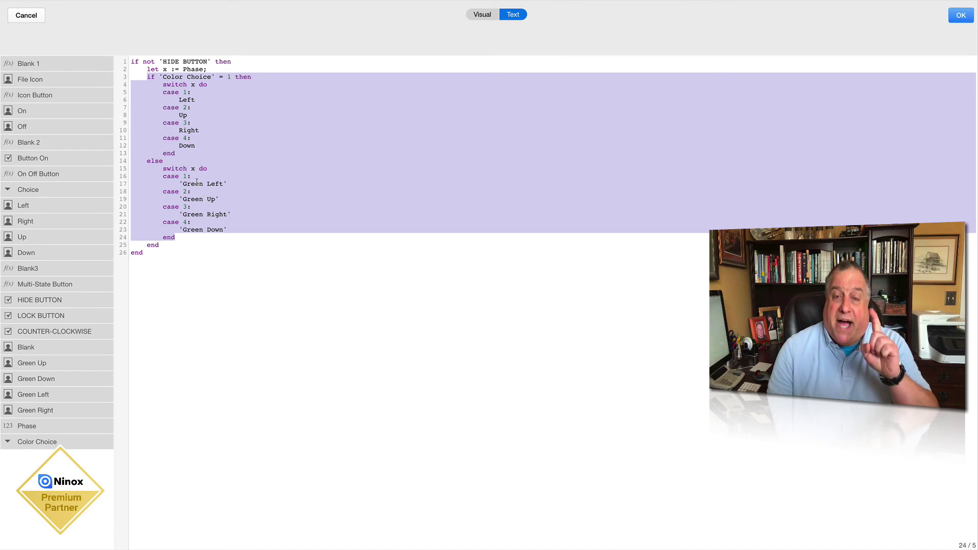
pyautogui.click(141, 63)
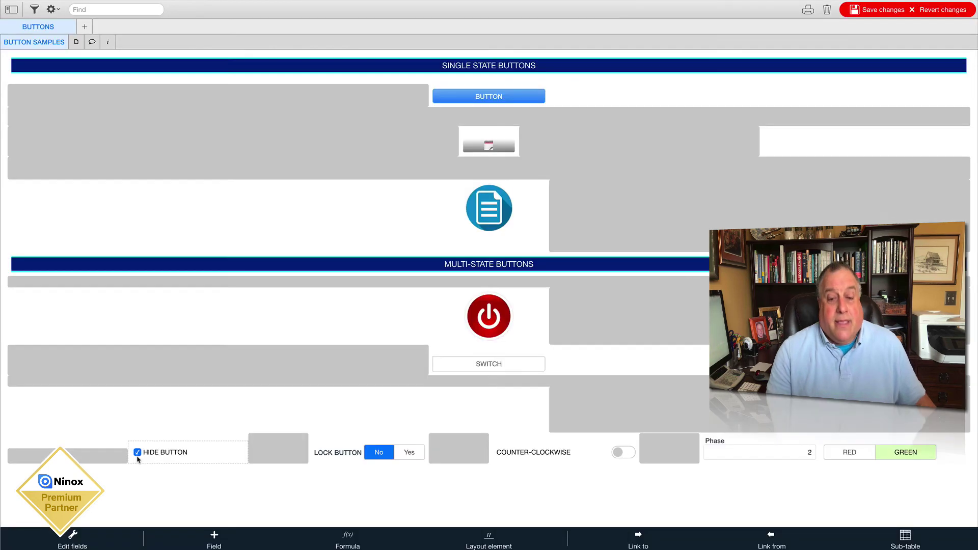
# Switch the arrow's colour repeatedly between RED and GREEN while HIDE BUTTON is checked, leaving GREEN selected.
pyautogui.click(861, 456)
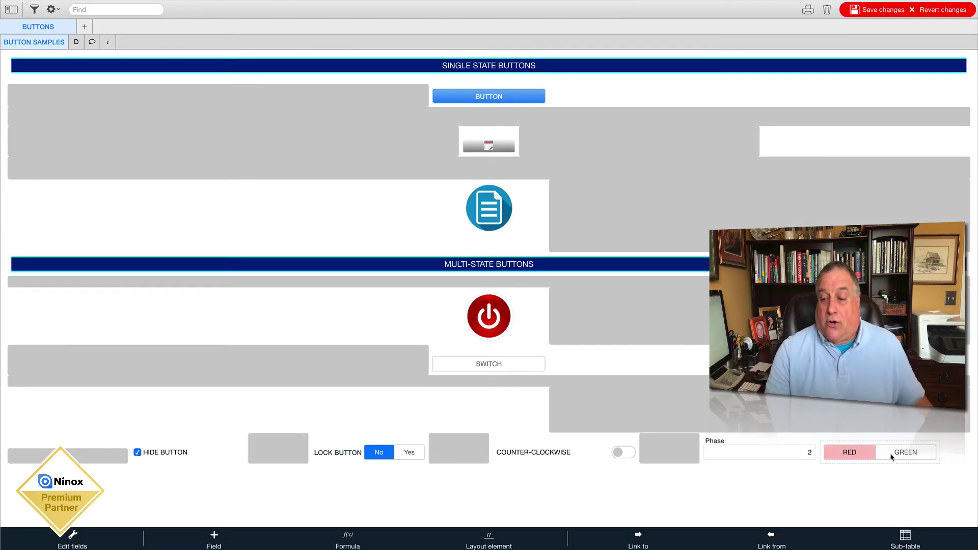
pyautogui.click(862, 456)
pyautogui.click(876, 454)
pyautogui.click(866, 453)
pyautogui.click(894, 457)
pyautogui.click(855, 458)
pyautogui.click(871, 456)
pyautogui.click(858, 456)
pyautogui.click(903, 453)
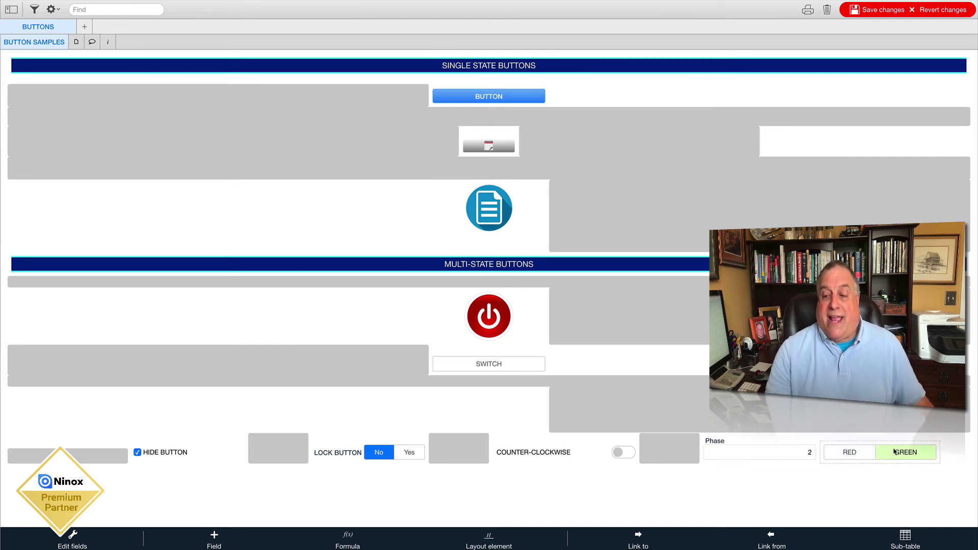
pyautogui.click(861, 455)
pyautogui.click(903, 455)
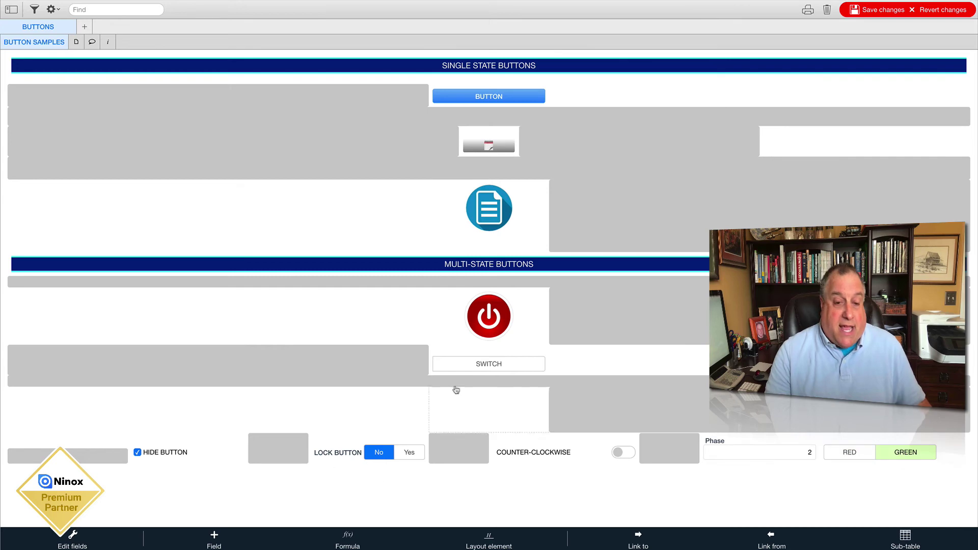
# Reopen the hidden arrow button's display formula and examine the HIDE BUTTON condition and the Phase and Color Choice code it controls.
pyautogui.click(490, 393)
pyautogui.click(490, 409)
pyautogui.click(415, 133)
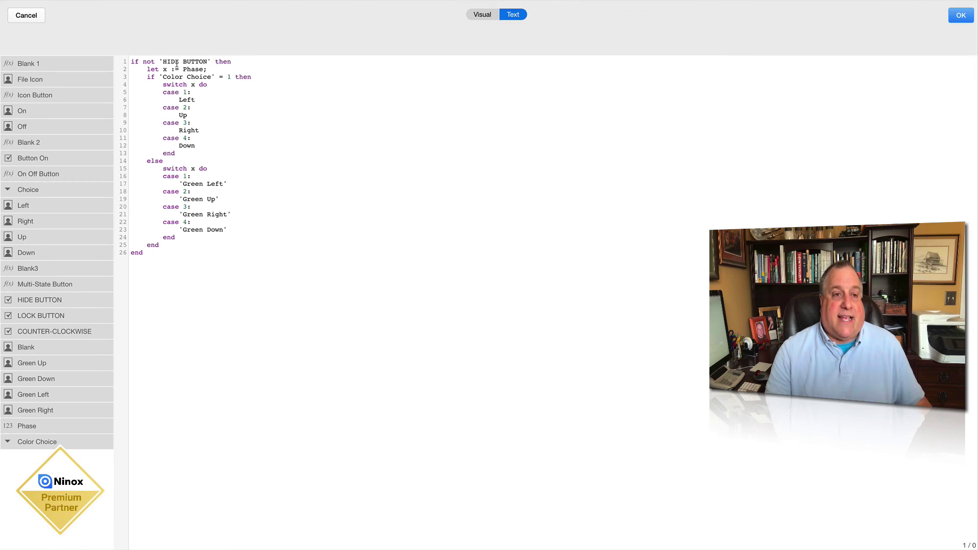
pyautogui.moveTo(146, 76); pyautogui.dragTo(228, 240)
pyautogui.moveTo(146, 68); pyautogui.dragTo(168, 245)
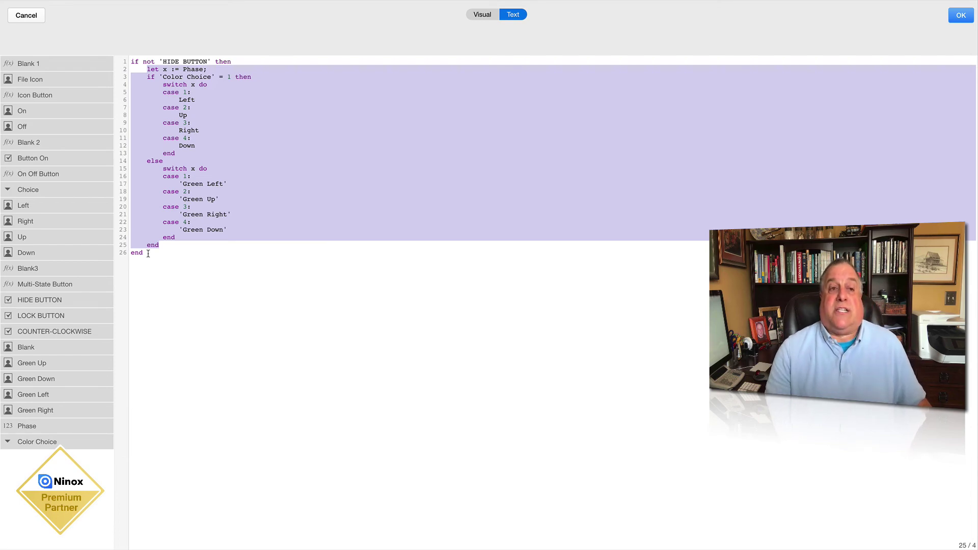
pyautogui.click(29, 19)
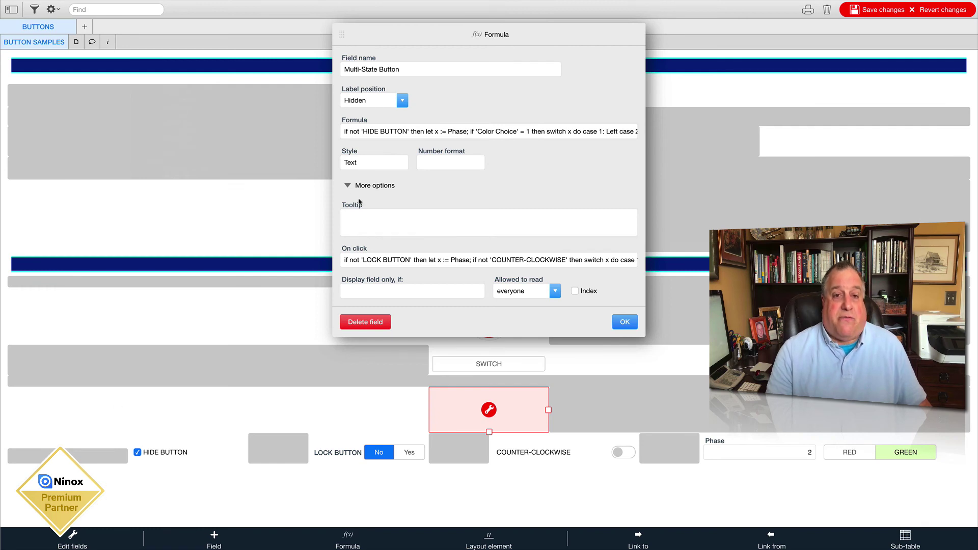
pyautogui.click(362, 133)
pyautogui.moveTo(130, 62); pyautogui.dragTo(237, 58)
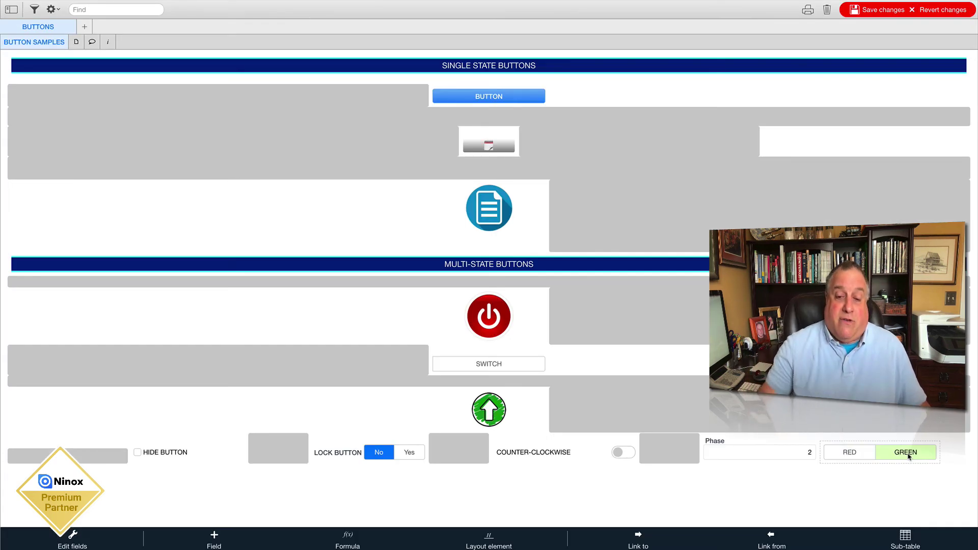
# Cycle the green arrow button through all four directions with COUNTER-CLOCKWISE off.
pyautogui.click(495, 414)
pyautogui.click(494, 414)
pyautogui.click(494, 413)
pyautogui.click(494, 413)
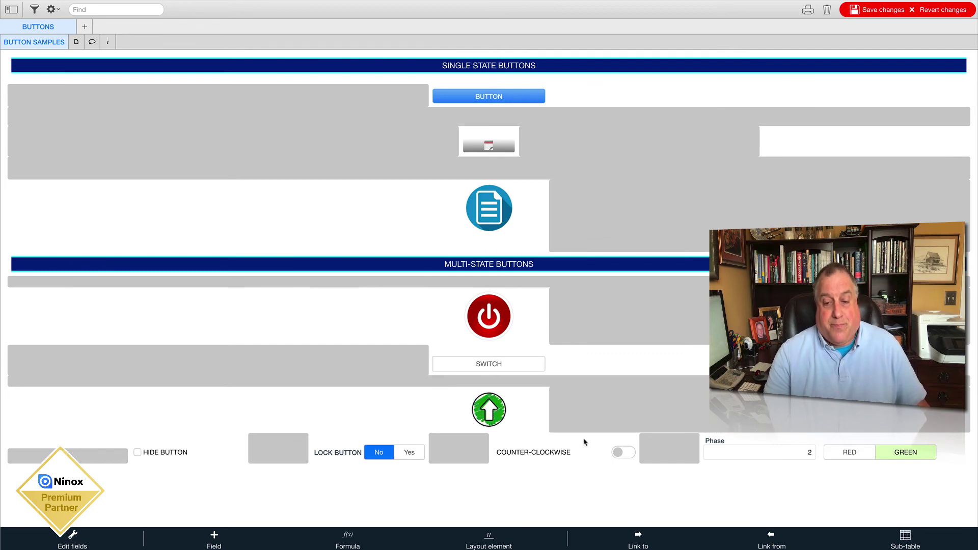
# Turn COUNTER-CLOCKWISE on and cycle the green arrow button through all four directions in reverse.
pyautogui.click(623, 452)
pyautogui.click(483, 411)
pyautogui.click(483, 411)
pyautogui.click(483, 411)
pyautogui.click(483, 411)
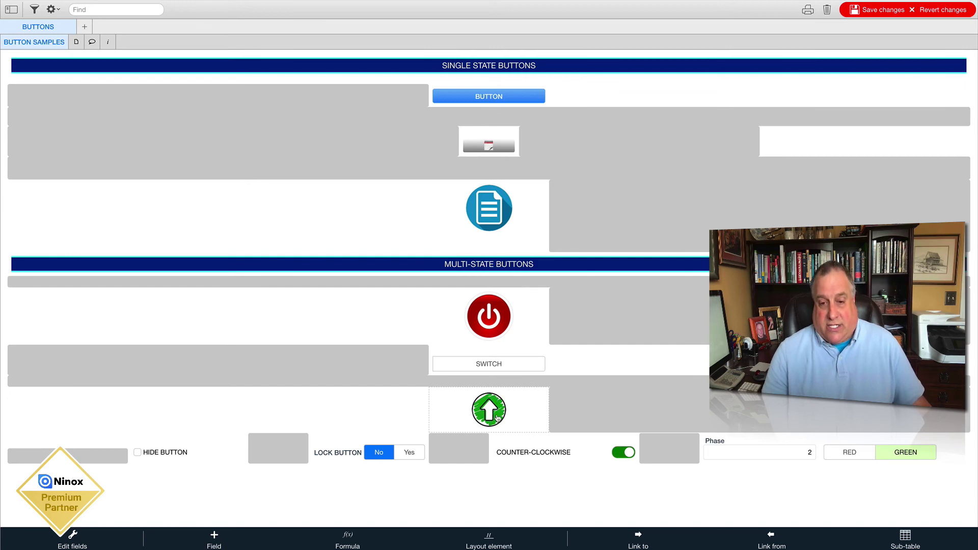
# Compare the red and green switch blocks and the HIDE BUTTON condition in the arrow button's display formula.
pyautogui.click(519, 399)
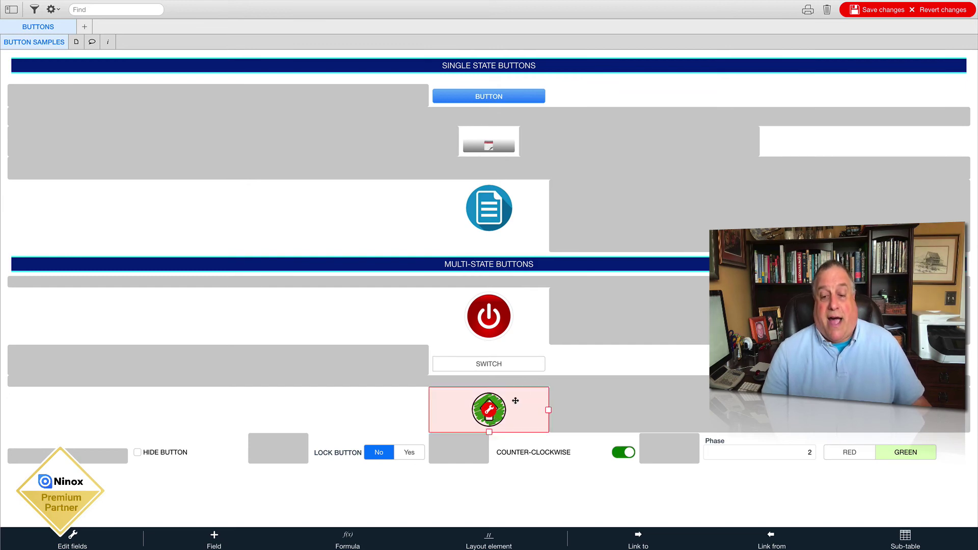
pyautogui.doubleClick(493, 411)
pyautogui.click(442, 133)
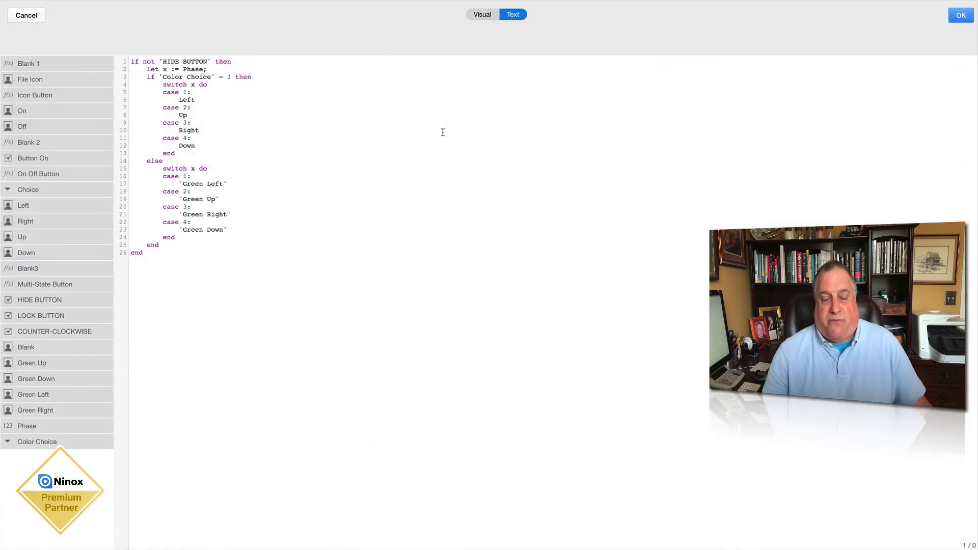
pyautogui.moveTo(162, 84); pyautogui.dragTo(221, 150)
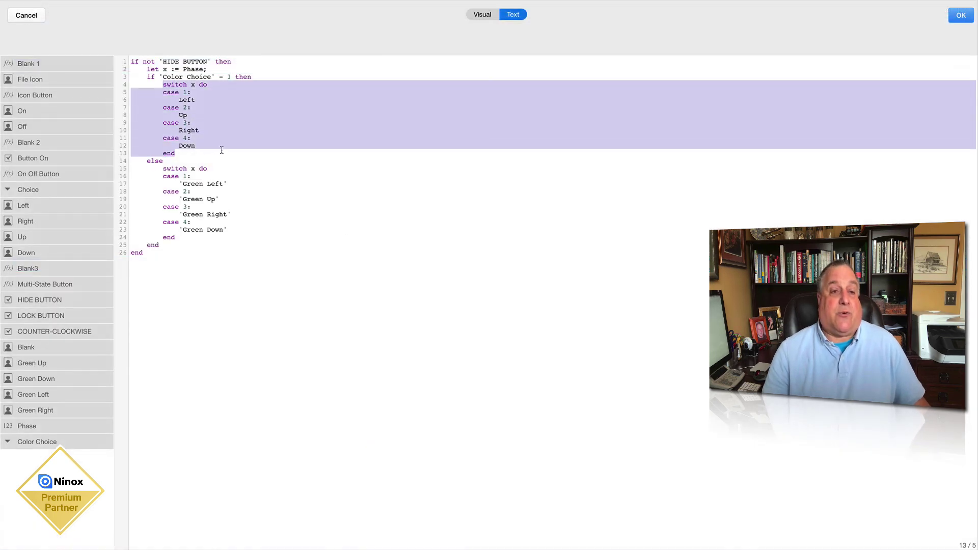
pyautogui.moveTo(162, 168); pyautogui.dragTo(192, 246)
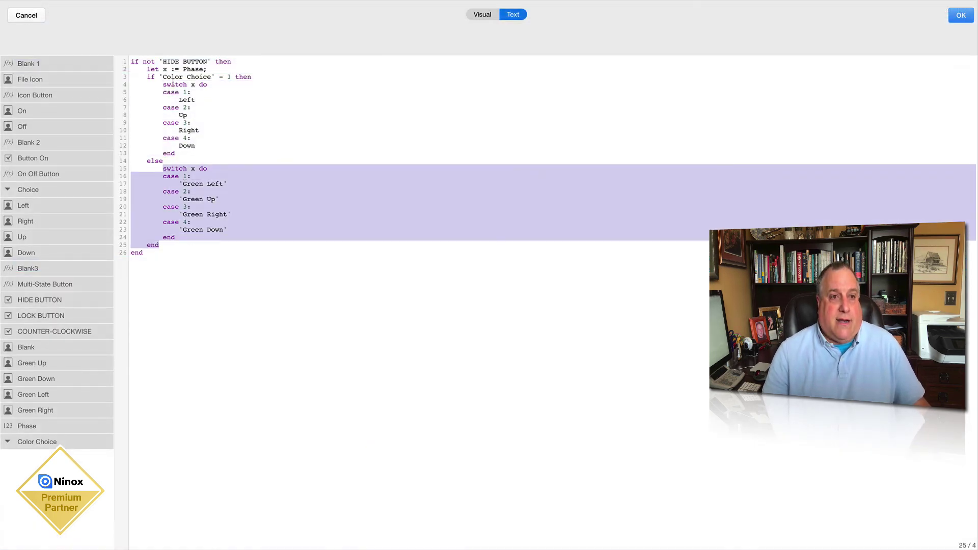
pyautogui.moveTo(160, 62); pyautogui.dragTo(209, 61)
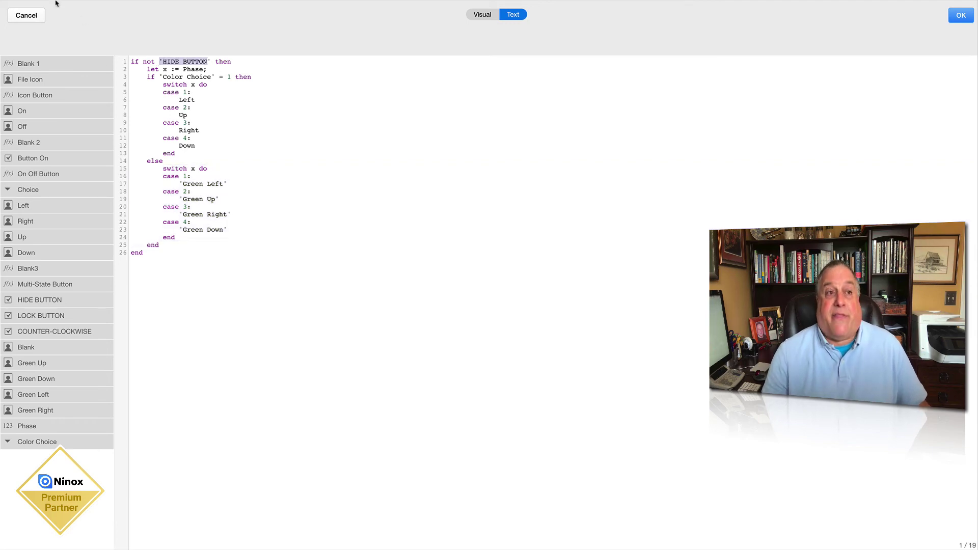
pyautogui.click(33, 16)
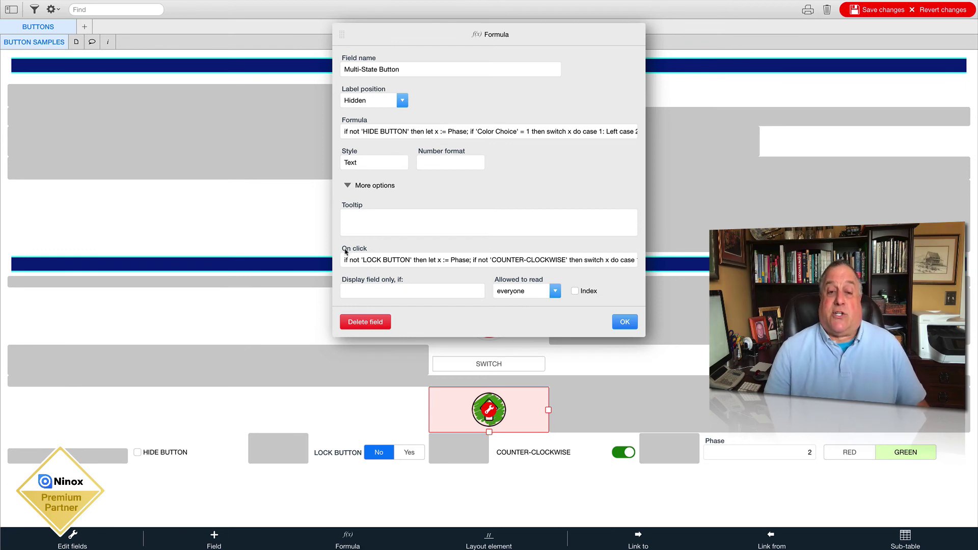
# Examine how each case in the arrow button's On click script sets the next Phase, and close the field settings.
pyautogui.click(362, 262)
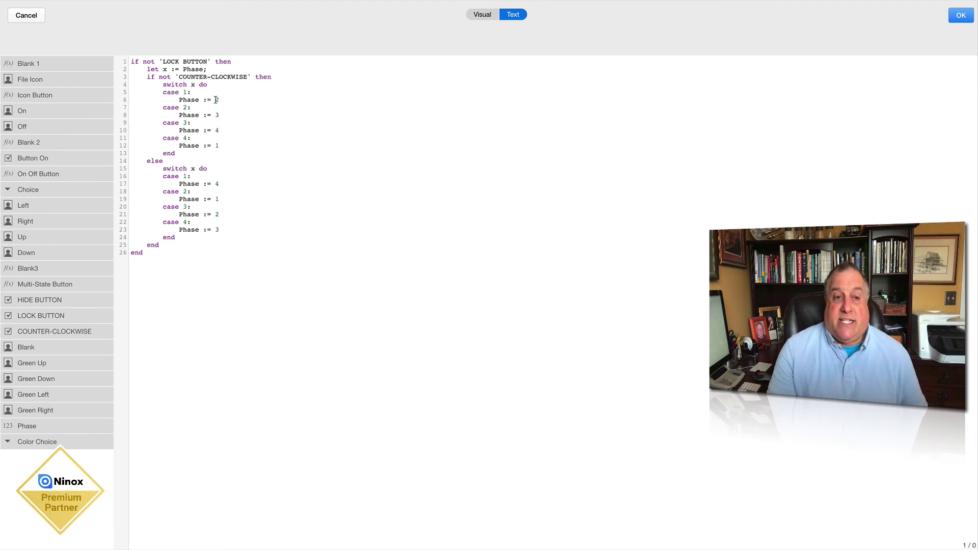
pyautogui.moveTo(164, 107); pyautogui.dragTo(191, 108)
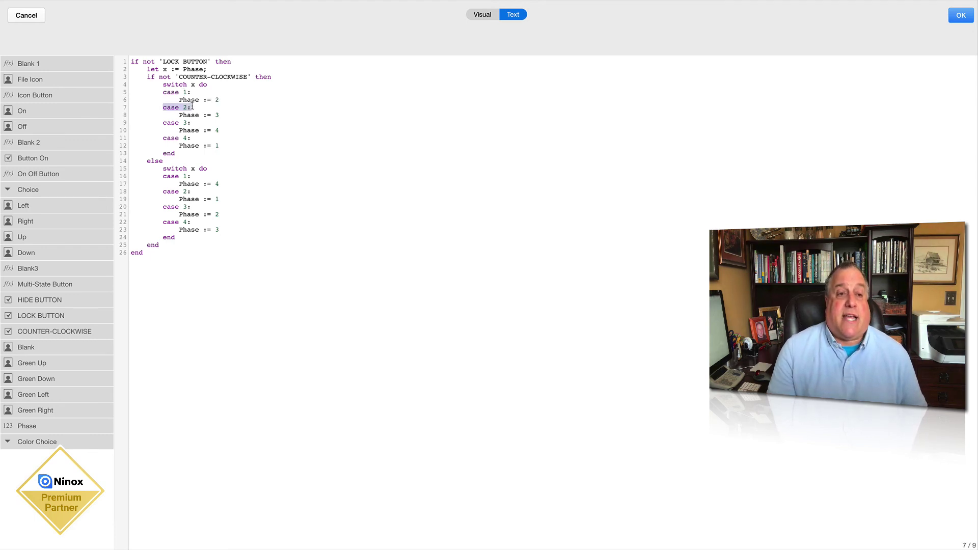
pyautogui.doubleClick(217, 115)
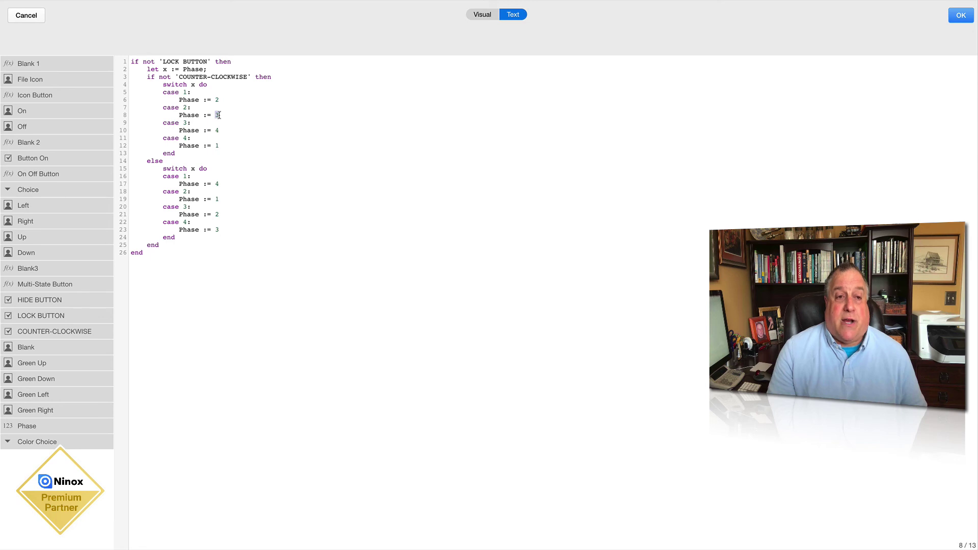
pyautogui.moveTo(164, 123); pyautogui.dragTo(192, 136)
pyautogui.doubleClick(218, 130)
pyautogui.doubleClick(217, 146)
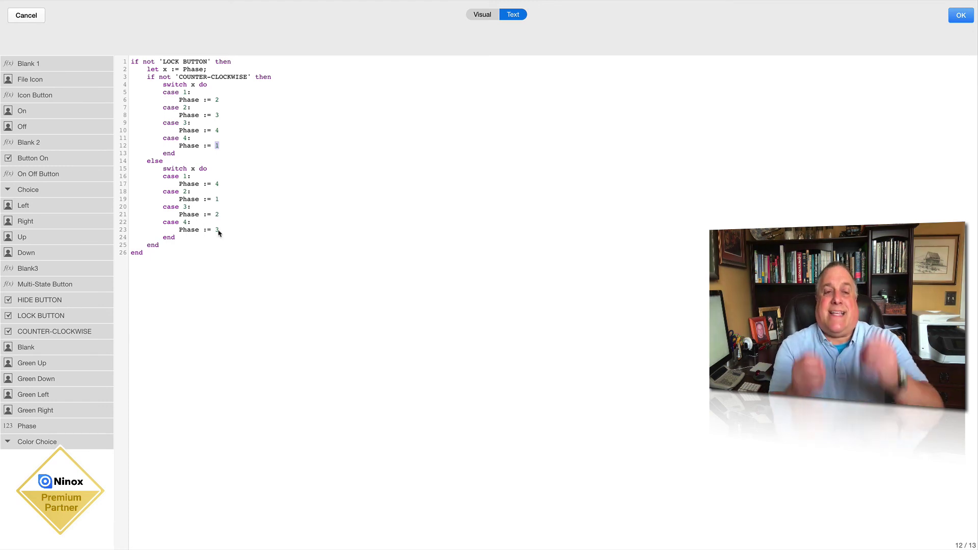
pyautogui.click(955, 19)
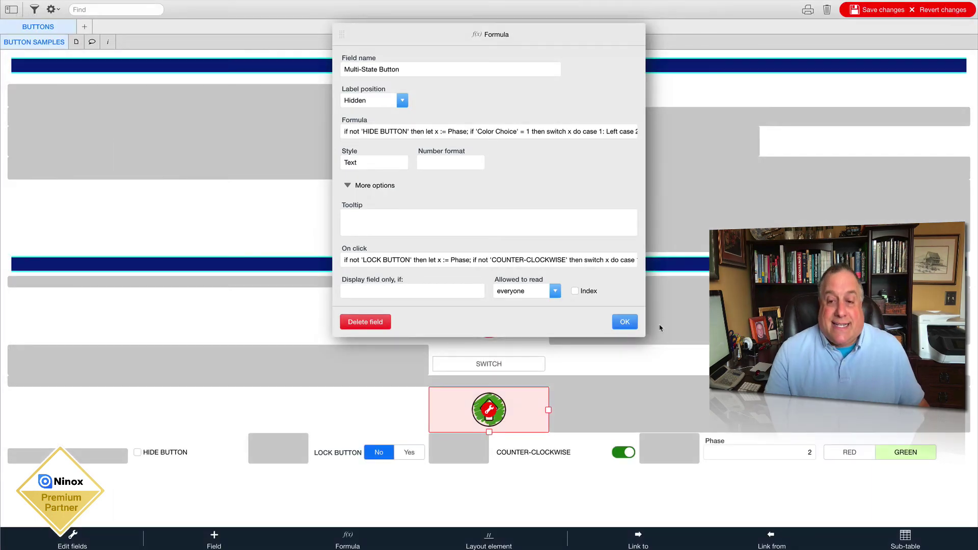
pyautogui.click(635, 324)
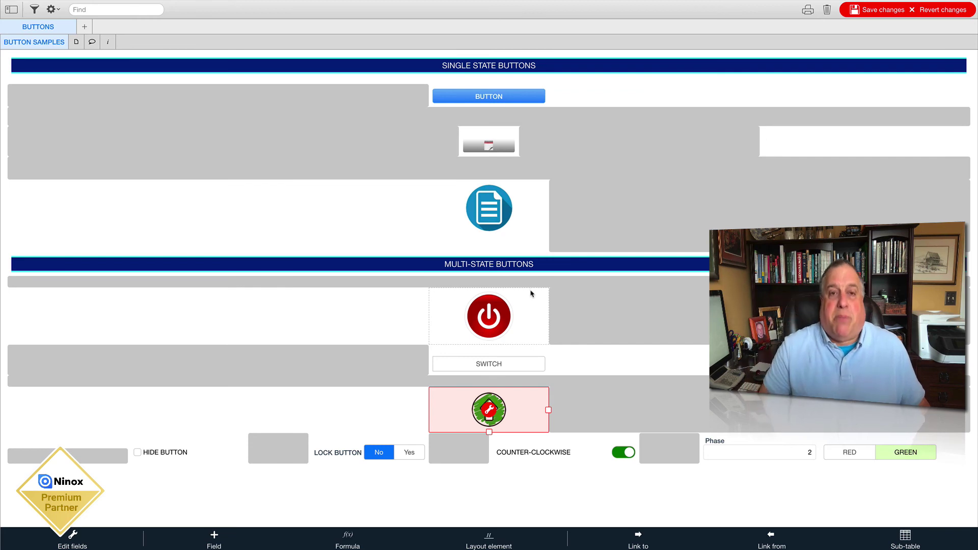
# Review the power button's Formula and On click scripts in its field settings, and return to the form.
pyautogui.click(531, 291)
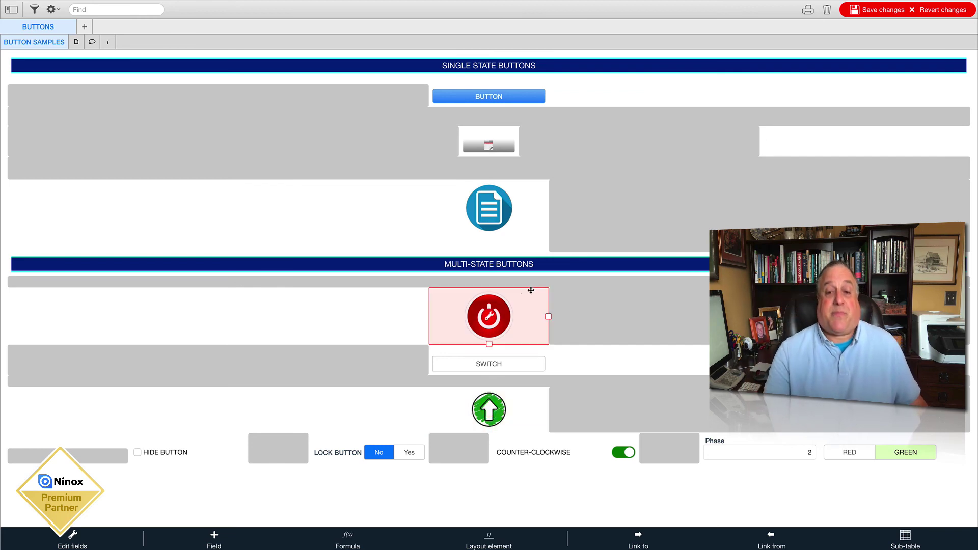
pyautogui.doubleClick(492, 312)
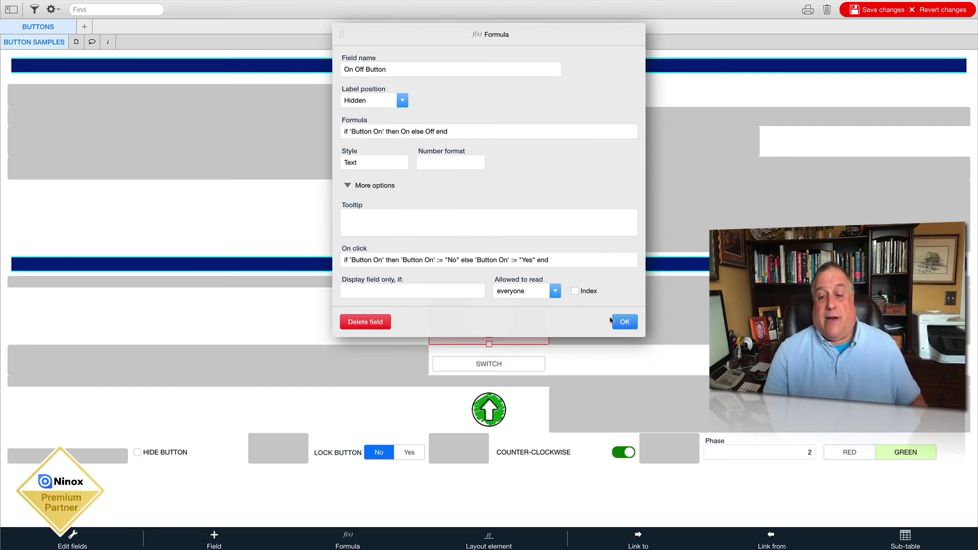
pyautogui.click(622, 322)
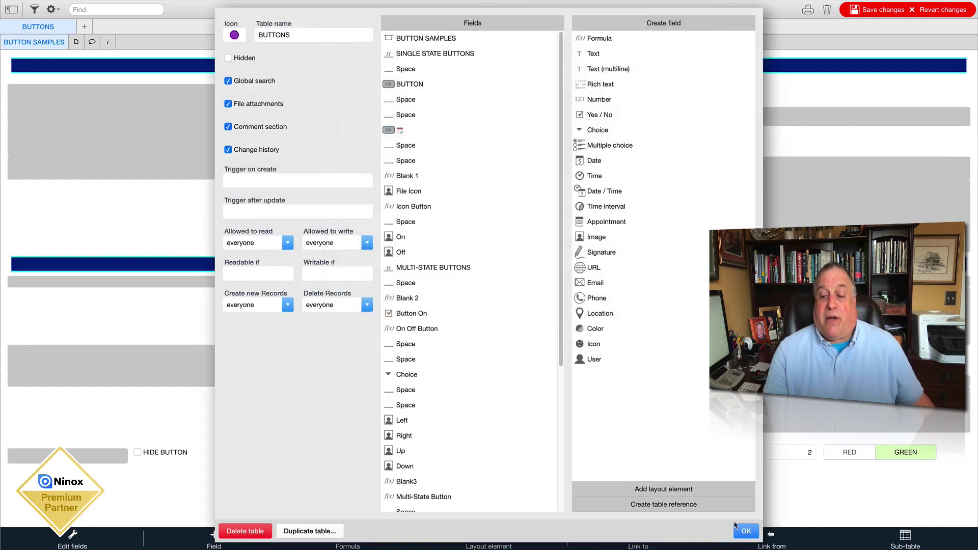
pyautogui.click(737, 532)
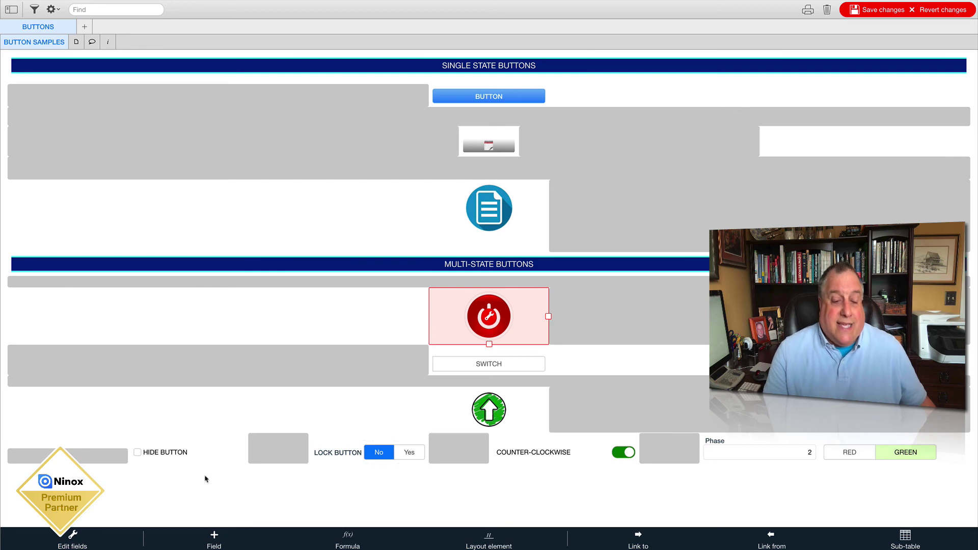
# Find the Phase number field in the BUTTONS table's field list and open its settings.
pyautogui.click(70, 542)
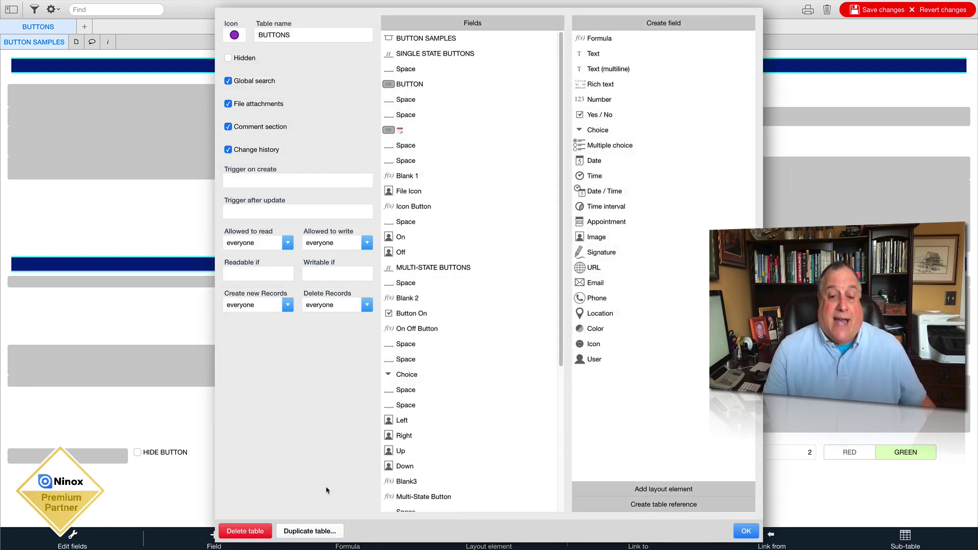
pyautogui.click(423, 466)
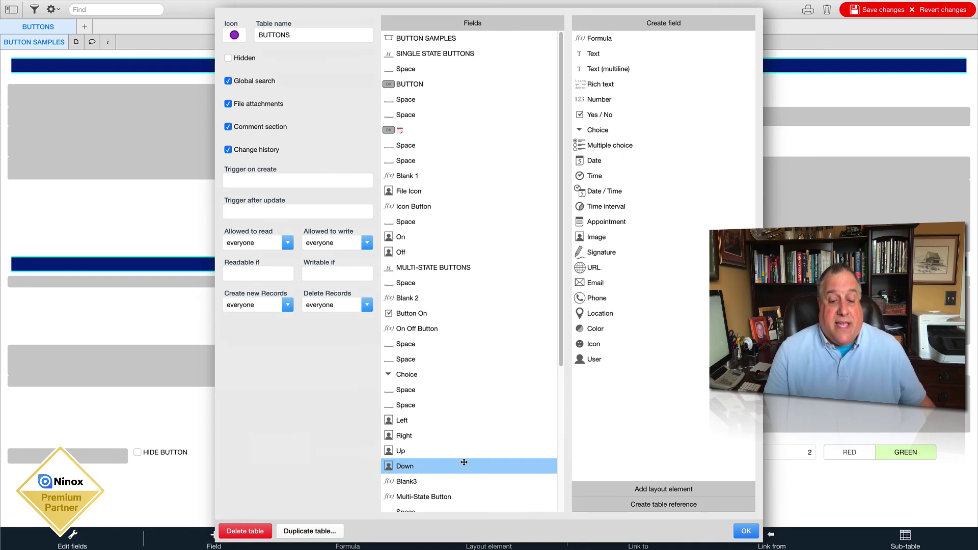
pyautogui.scroll(-5, 464, 462)
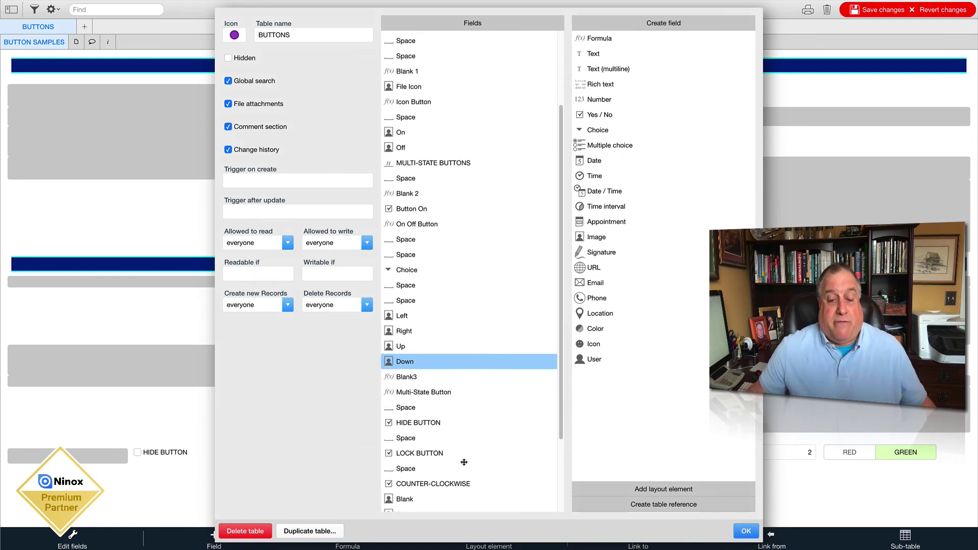
pyautogui.scroll(-4, 464, 462)
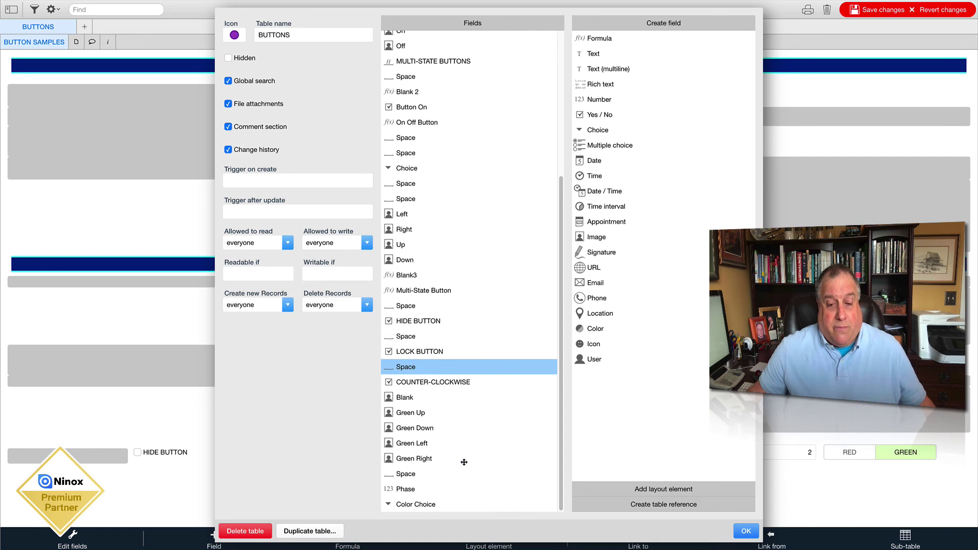
pyautogui.click(465, 462)
pyautogui.click(414, 490)
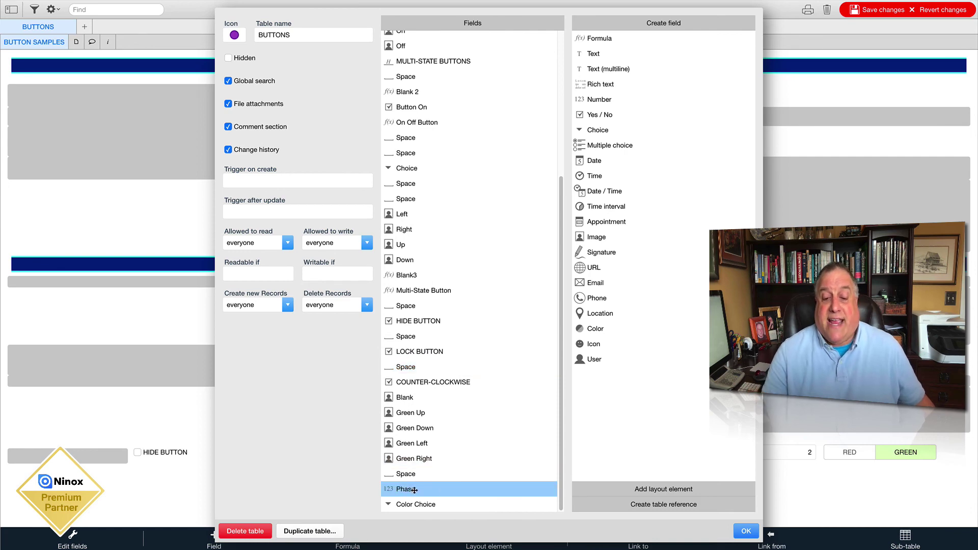
pyautogui.doubleClick(415, 490)
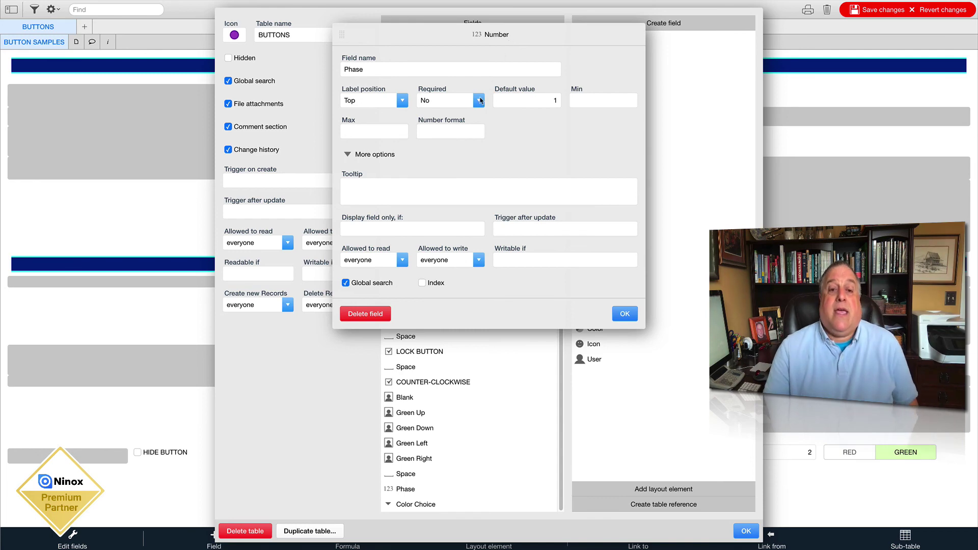
# Close the Phase field settings and the field list, and step the arrow button counter-clockwise to Phase 3.
pyautogui.click(625, 315)
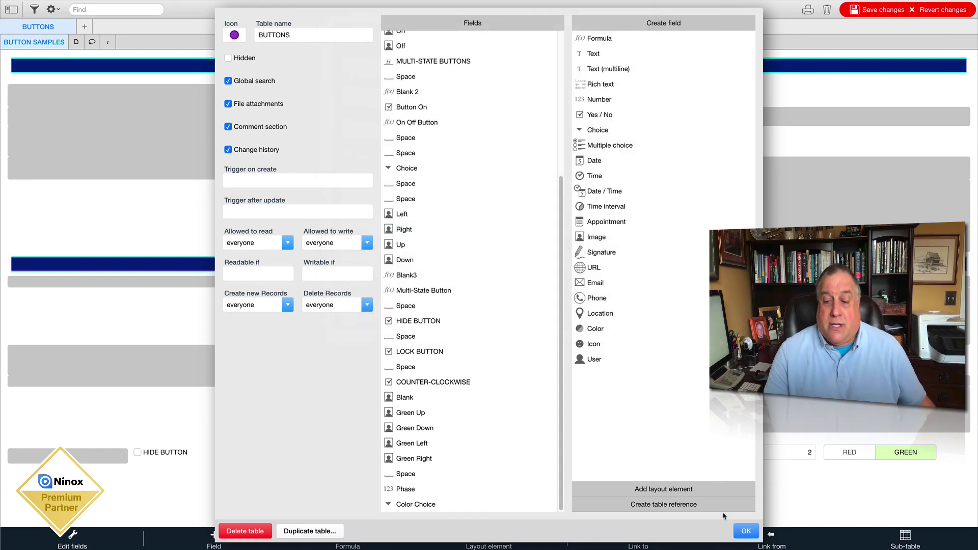
pyautogui.click(744, 531)
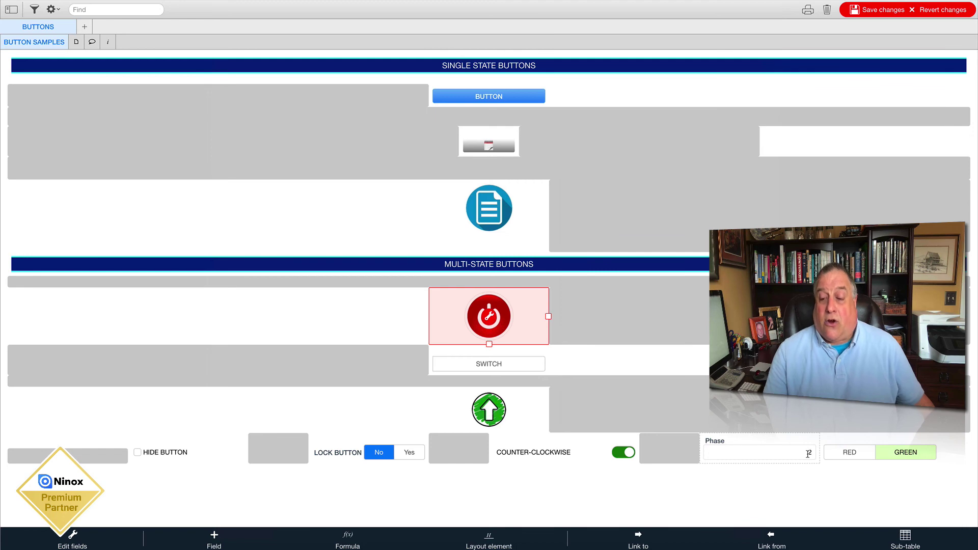
pyautogui.click(495, 412)
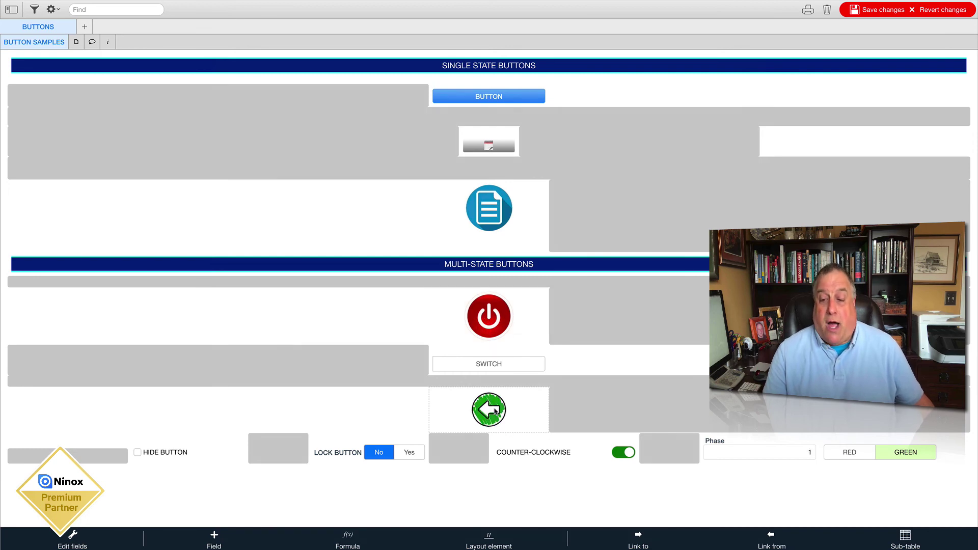
pyautogui.click(495, 411)
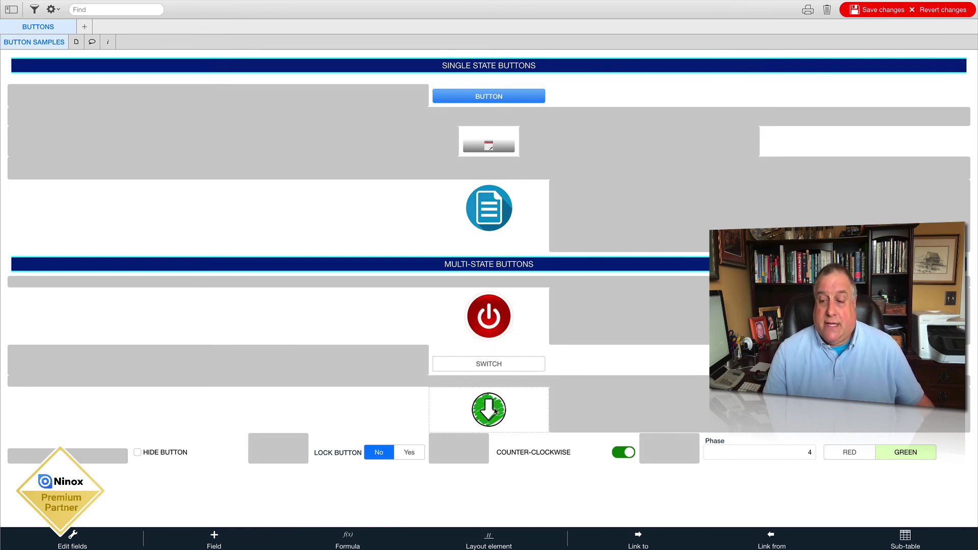
pyautogui.click(495, 412)
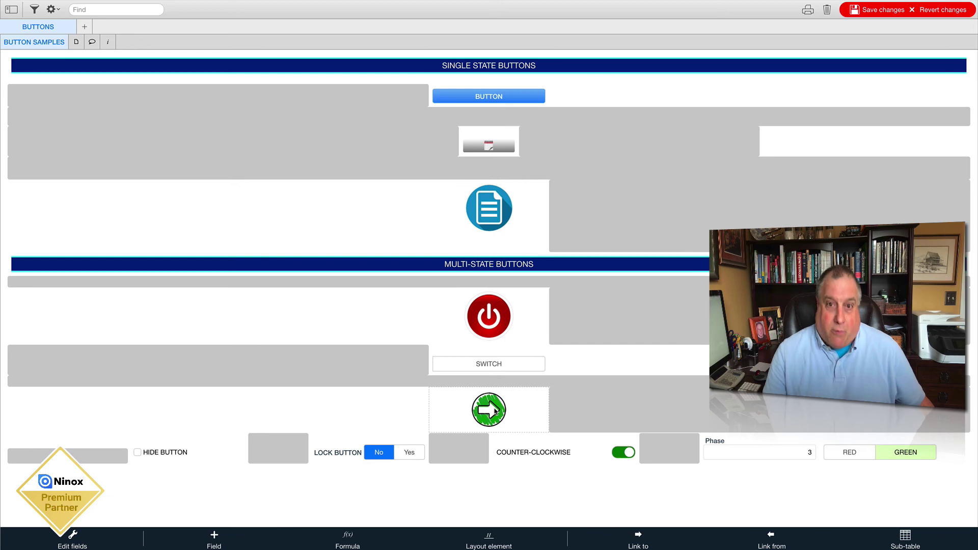
# Turn off COUNTER-CLOCKWISE and advance the arrow button clockwise 13 times, ending at Phase 4.
pyautogui.click(619, 455)
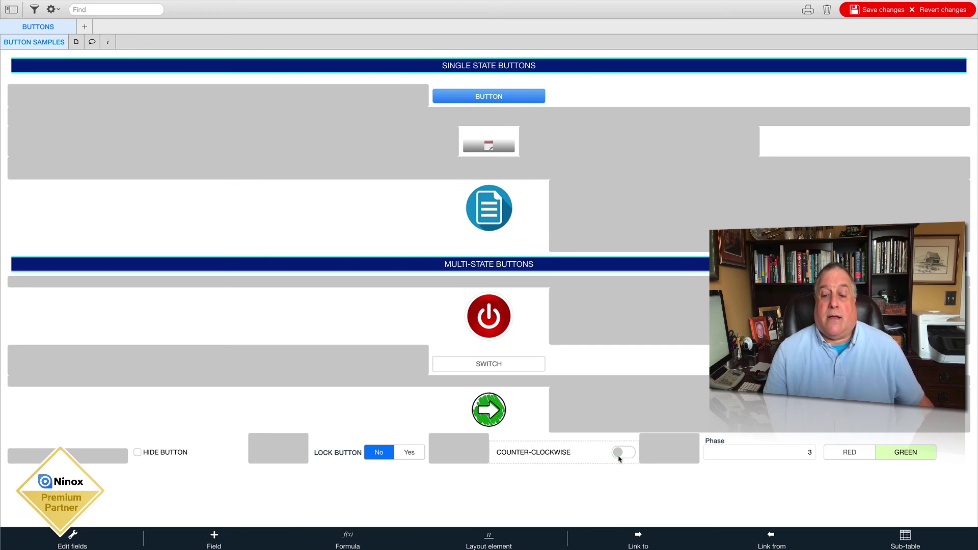
pyautogui.click(491, 412)
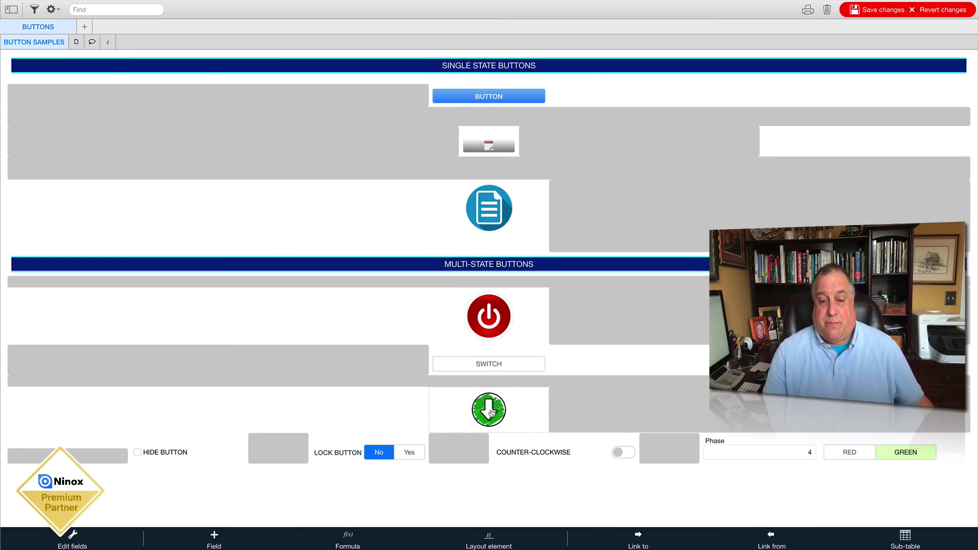
pyautogui.click(491, 412)
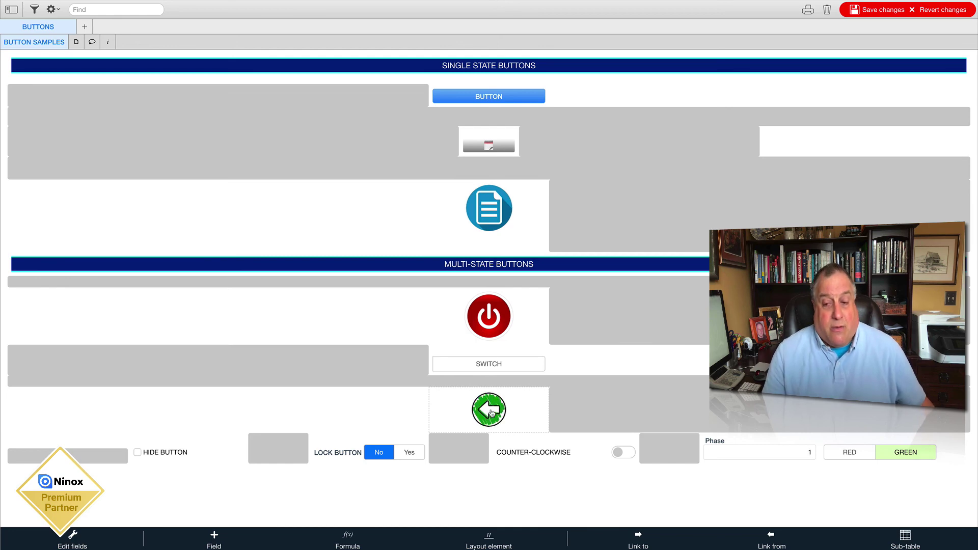
pyautogui.click(490, 411)
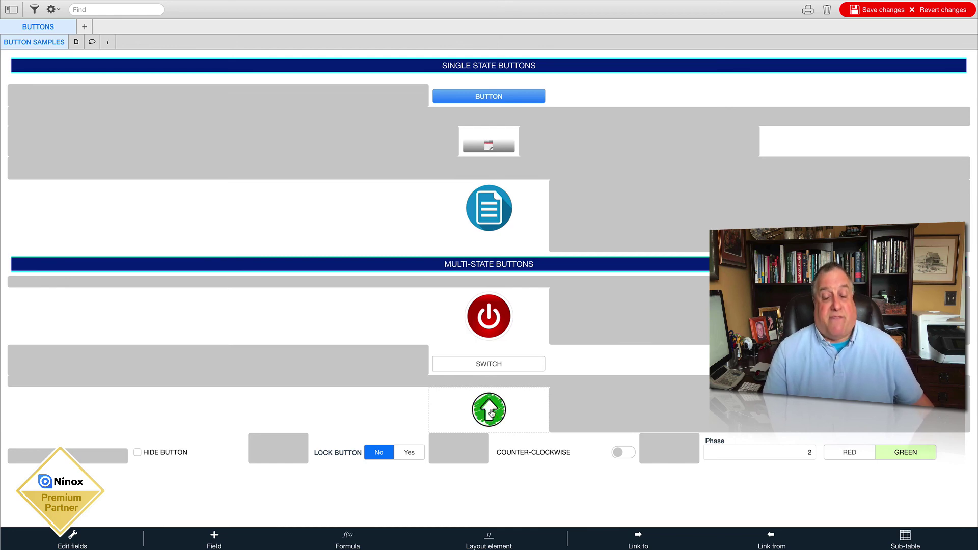
pyautogui.click(491, 412)
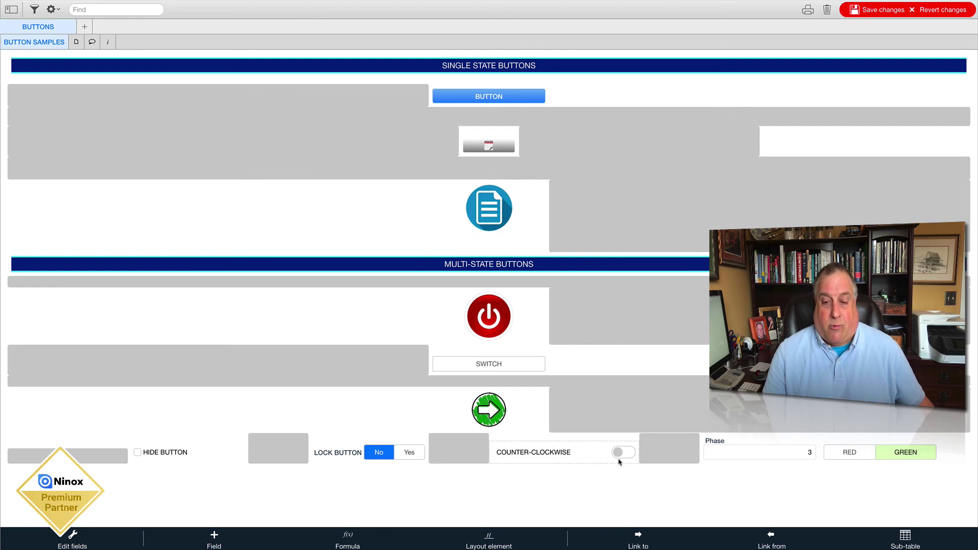
pyautogui.click(494, 411)
pyautogui.click(493, 411)
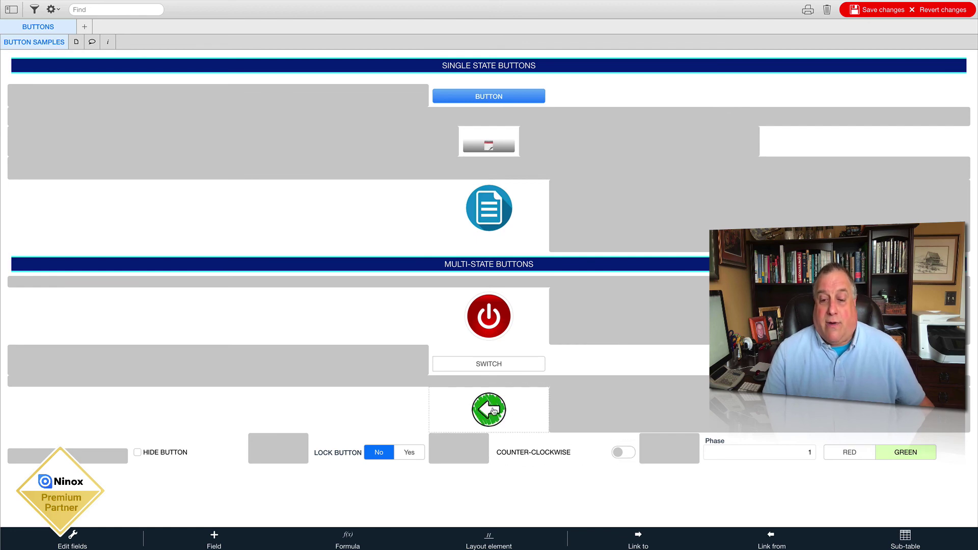
pyautogui.click(493, 412)
pyautogui.click(494, 412)
pyautogui.click(493, 412)
pyautogui.click(493, 411)
pyautogui.click(493, 411)
pyautogui.click(493, 412)
pyautogui.click(493, 411)
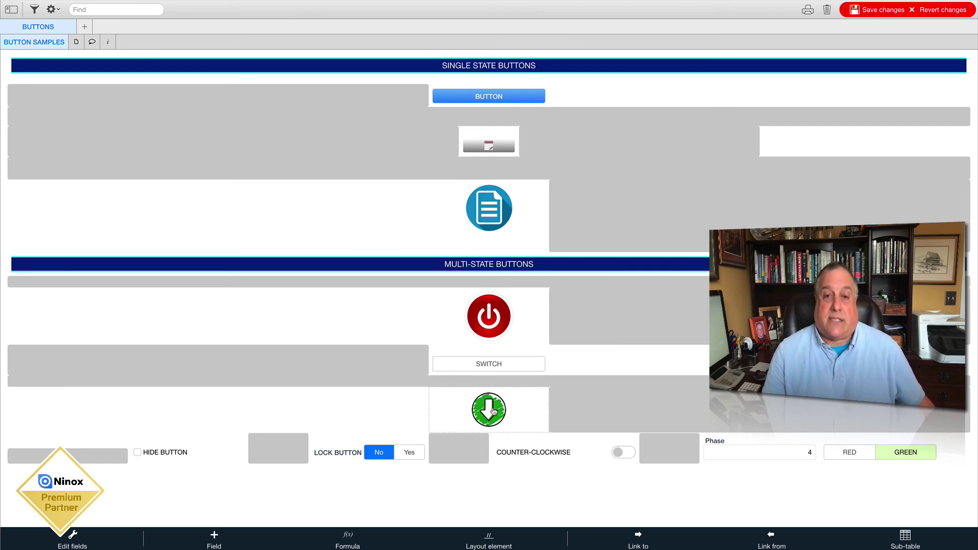
# Turn on COUNTER-CLOCKWISE and step the arrow button through its directions 12 times.
pyautogui.click(629, 453)
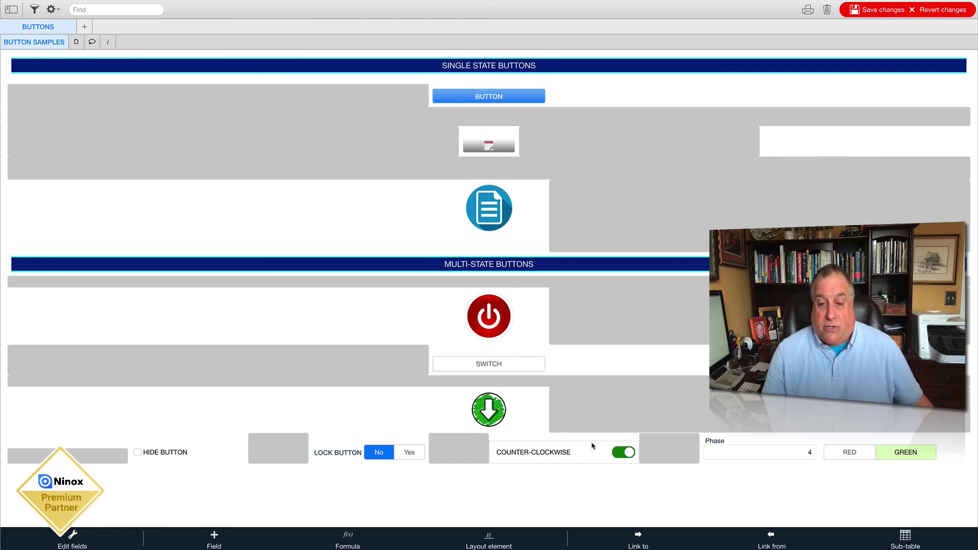
pyautogui.click(489, 410)
pyautogui.click(489, 410)
pyautogui.click(490, 411)
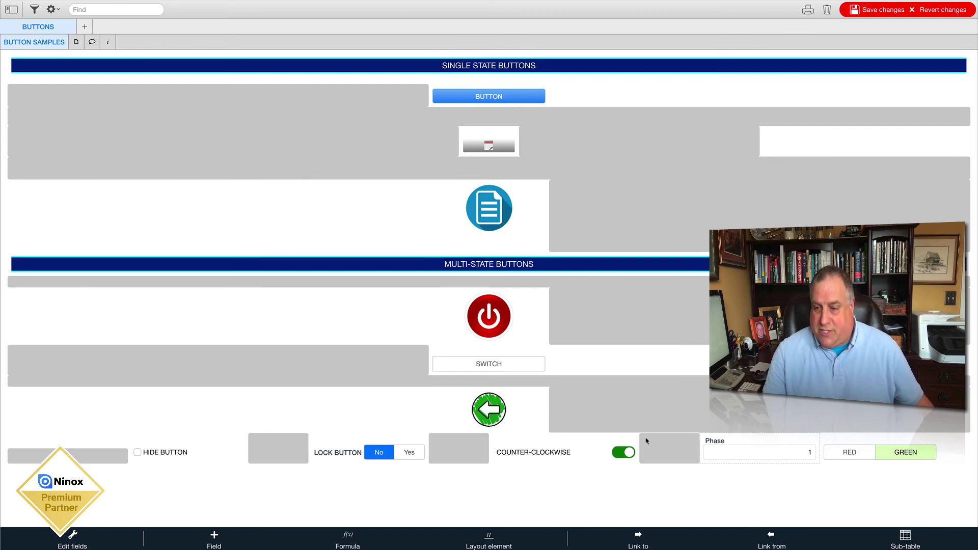
pyautogui.click(487, 410)
pyautogui.click(488, 410)
pyautogui.click(488, 410)
pyautogui.click(488, 410)
pyautogui.click(488, 410)
pyautogui.click(487, 410)
pyautogui.click(487, 410)
pyautogui.click(488, 410)
pyautogui.click(488, 410)
# Turn off COUNTER-CLOCKWISE and advance the arrow button clockwise seven times.
pyautogui.click(623, 453)
pyautogui.click(496, 416)
pyautogui.click(498, 416)
pyautogui.click(498, 417)
pyautogui.click(497, 417)
pyautogui.click(497, 416)
pyautogui.click(497, 416)
pyautogui.click(498, 417)
# Turn COUNTER-CLOCKWISE on and rotate the arrow button five times, ending at Phase 2.
pyautogui.click(625, 453)
pyautogui.click(483, 410)
pyautogui.click(483, 410)
pyautogui.click(483, 411)
pyautogui.click(482, 411)
pyautogui.click(482, 411)
# Turn COUNTER-CLOCKWISE off and rotate the arrow button clockwise six times.
pyautogui.click(623, 453)
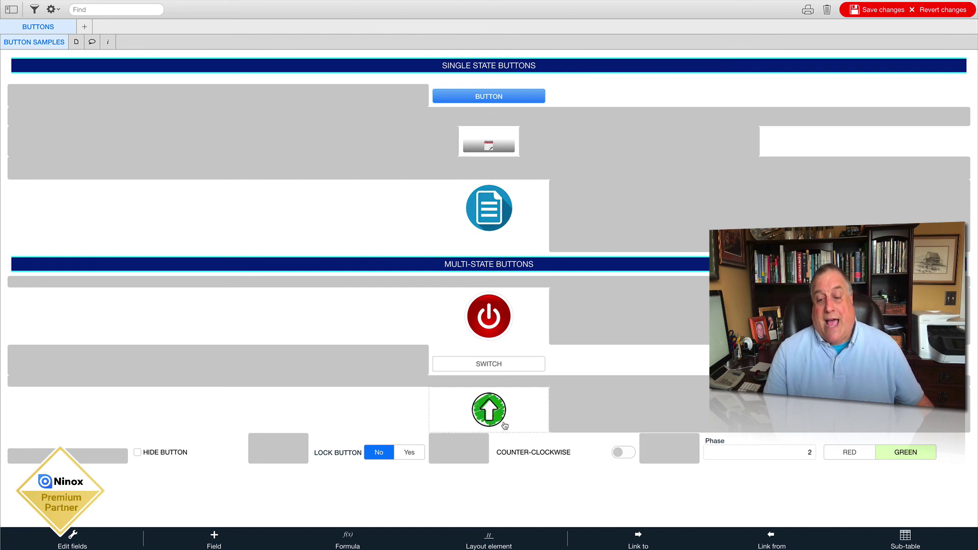
pyautogui.click(490, 414)
pyautogui.click(491, 414)
pyautogui.click(491, 414)
pyautogui.click(490, 414)
pyautogui.click(491, 414)
pyautogui.click(490, 414)
# Turn COUNTER-CLOCKWISE on and rotate the arrow button through four directions, ending at Phase 4.
pyautogui.click(623, 453)
pyautogui.click(486, 412)
pyautogui.click(487, 412)
pyautogui.click(487, 412)
pyautogui.click(487, 413)
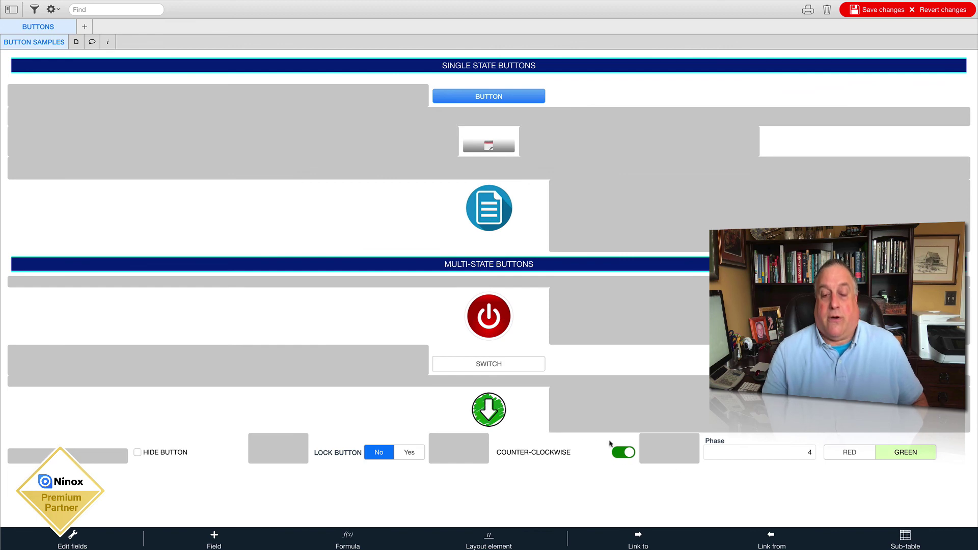
# Set the color choice to RED and step the arrow button through five directions.
pyautogui.click(843, 455)
pyautogui.click(490, 417)
pyautogui.click(489, 417)
pyautogui.click(489, 417)
pyautogui.click(488, 416)
pyautogui.click(489, 417)
# Set the color choice to GREEN and step the arrow button three times, ending at Phase 4.
pyautogui.click(889, 453)
pyautogui.click(487, 416)
pyautogui.click(487, 415)
pyautogui.click(487, 416)
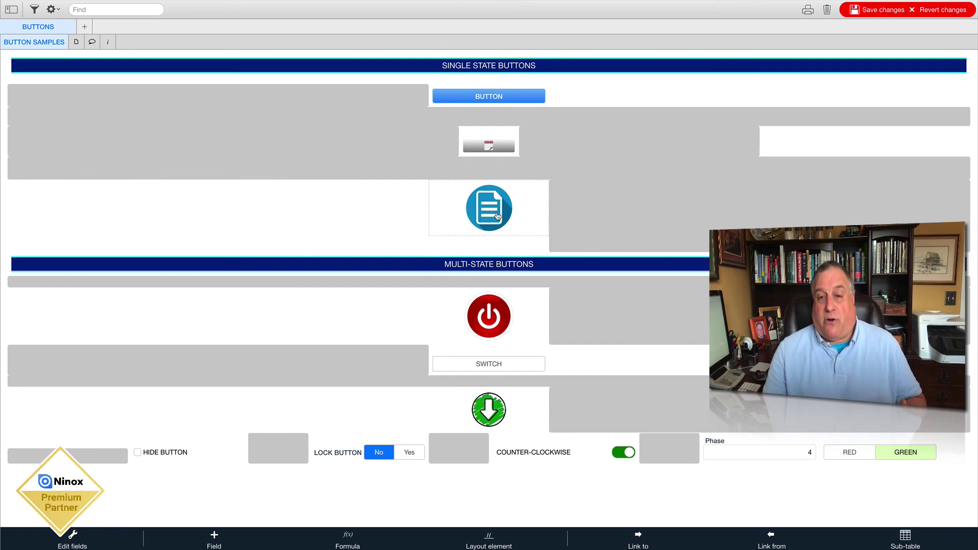
# Review the arrow image fields at the end of the BUTTONS table's field list, and close the table settings.
pyautogui.click(75, 537)
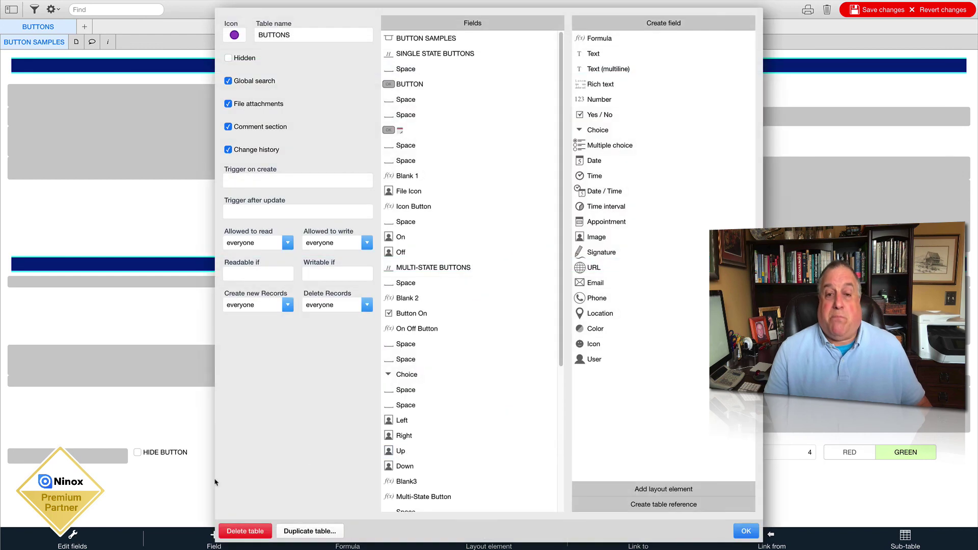
pyautogui.scroll(-5, 417, 383)
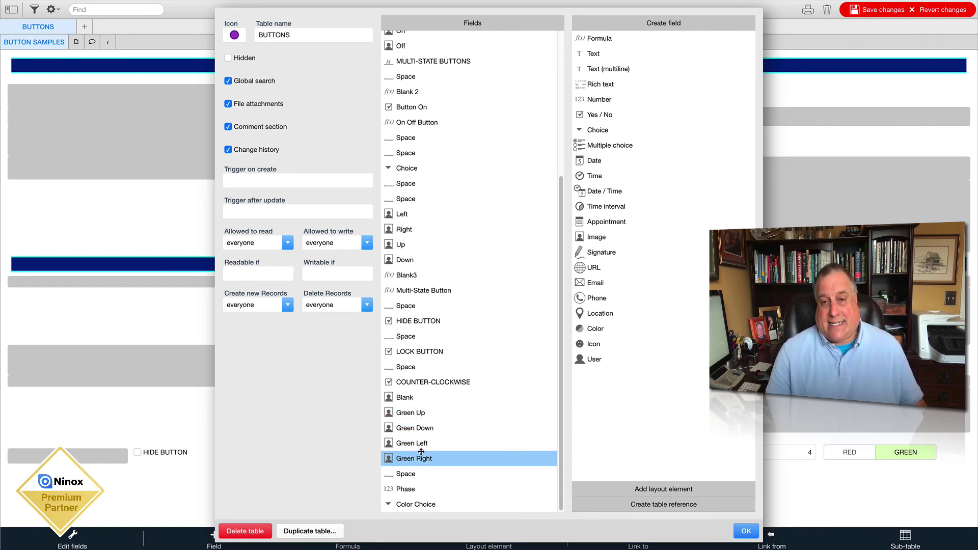
pyautogui.click(745, 533)
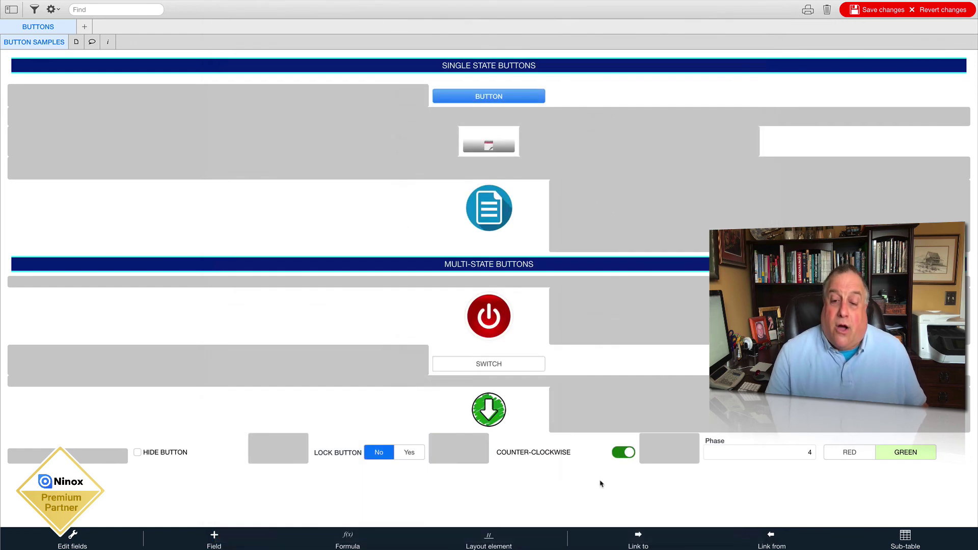
# Review the arrow button's On click script in its field settings, and return to the form.
pyautogui.click(509, 399)
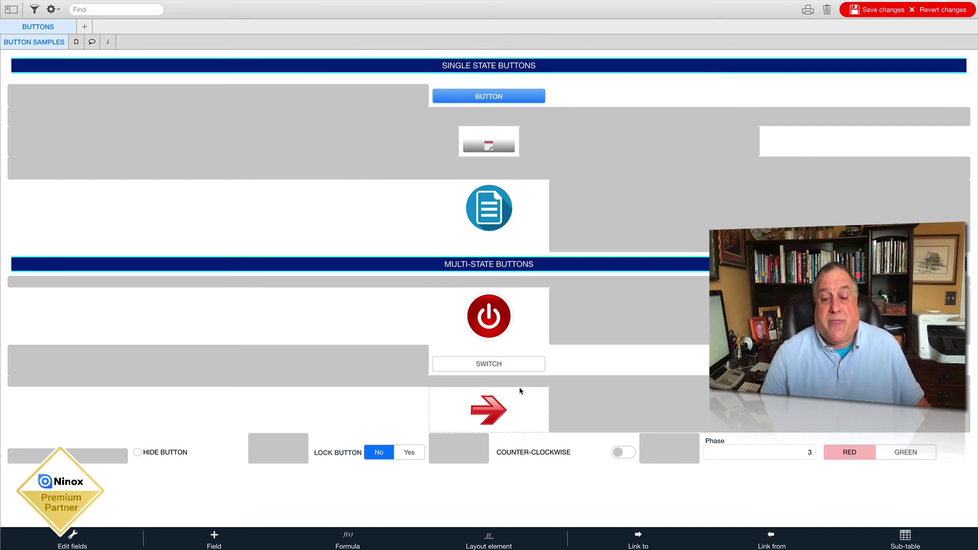
pyautogui.click(517, 390)
pyautogui.doubleClick(489, 411)
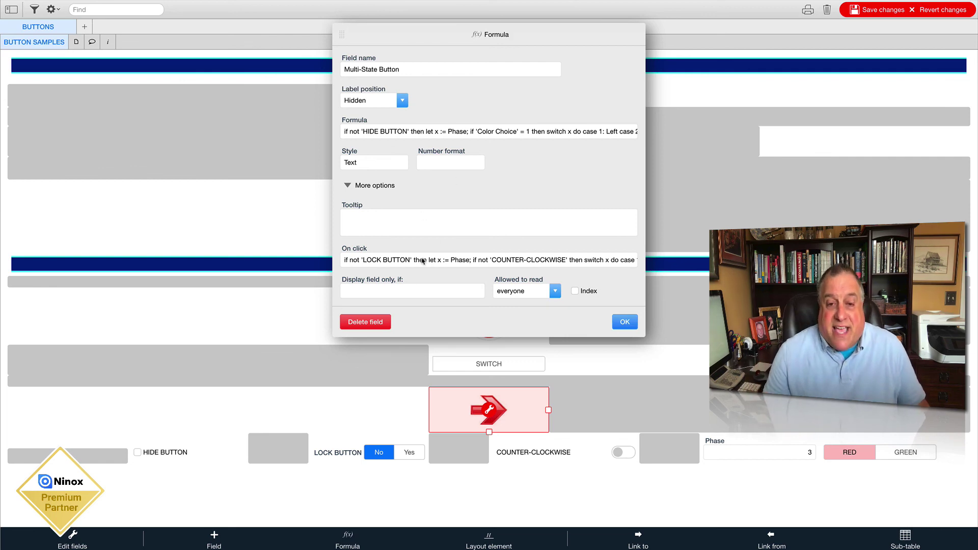
pyautogui.click(582, 262)
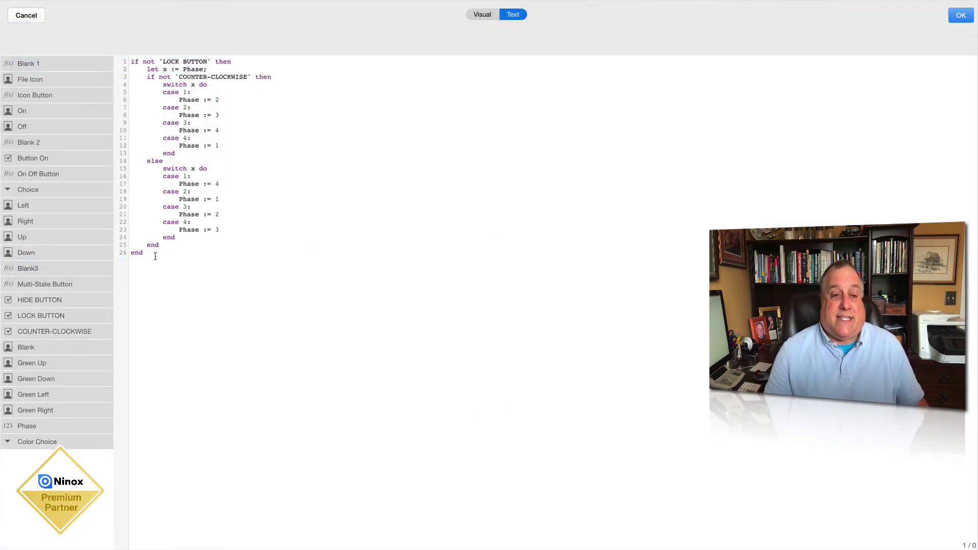
pyautogui.click(961, 19)
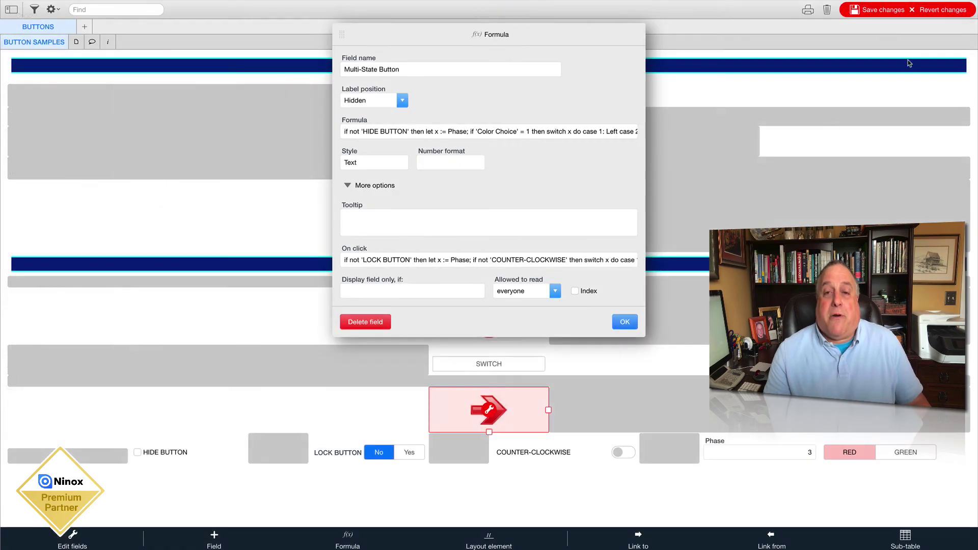
pyautogui.click(622, 323)
pyautogui.click(534, 488)
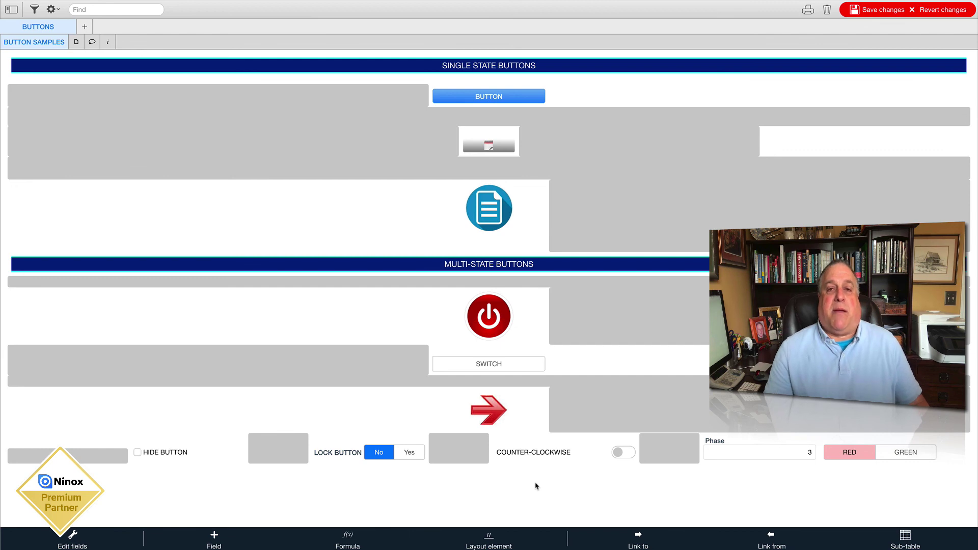
# Review the arrow button's display formula without changing it, and close its field settings.
pyautogui.click(513, 392)
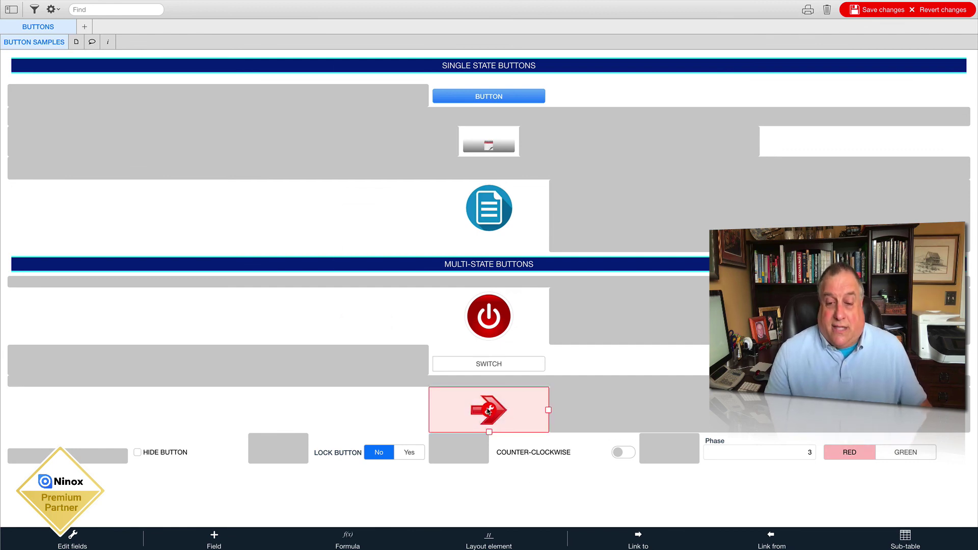
pyautogui.click(489, 411)
pyautogui.click(458, 134)
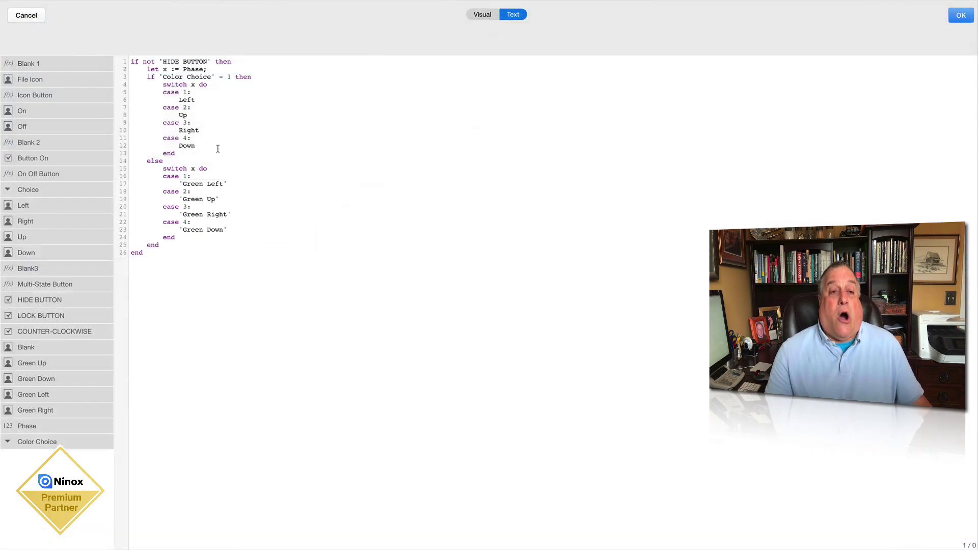
pyautogui.click(34, 18)
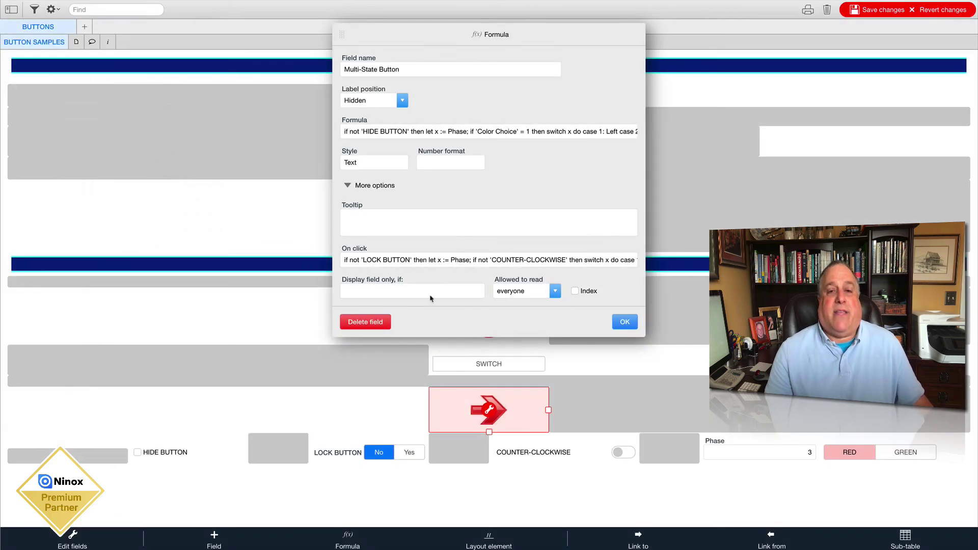
pyautogui.click(621, 322)
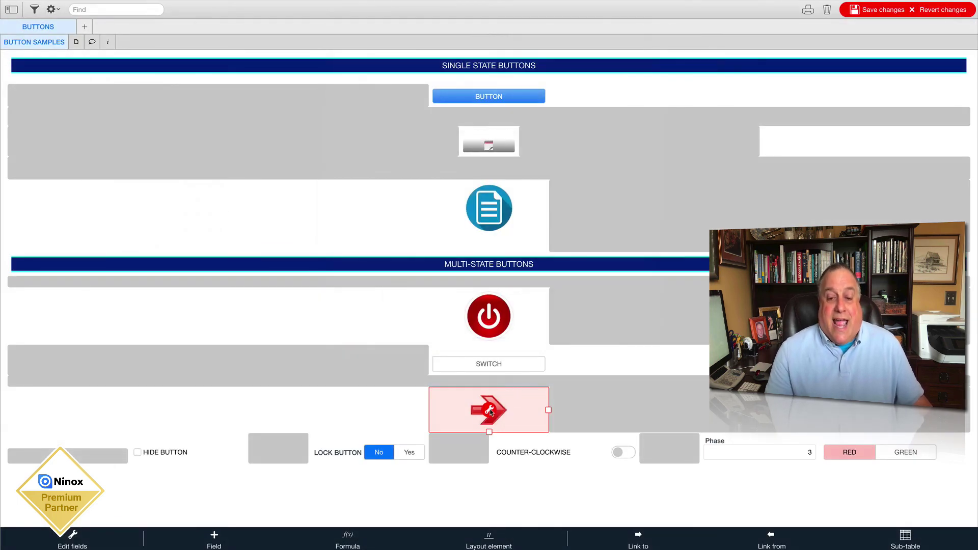
# Review the On Off Button's Formula and On click expressions, and close its field settings.
pyautogui.click(517, 296)
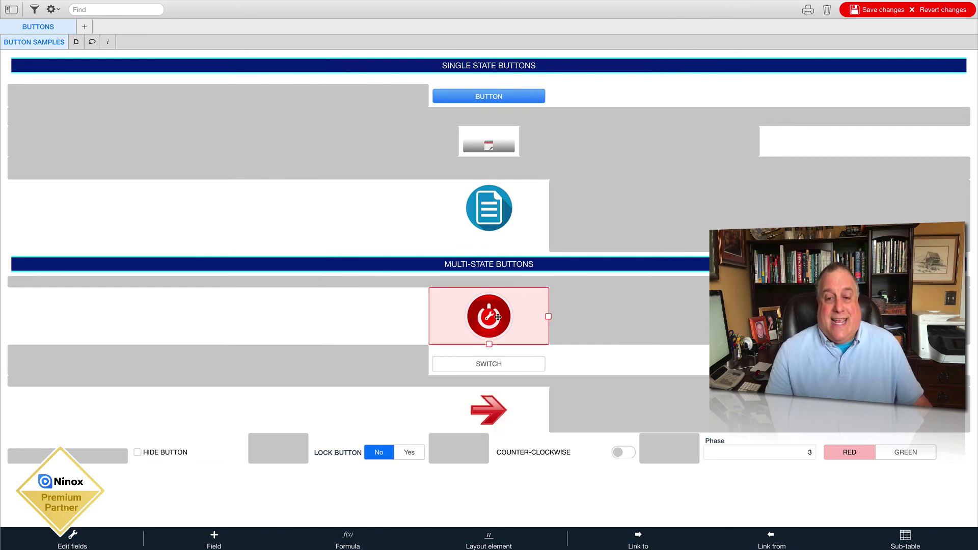
pyautogui.click(492, 320)
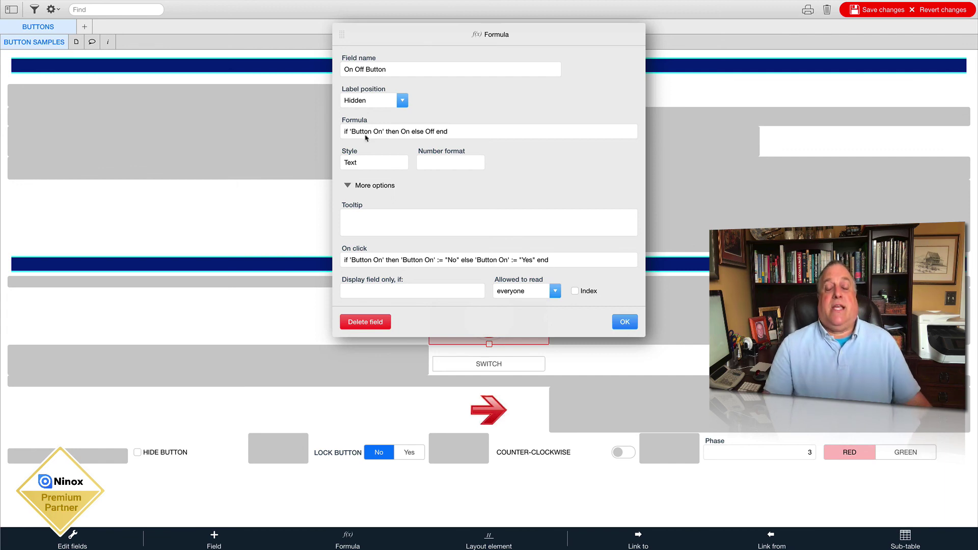
pyautogui.click(619, 323)
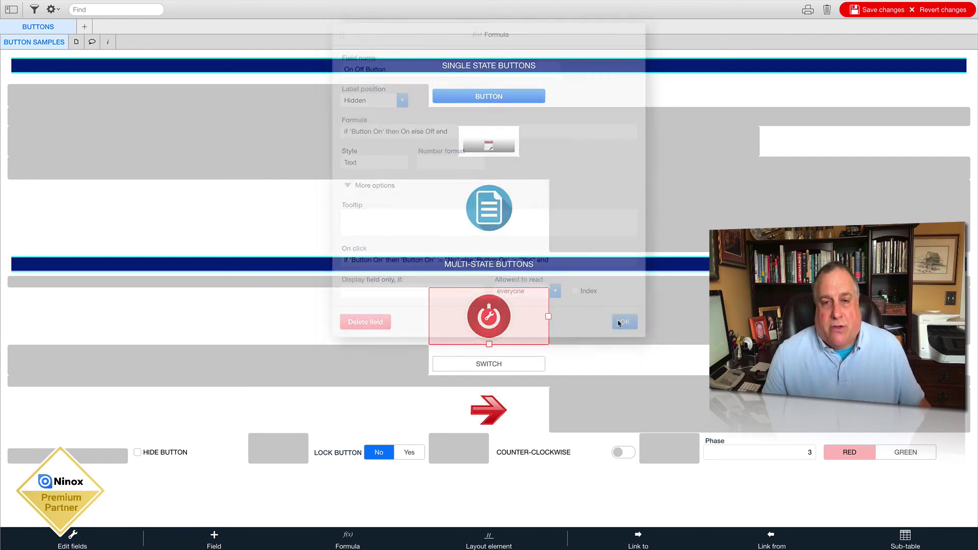